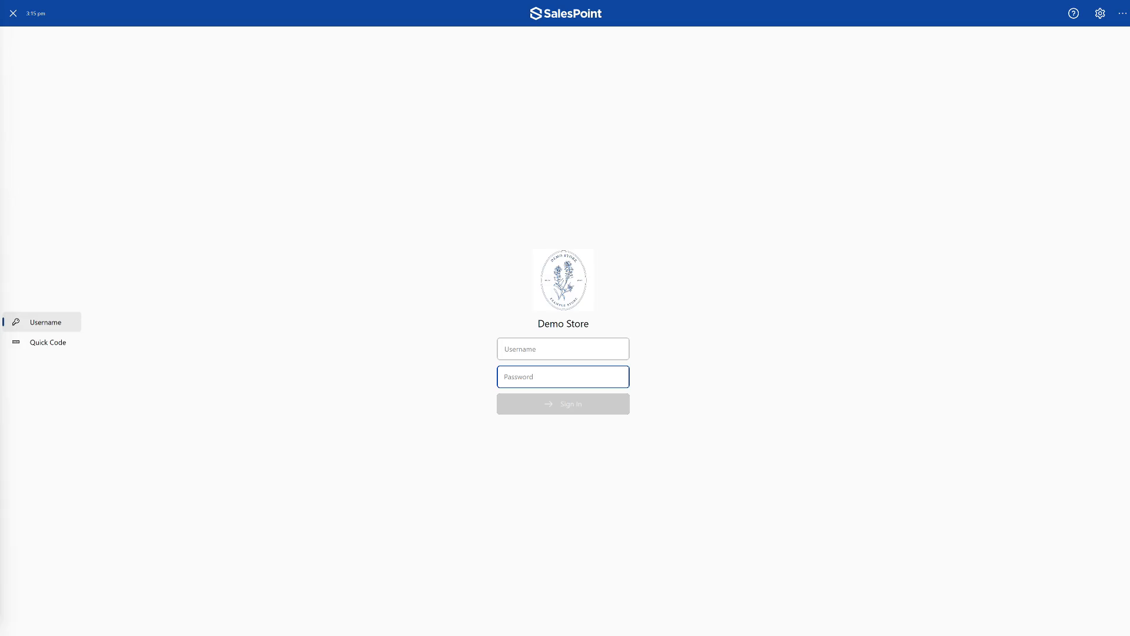
- Sign in with the username admin and the account password, and start a sale
{"action": "left_click", "coordinate": [520, 346]}
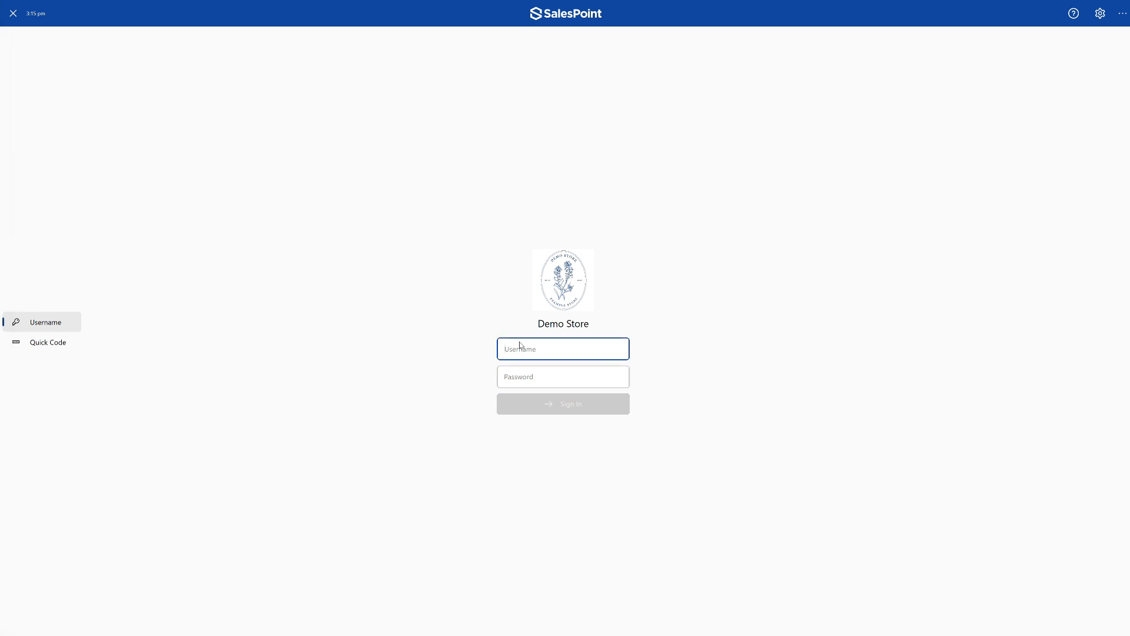
{"action": "type", "text": "admin"}
{"action": "key", "text": "Tab"}
{"action": "type", "text": "password"}
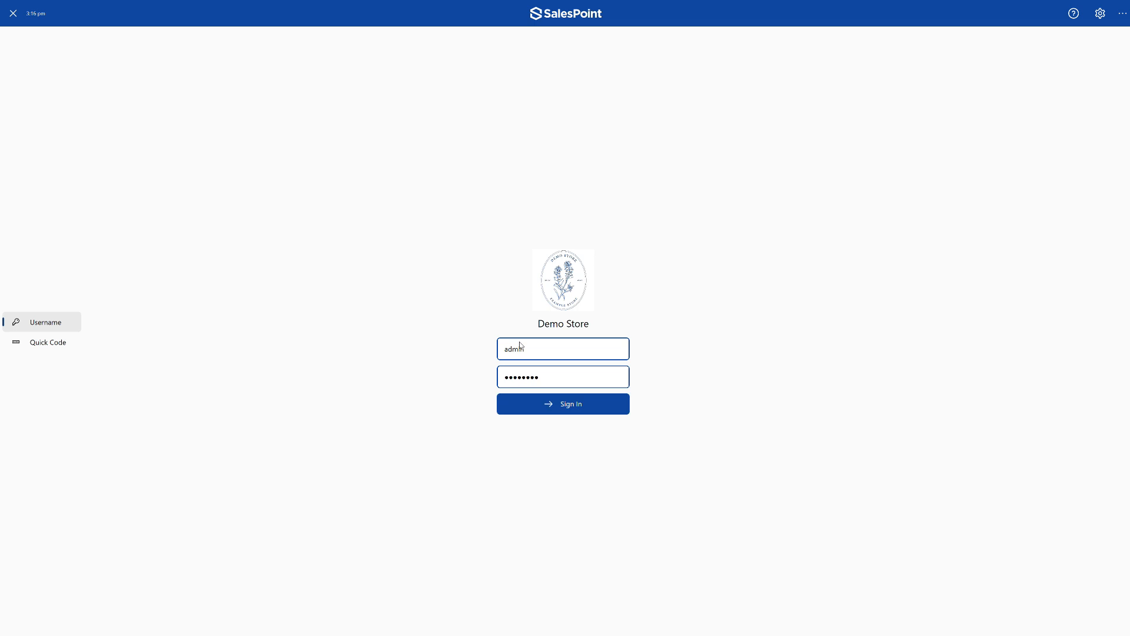
{"action": "left_click", "coordinate": [533, 408]}
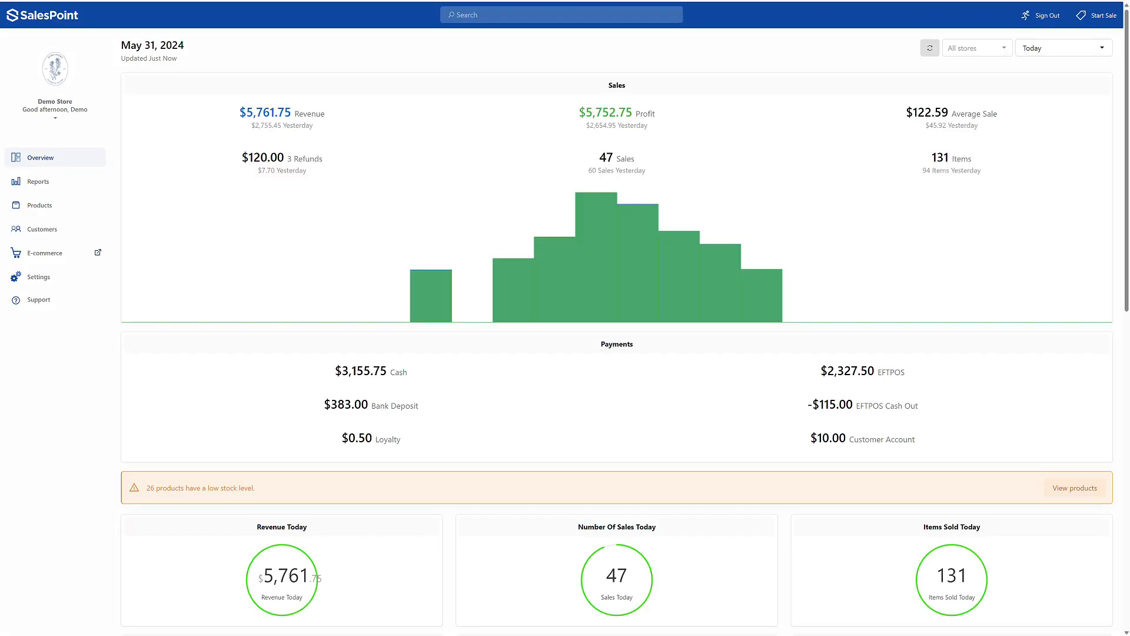
{"action": "left_click", "coordinate": [1099, 15]}
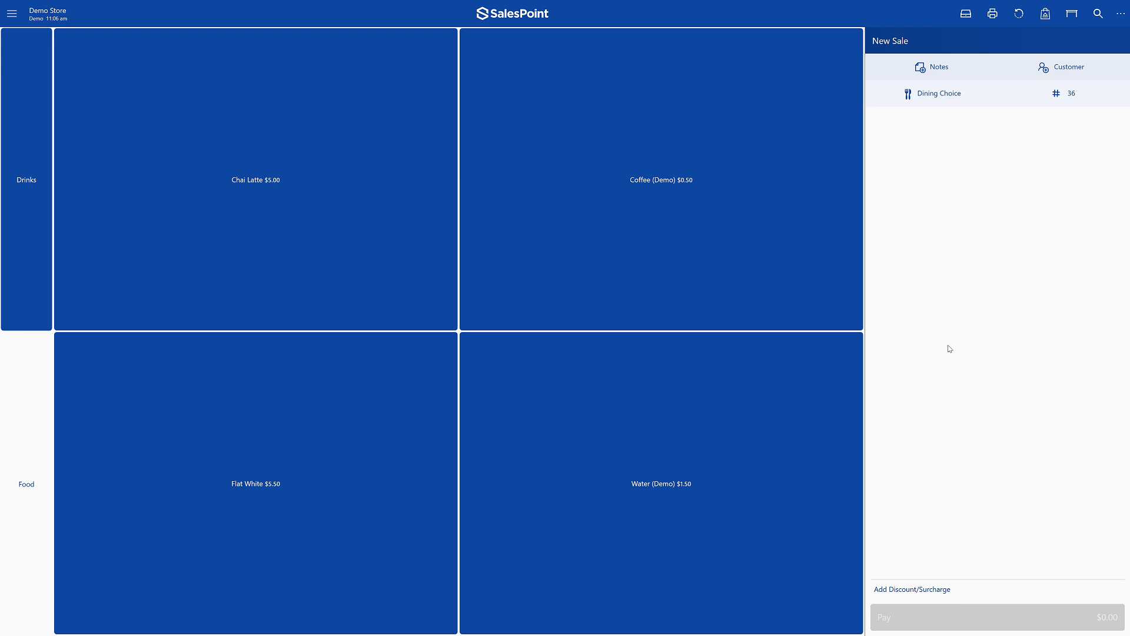
- Search the catalogue for "Flat" and view the product information for Flat White
{"action": "left_click", "coordinate": [1098, 14]}
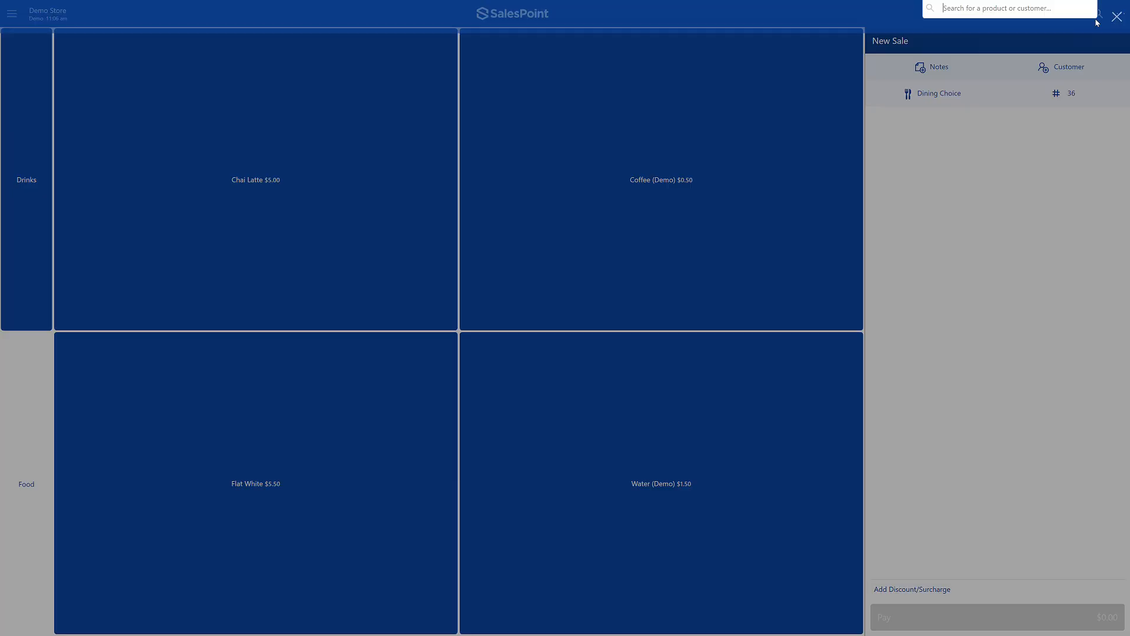
{"action": "type", "text": "Flat"}
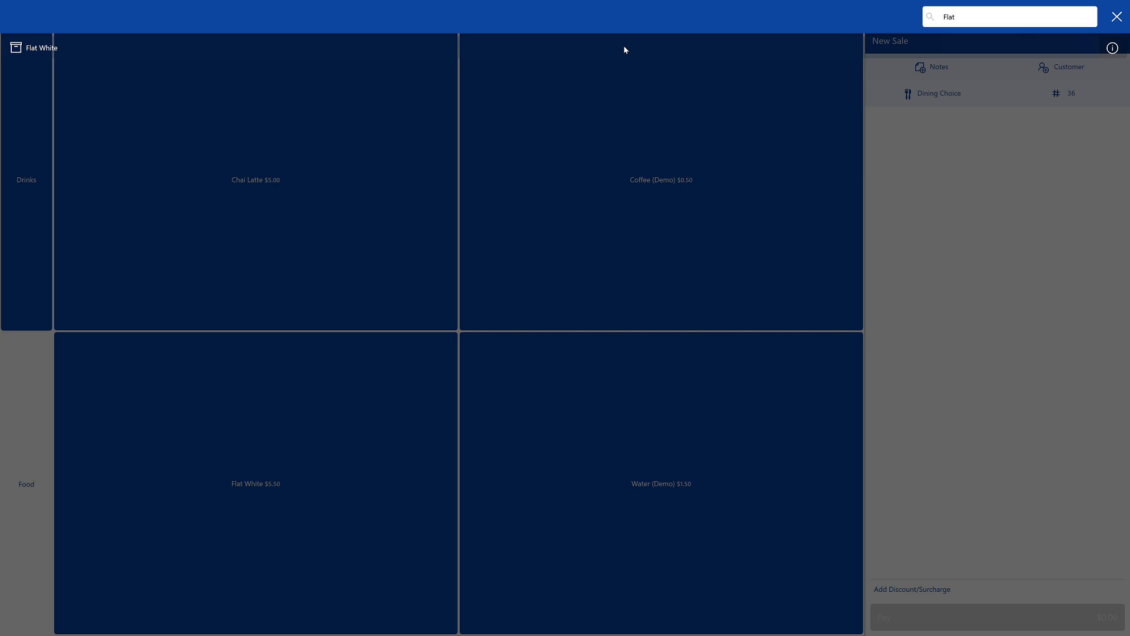
{"action": "left_click", "coordinate": [1113, 50]}
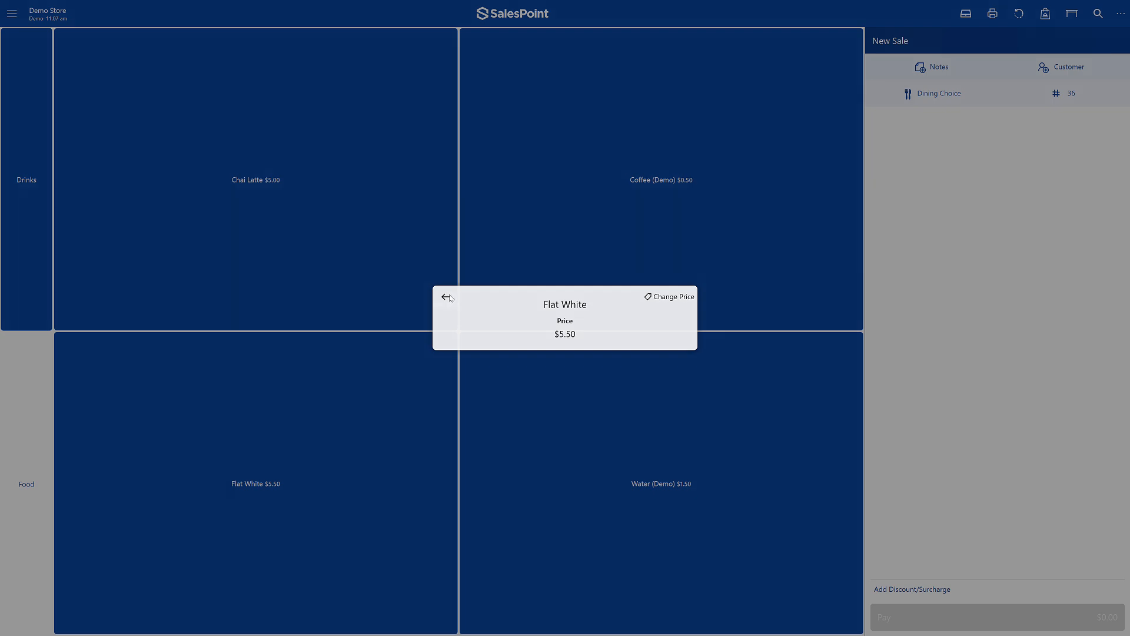
{"action": "left_click", "coordinate": [446, 297]}
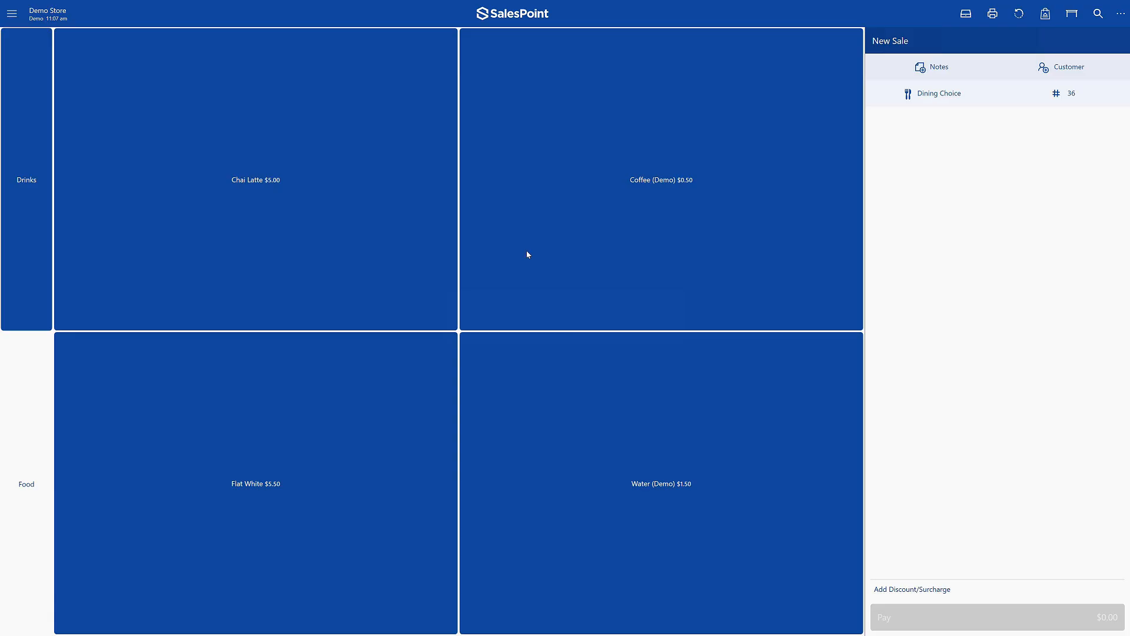
- View the table layout, and review the archived and active take-away orders
{"action": "left_click", "coordinate": [1069, 23]}
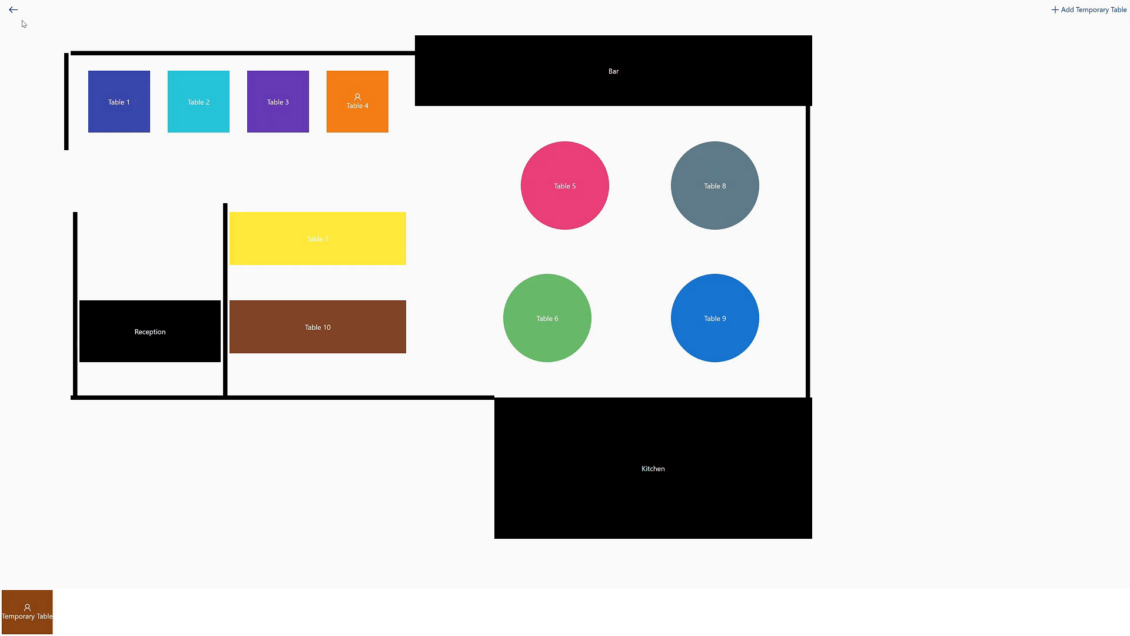
{"action": "left_click", "coordinate": [359, 121]}
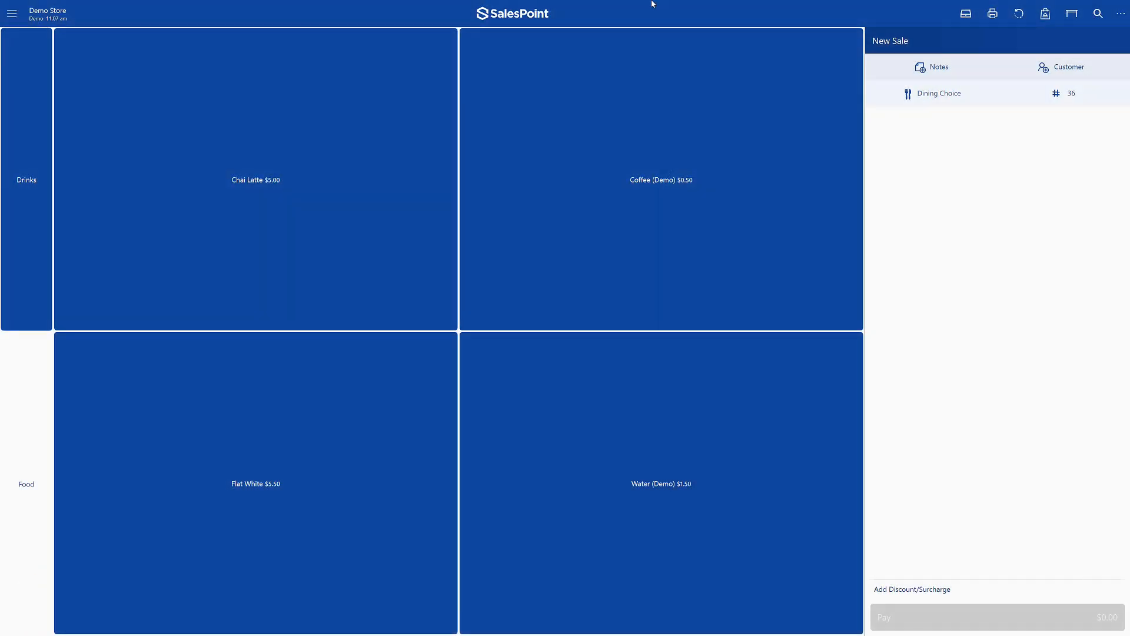
{"action": "left_click", "coordinate": [1047, 23]}
{"action": "left_click", "coordinate": [433, 340]}
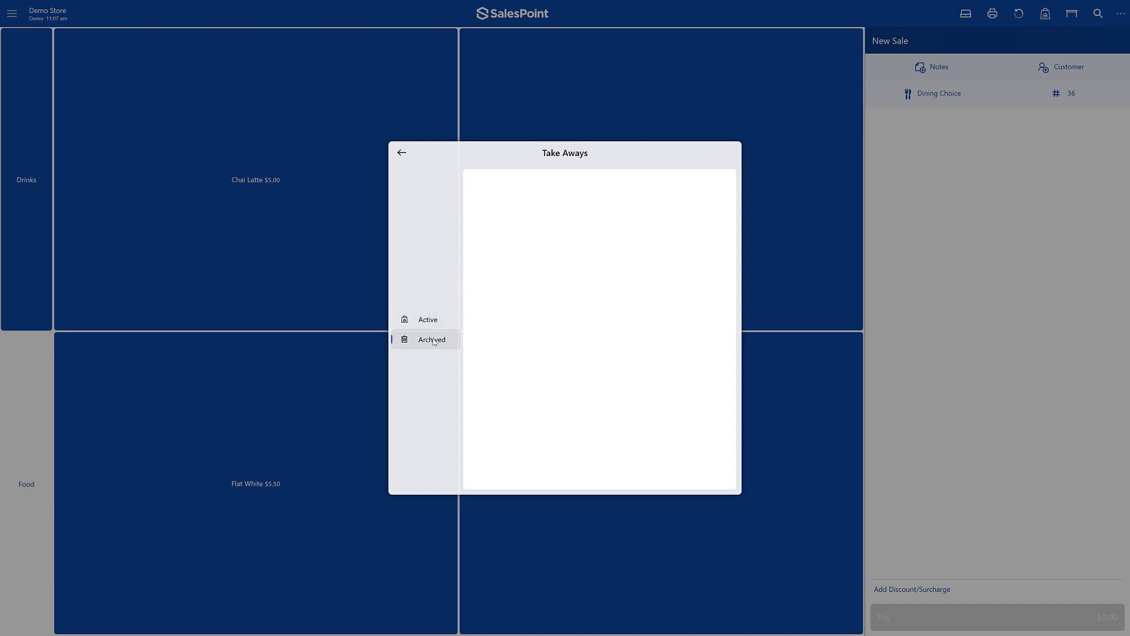
{"action": "left_click", "coordinate": [439, 324]}
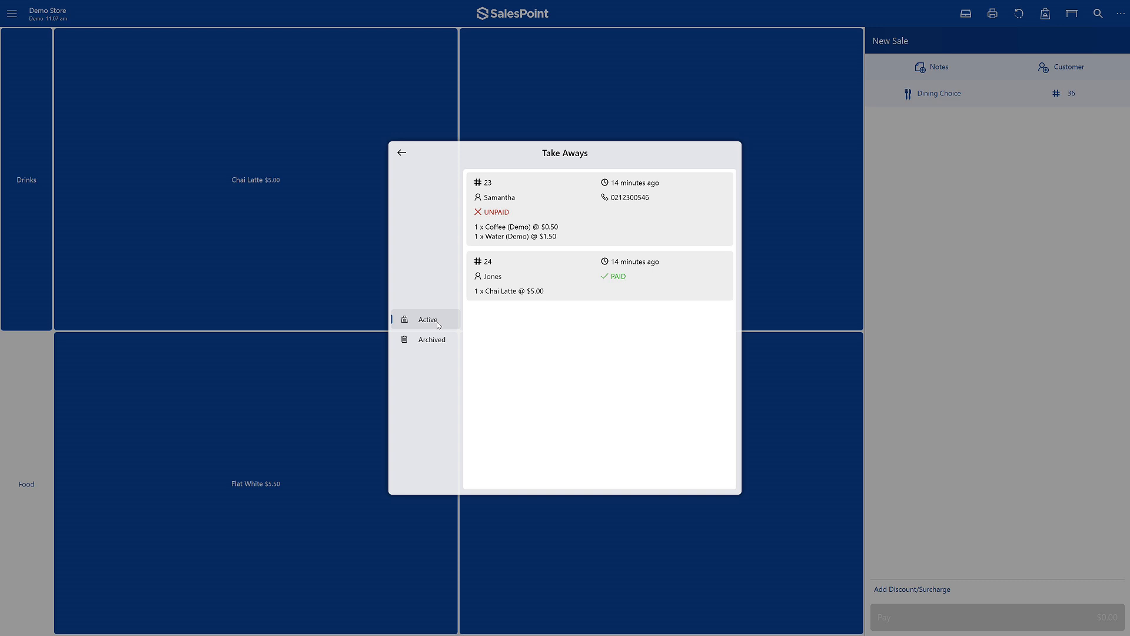
{"action": "left_click", "coordinate": [401, 154]}
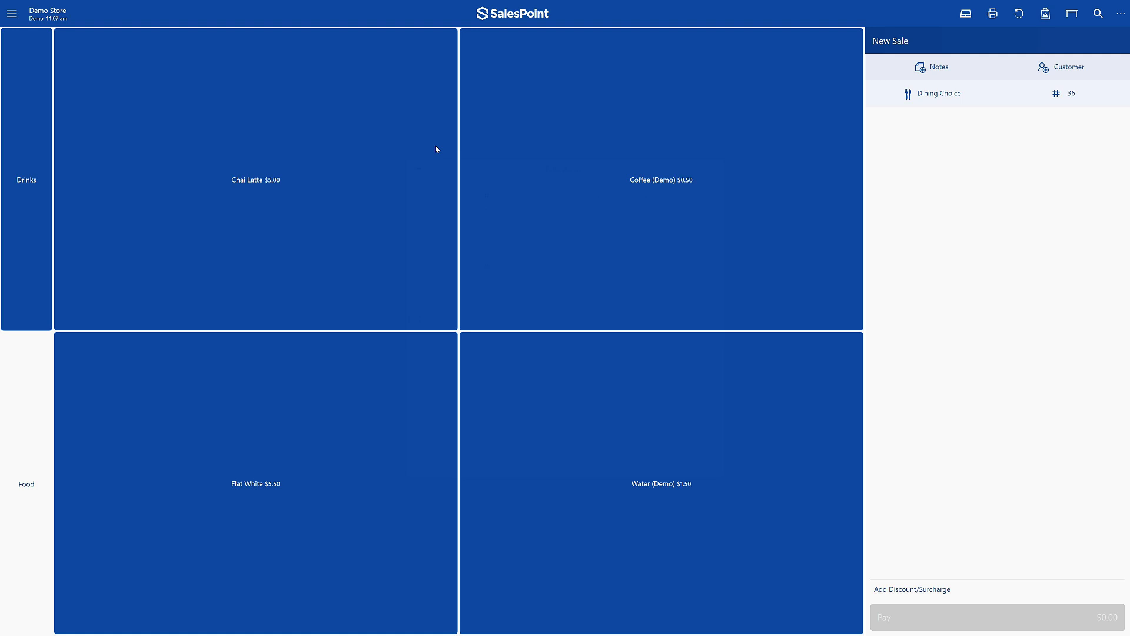
- Examine the ways to recall a sale: by ID, date, customer, recent sales, parked sales and search
{"action": "left_click", "coordinate": [1024, 12]}
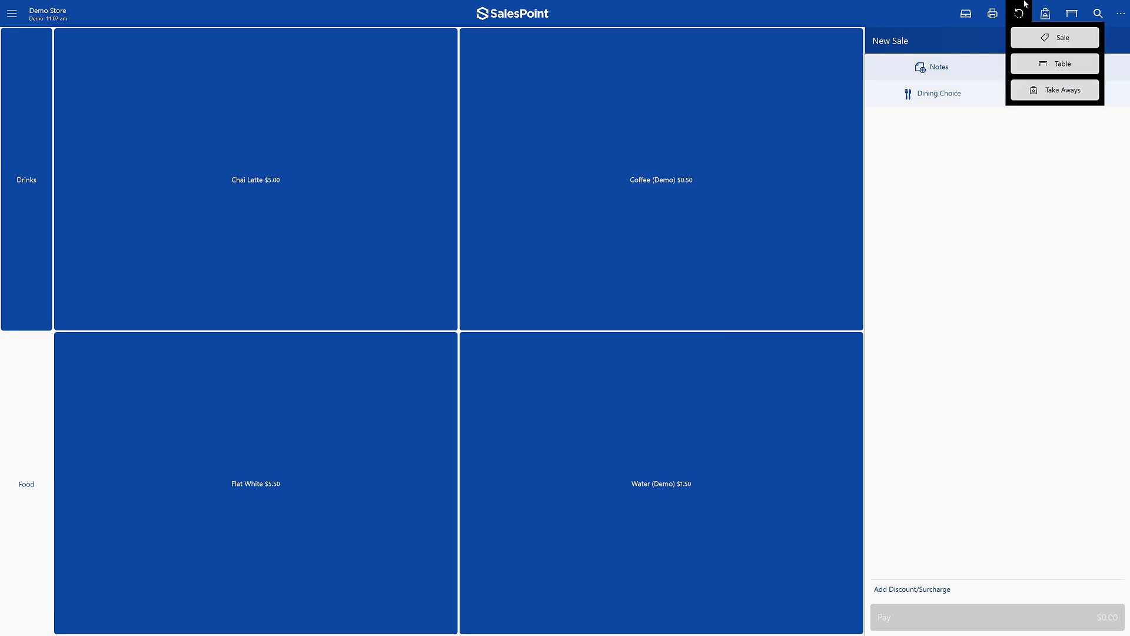
{"action": "left_click", "coordinate": [1027, 39]}
{"action": "left_click", "coordinate": [421, 280]}
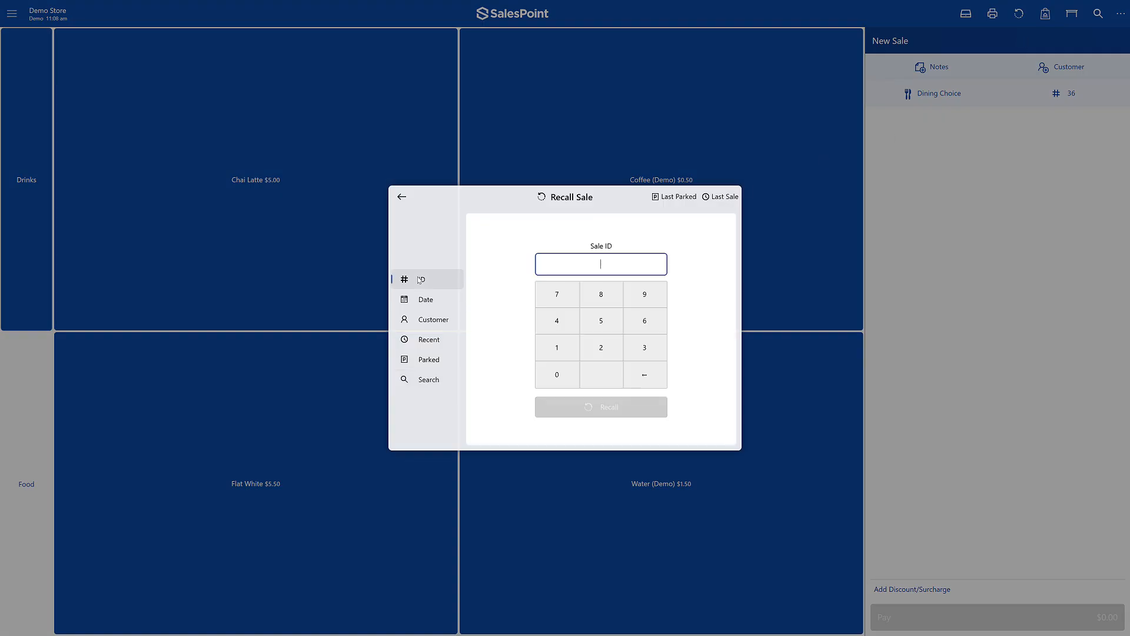
{"action": "left_click", "coordinate": [424, 300]}
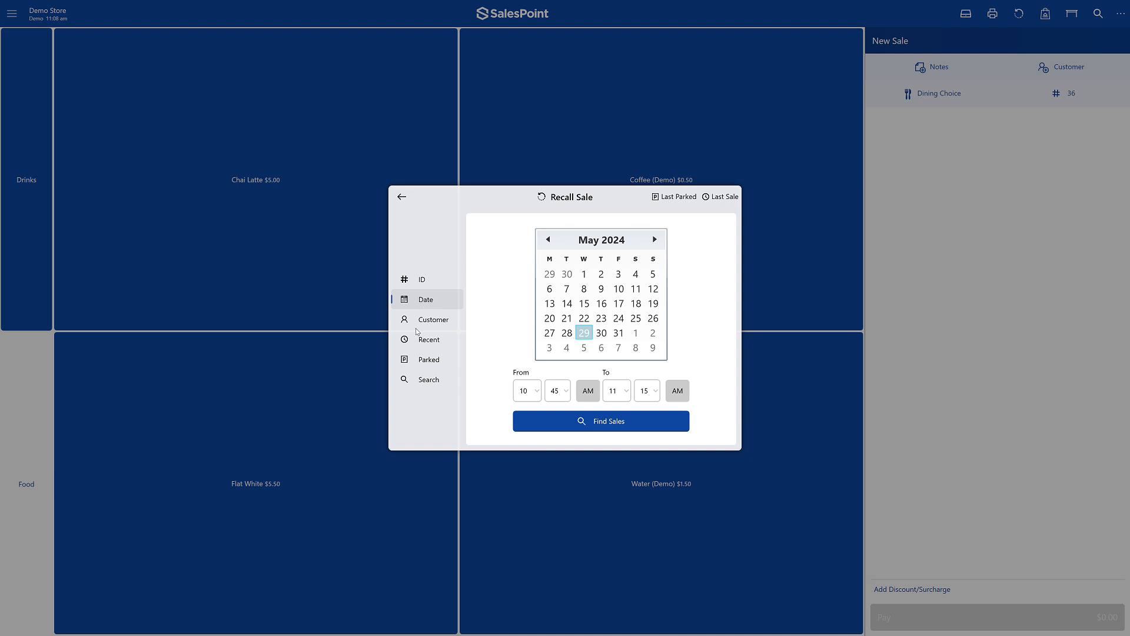
{"action": "left_click", "coordinate": [418, 326]}
{"action": "left_click", "coordinate": [421, 341]}
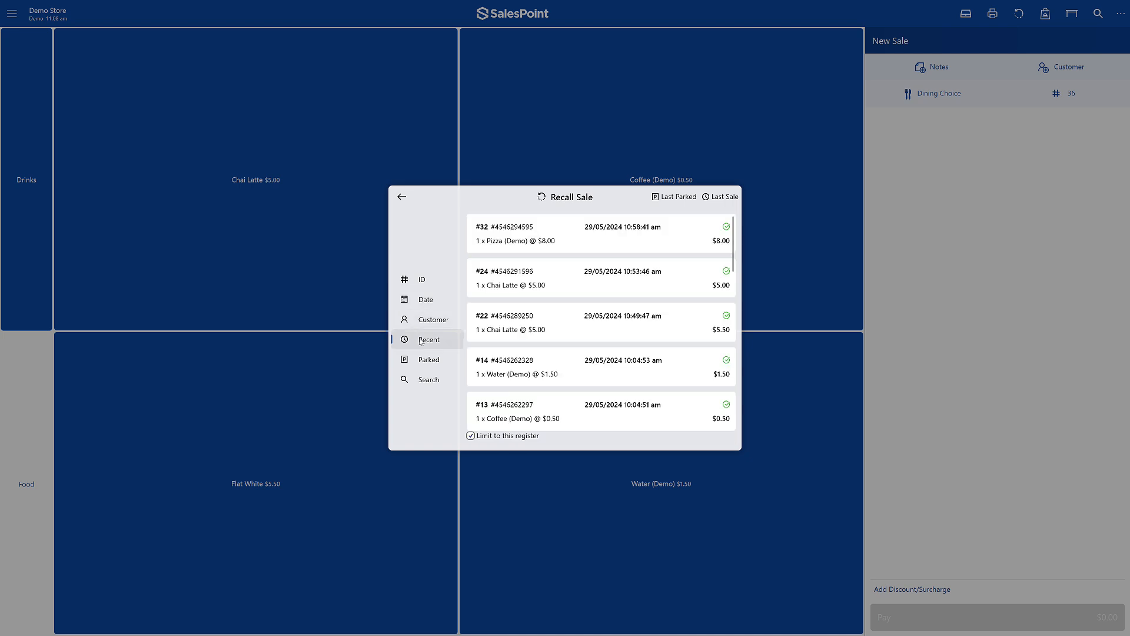
{"action": "left_click", "coordinate": [418, 361]}
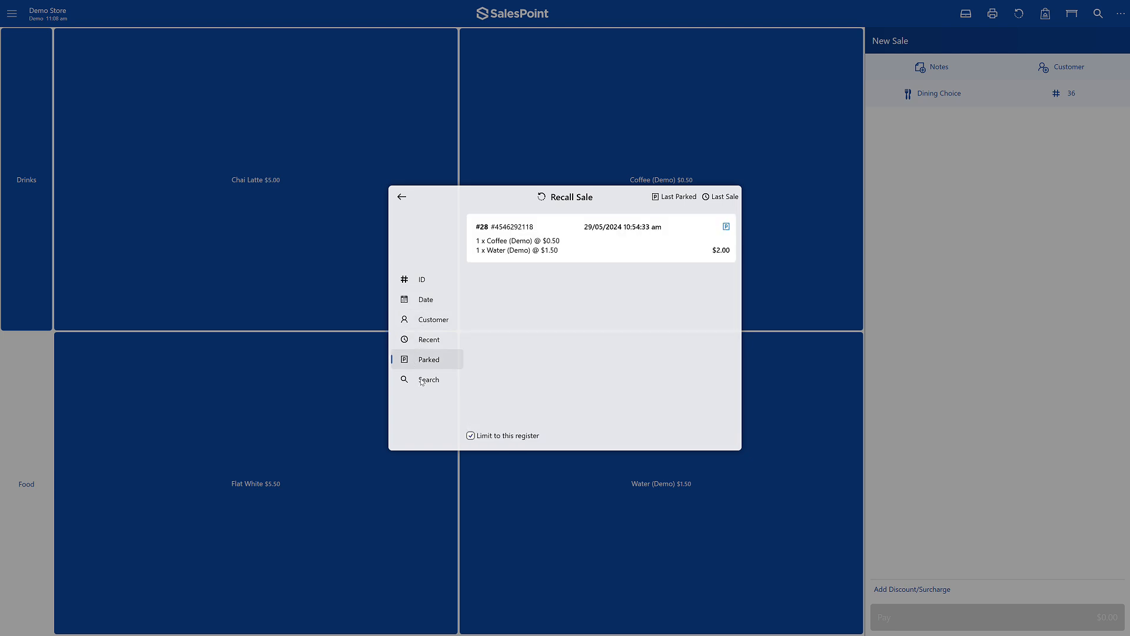
{"action": "left_click", "coordinate": [422, 381]}
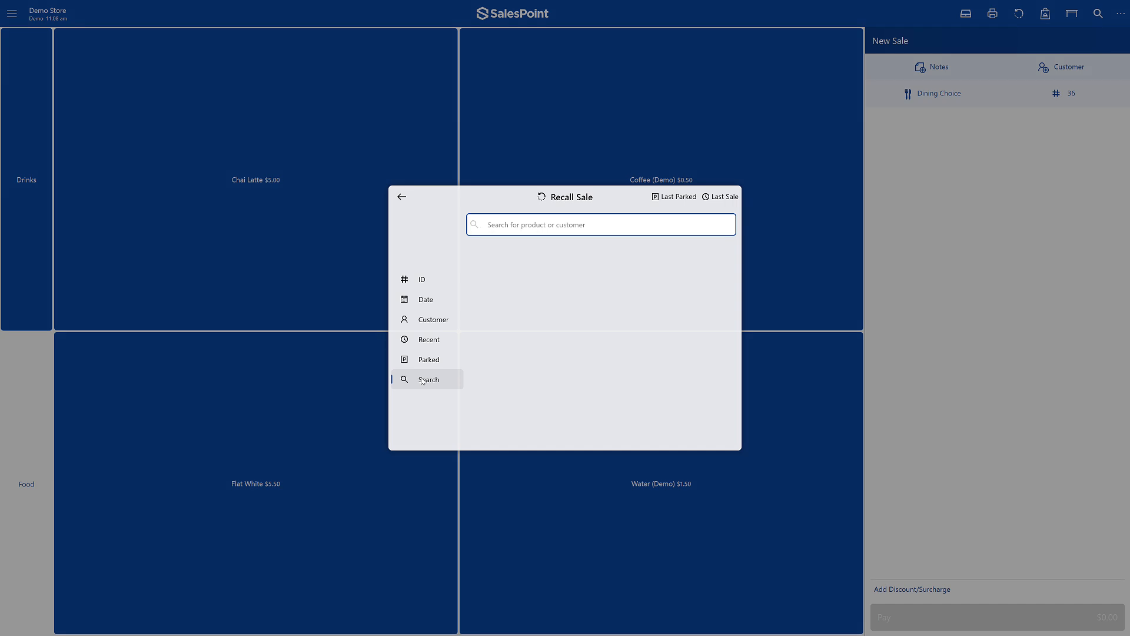
{"action": "key", "text": "Escape"}
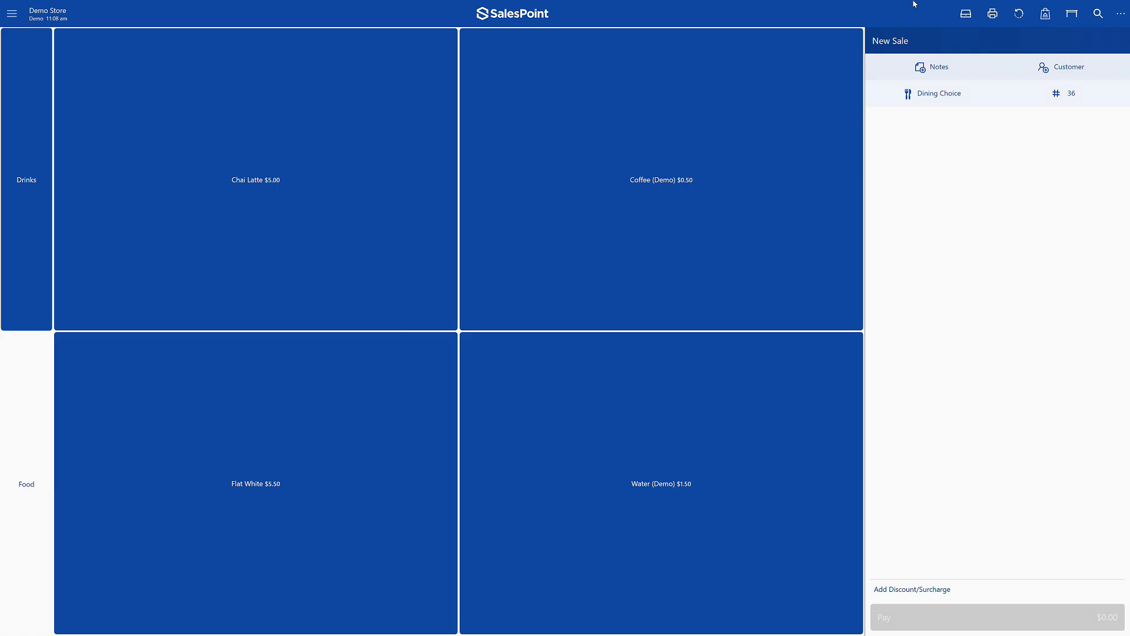
{"action": "left_click", "coordinate": [974, 16]}
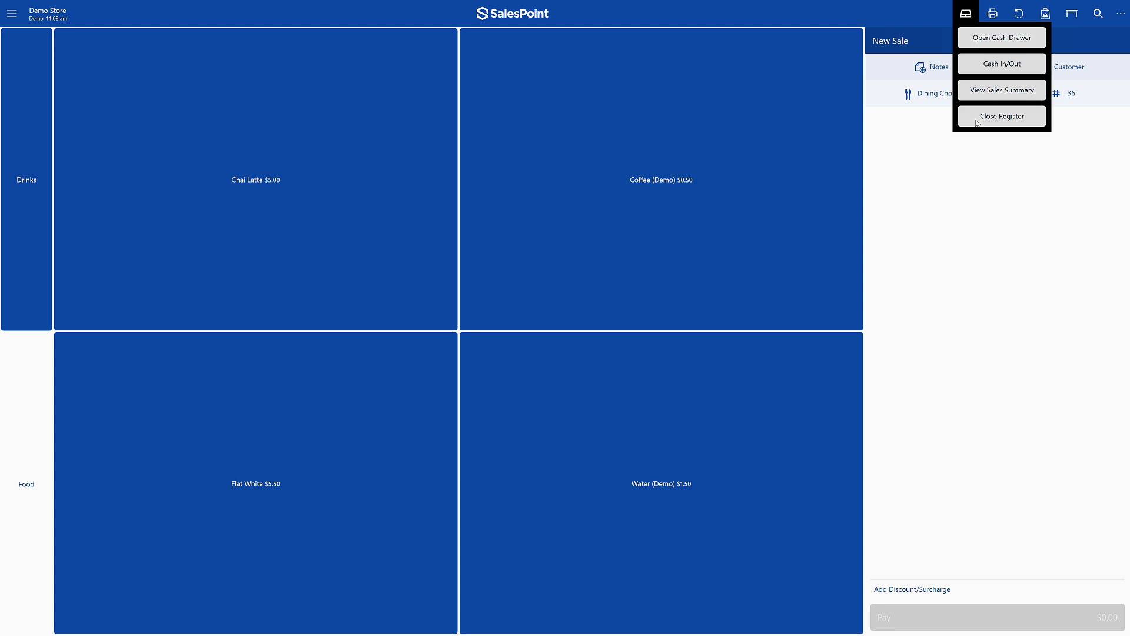
{"action": "left_click", "coordinate": [966, 16]}
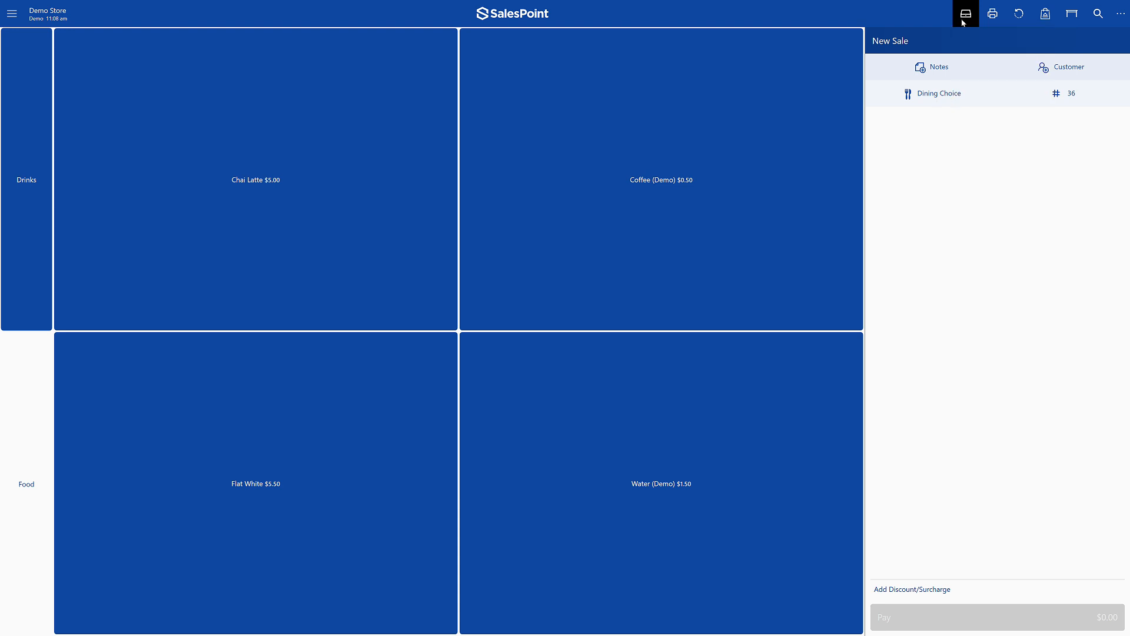
- Add one Pizza (Demo) from the Food category to the sale
{"action": "left_click", "coordinate": [38, 486]}
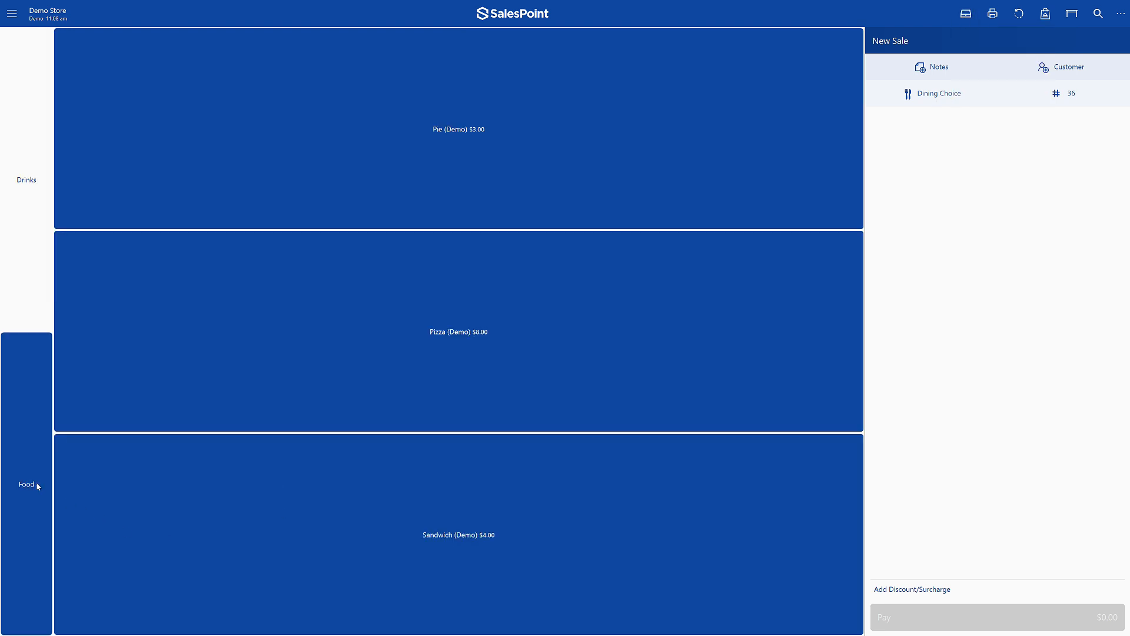
{"action": "left_click", "coordinate": [411, 261]}
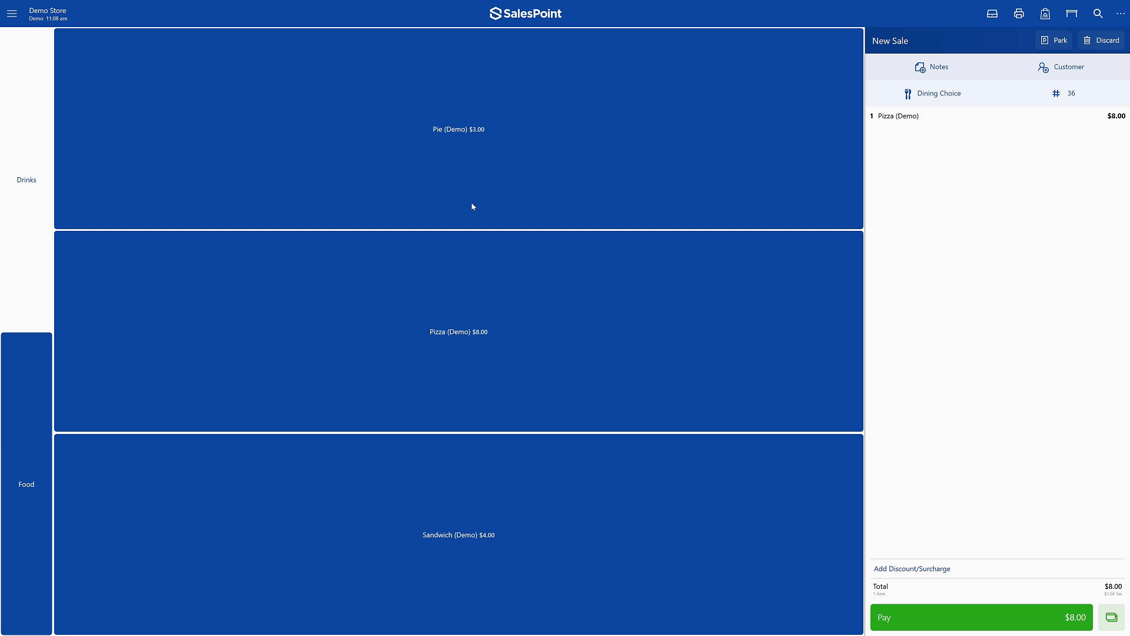
{"action": "left_click", "coordinate": [1019, 14]}
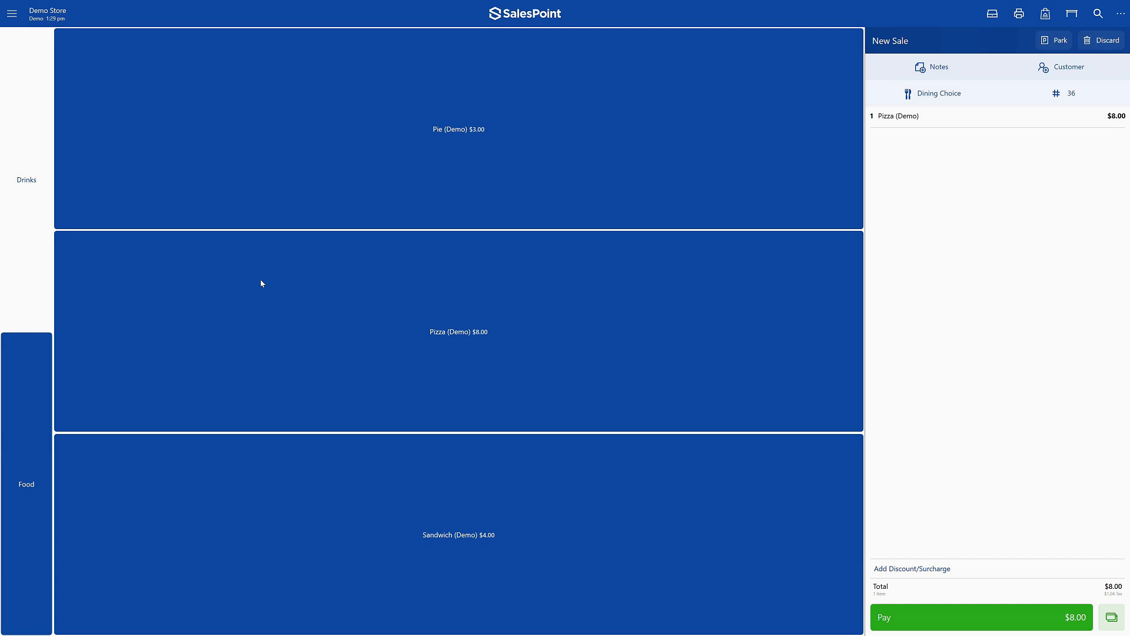
- Add one Pie (Demo) from the Food category to the sale
{"action": "left_click", "coordinate": [37, 250]}
{"action": "left_click", "coordinate": [17, 440]}
{"action": "left_click", "coordinate": [573, 214]}
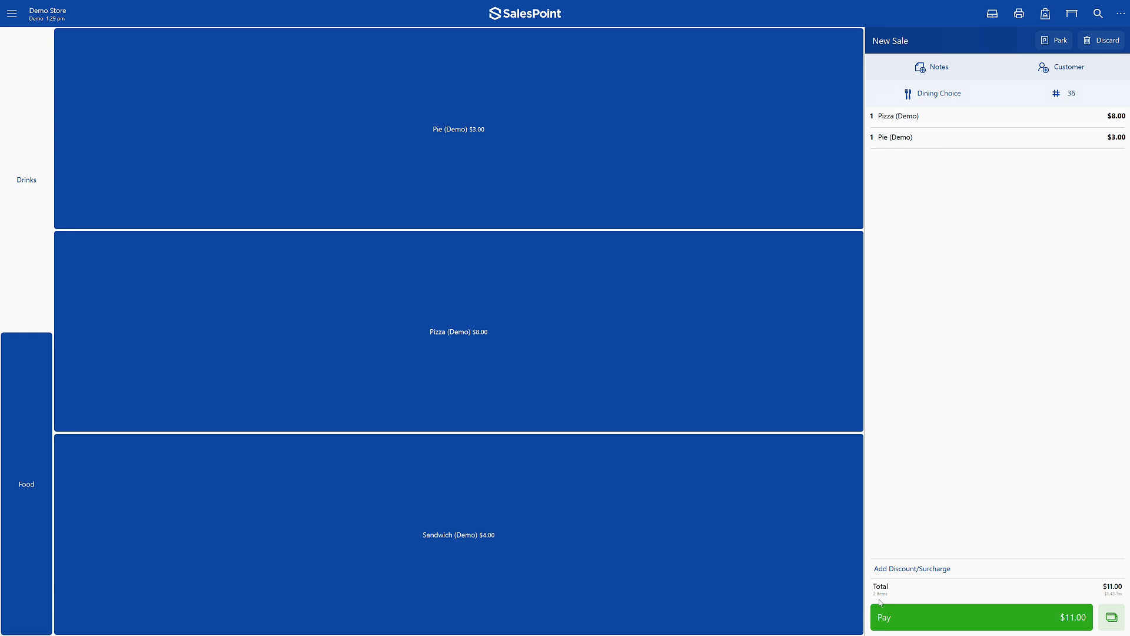
- View the quantity and price settings of the Pie (Demo) item in the sale
{"action": "left_click", "coordinate": [925, 139]}
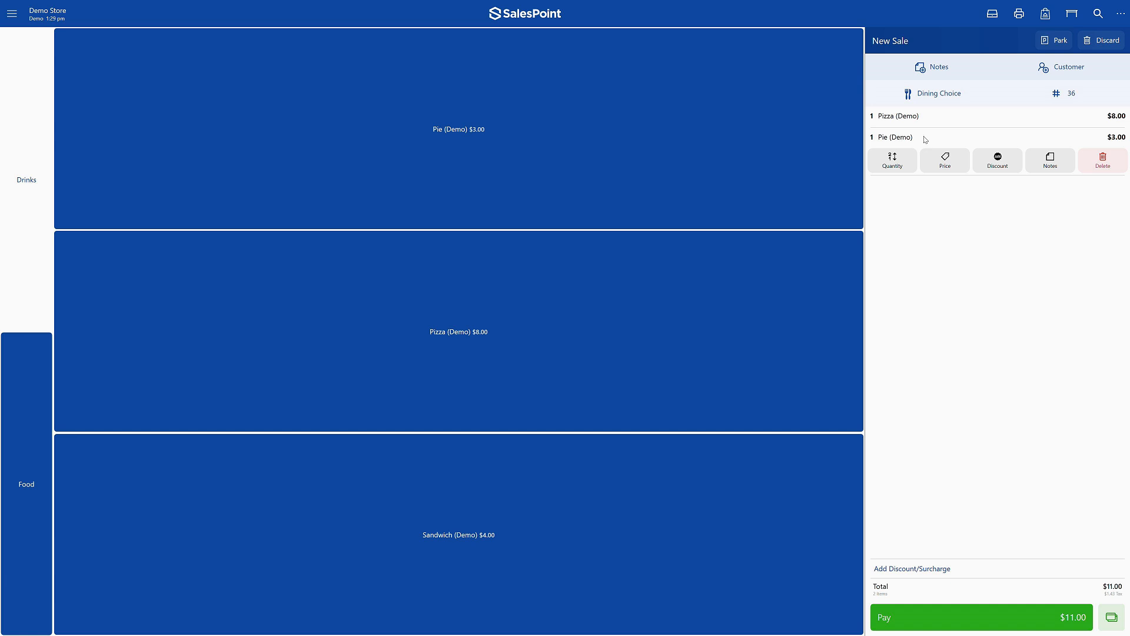
{"action": "left_click", "coordinate": [892, 161]}
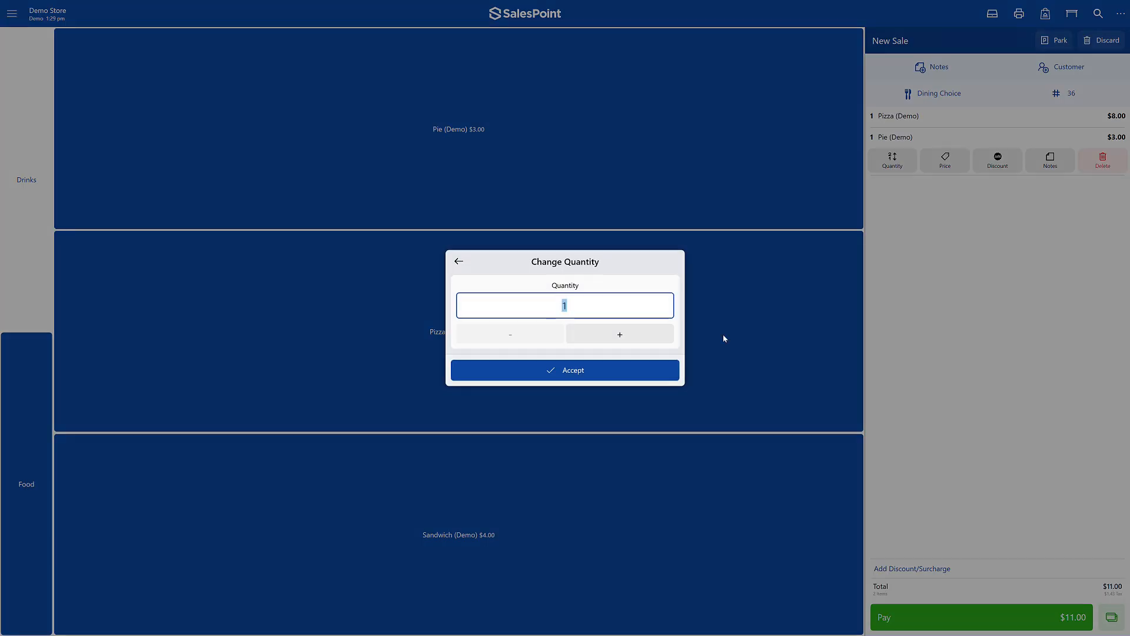
{"action": "left_click", "coordinate": [636, 371]}
{"action": "left_click", "coordinate": [957, 161]}
{"action": "left_click", "coordinate": [564, 364]}
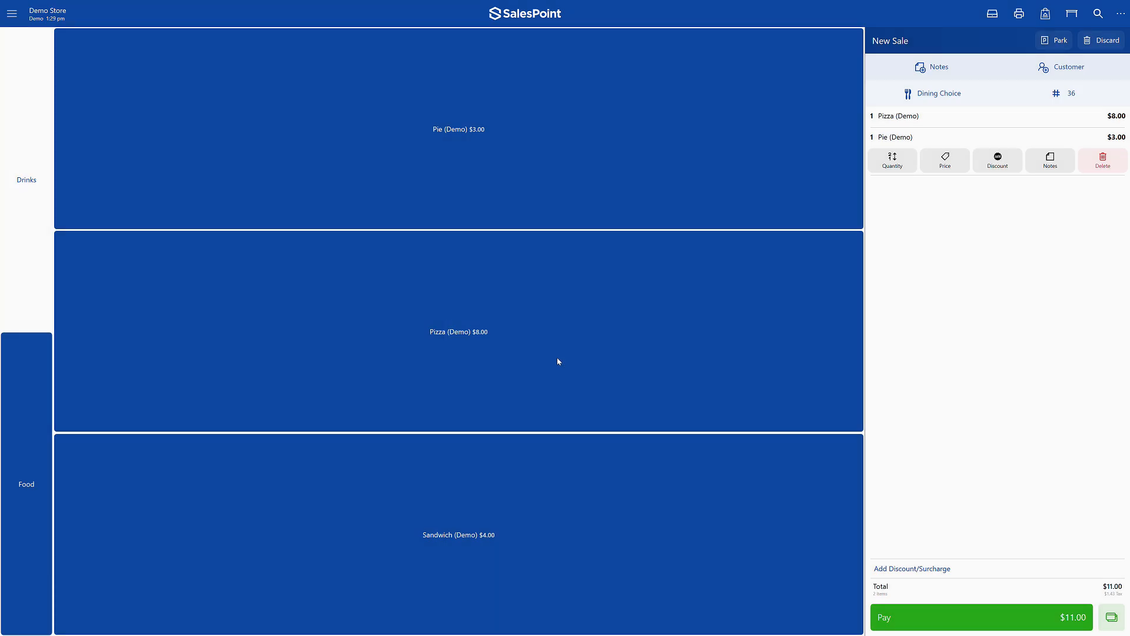
- Apply a $2 discount to the Pie (Demo) item
{"action": "left_click", "coordinate": [1013, 156]}
{"action": "type", "text": "2"}
{"action": "left_click", "coordinate": [618, 370]}
- Add the item note "notes" to the Pie (Demo), and delete that item from the sale
{"action": "left_click", "coordinate": [1051, 160]}
{"action": "type", "text": "notes"}
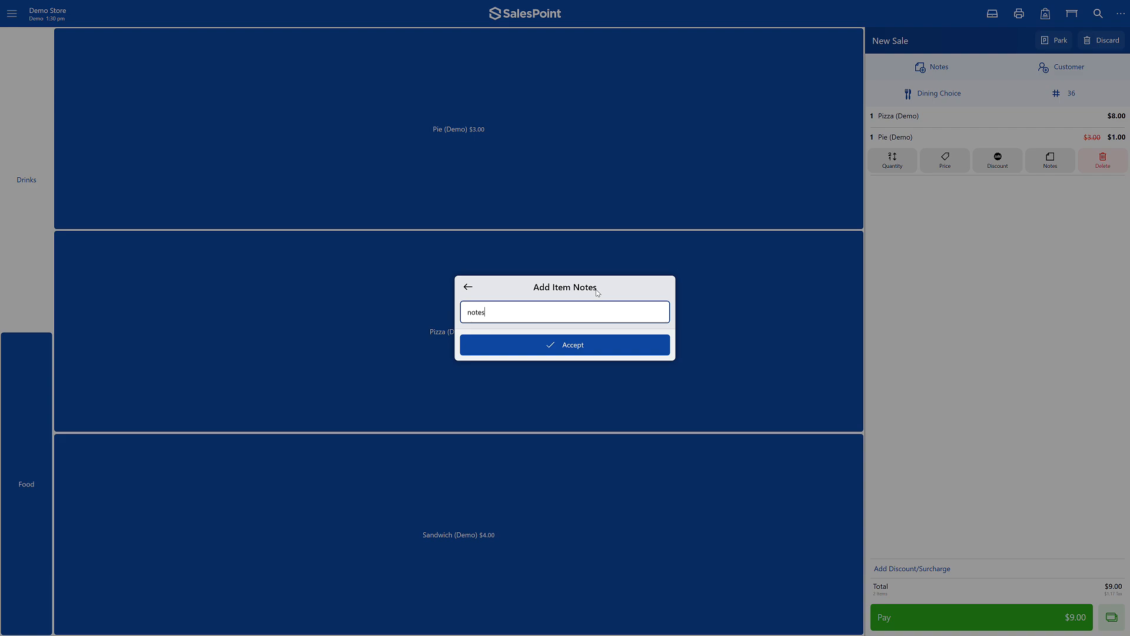
{"action": "left_click", "coordinate": [585, 344]}
{"action": "left_click", "coordinate": [1098, 171]}
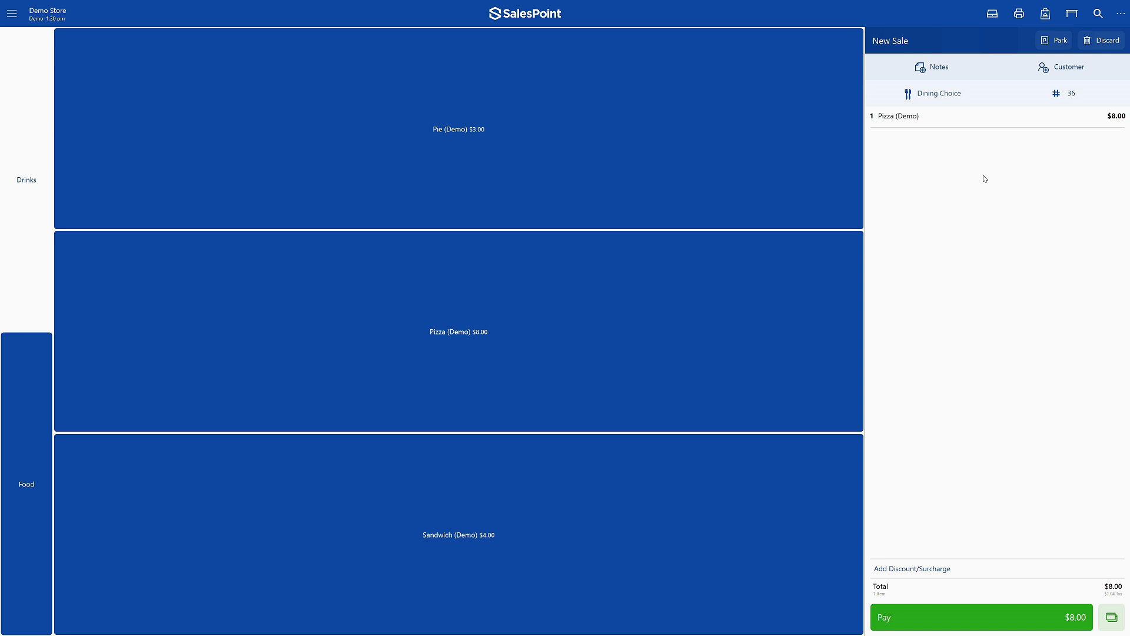
- Add the note "hello" to the whole sale
{"action": "left_click", "coordinate": [966, 65]}
{"action": "type", "text": "hello"}
{"action": "left_click", "coordinate": [634, 347]}
- Attach the second existing customer in the customer list to the sale
{"action": "left_click", "coordinate": [1044, 67]}
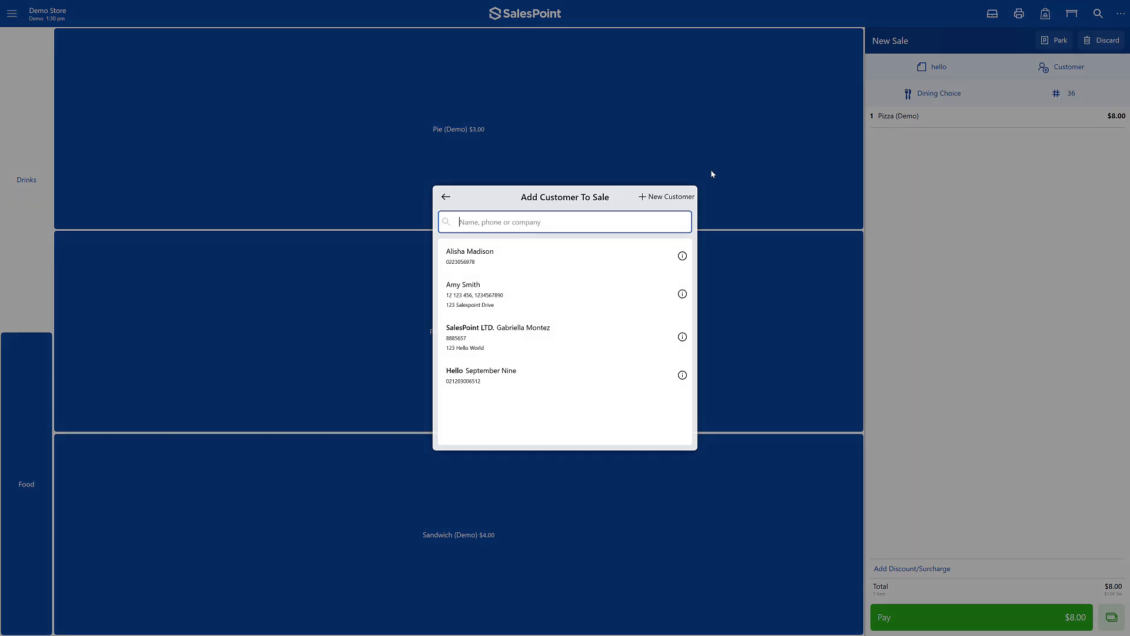
{"action": "left_click", "coordinate": [670, 196]}
{"action": "key", "text": "Escape"}
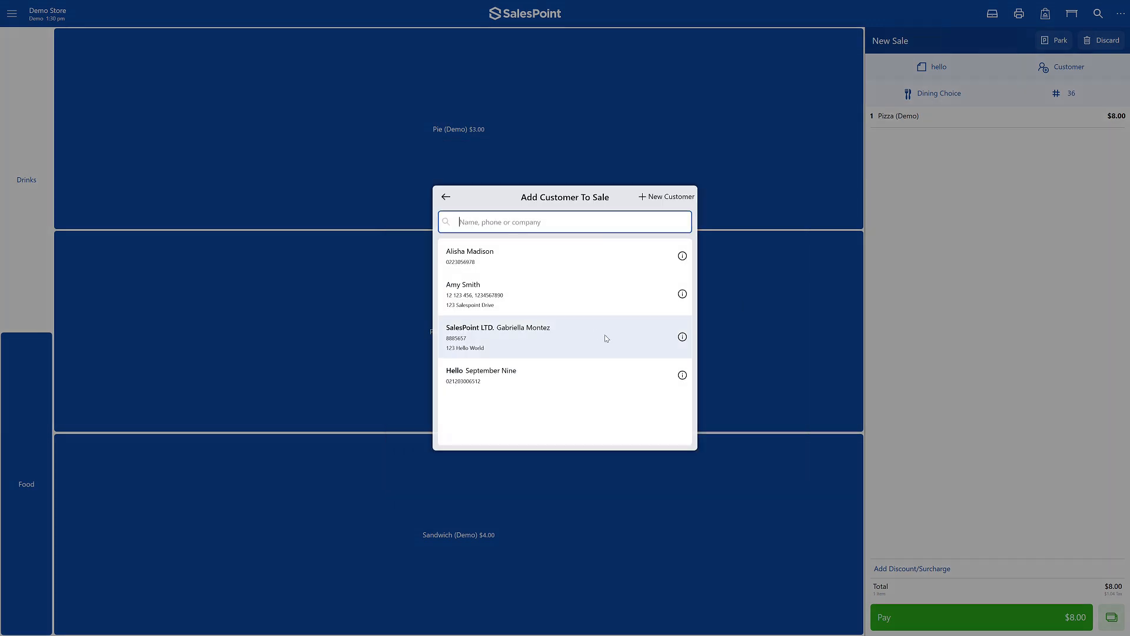
{"action": "left_click", "coordinate": [608, 292]}
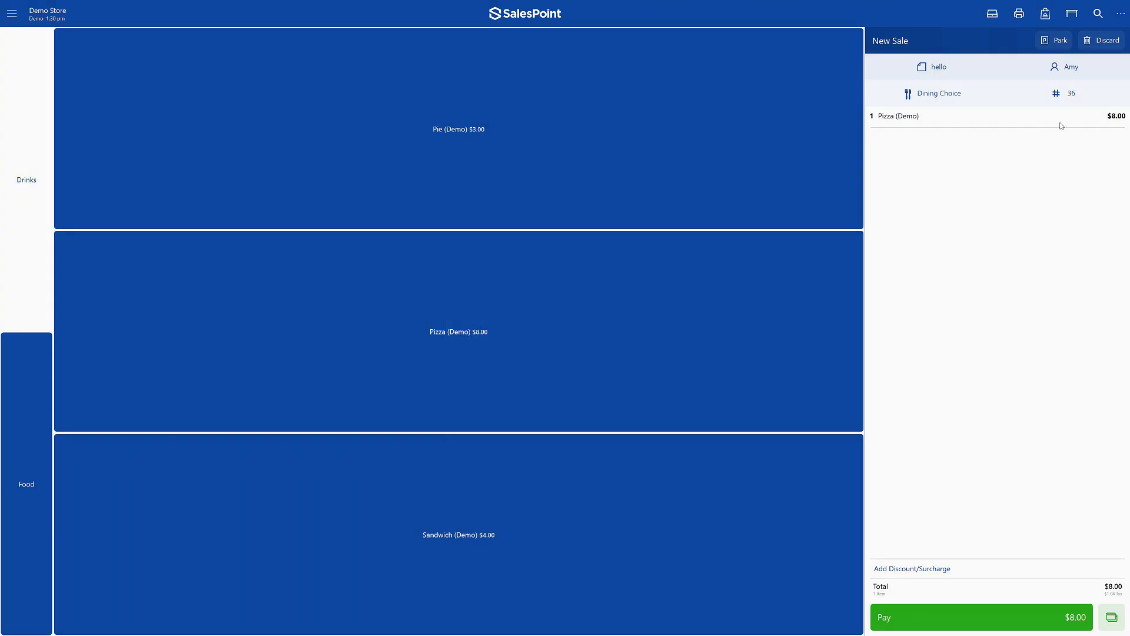
- Look over the sale's options for the attached customer, the dining choice and the order number
{"action": "left_click", "coordinate": [1071, 67]}
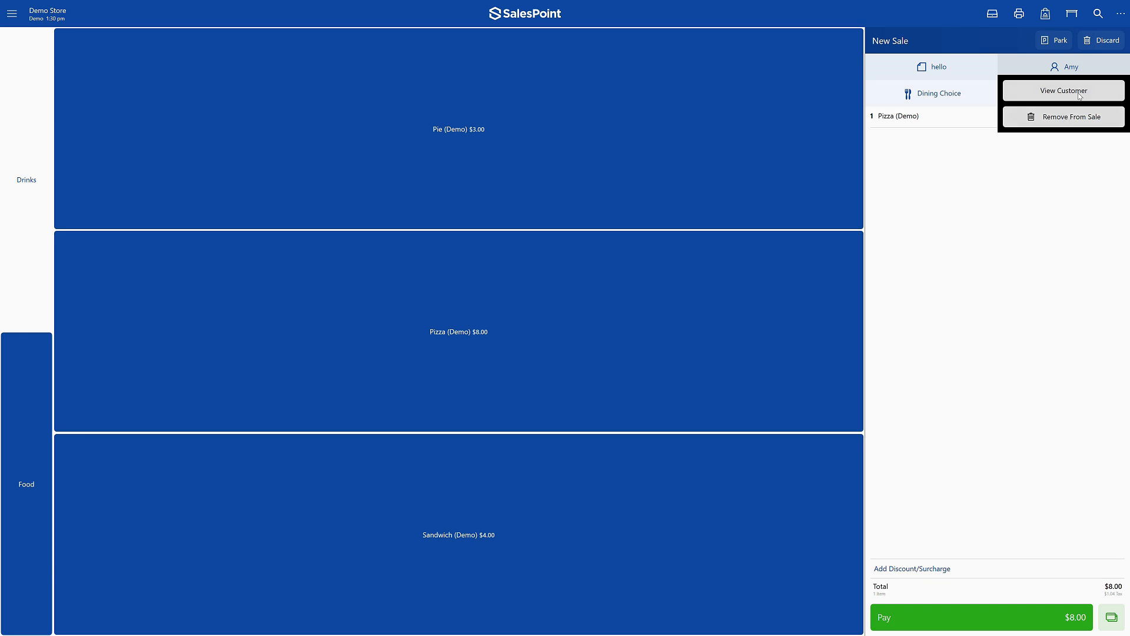
{"action": "left_click", "coordinate": [1031, 174]}
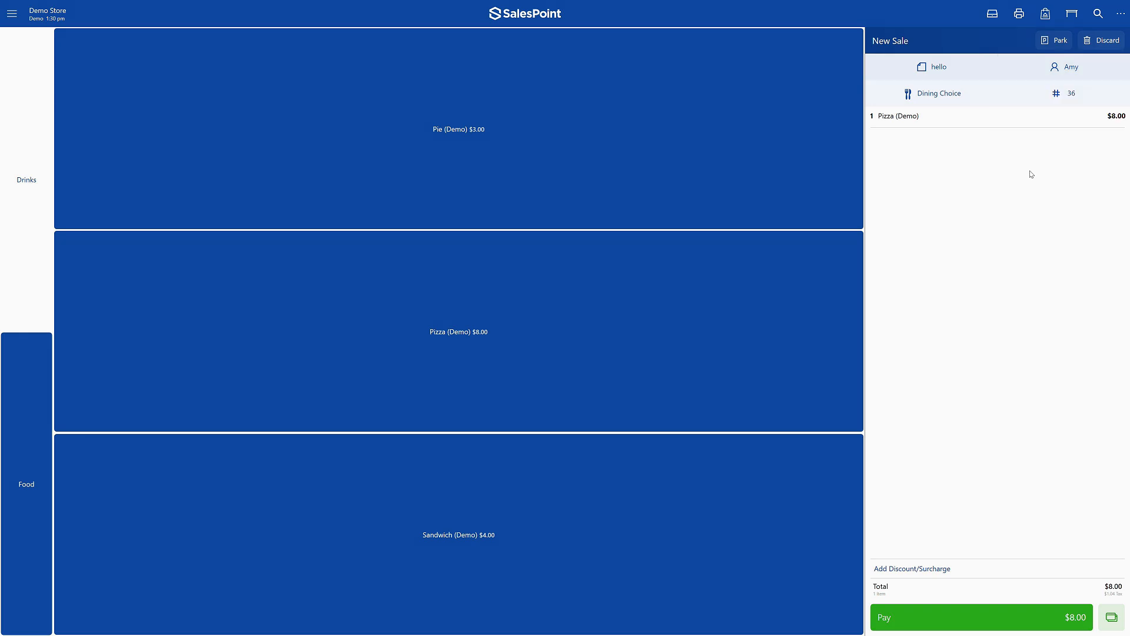
{"action": "left_click", "coordinate": [961, 100]}
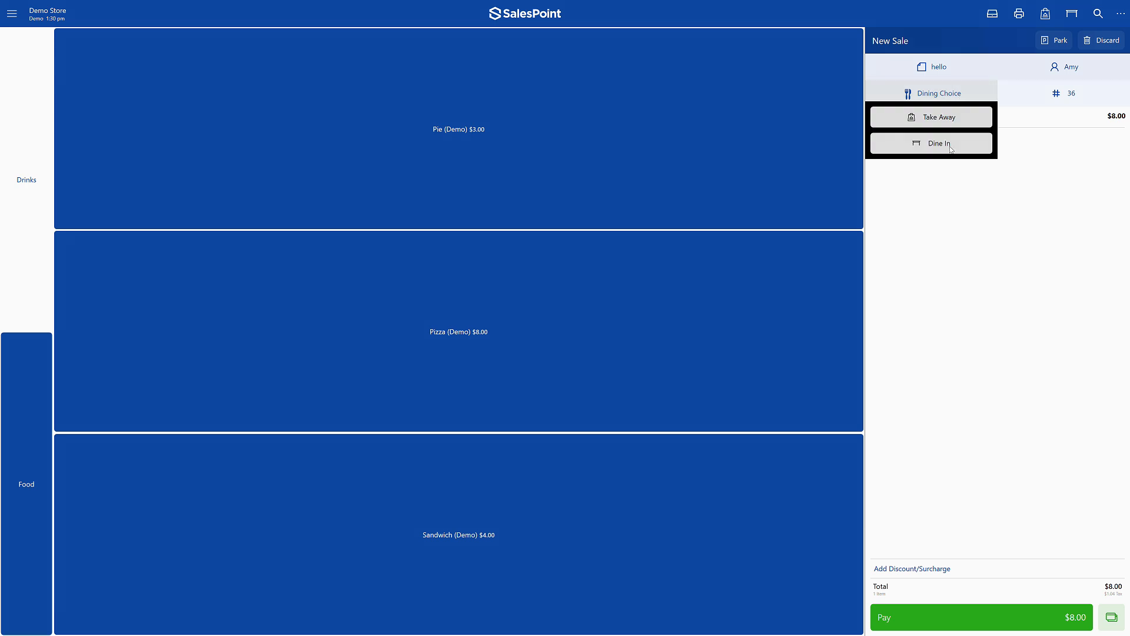
{"action": "left_click", "coordinate": [970, 115]}
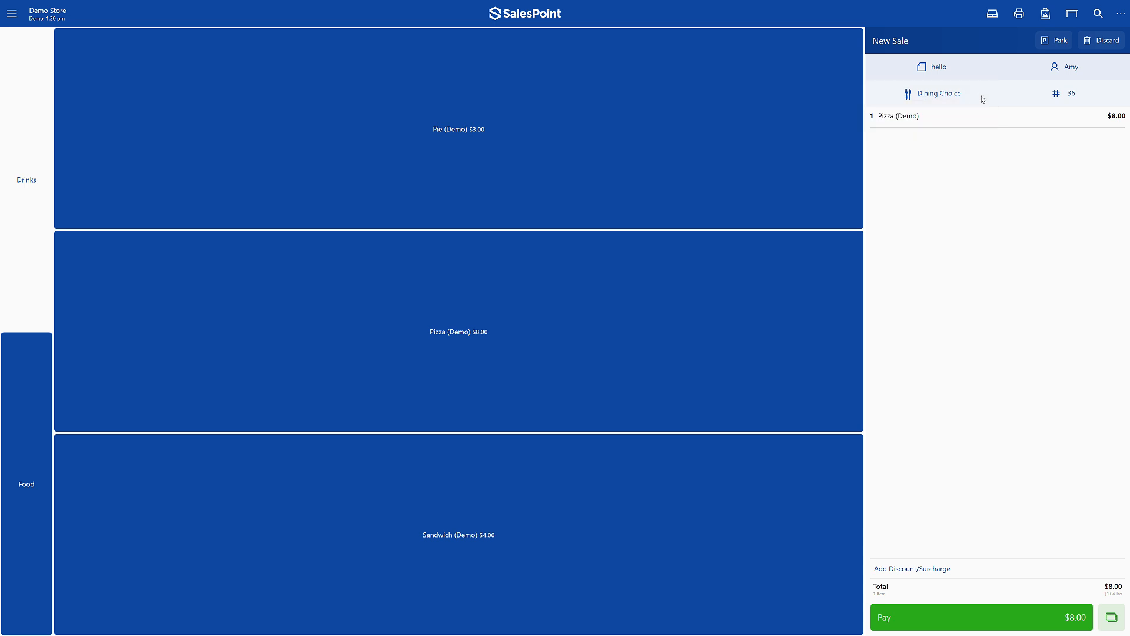
{"action": "left_click", "coordinate": [1032, 102]}
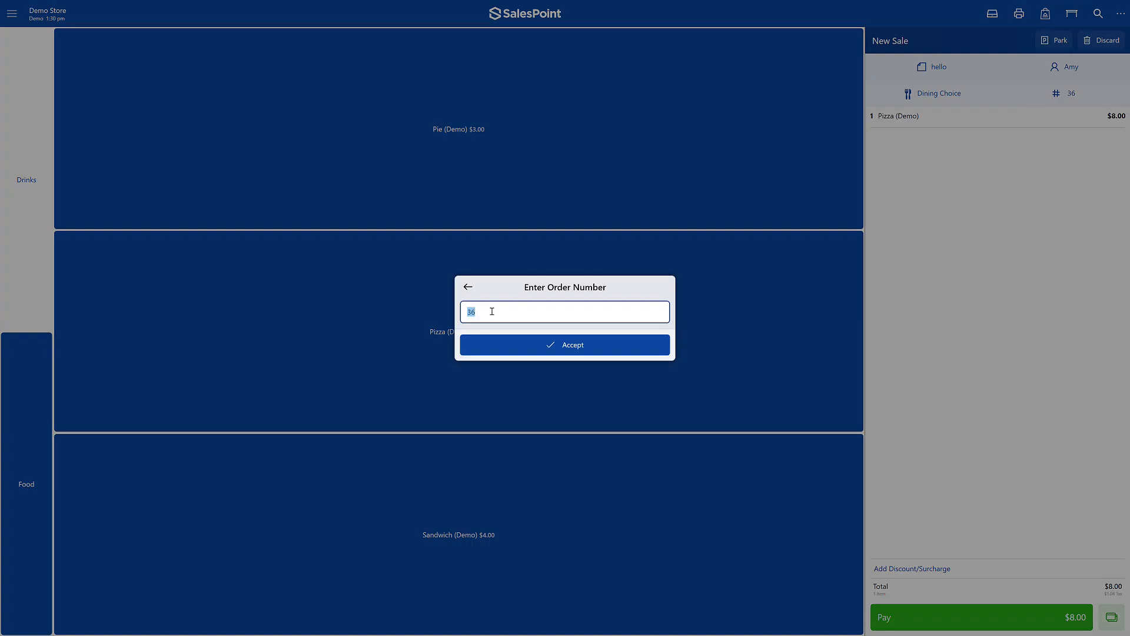
{"action": "left_click", "coordinate": [503, 339]}
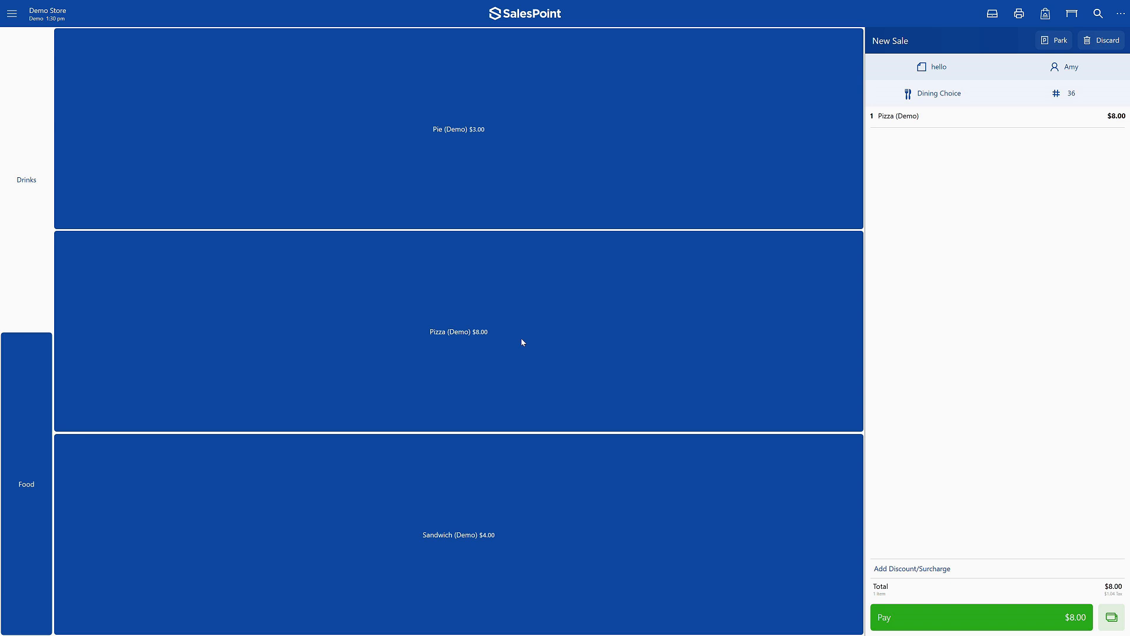
- Apply a 2% discount to the whole sale
{"action": "left_click", "coordinate": [943, 570]}
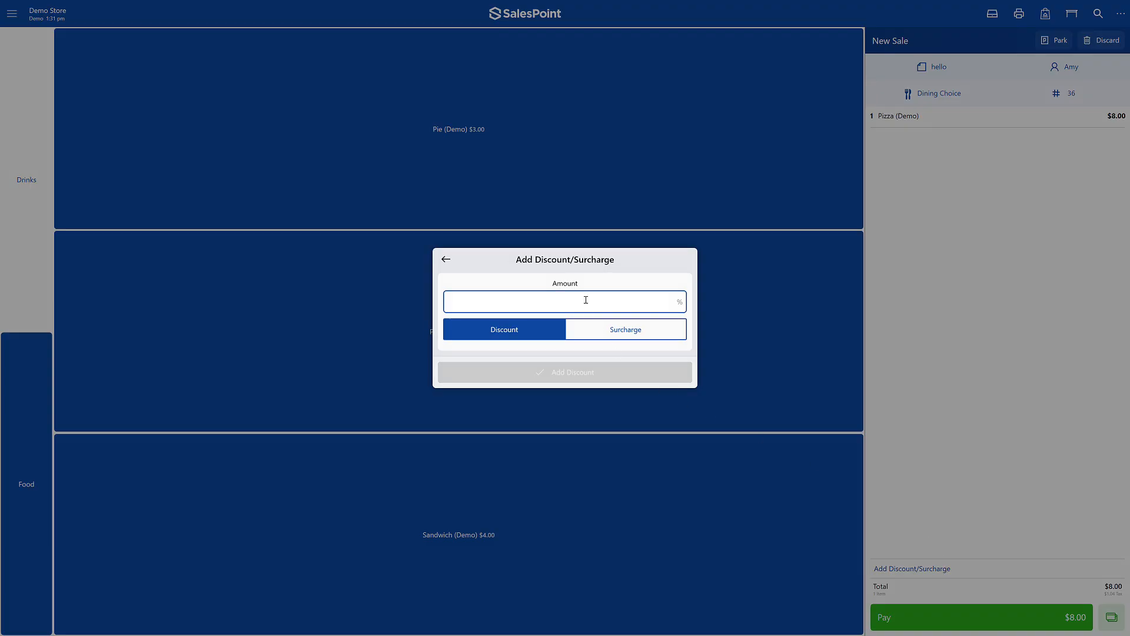
{"action": "type", "text": "2"}
{"action": "left_click", "coordinate": [601, 373]}
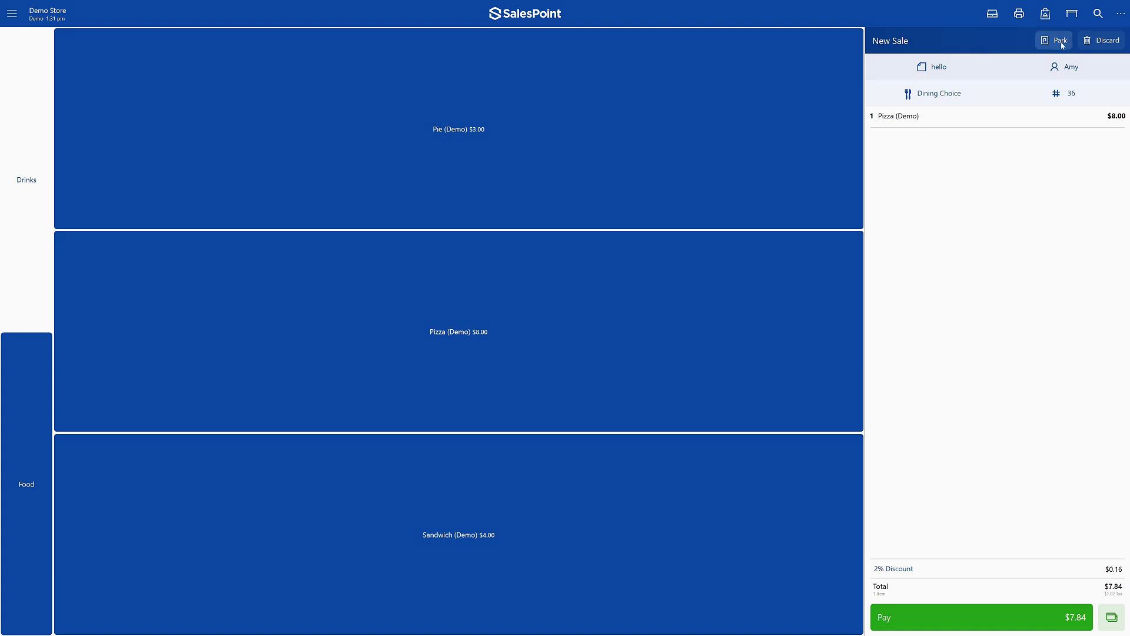
- Review the payment methods for the sale, and pay its full total with the quick payment option
{"action": "left_click", "coordinate": [901, 616]}
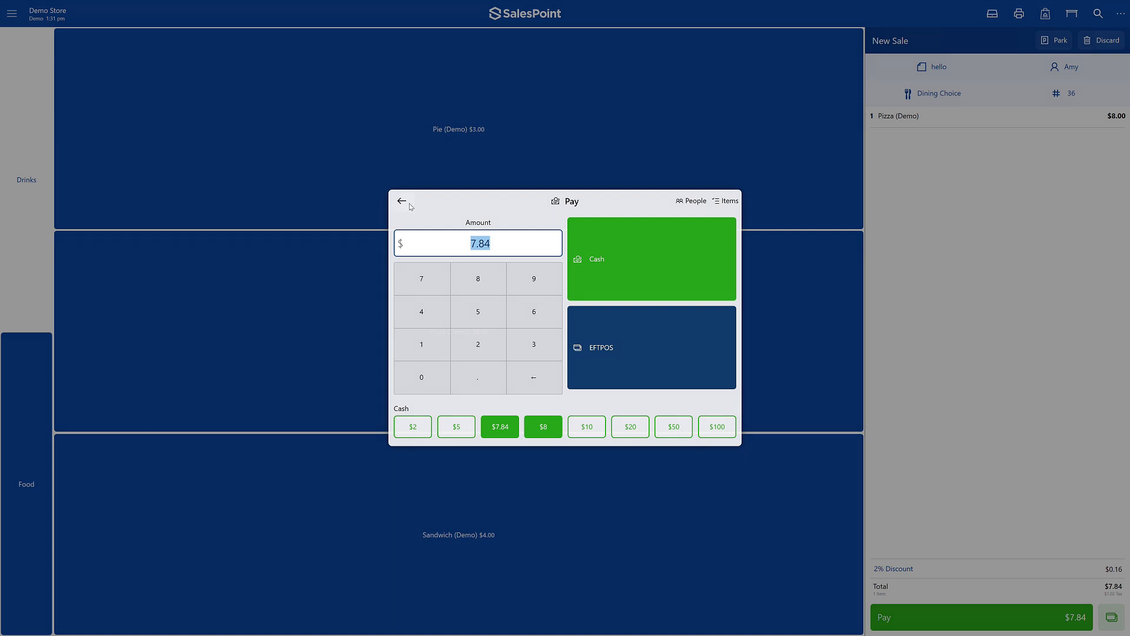
{"action": "left_click", "coordinate": [1040, 518]}
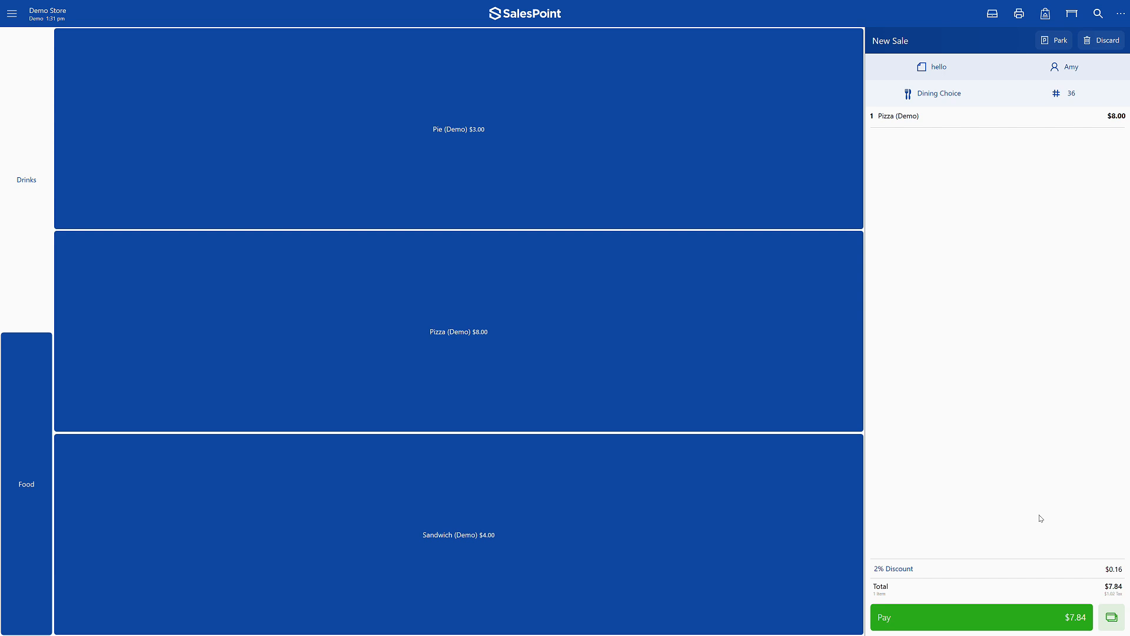
{"action": "left_click", "coordinate": [1114, 623]}
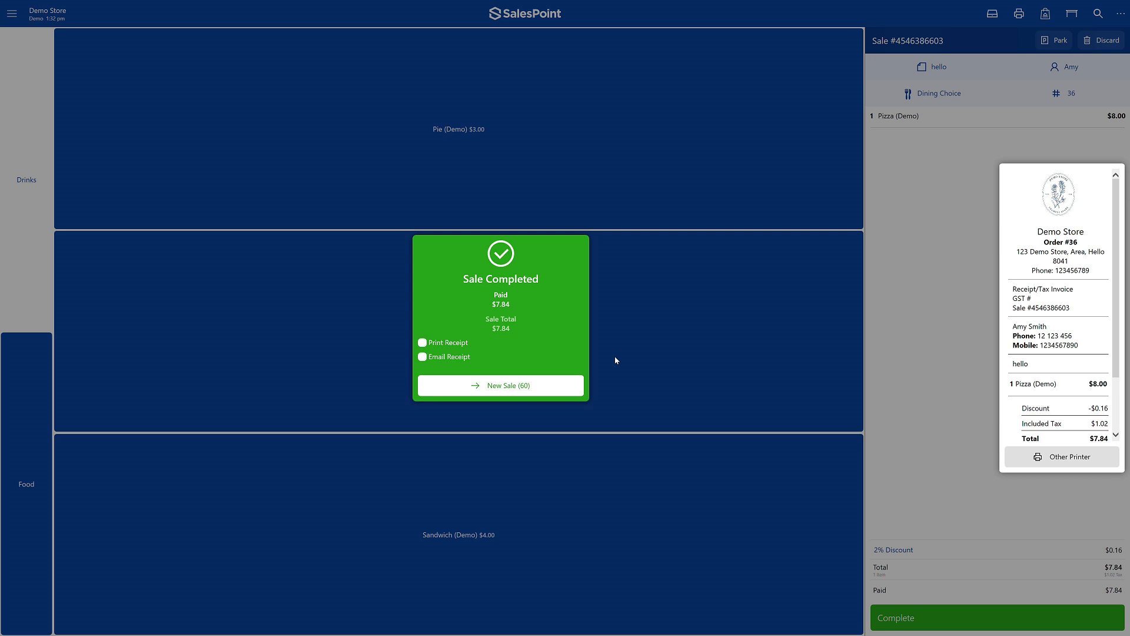
- Try the print and email receipt options, and start a new sale with both switched off
{"action": "left_click", "coordinate": [465, 340]}
{"action": "left_click", "coordinate": [464, 357]}
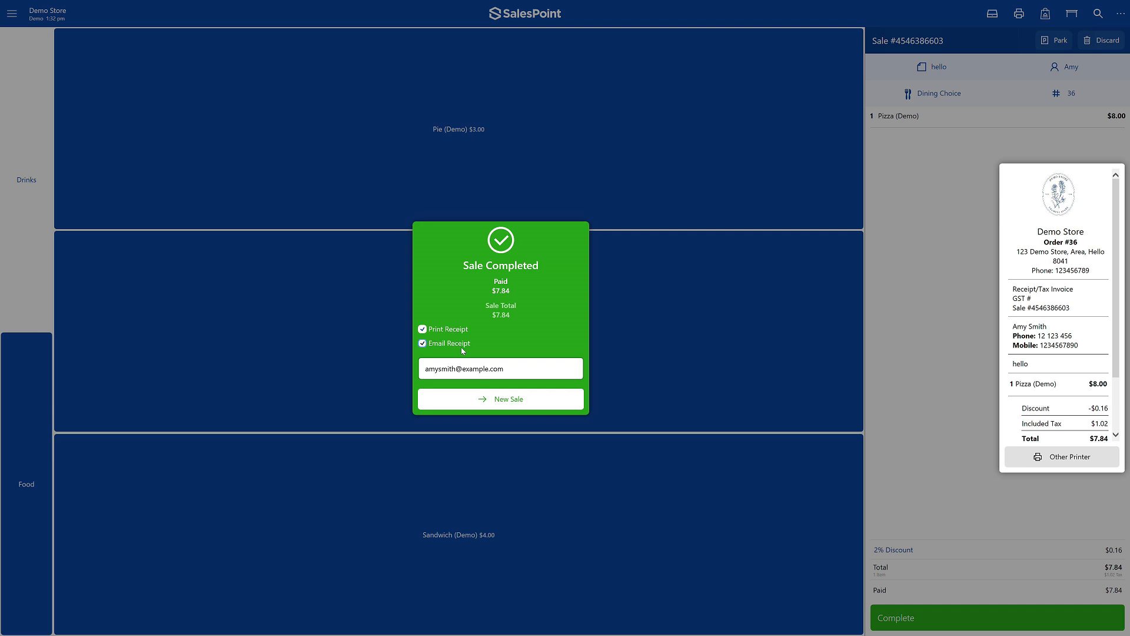
{"action": "left_click", "coordinate": [463, 349]}
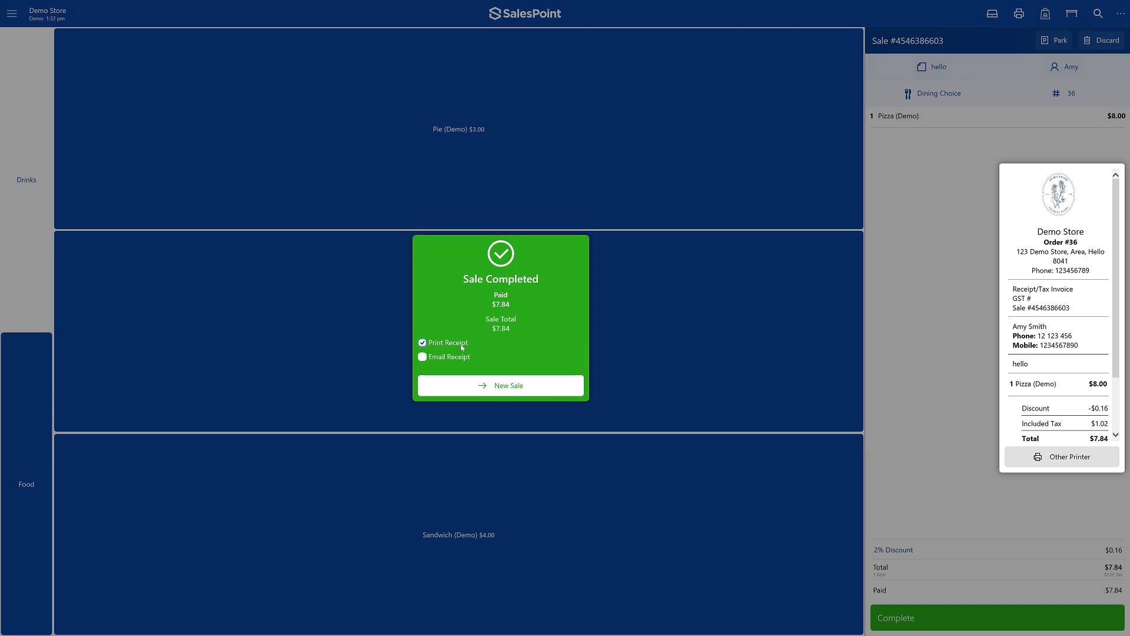
{"action": "left_click", "coordinate": [486, 391]}
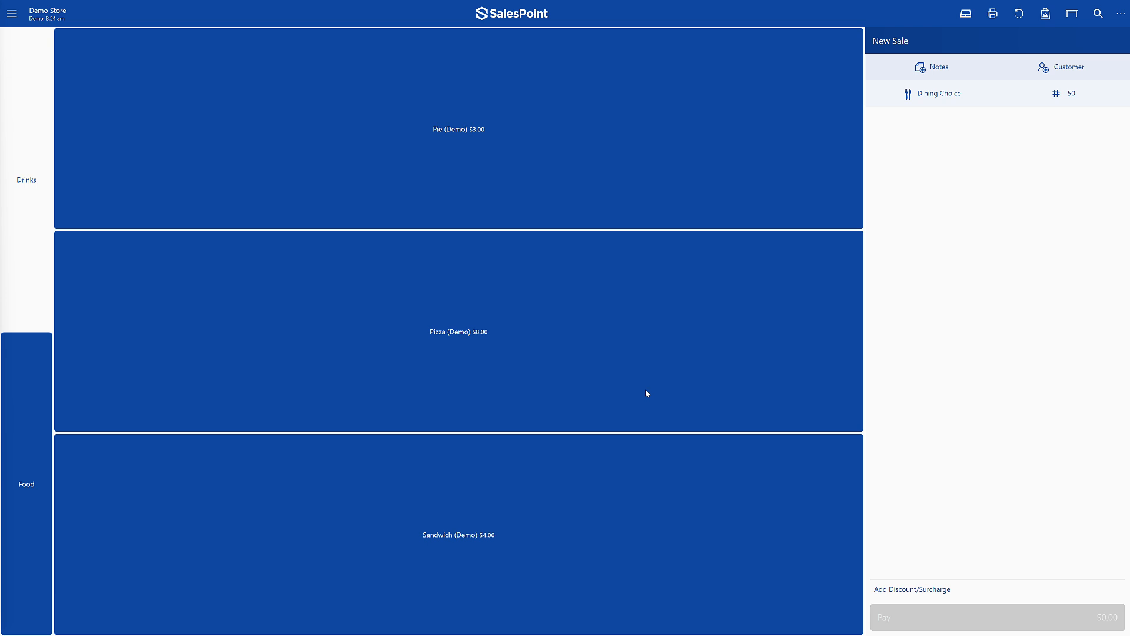
- Open the sales history of the second customer in the customer list, and recreate their past Pizza (Demo) sale
{"action": "left_click", "coordinate": [1046, 64]}
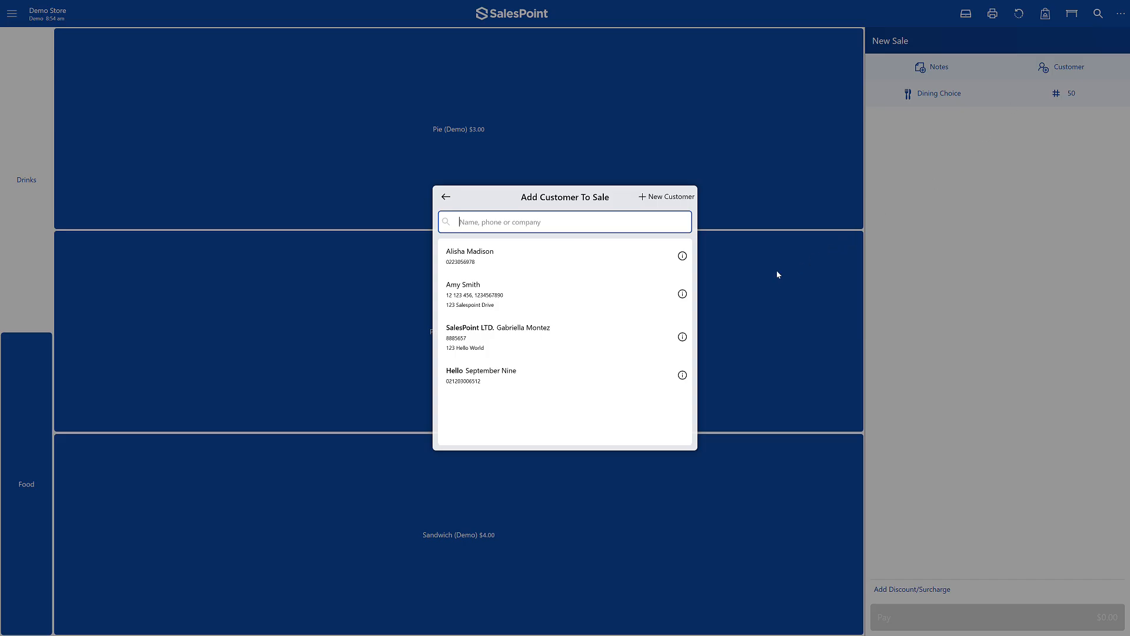
{"action": "left_click", "coordinate": [682, 294]}
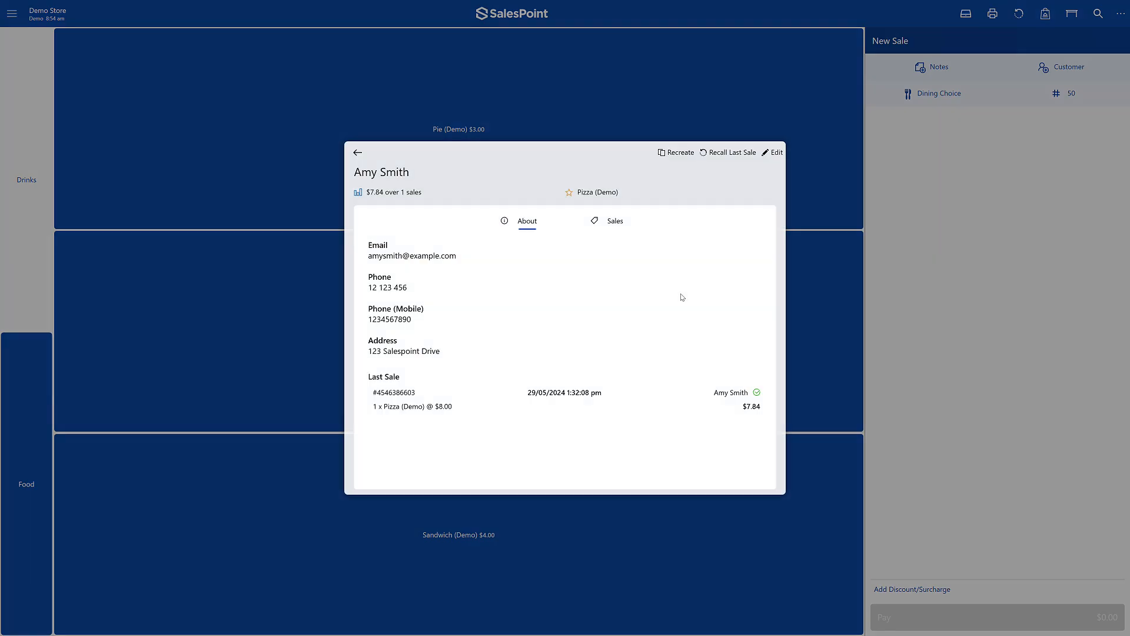
{"action": "left_click", "coordinate": [624, 229]}
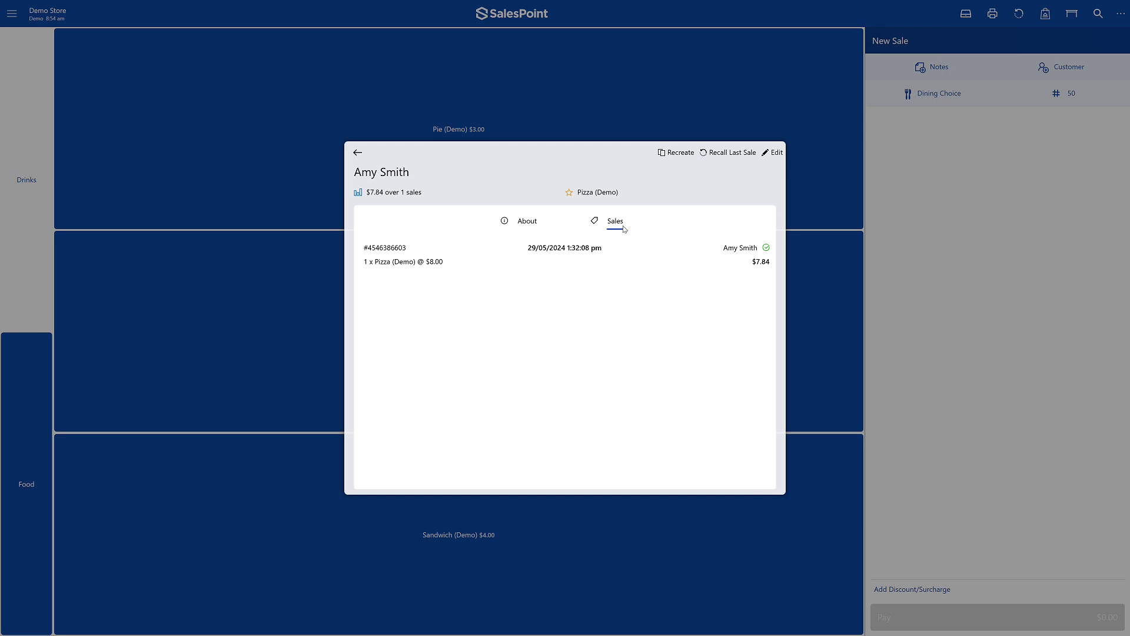
{"action": "left_click", "coordinate": [580, 252]}
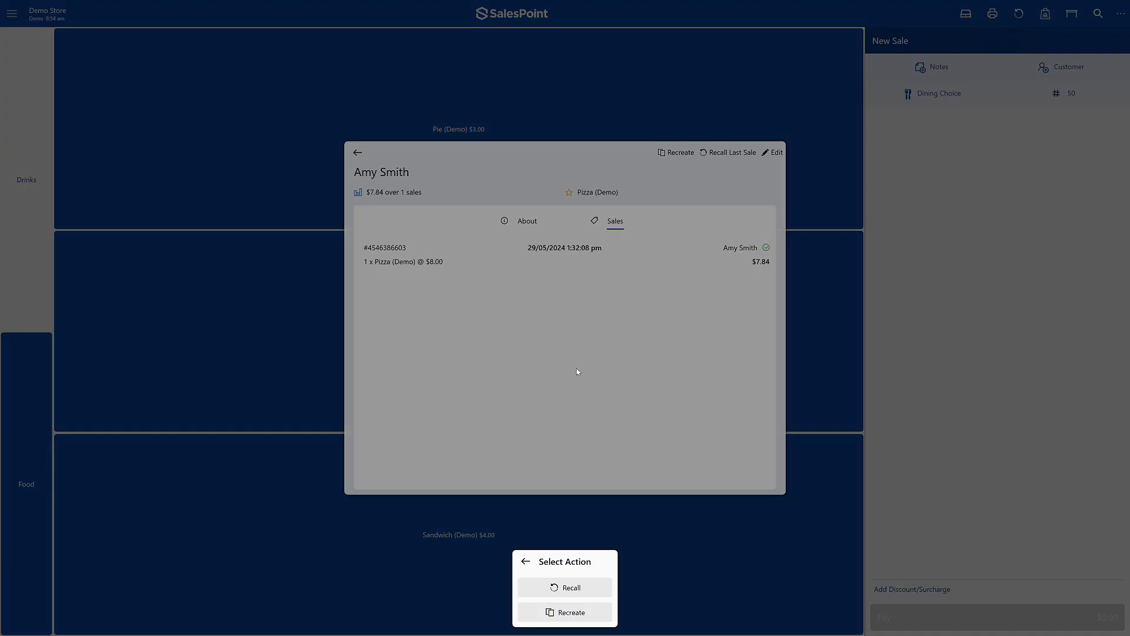
{"action": "left_click", "coordinate": [562, 613]}
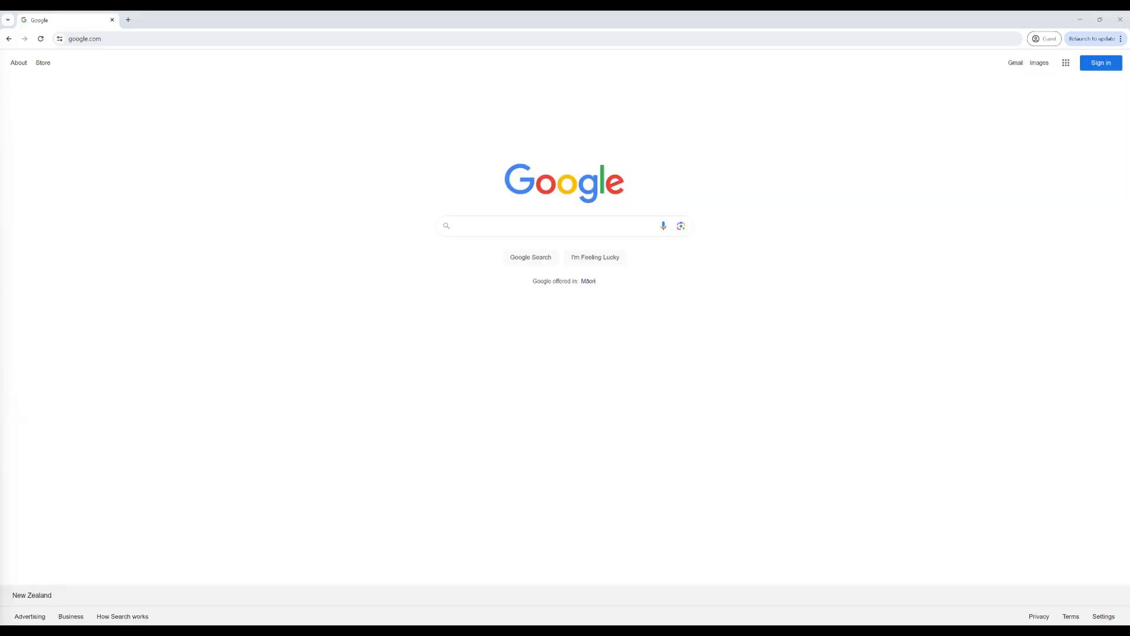
- Switch to the web browser and open the back office site at teststore.salespoint.nz
{"action": "left_click", "coordinate": [121, 40]}
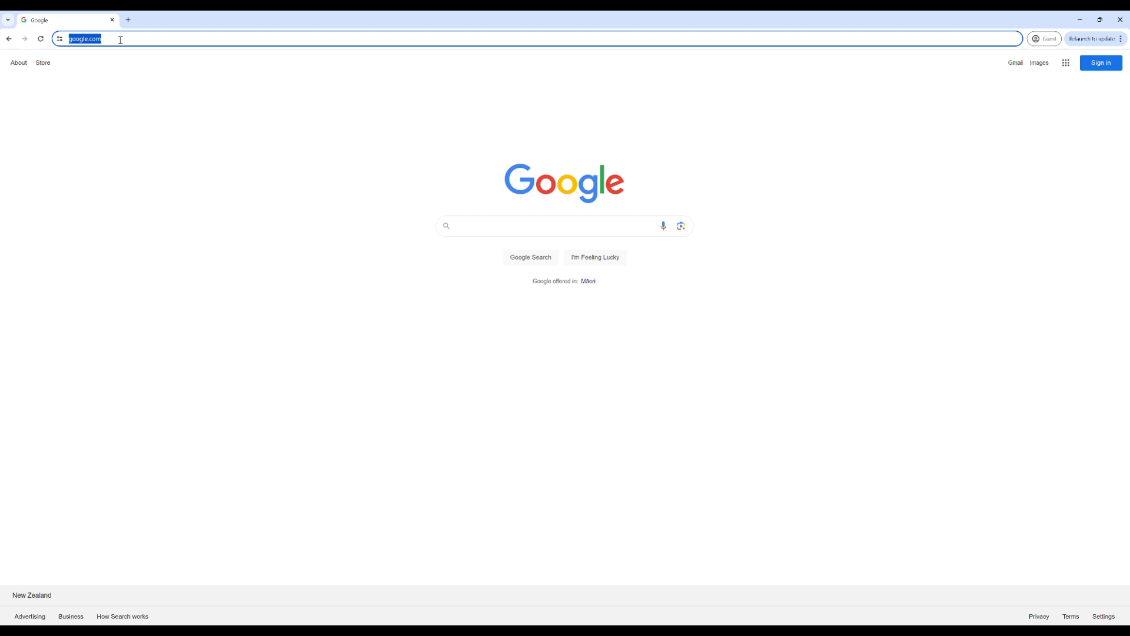
{"action": "type", "text": "teststore.s"}
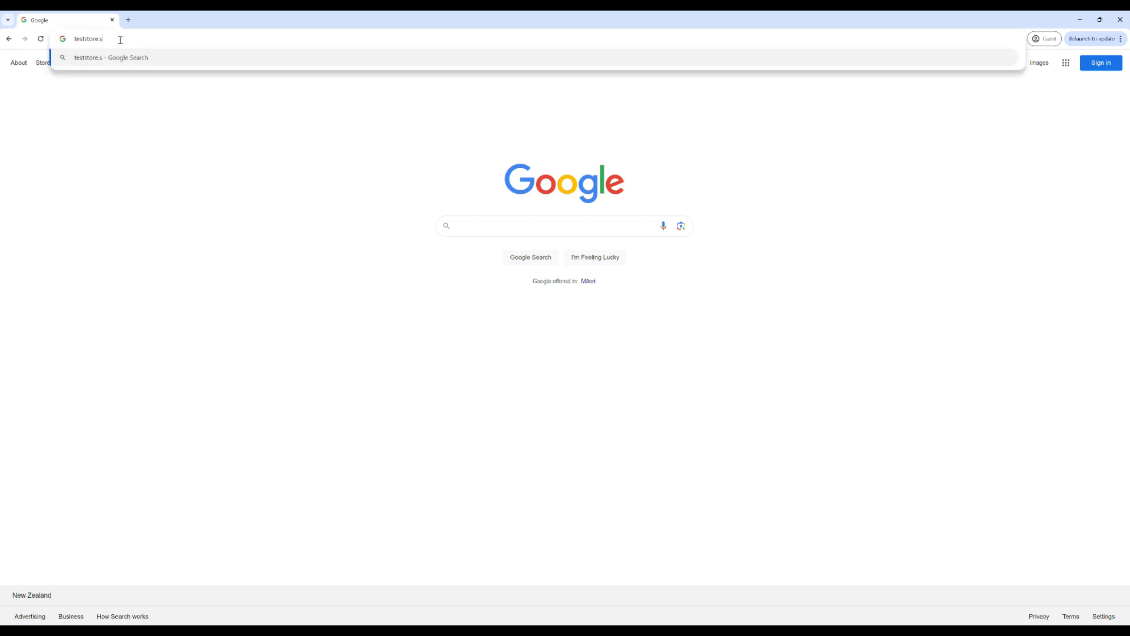
{"action": "type", "text": "alespoint.nz"}
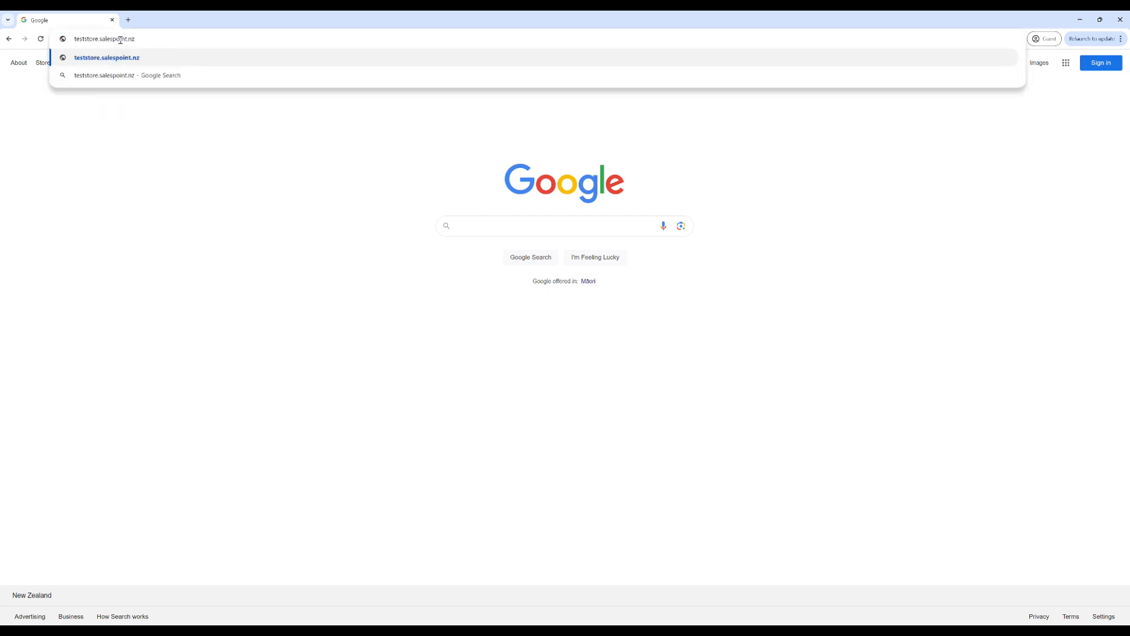
{"action": "key", "text": "Return"}
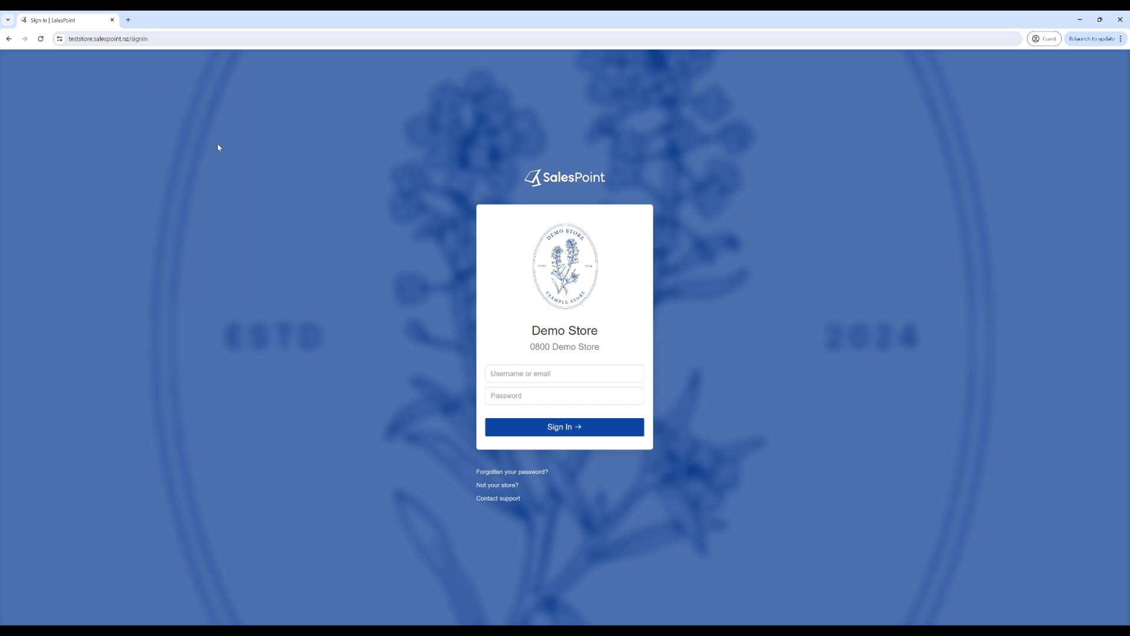
- Sign in to the Demo Store back office with the username teststore and the account password
{"action": "left_click", "coordinate": [538, 375]}
{"action": "type", "text": "teststore"}
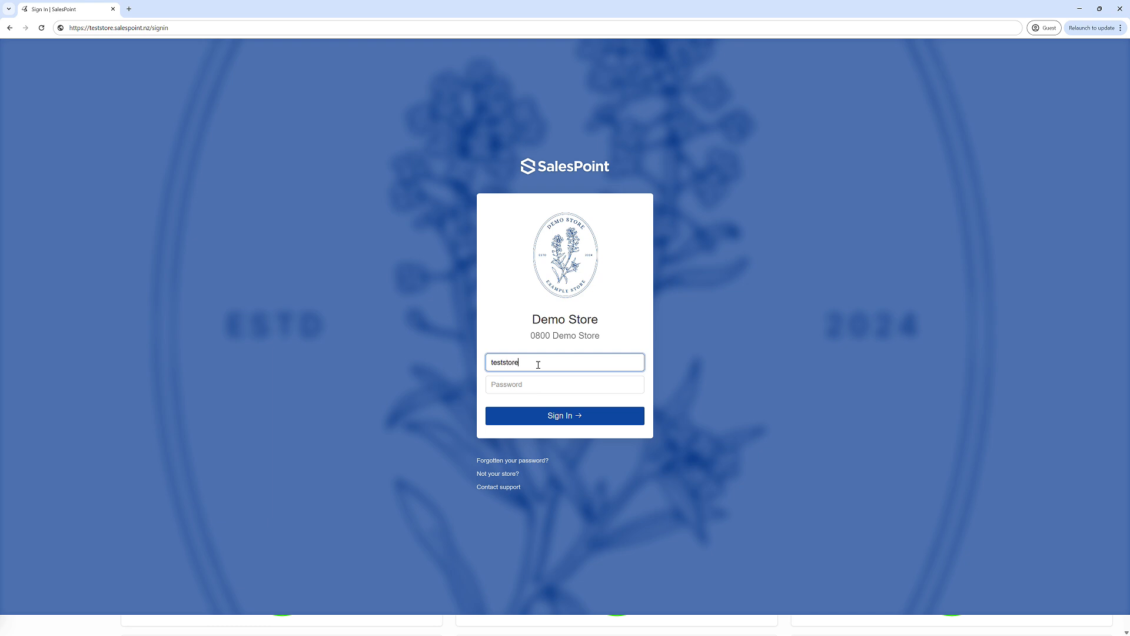
{"action": "key", "text": "Tab"}
{"action": "type", "text": "•••••"}
{"action": "key", "text": "Return"}
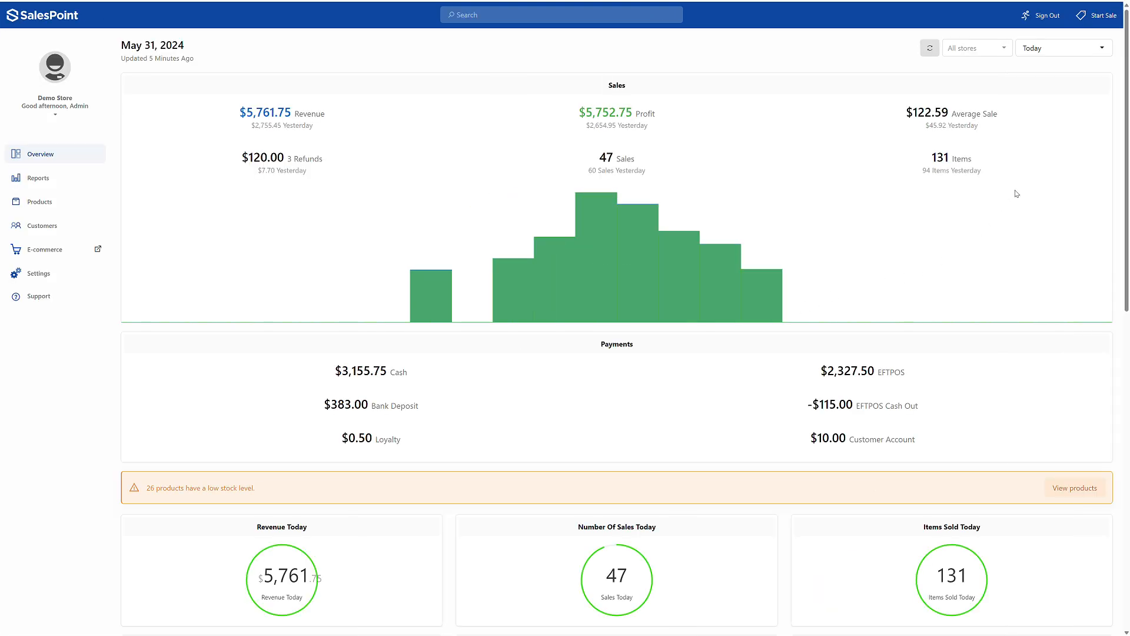
- Examine the overview dashboard's period choices, sales and payment summaries, and the top stores, categories, products, customers and staff charts
{"action": "left_click", "coordinate": [1062, 56]}
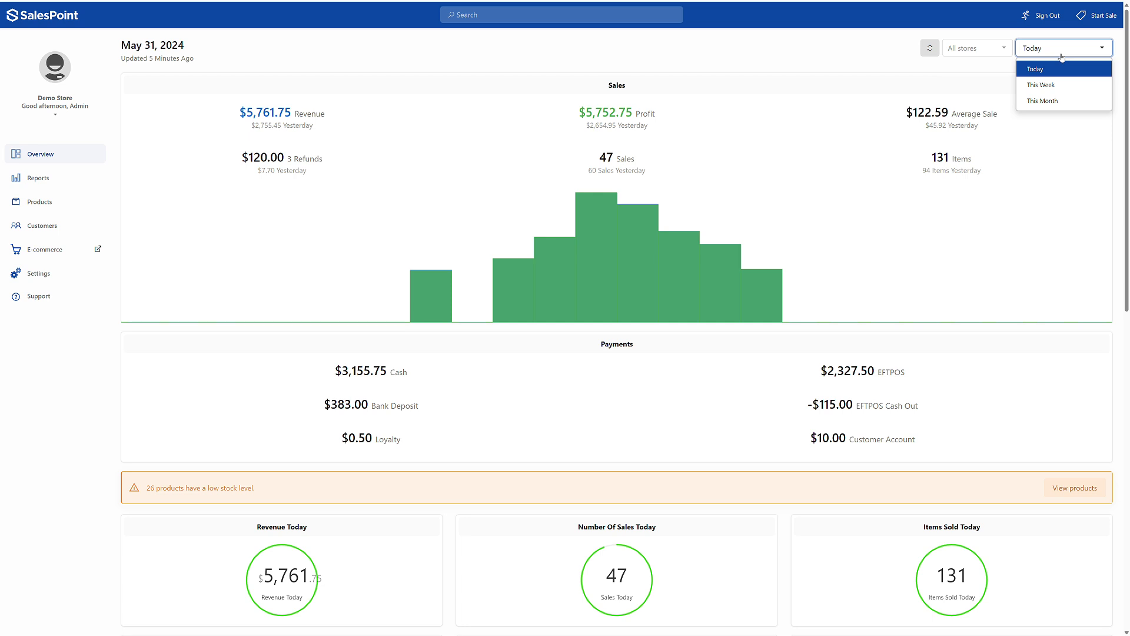
{"action": "left_click", "coordinate": [1062, 57]}
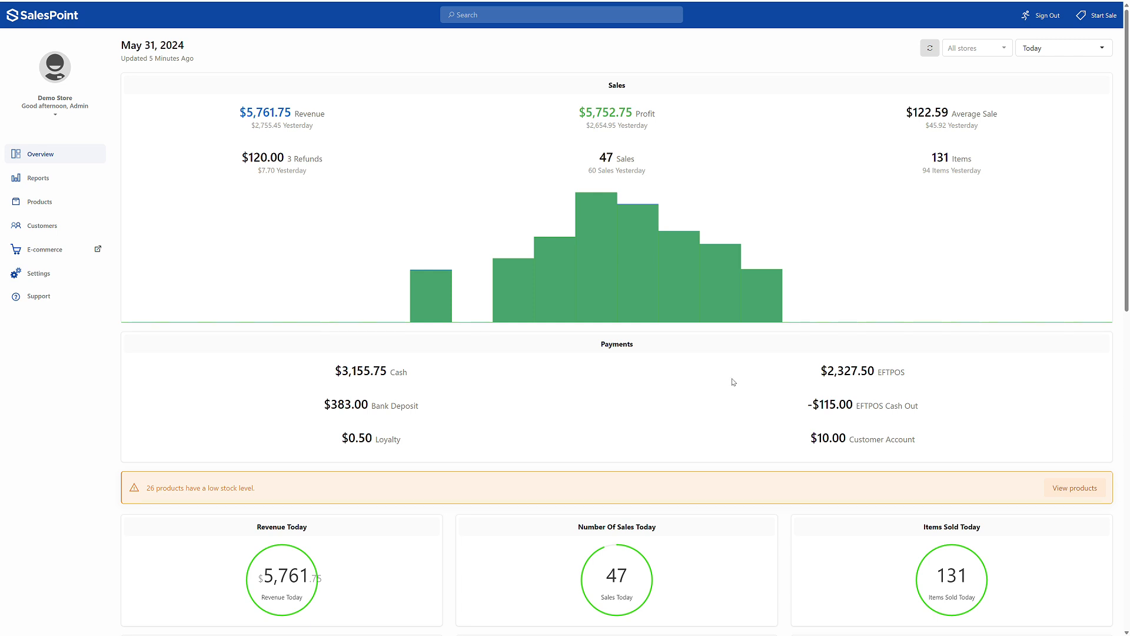
{"action": "scroll", "coordinate": [730, 380], "scroll_direction": "down", "scroll_amount": 2}
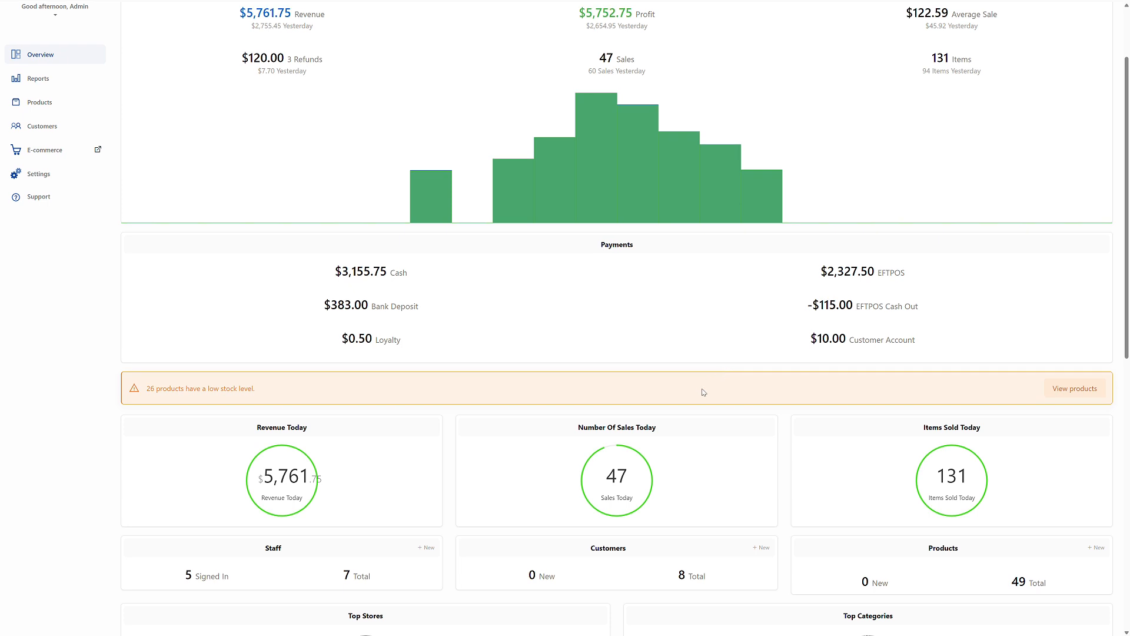
{"action": "scroll", "coordinate": [704, 393], "scroll_direction": "down", "scroll_amount": 3}
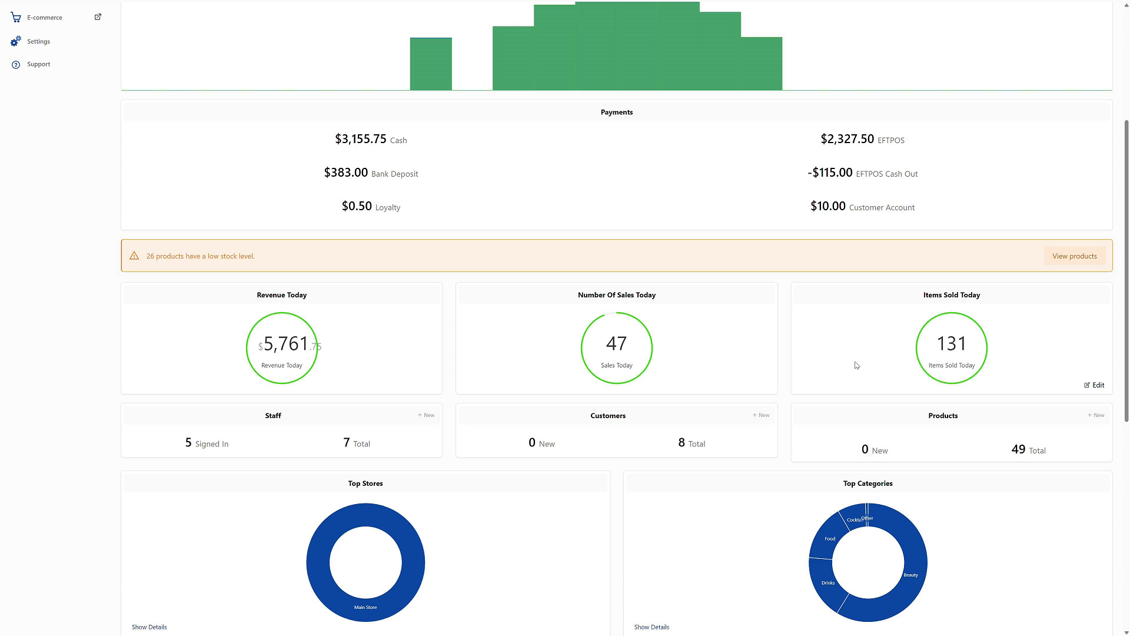
{"action": "scroll", "coordinate": [851, 359], "scroll_direction": "down", "scroll_amount": 1}
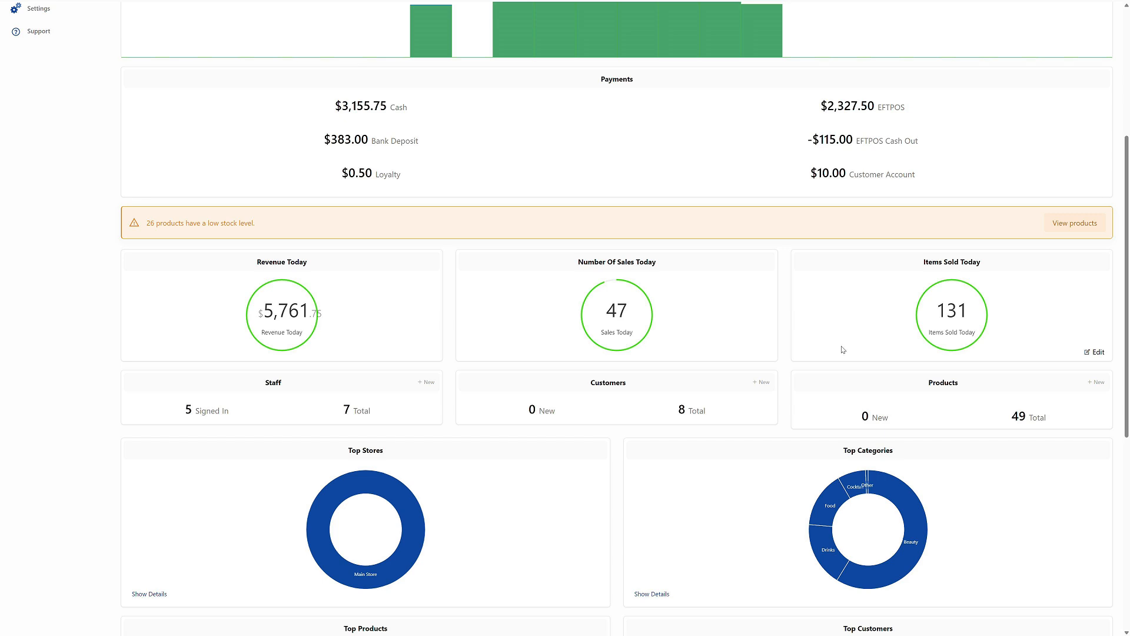
{"action": "scroll", "coordinate": [770, 404], "scroll_direction": "down", "scroll_amount": 5}
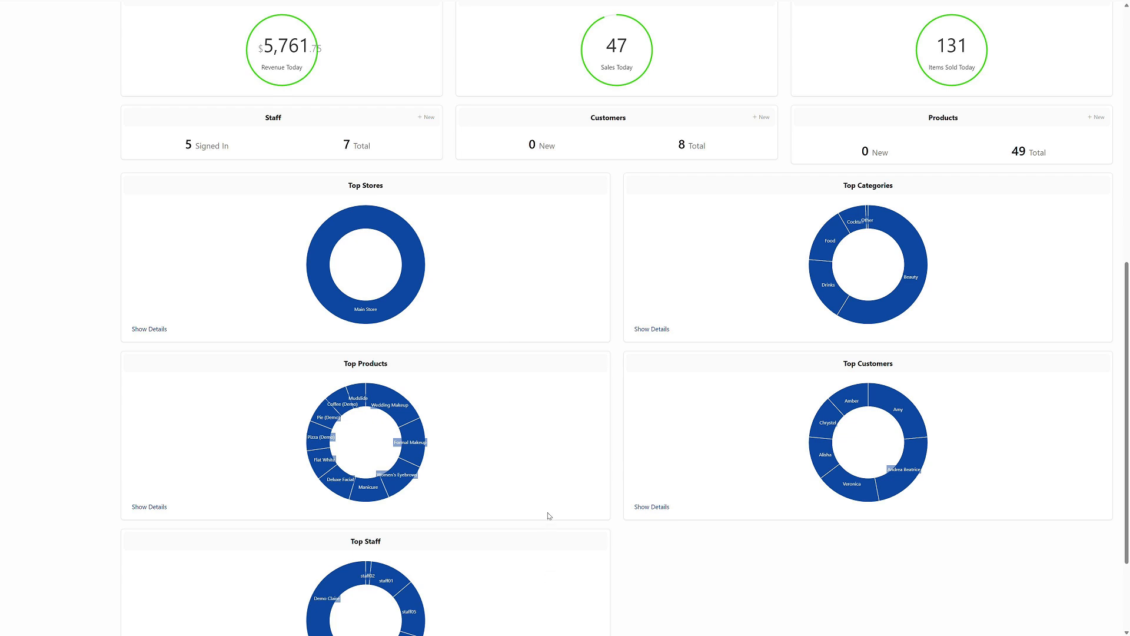
{"action": "scroll", "coordinate": [550, 512], "scroll_direction": "up", "scroll_amount": 10}
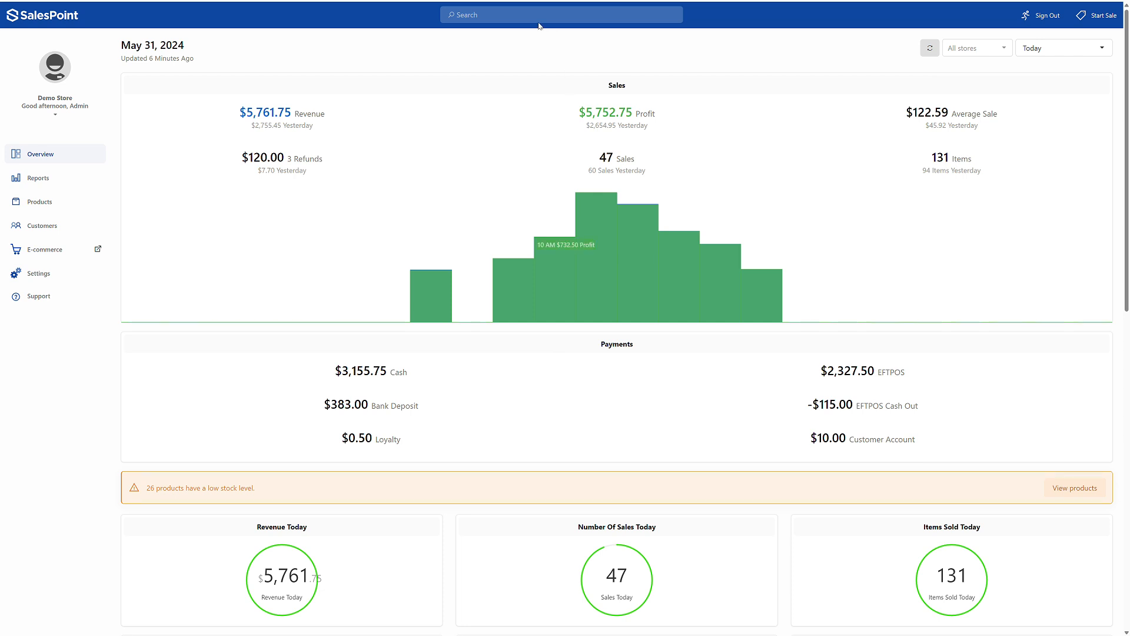
- Open the sales report and examine its grouping, metric and date range choices
{"action": "left_click", "coordinate": [86, 181]}
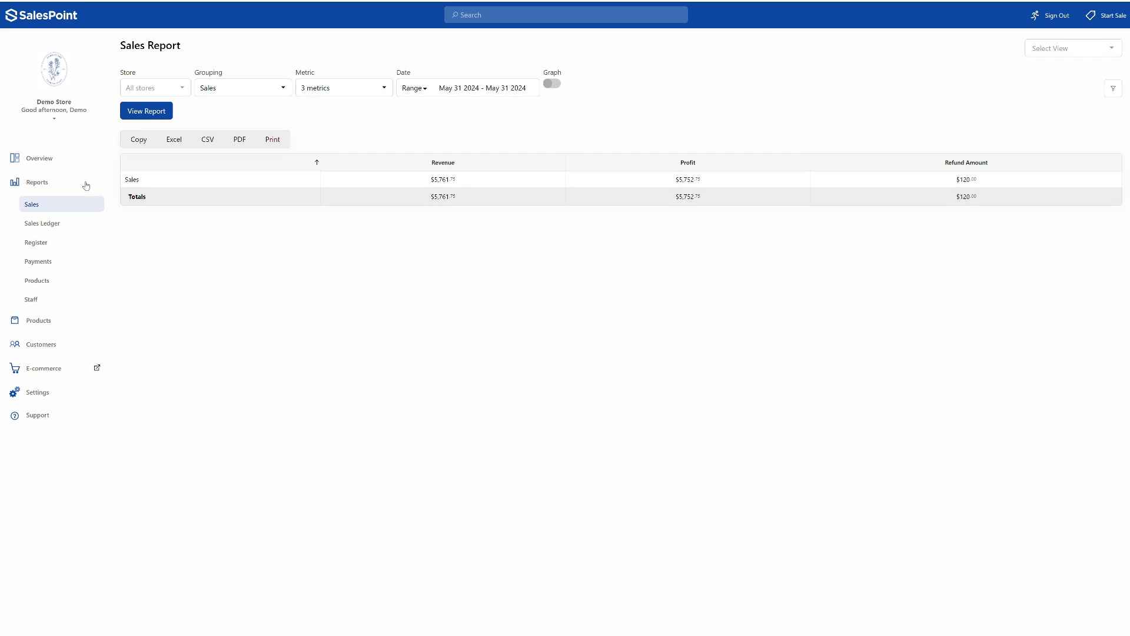
{"action": "left_click", "coordinate": [258, 93]}
{"action": "left_click", "coordinate": [272, 92]}
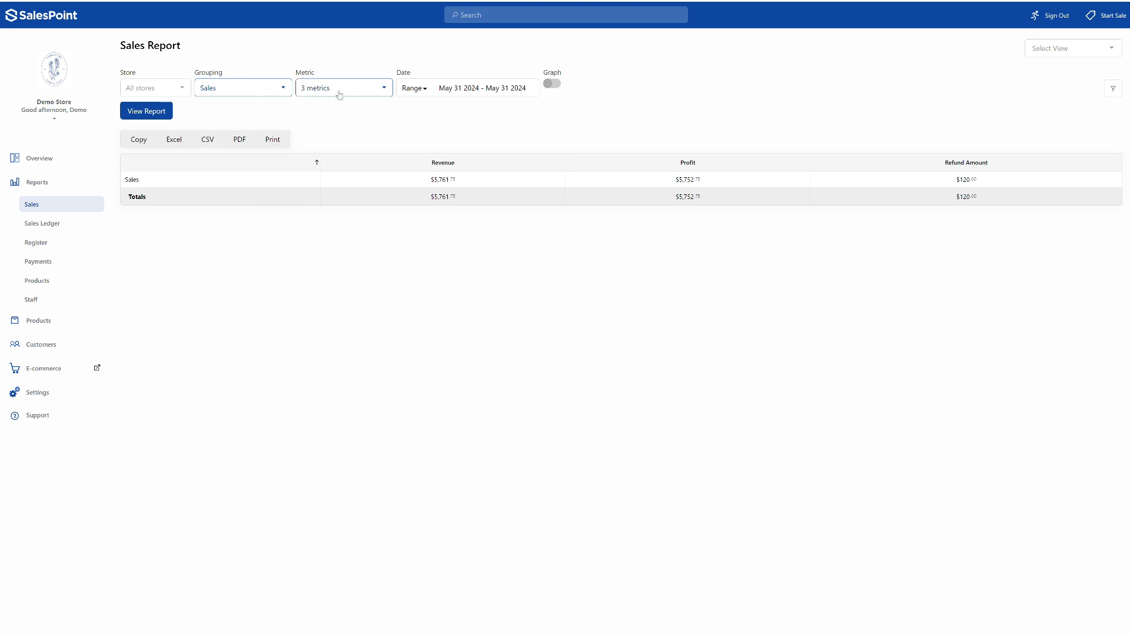
{"action": "left_click", "coordinate": [340, 93]}
{"action": "left_click", "coordinate": [443, 88]}
{"action": "double_click", "coordinate": [446, 88]}
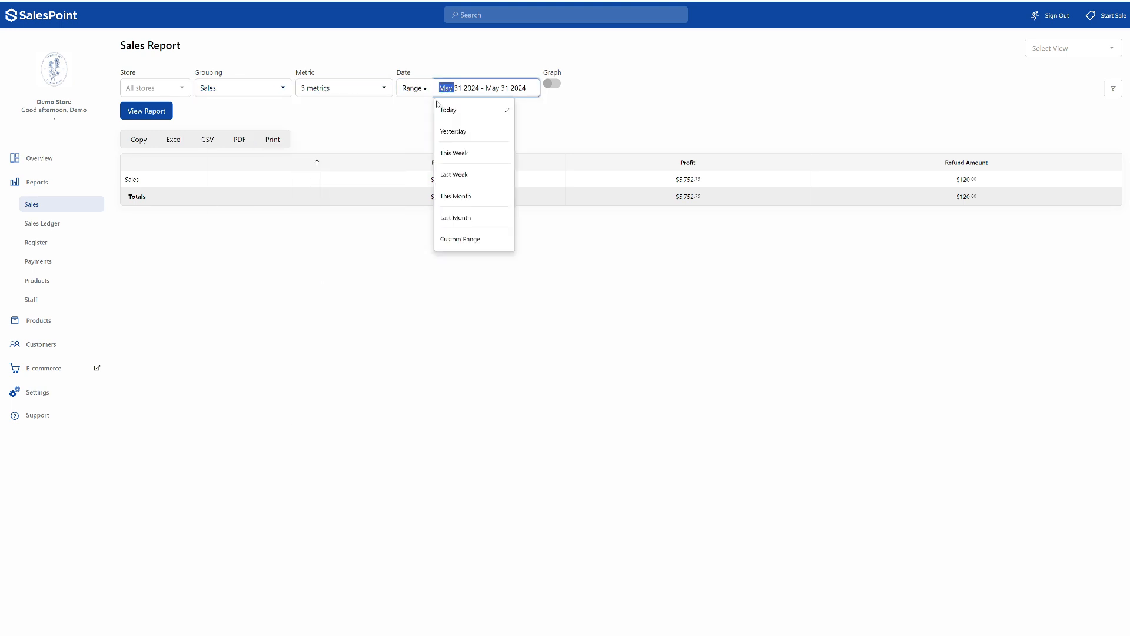
{"action": "left_click", "coordinate": [430, 106]}
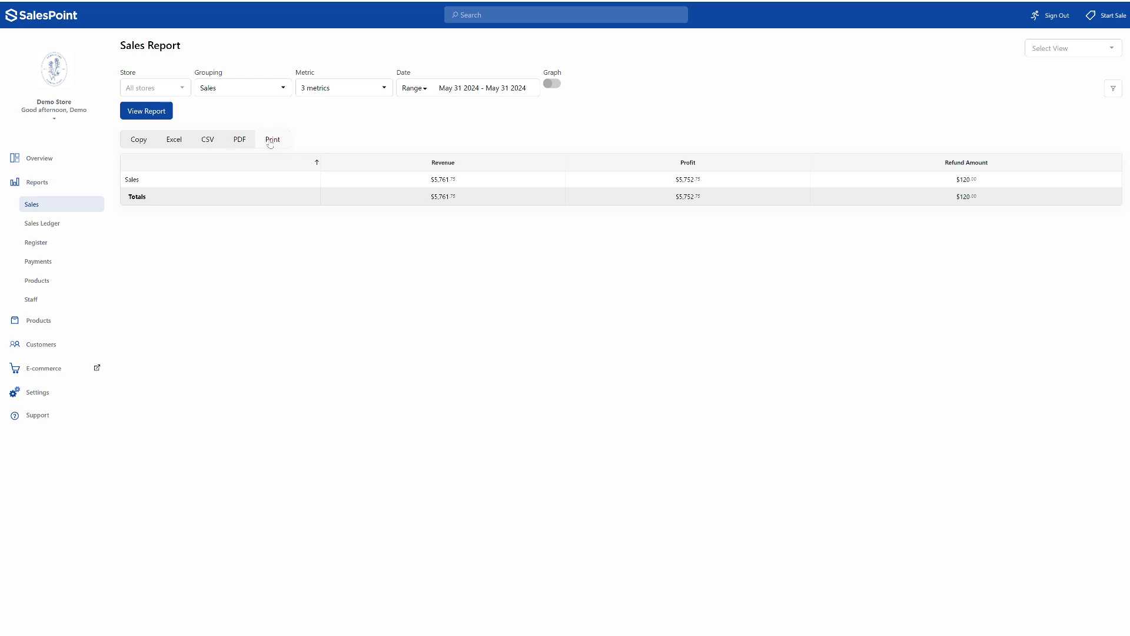
- Run the sales report grouped by Sale with Product as the sub grouping
{"action": "left_click", "coordinate": [280, 90]}
{"action": "left_click", "coordinate": [276, 123]}
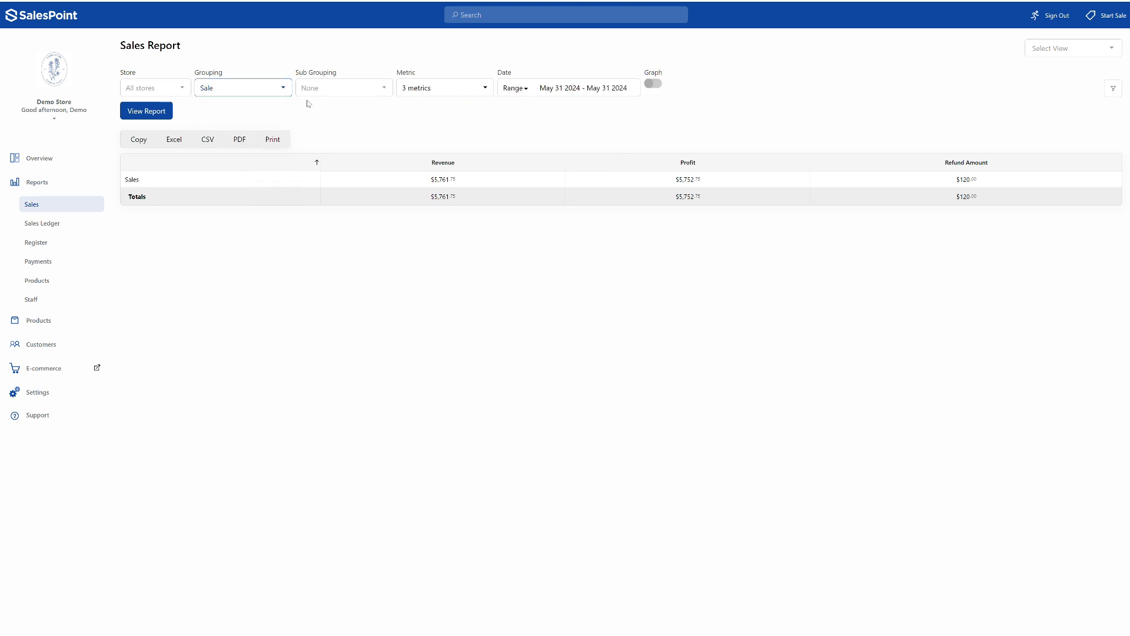
{"action": "left_click", "coordinate": [323, 87]}
{"action": "left_click", "coordinate": [326, 131]}
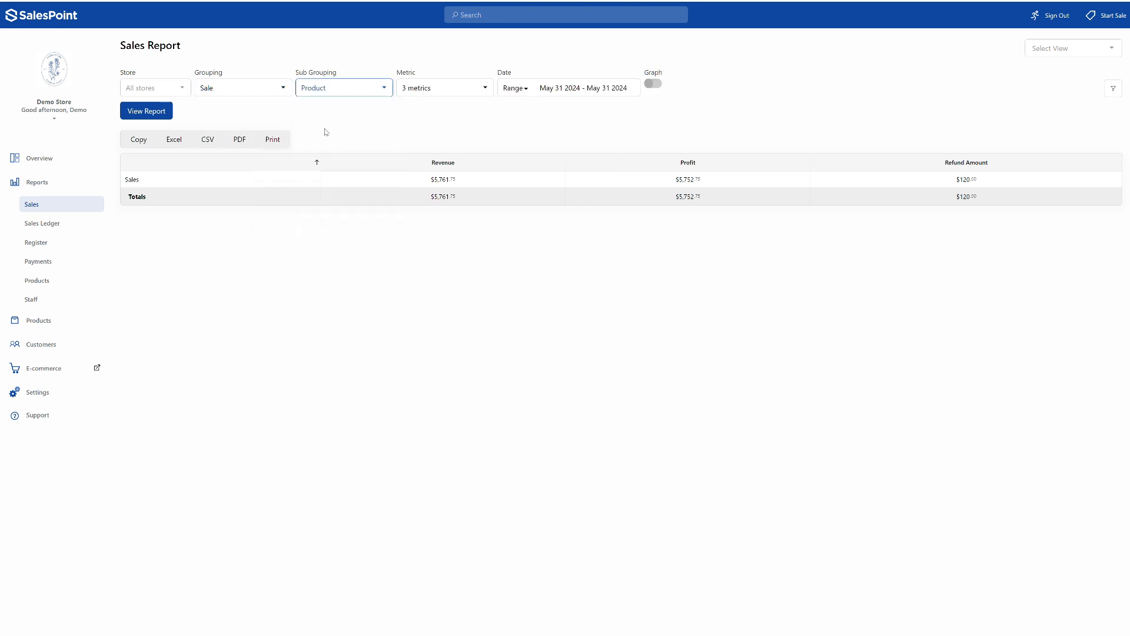
{"action": "left_click", "coordinate": [160, 115]}
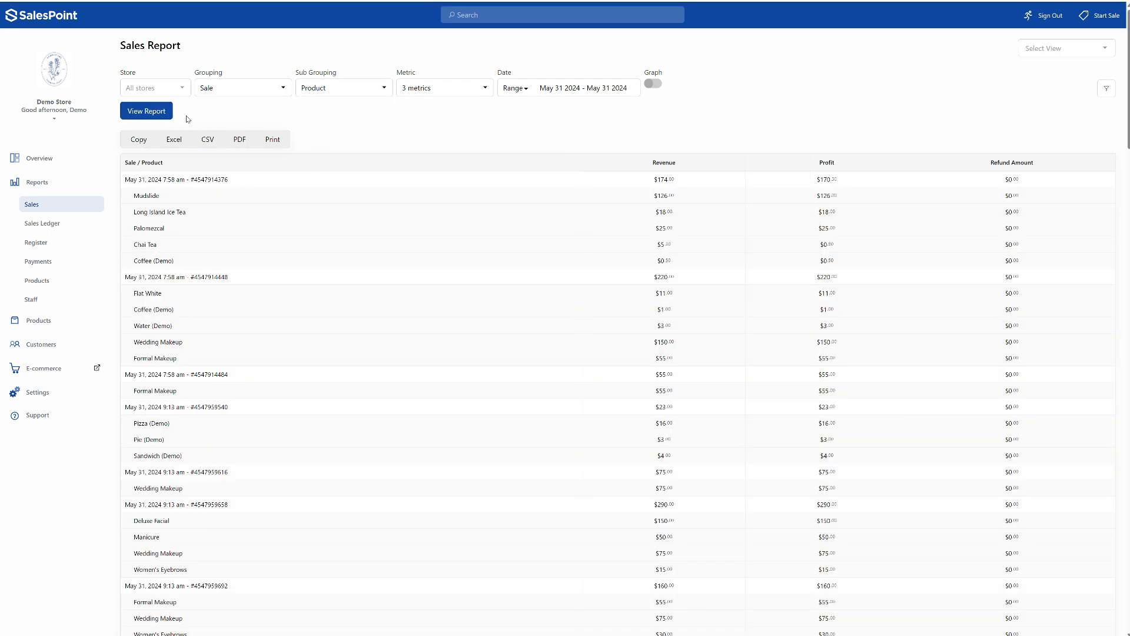
- Open the sales ledger report and limit it to sales with only the Completed status
{"action": "left_click", "coordinate": [48, 225]}
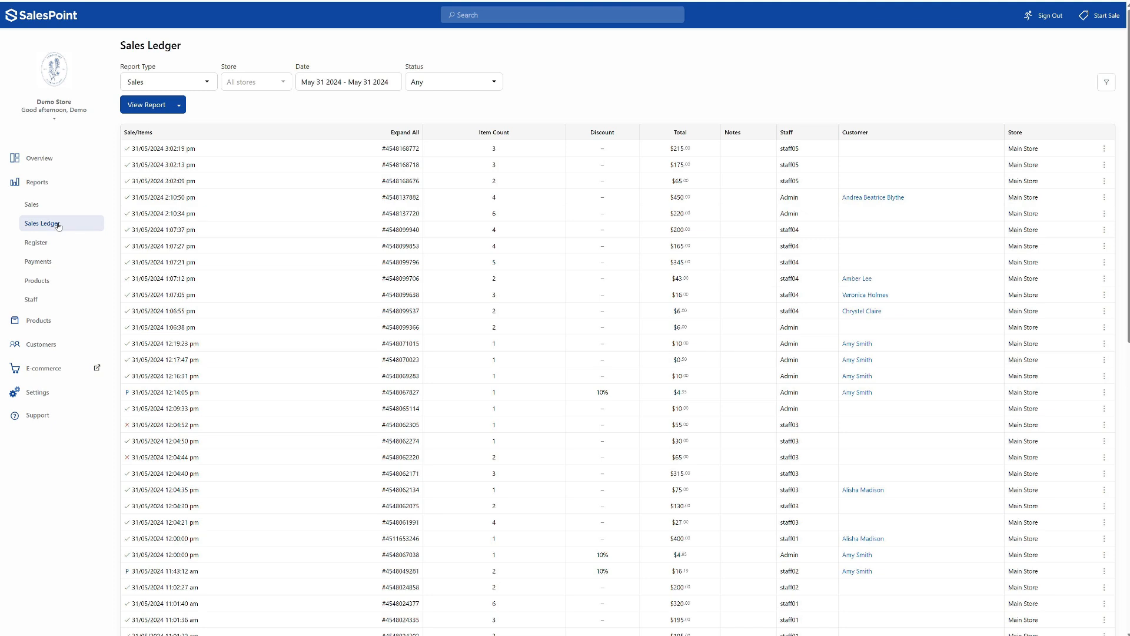
{"action": "left_click", "coordinate": [470, 83]}
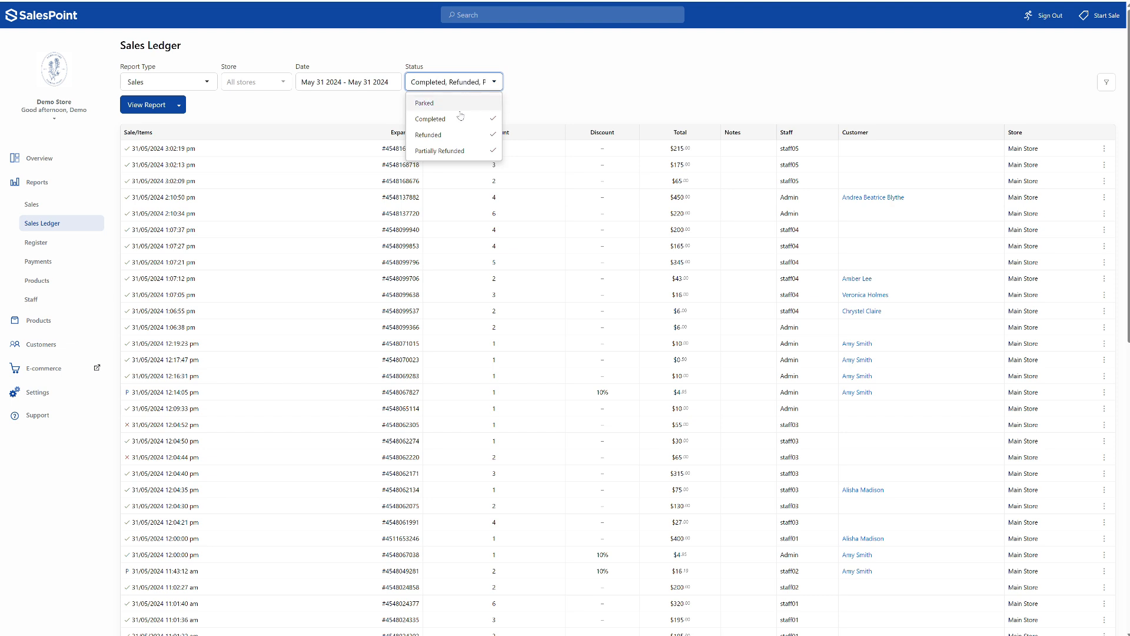
{"action": "left_click", "coordinate": [459, 135]}
{"action": "left_click", "coordinate": [459, 150]}
{"action": "left_click", "coordinate": [336, 120]}
{"action": "left_click", "coordinate": [157, 111]}
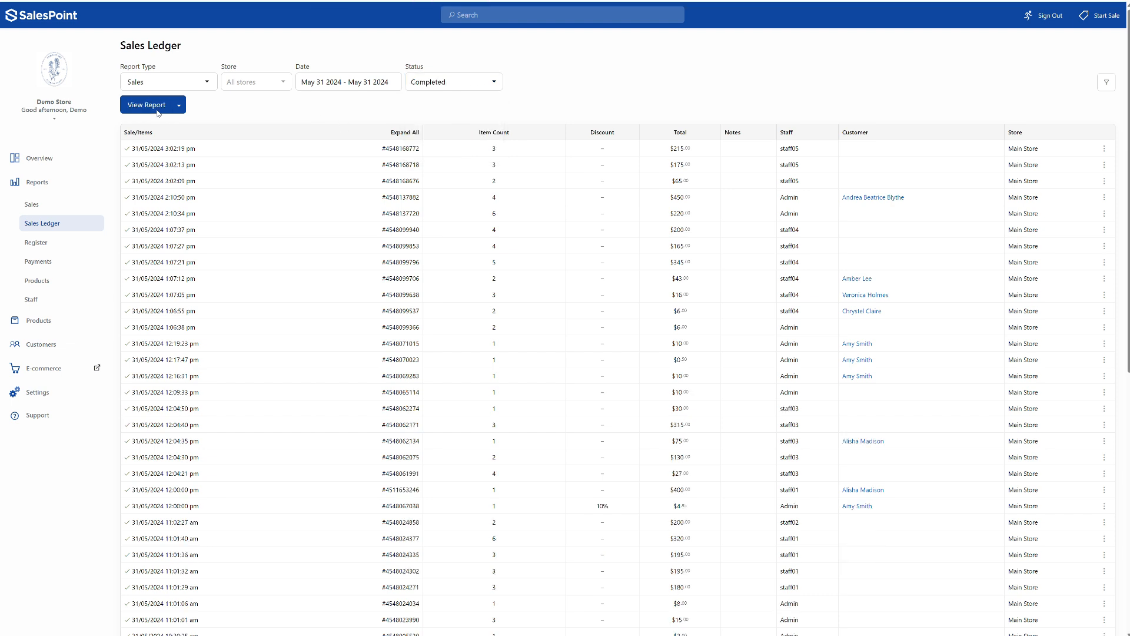
- View the closed register summary report, and run the payments summary report grouped by Register
{"action": "left_click", "coordinate": [95, 240]}
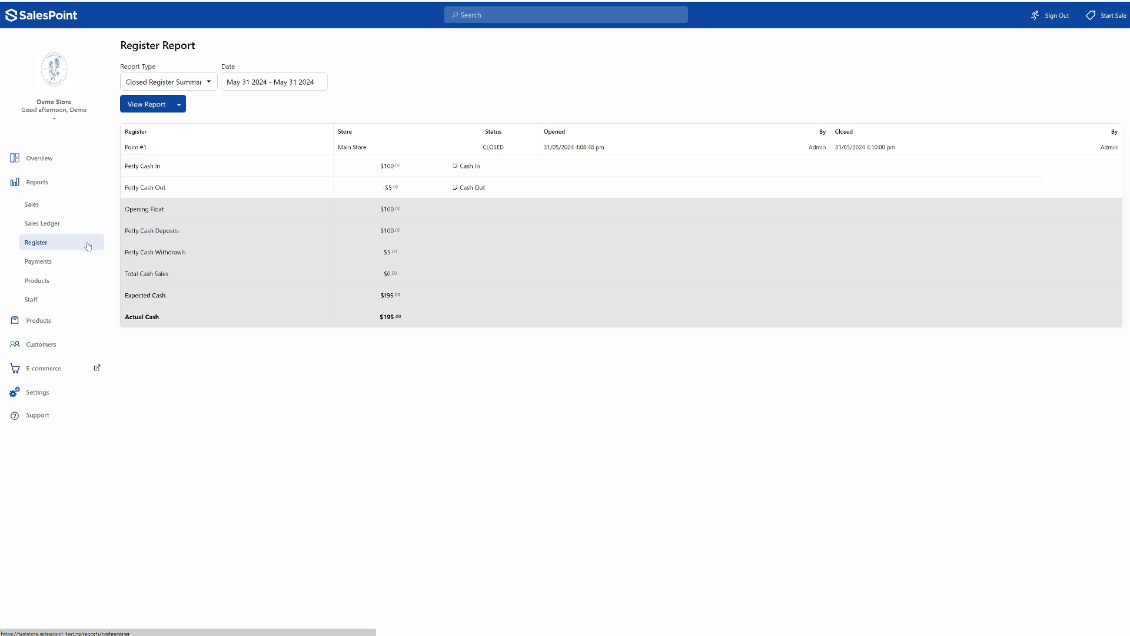
{"action": "left_click", "coordinate": [85, 264]}
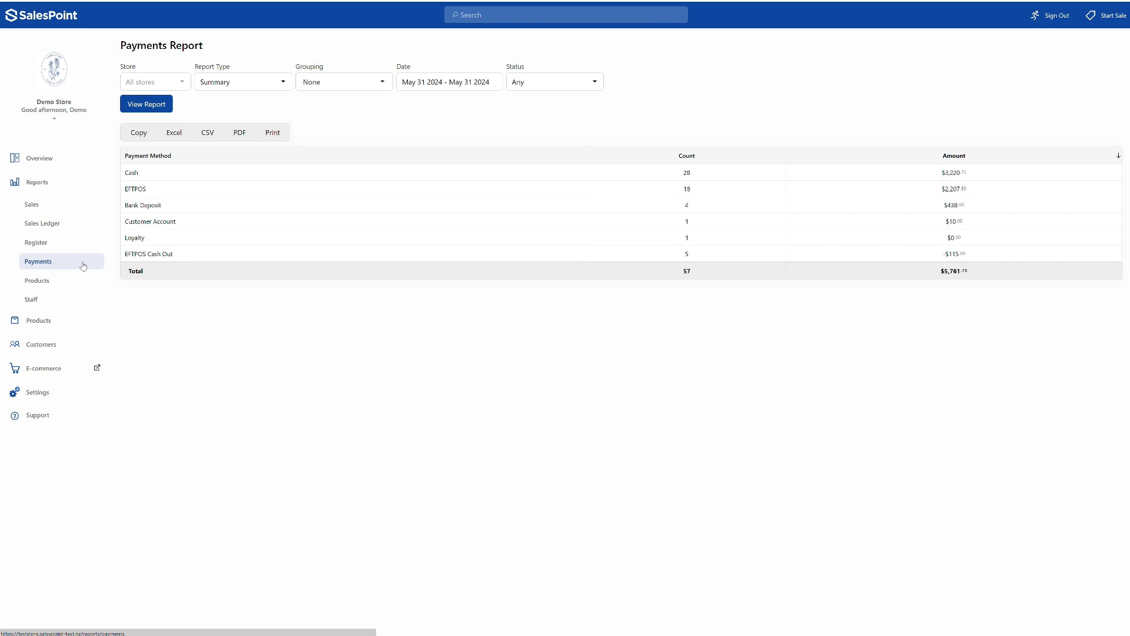
{"action": "left_click", "coordinate": [360, 90]}
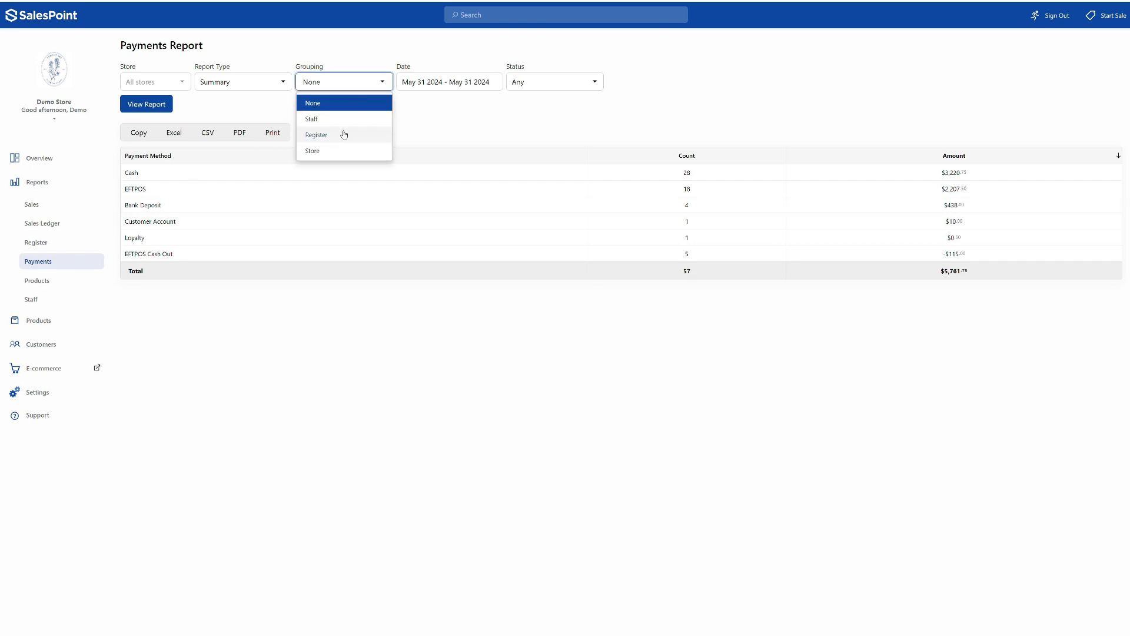
{"action": "left_click", "coordinate": [344, 132]}
{"action": "left_click", "coordinate": [147, 106]}
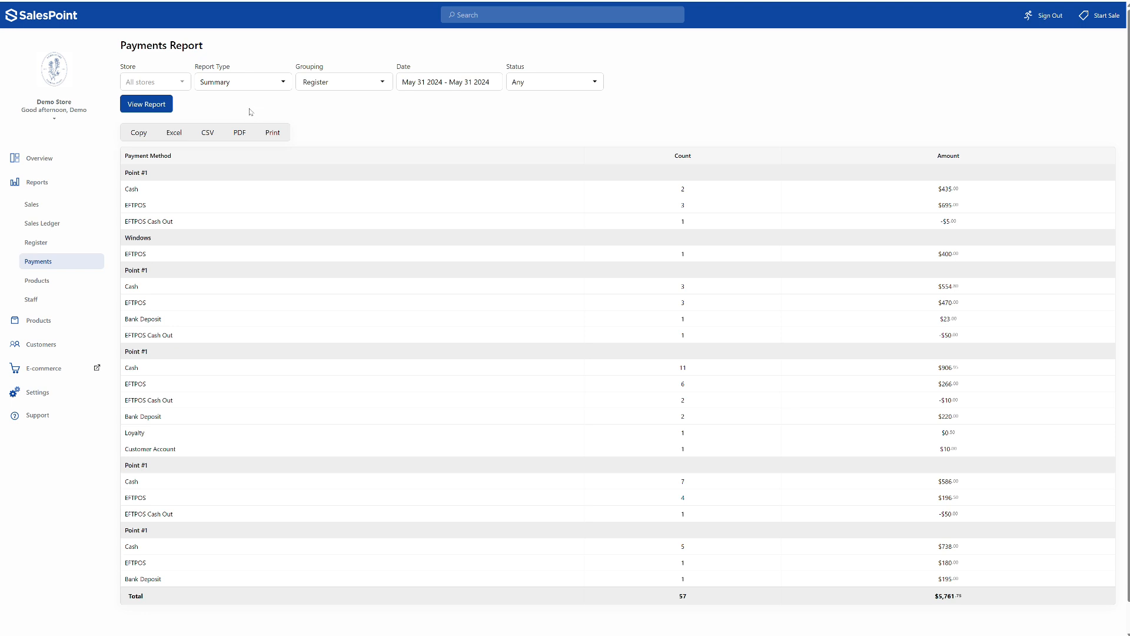
- Run the payments report as a List instead of a summary
{"action": "left_click", "coordinate": [253, 82]}
{"action": "left_click", "coordinate": [246, 151]}
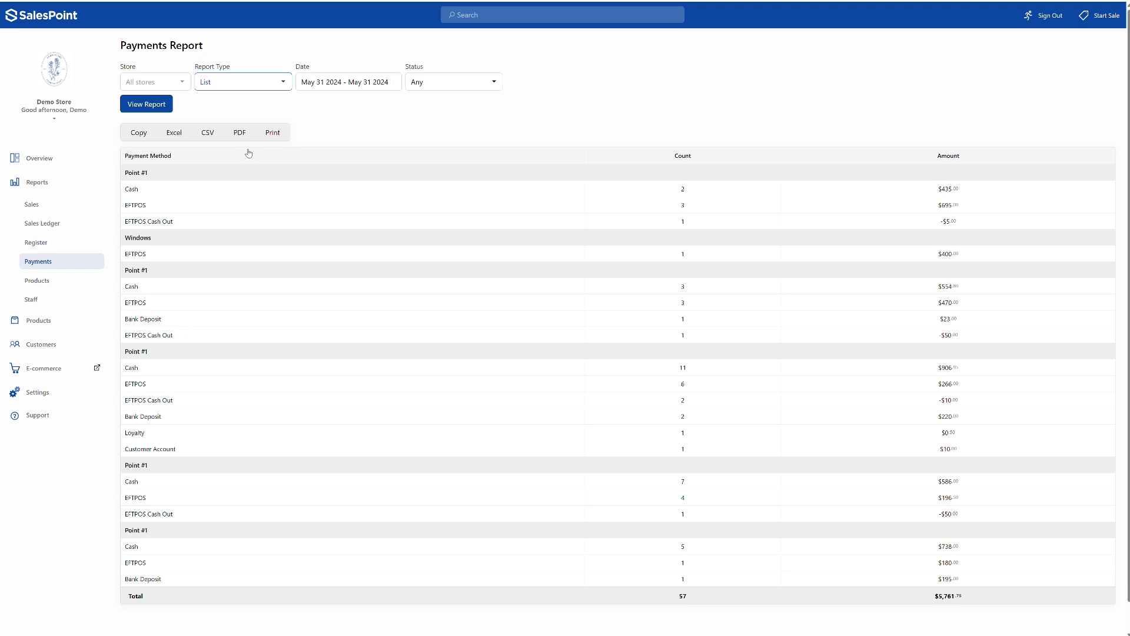
{"action": "left_click", "coordinate": [142, 110]}
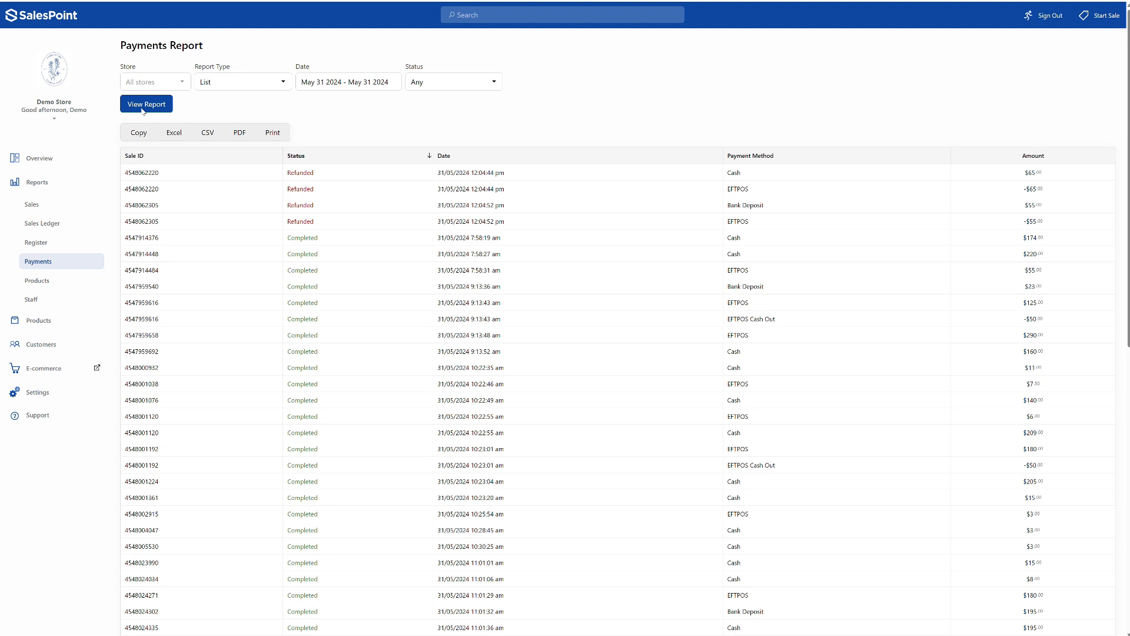
- Open the products report and examine the stock, sales and pricing report types it offers
{"action": "left_click", "coordinate": [90, 277]}
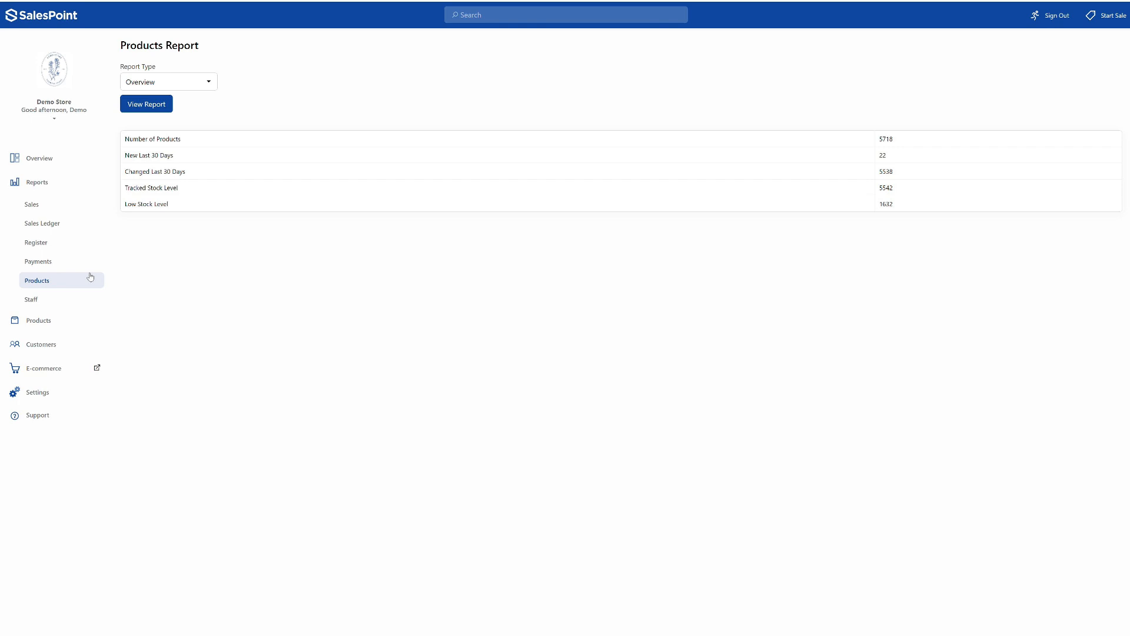
{"action": "left_click", "coordinate": [210, 89]}
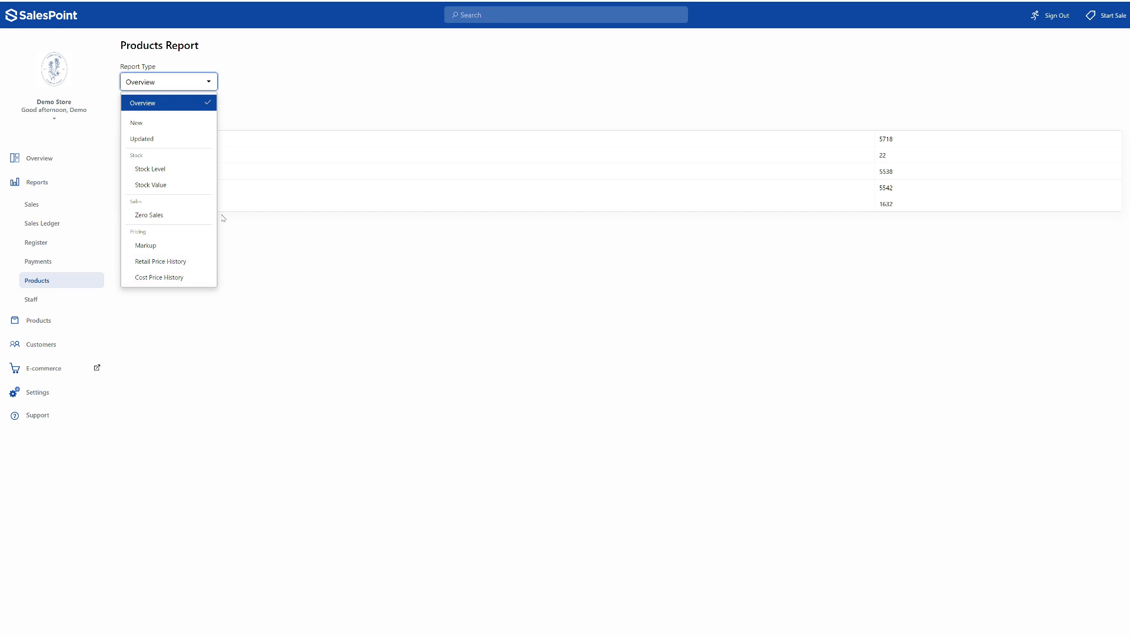
{"action": "left_click", "coordinate": [265, 119]}
- Open the staff report and run it with the Actions report type for May 31 2024
{"action": "left_click", "coordinate": [83, 300]}
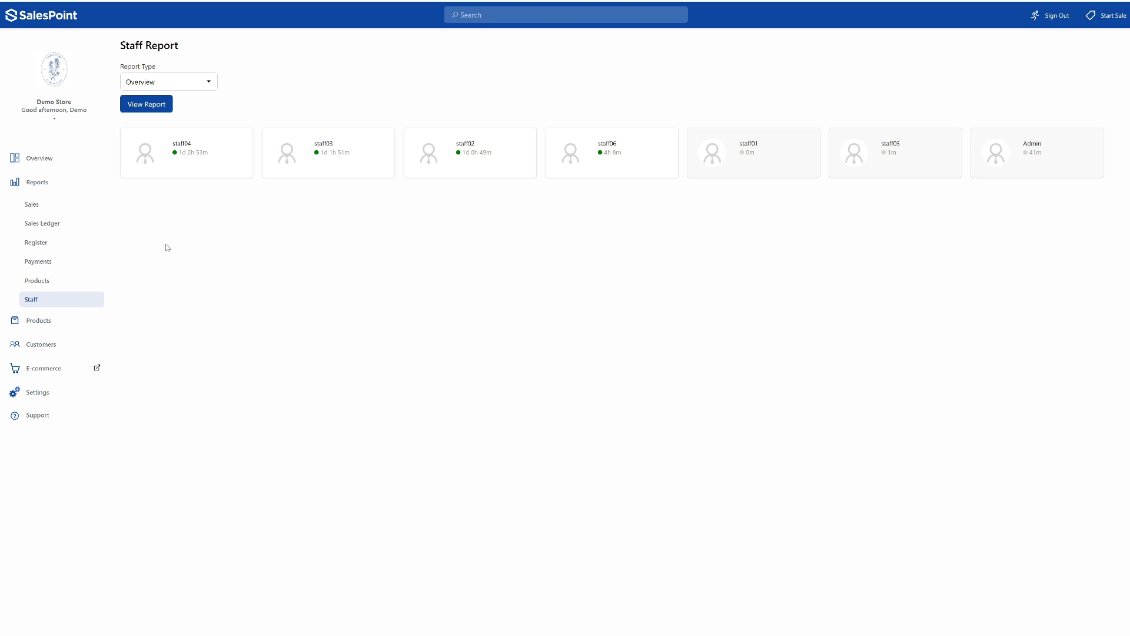
{"action": "left_click", "coordinate": [202, 84]}
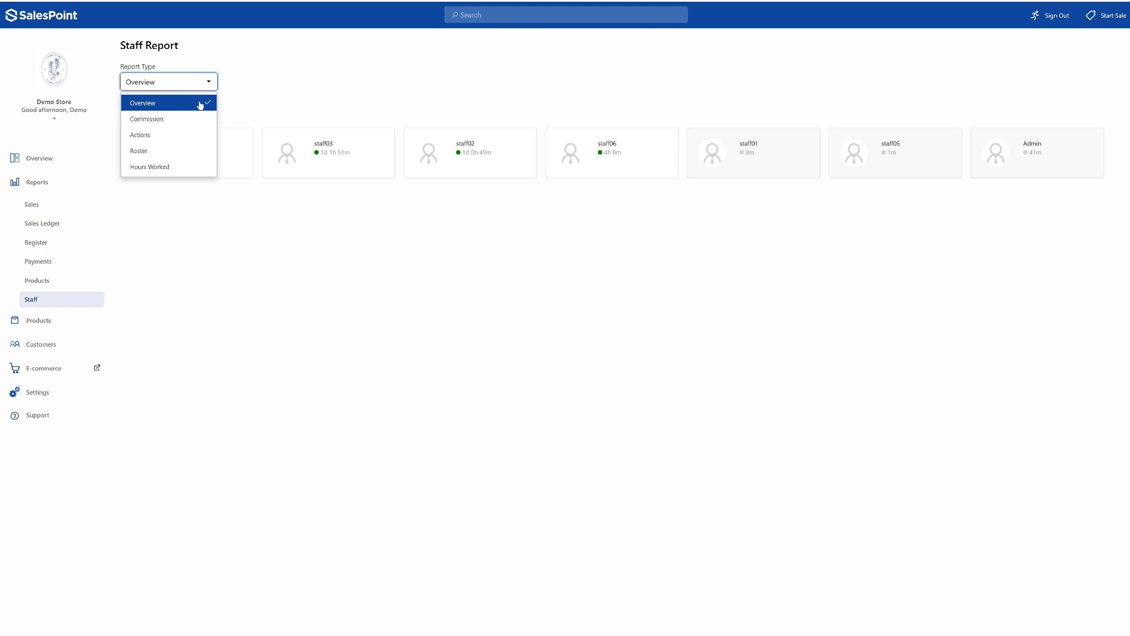
{"action": "left_click", "coordinate": [188, 134]}
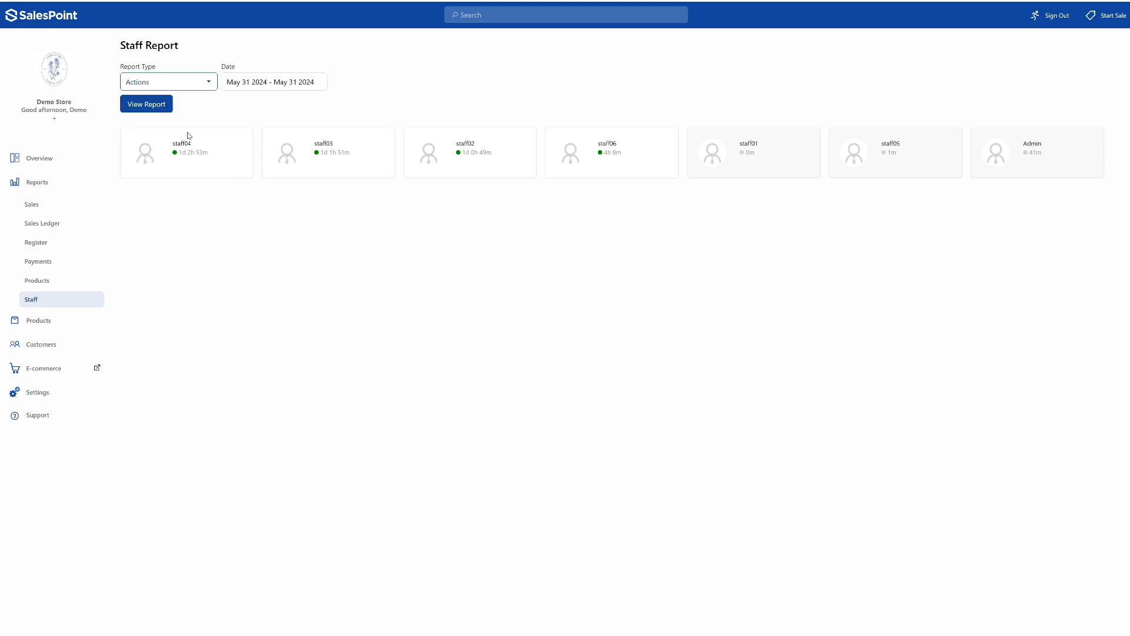
{"action": "left_click", "coordinate": [148, 106]}
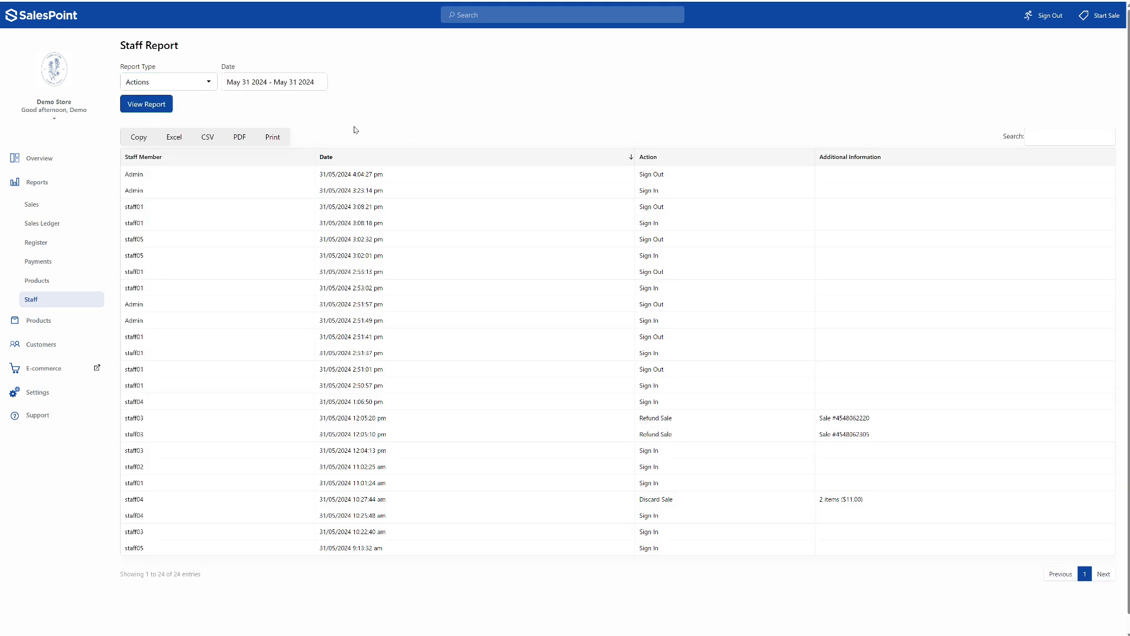
- Return the staff report to the Overview type and open the individual report of staff04
{"action": "left_click", "coordinate": [147, 86]}
{"action": "left_click", "coordinate": [156, 101]}
{"action": "left_click", "coordinate": [139, 106]}
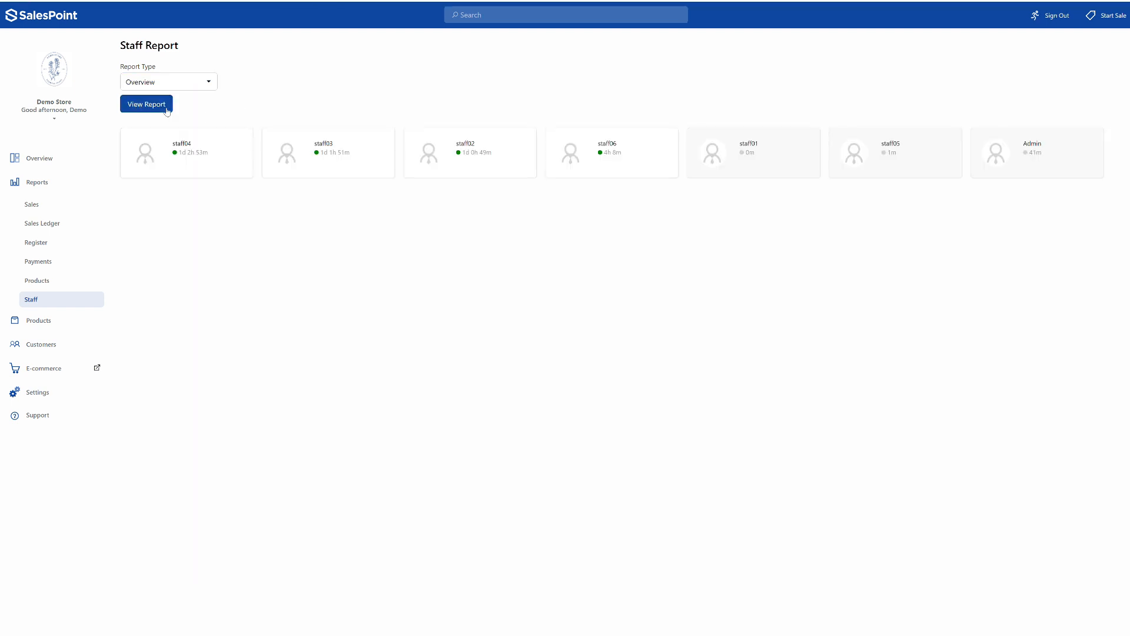
{"action": "left_click", "coordinate": [213, 149]}
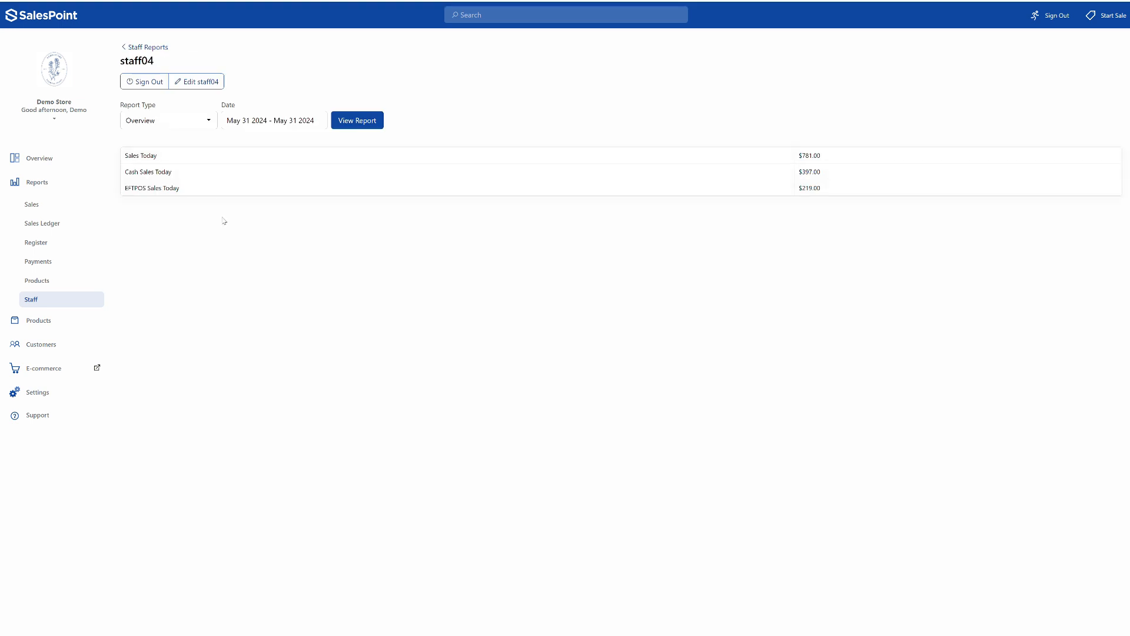
- Run the Actions report for staff04, and go back to the staff reports
{"action": "left_click", "coordinate": [193, 123]}
{"action": "left_click", "coordinate": [184, 170]}
{"action": "left_click", "coordinate": [365, 126]}
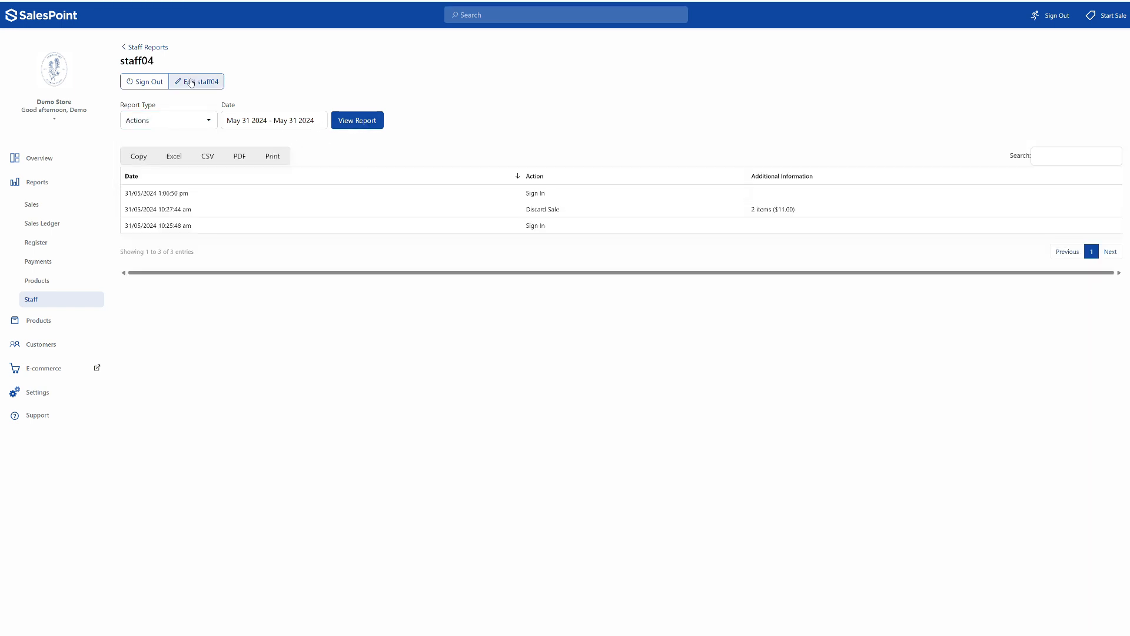
{"action": "left_click", "coordinate": [158, 48]}
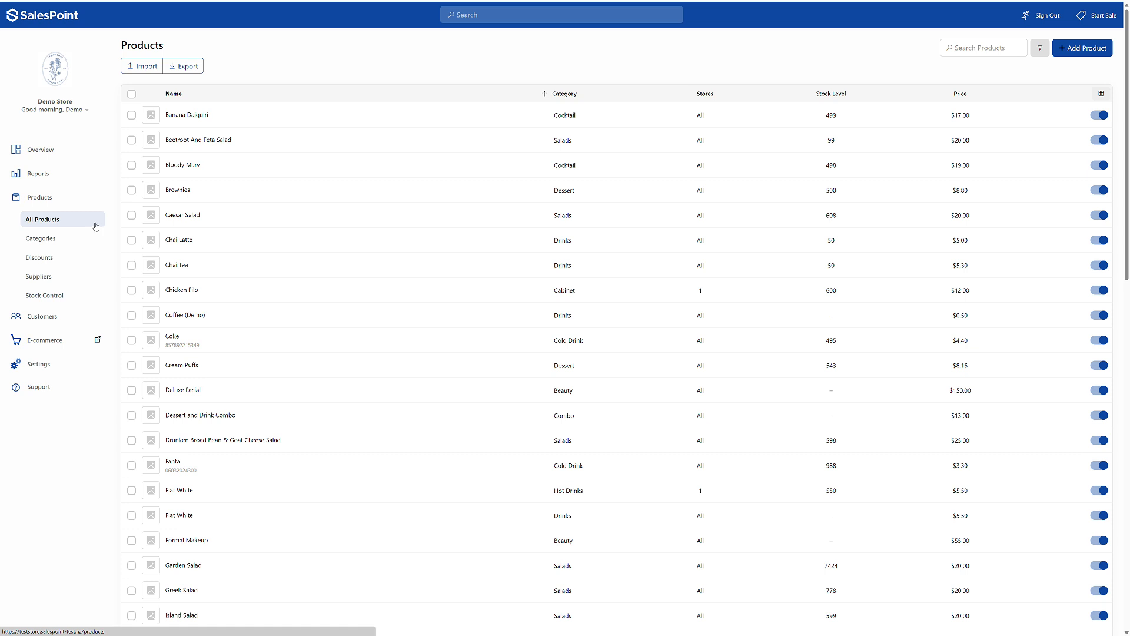
- Look over the blank form for adding a product, and return to the product list
{"action": "left_click", "coordinate": [1094, 49]}
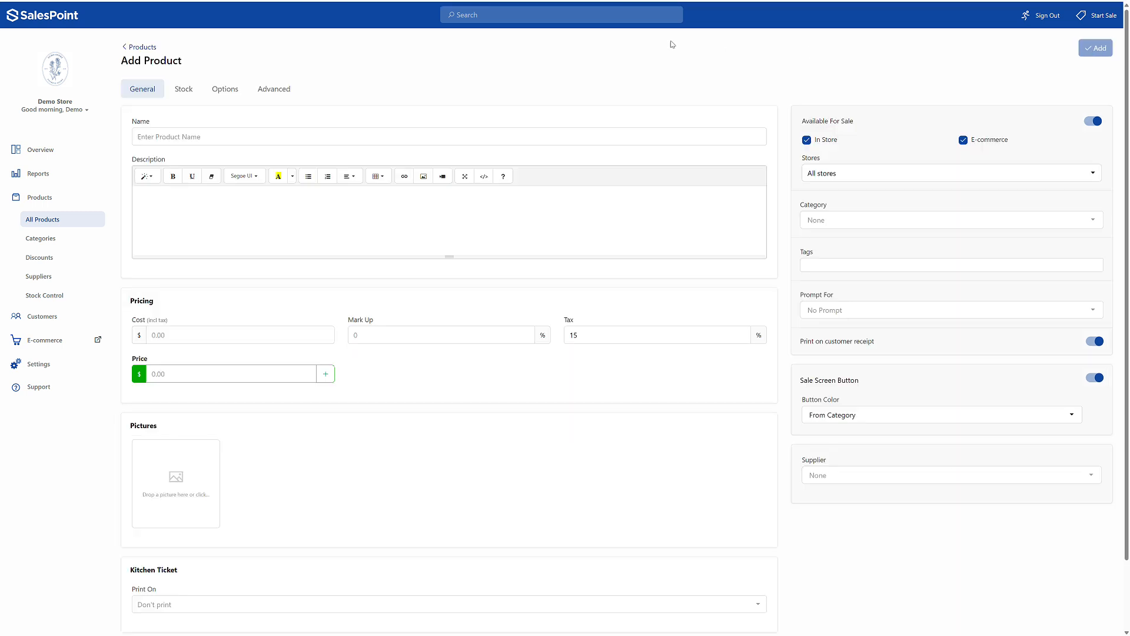
{"action": "left_click", "coordinate": [143, 47]}
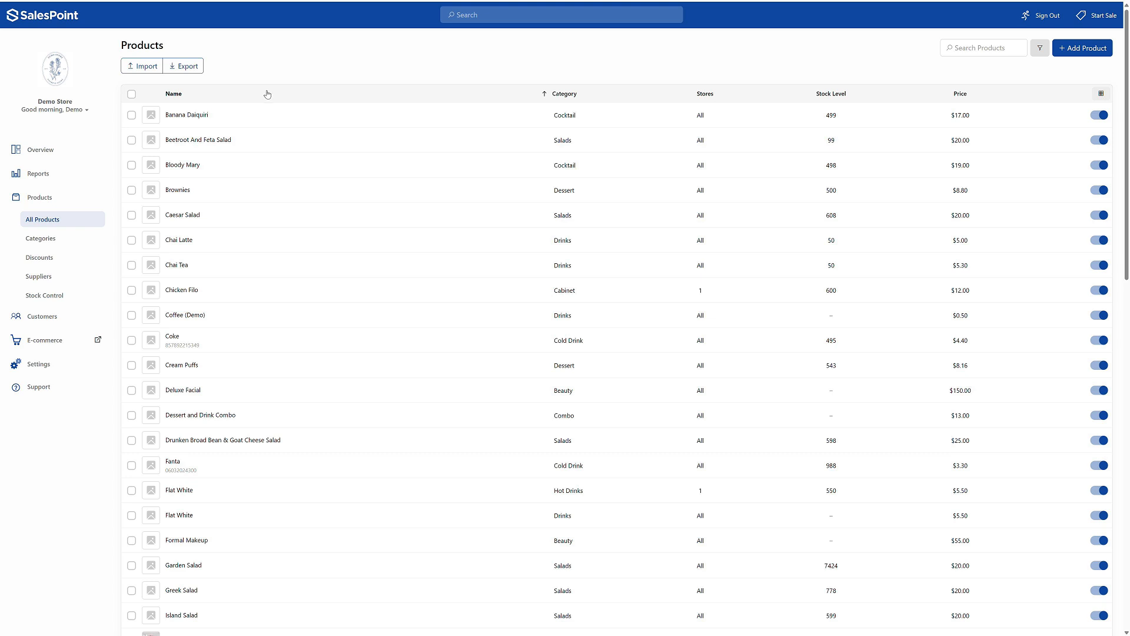
- Open the Chai Latte product and examine its name, description, category and price fields
{"action": "left_click", "coordinate": [281, 241]}
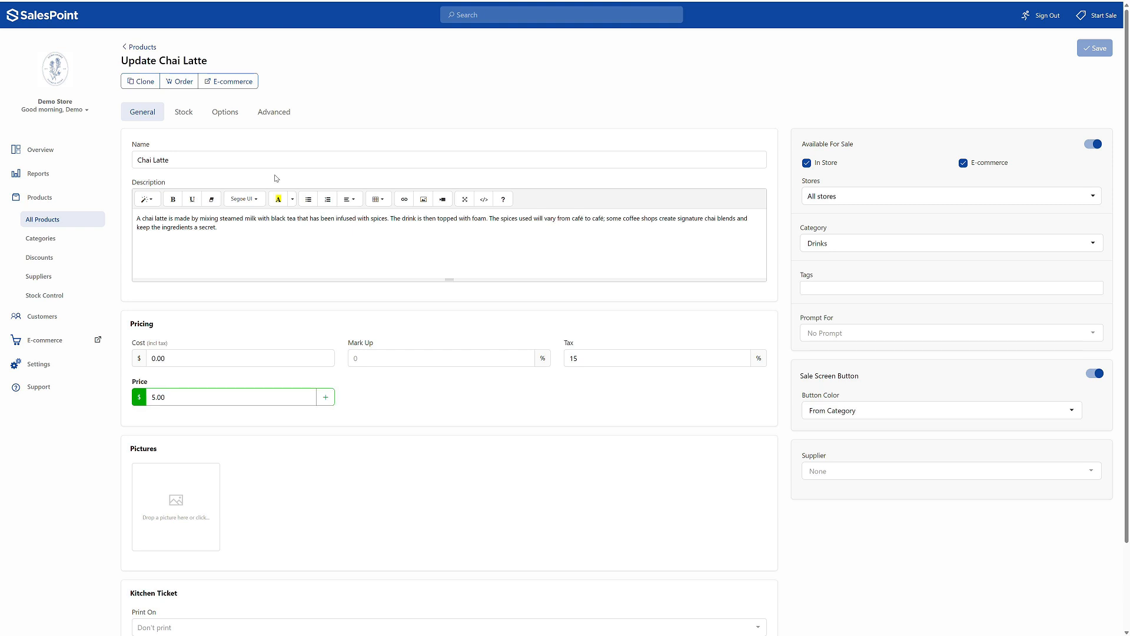
{"action": "left_click", "coordinate": [277, 158]}
{"action": "left_click", "coordinate": [253, 236]}
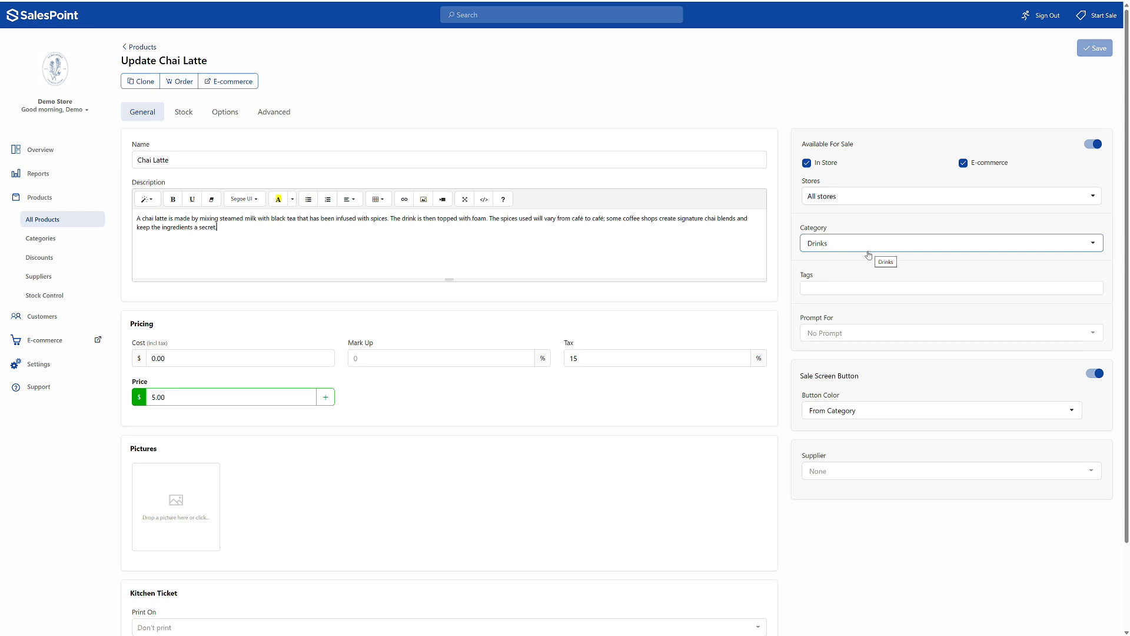
{"action": "left_click", "coordinate": [290, 390]}
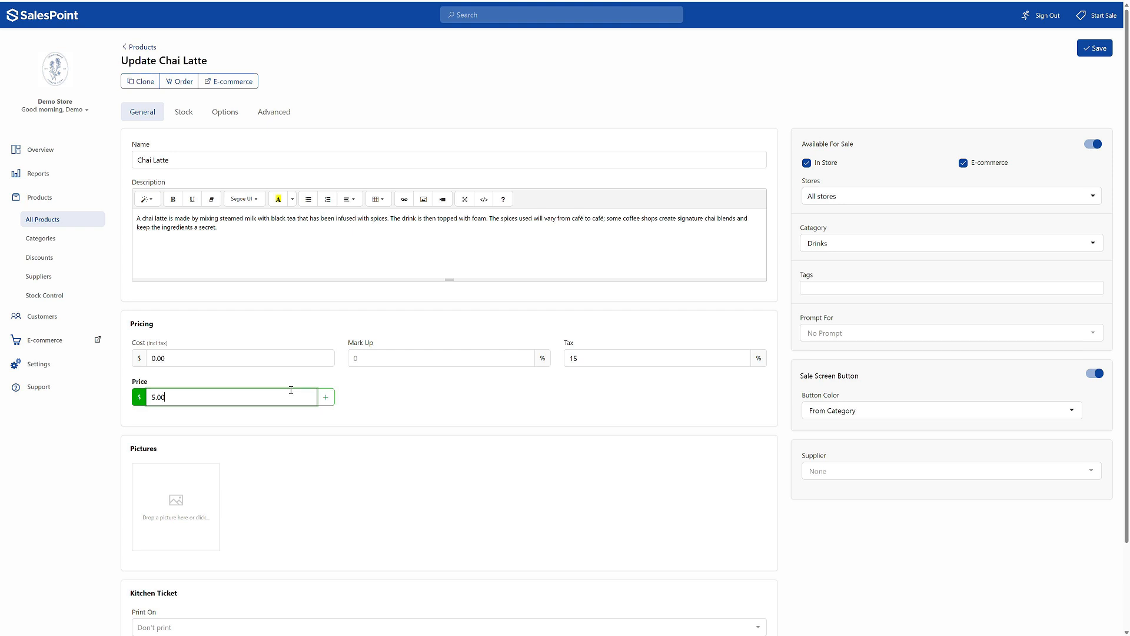
- Examine the additional price types available for Chai Latte, and close the Add Price dialog without adding one
{"action": "left_click", "coordinate": [332, 399]}
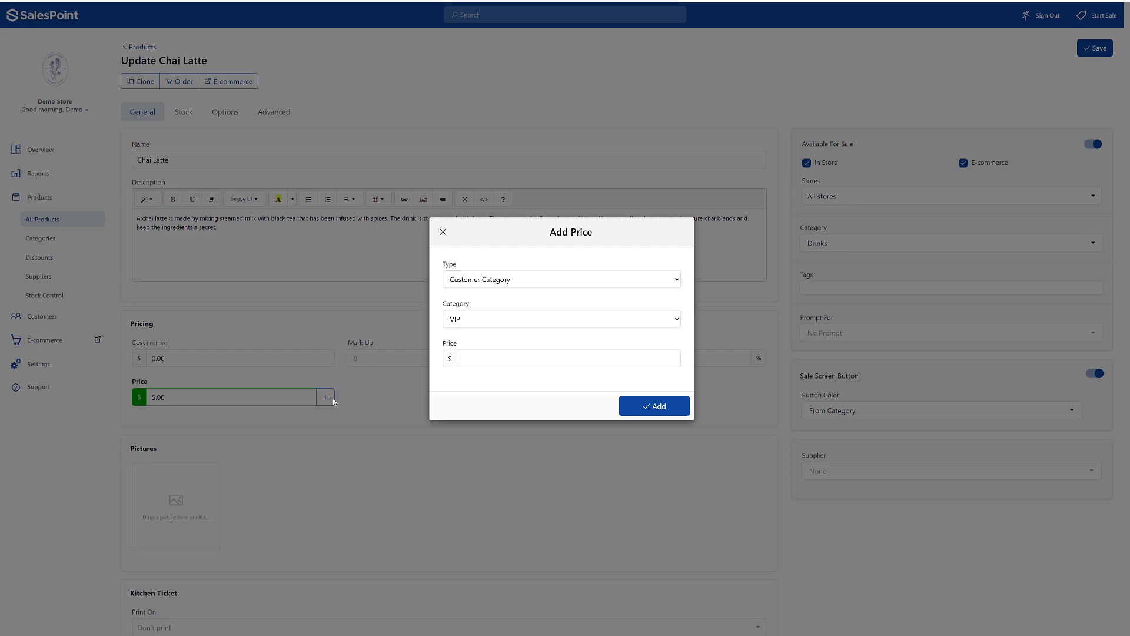
{"action": "left_click", "coordinate": [587, 285]}
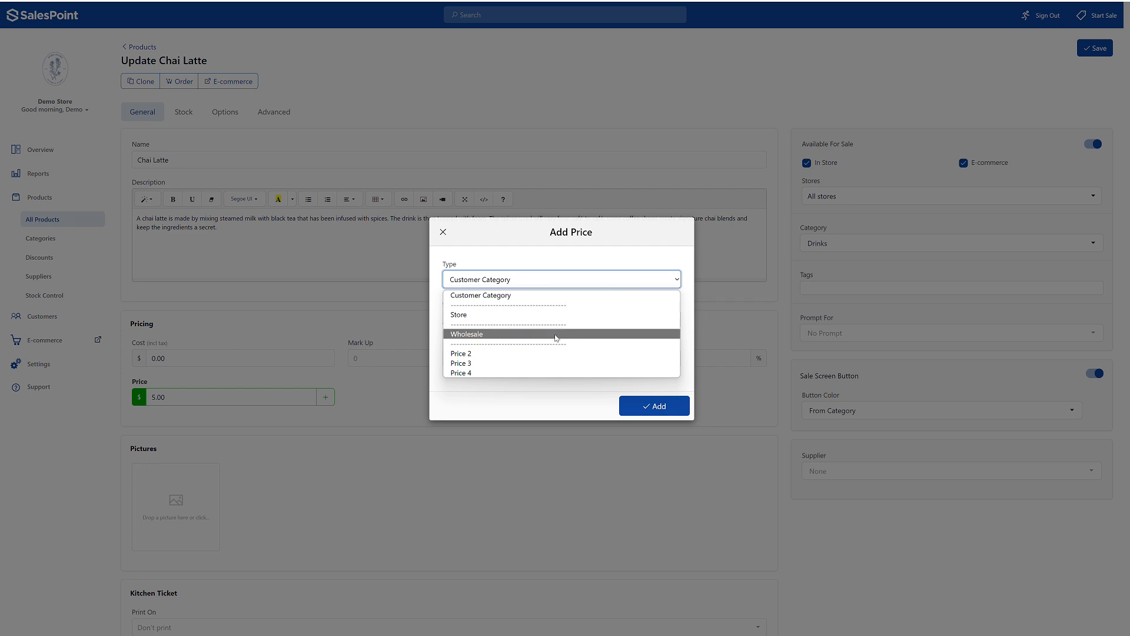
{"action": "left_click", "coordinate": [525, 382]}
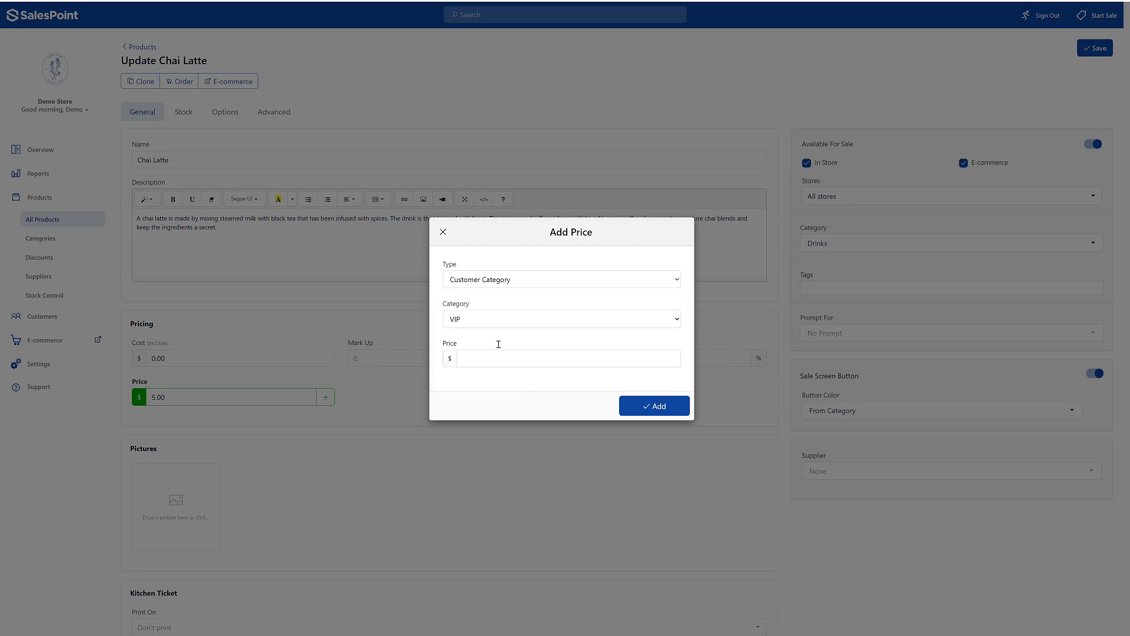
{"action": "left_click", "coordinate": [444, 233]}
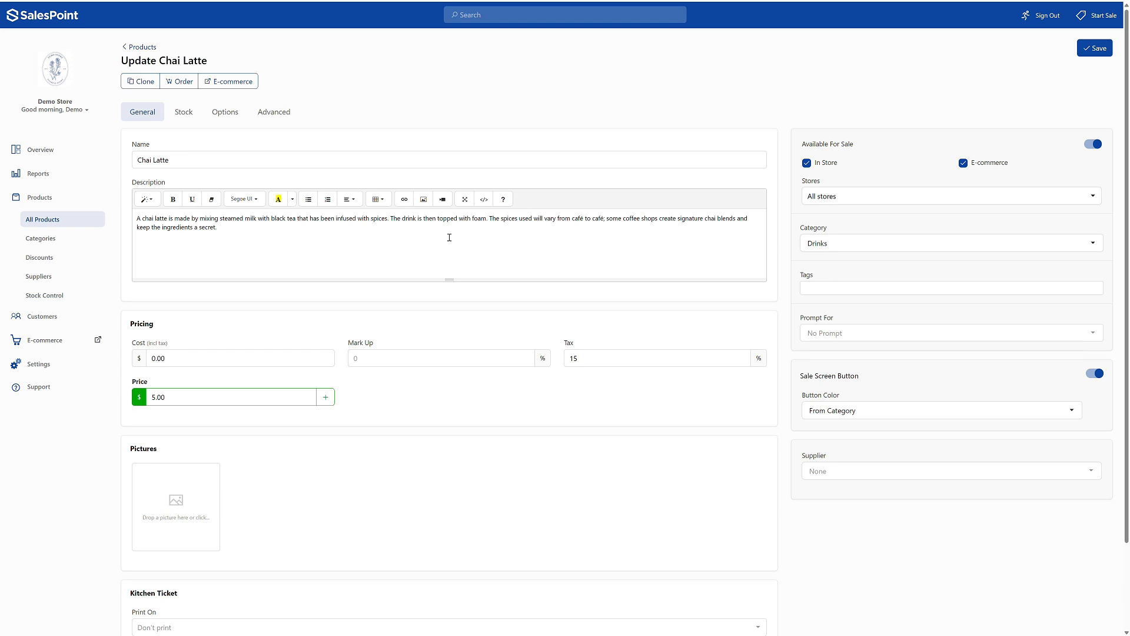
- Examine Chai Latte's Prompt For choices and its stock settings, including store quantities, low and ideal stock levels, and co-reductions
{"action": "left_click", "coordinate": [821, 337]}
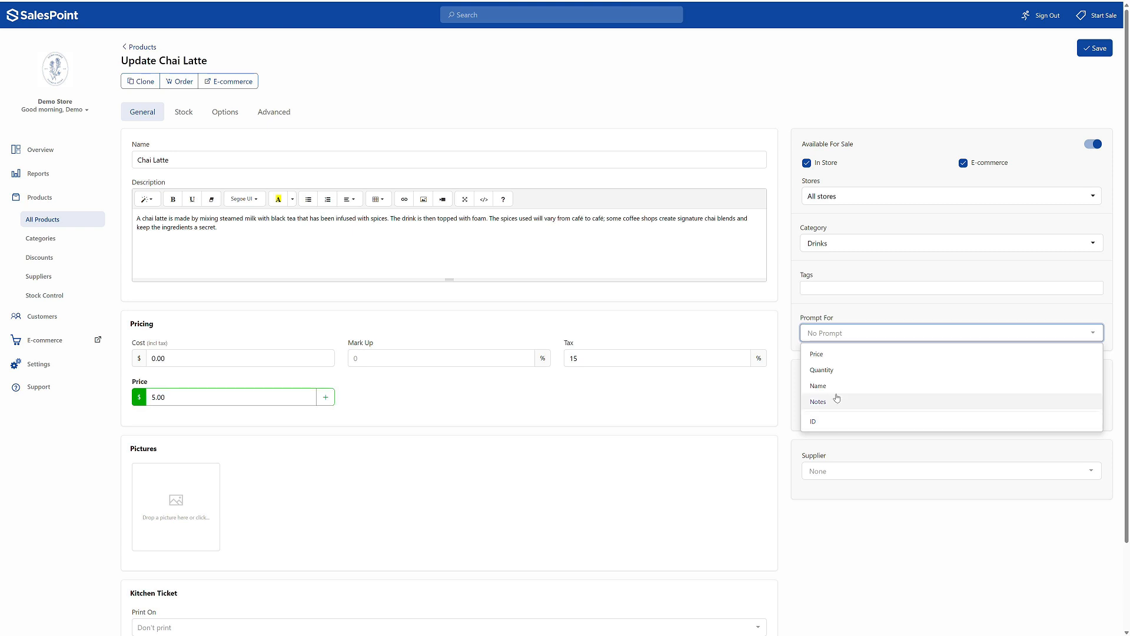
{"action": "left_click", "coordinate": [849, 337]}
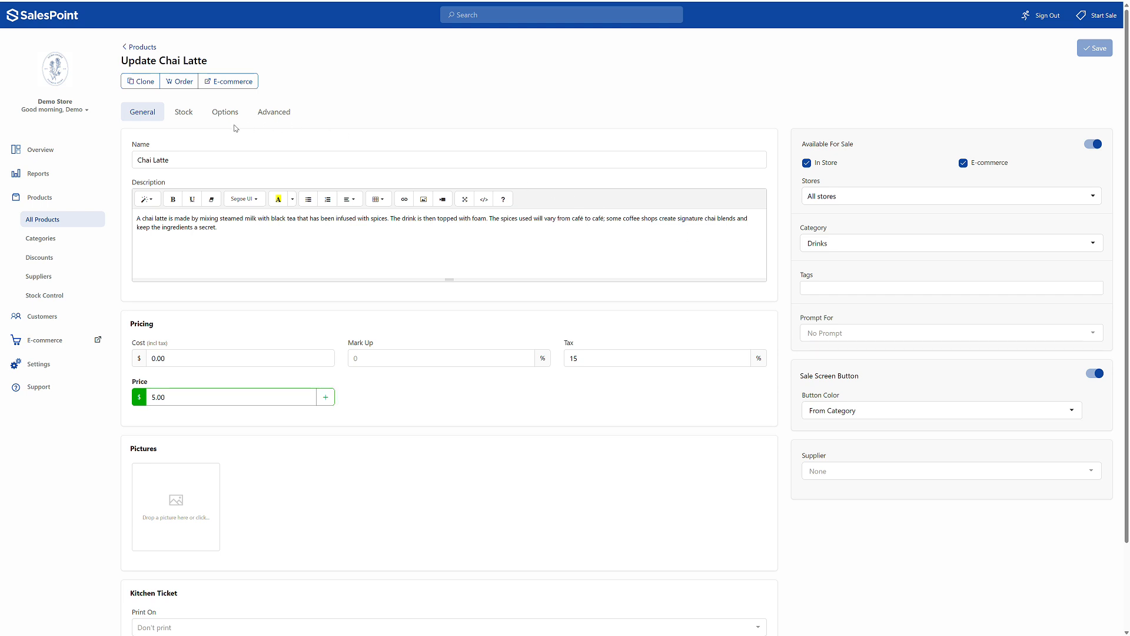
{"action": "left_click", "coordinate": [200, 122]}
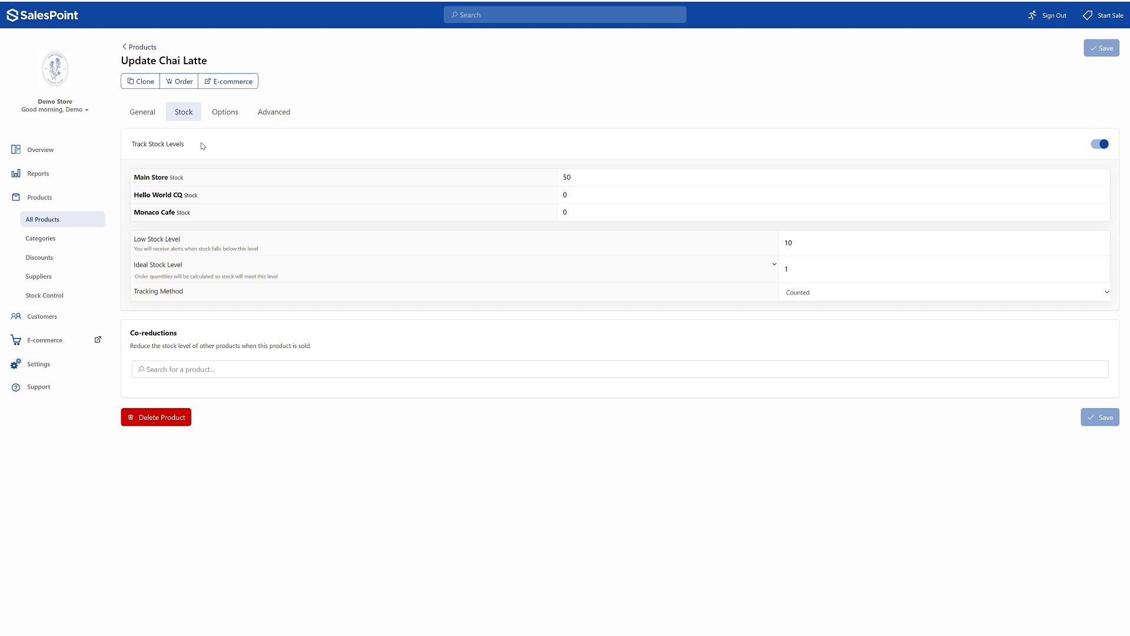
{"action": "left_click", "coordinate": [610, 179]}
{"action": "left_click", "coordinate": [808, 239]}
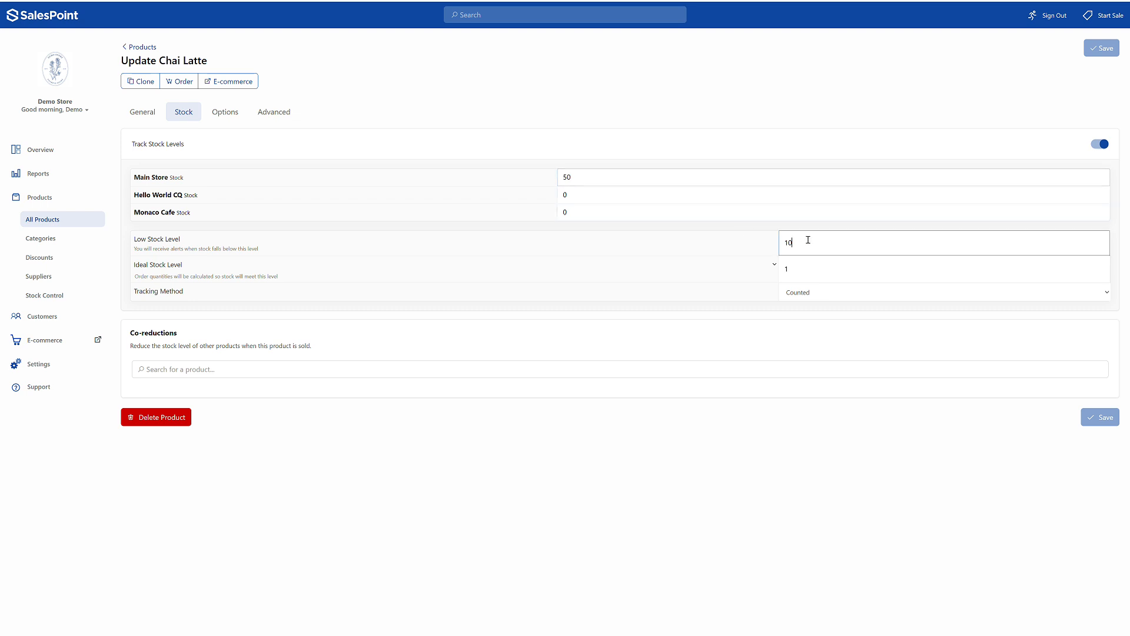
{"action": "left_click", "coordinate": [797, 268]}
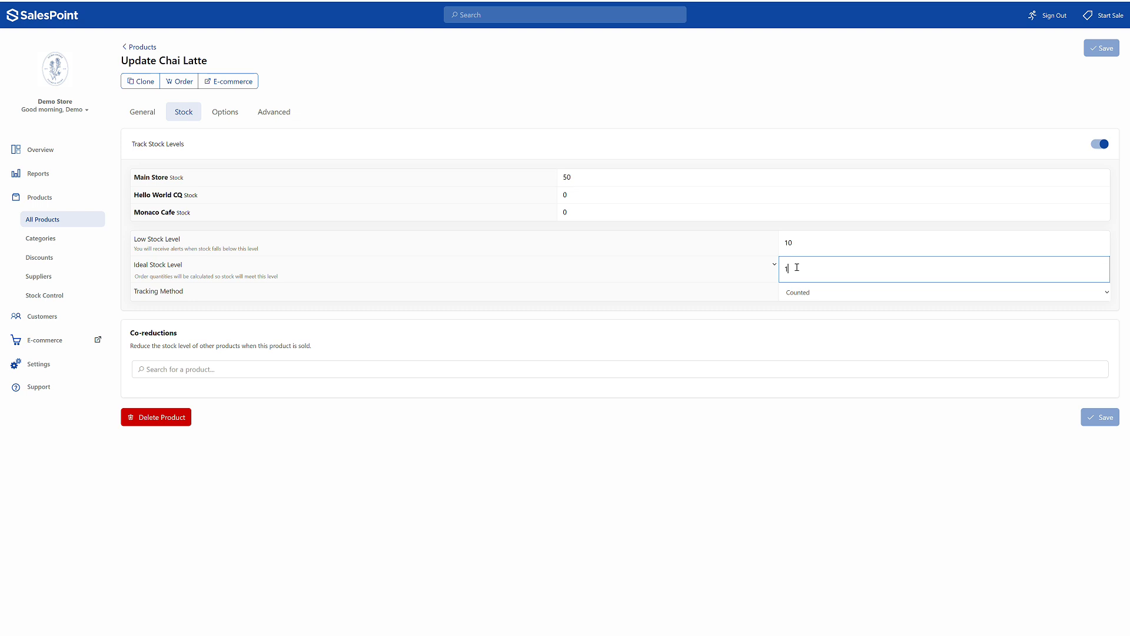
{"action": "left_click", "coordinate": [293, 374]}
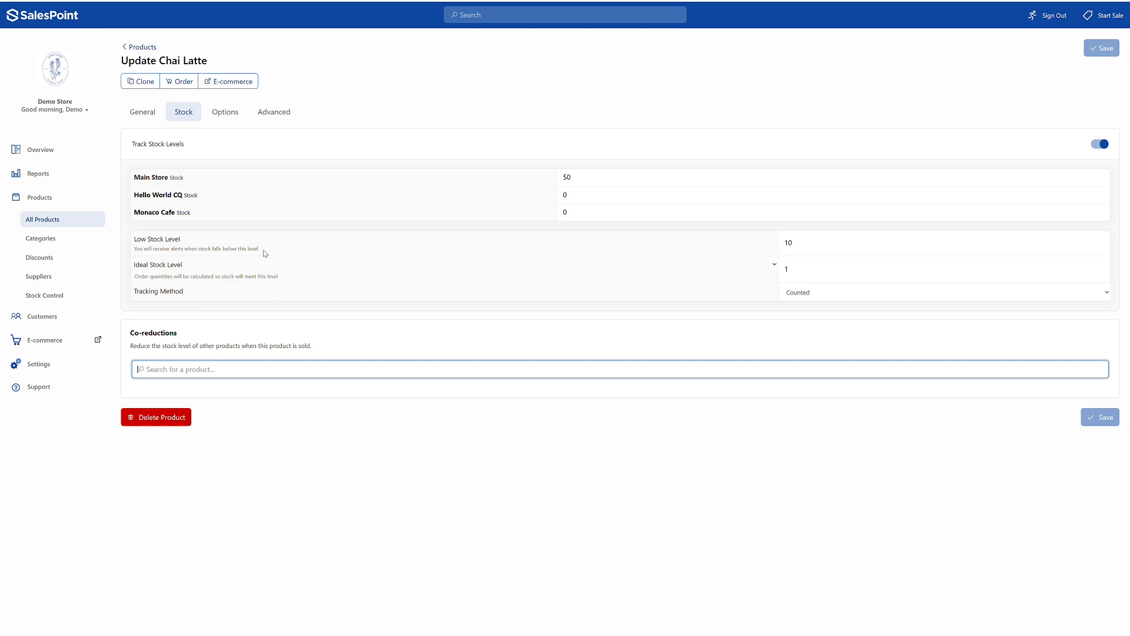
- Examine the Milk and Size option groups of Chai Latte, with their price additions and default choices
{"action": "left_click", "coordinate": [216, 116]}
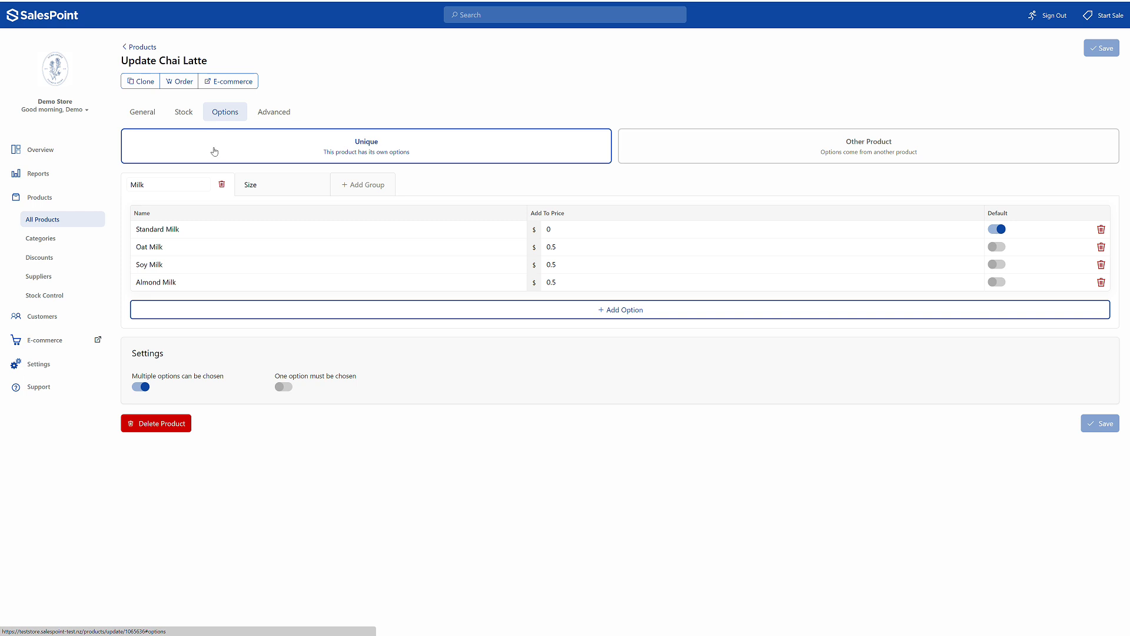
{"action": "left_click", "coordinate": [280, 183]}
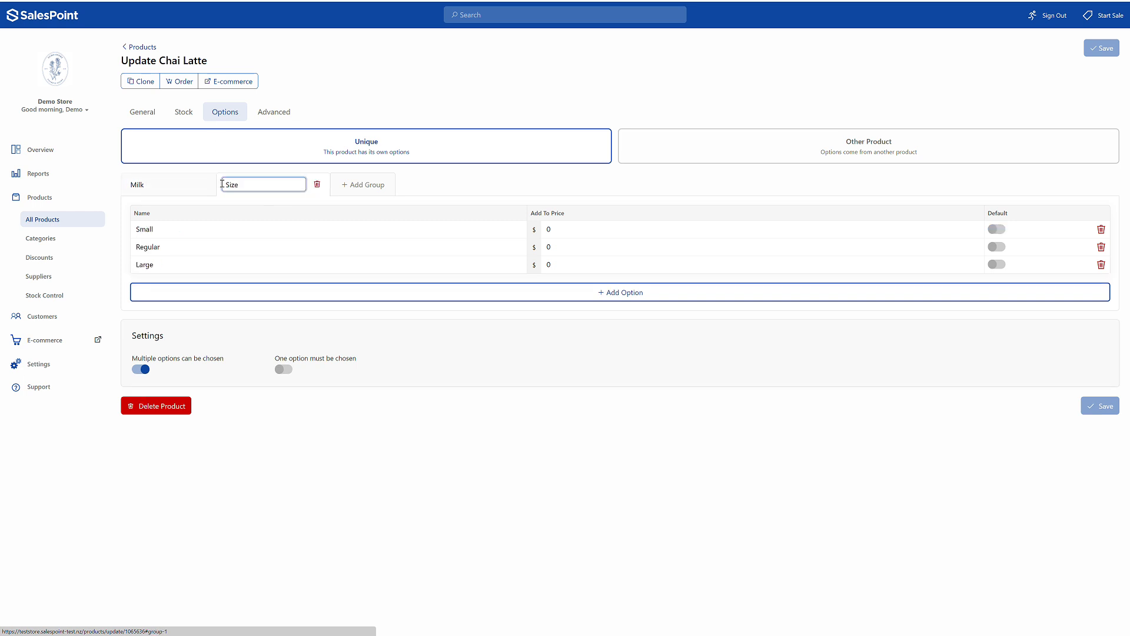
{"action": "left_click", "coordinate": [160, 184]}
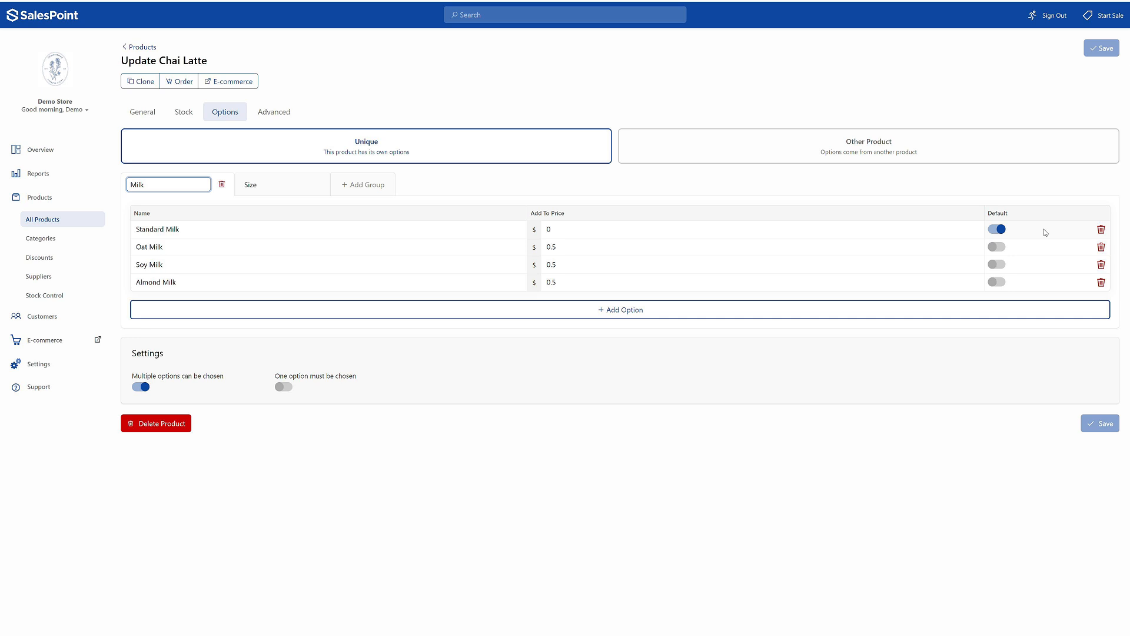
{"action": "left_click", "coordinate": [261, 185]}
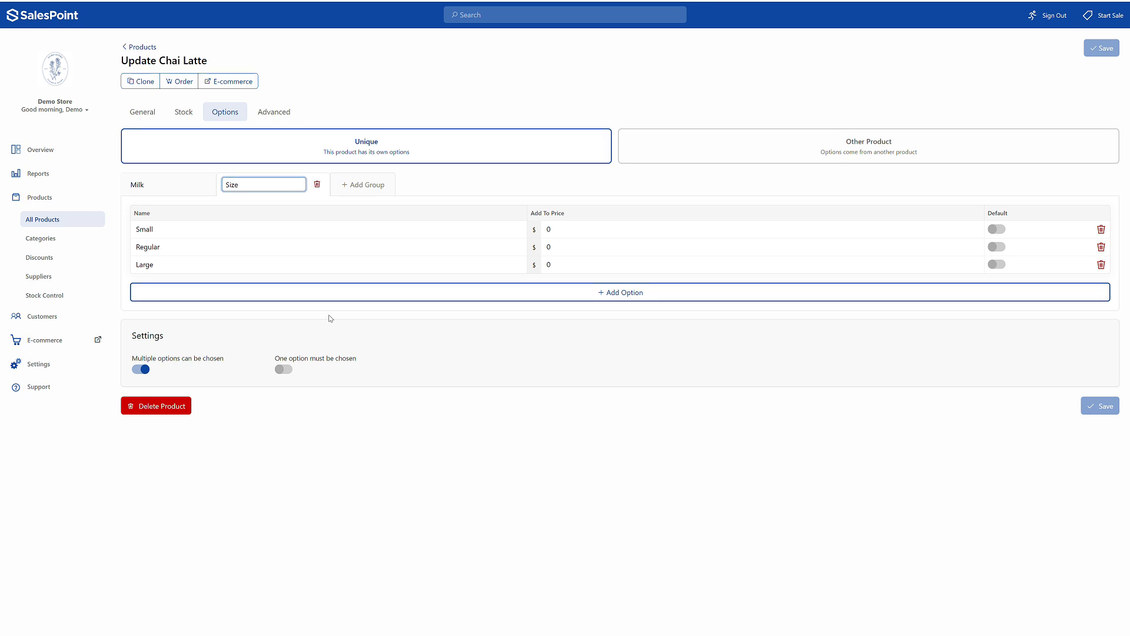
- Start a sale and add a Chai Latte from Drinks with the Almond Milk and Small options
{"action": "left_click", "coordinate": [1122, 14]}
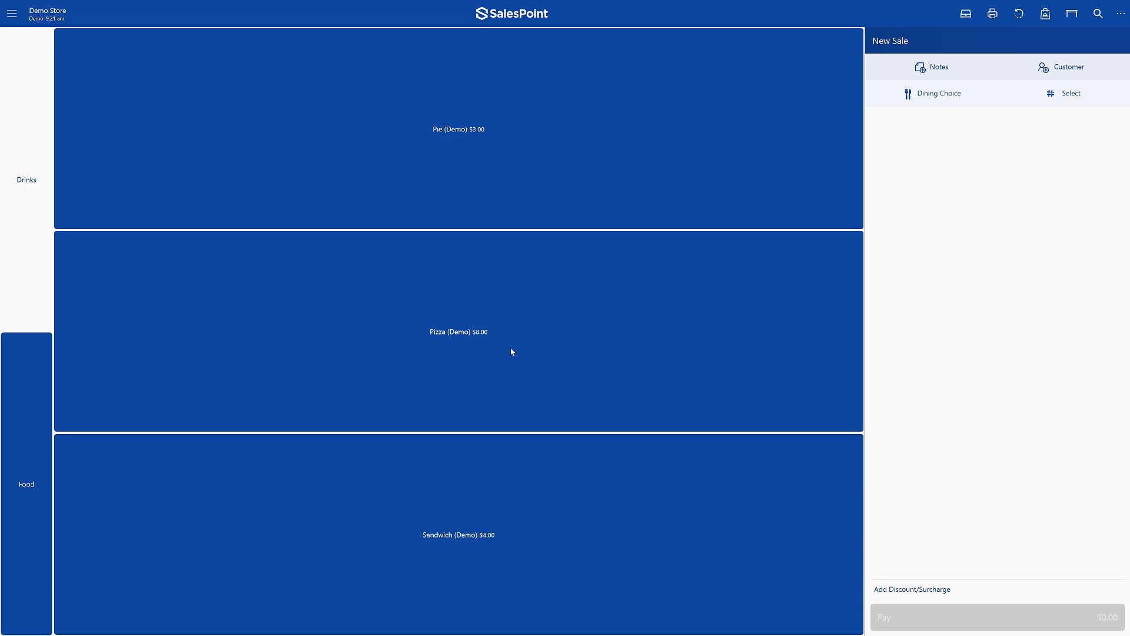
{"action": "left_click", "coordinate": [42, 247]}
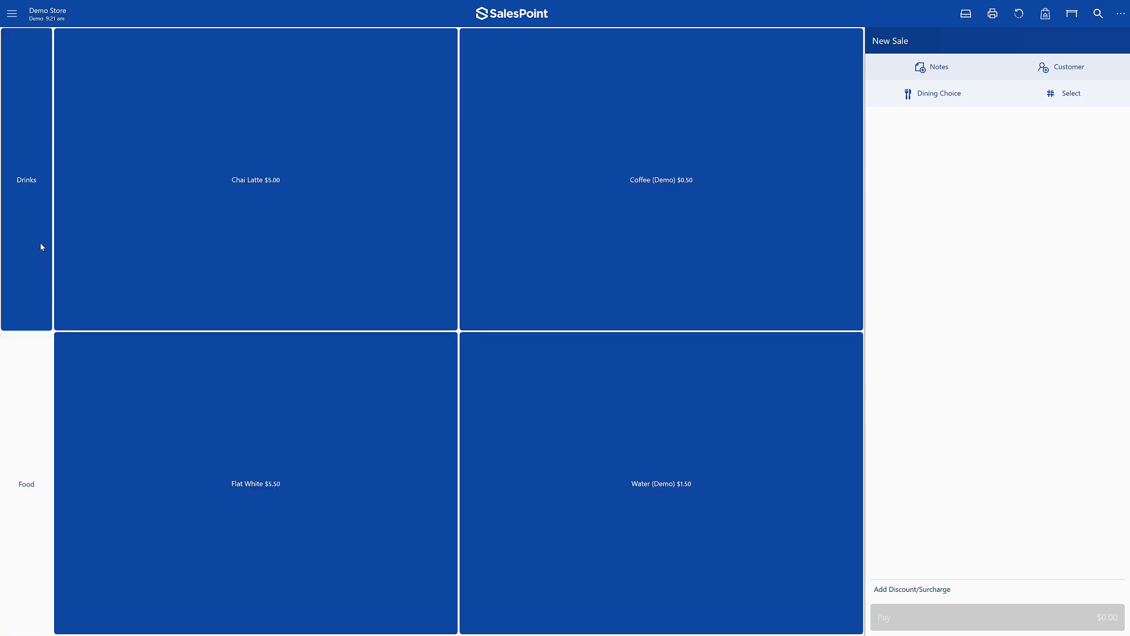
{"action": "left_click", "coordinate": [216, 282]}
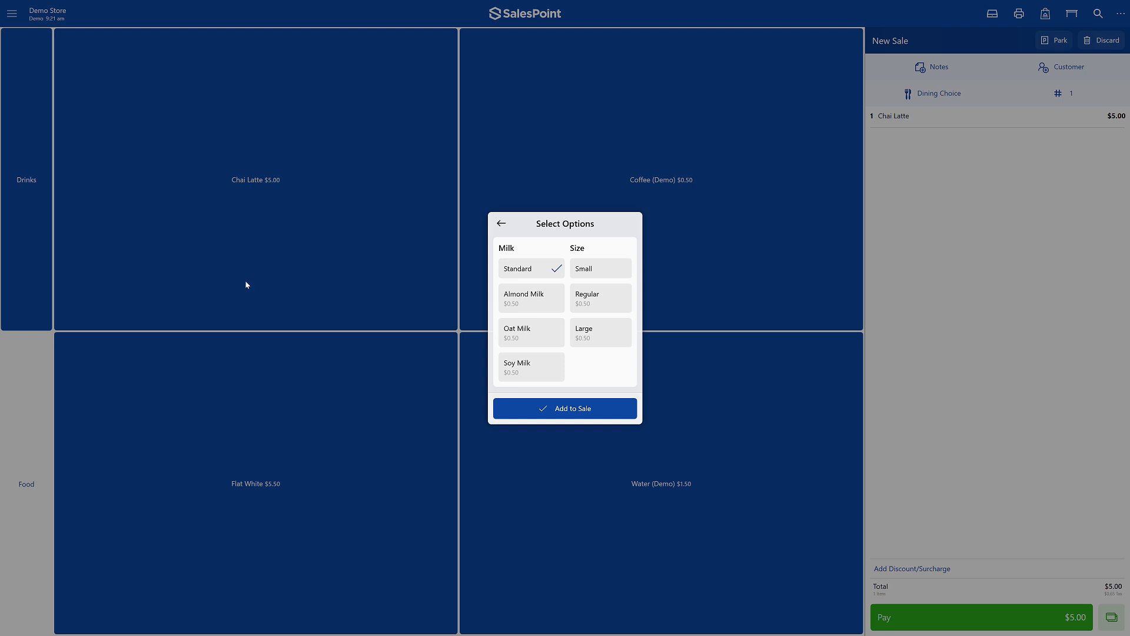
{"action": "left_click", "coordinate": [532, 299]}
{"action": "left_click", "coordinate": [554, 277]}
{"action": "left_click", "coordinate": [567, 412]}
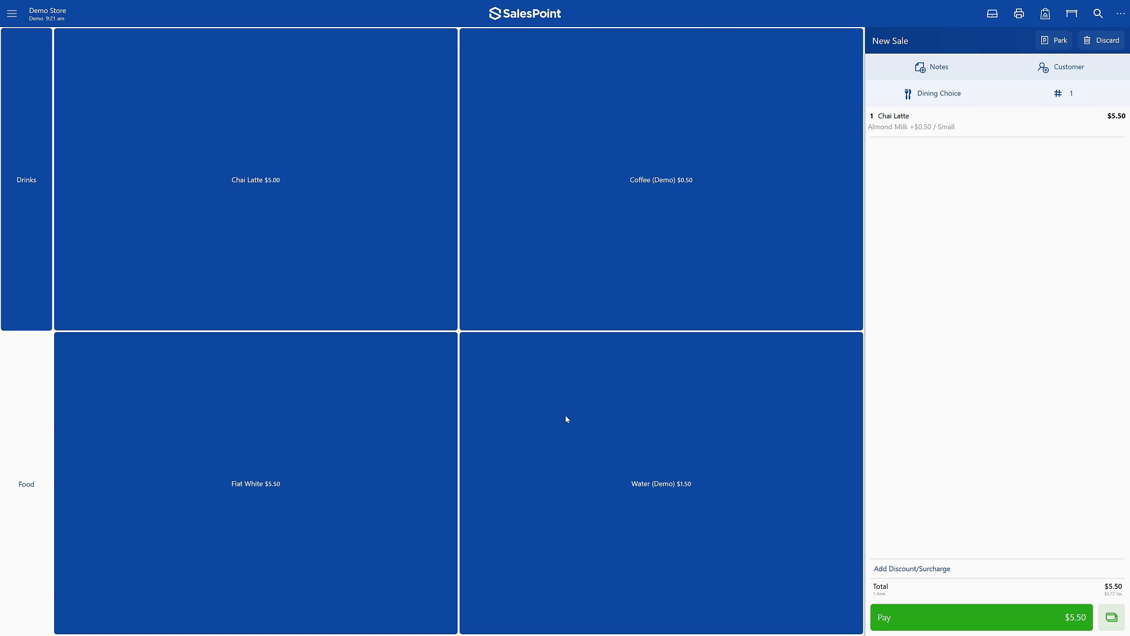
- Return to Chai Latte in the back office and examine its advanced settings, switching Quantity From Scales on and back off
{"action": "left_click", "coordinate": [12, 13]}
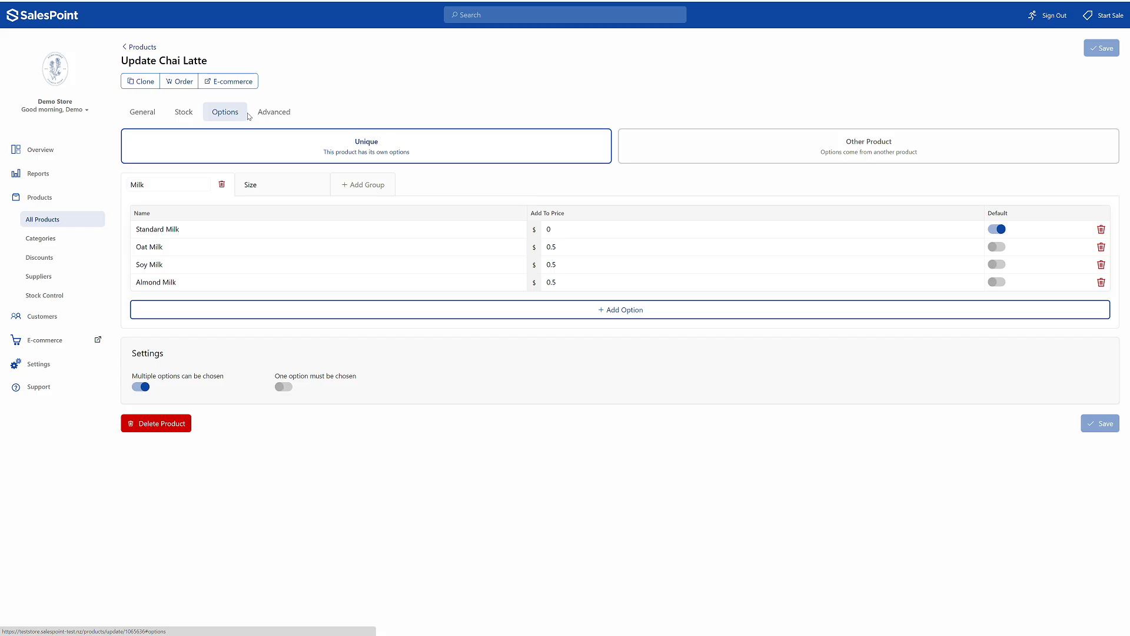
{"action": "left_click", "coordinate": [270, 120]}
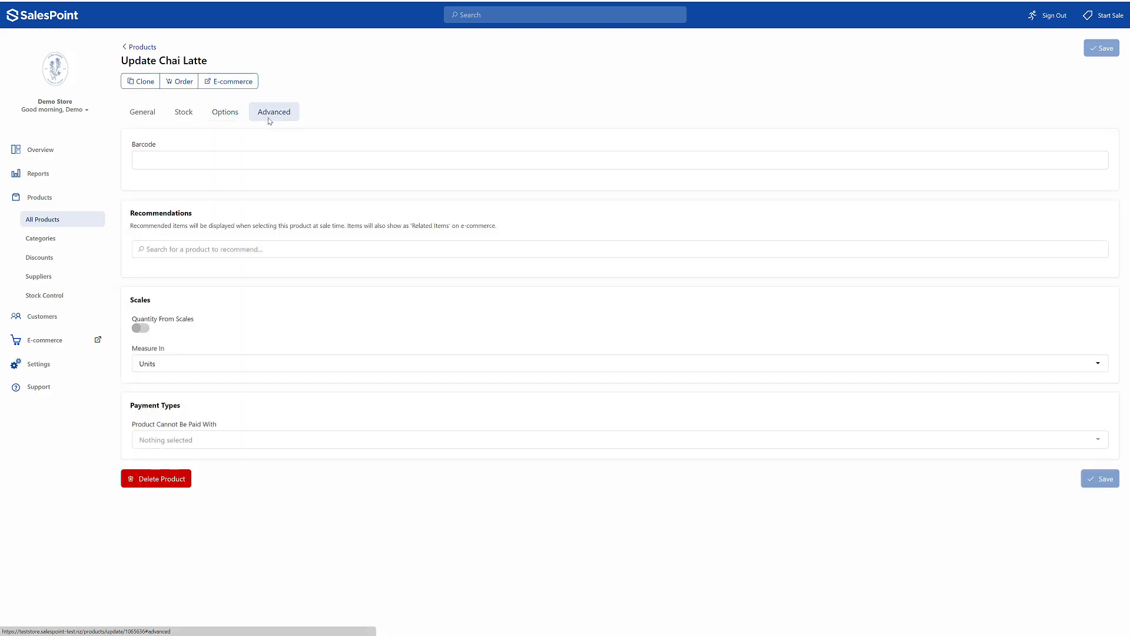
{"action": "left_click", "coordinate": [205, 250]}
{"action": "left_click", "coordinate": [145, 334]}
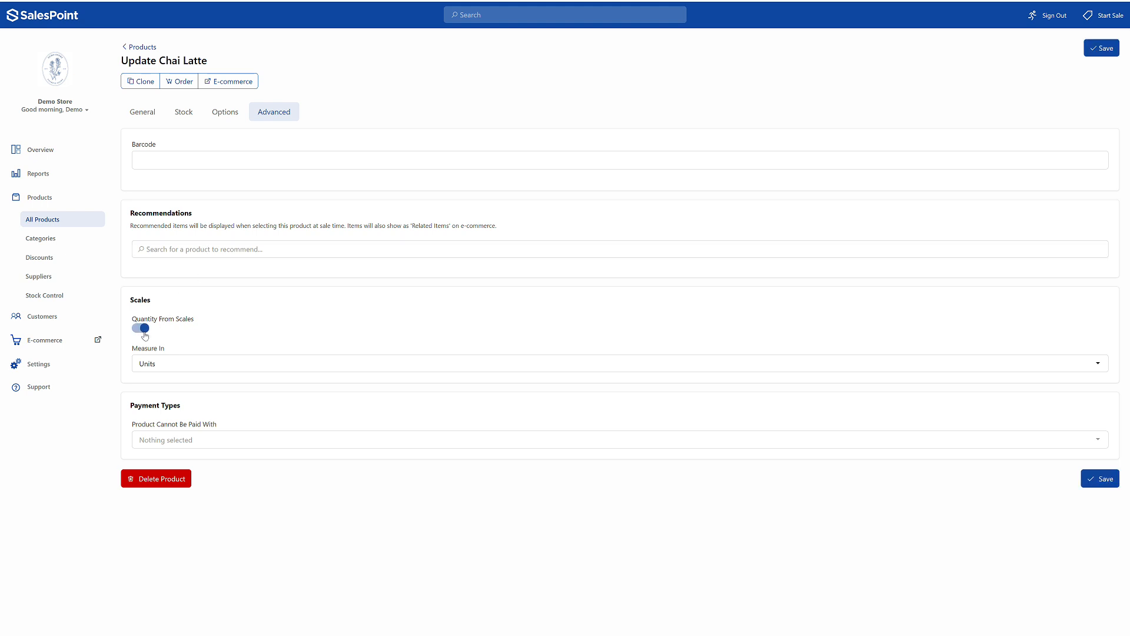
{"action": "left_click", "coordinate": [145, 335]}
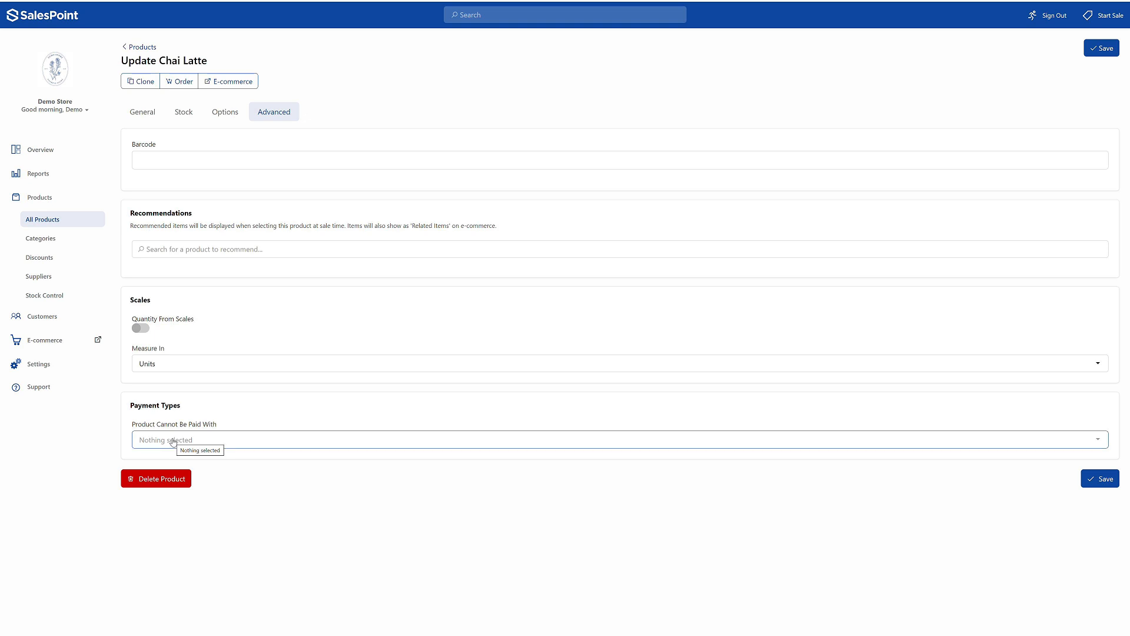
- Review Chai Latte's recommendations field and the payment types it can be excluded from, and save the product
{"action": "left_click", "coordinate": [187, 252]}
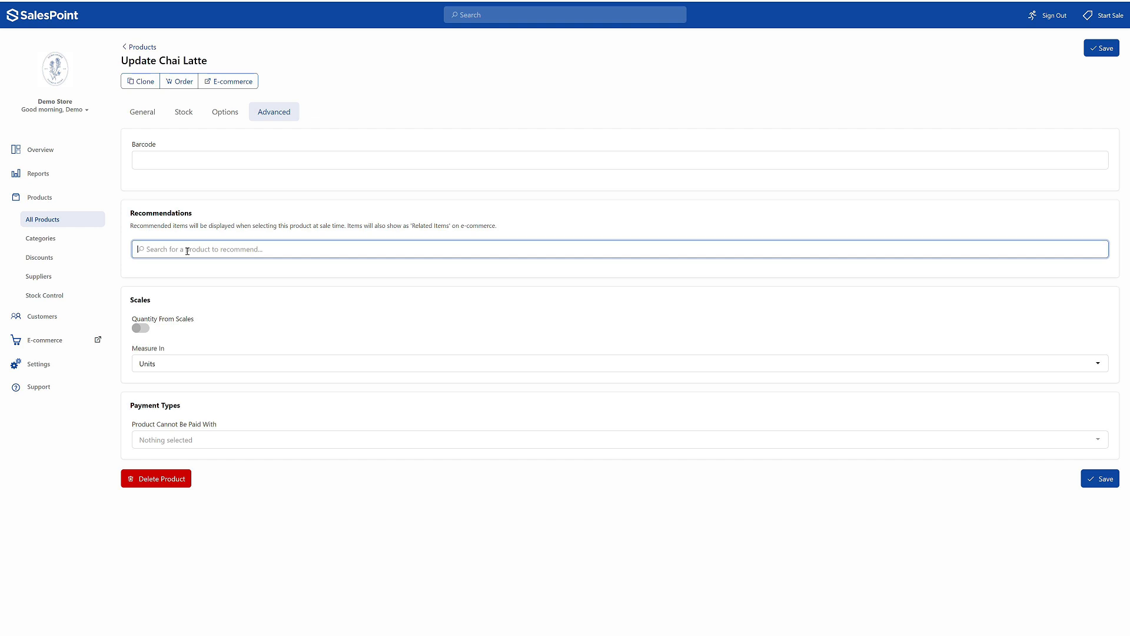
{"action": "left_click", "coordinate": [166, 441]}
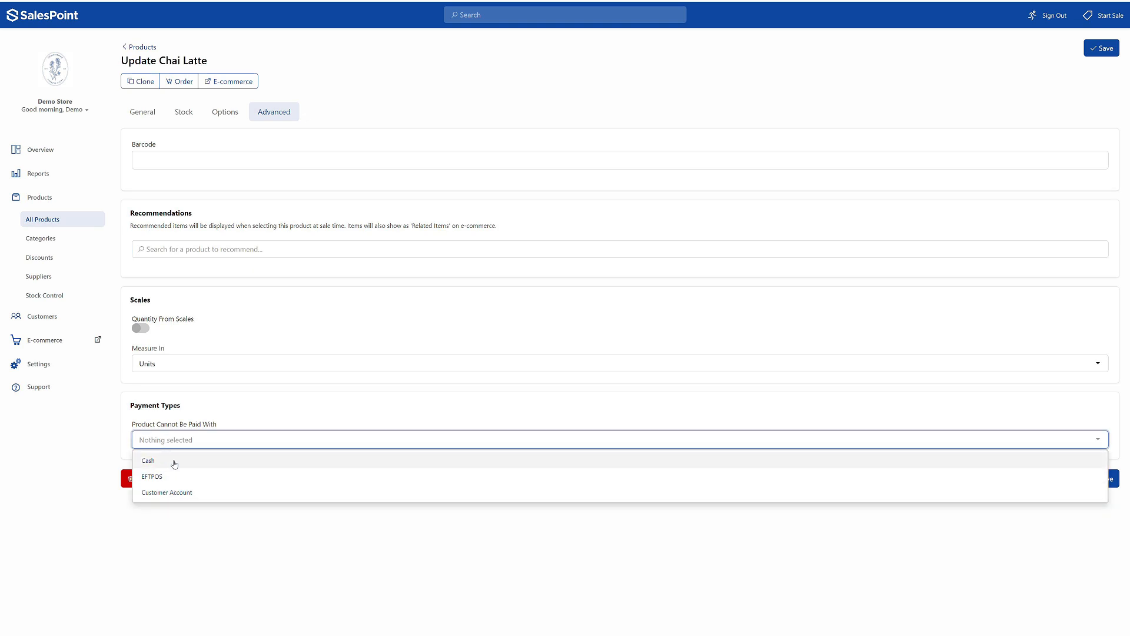
{"action": "left_click", "coordinate": [176, 444]}
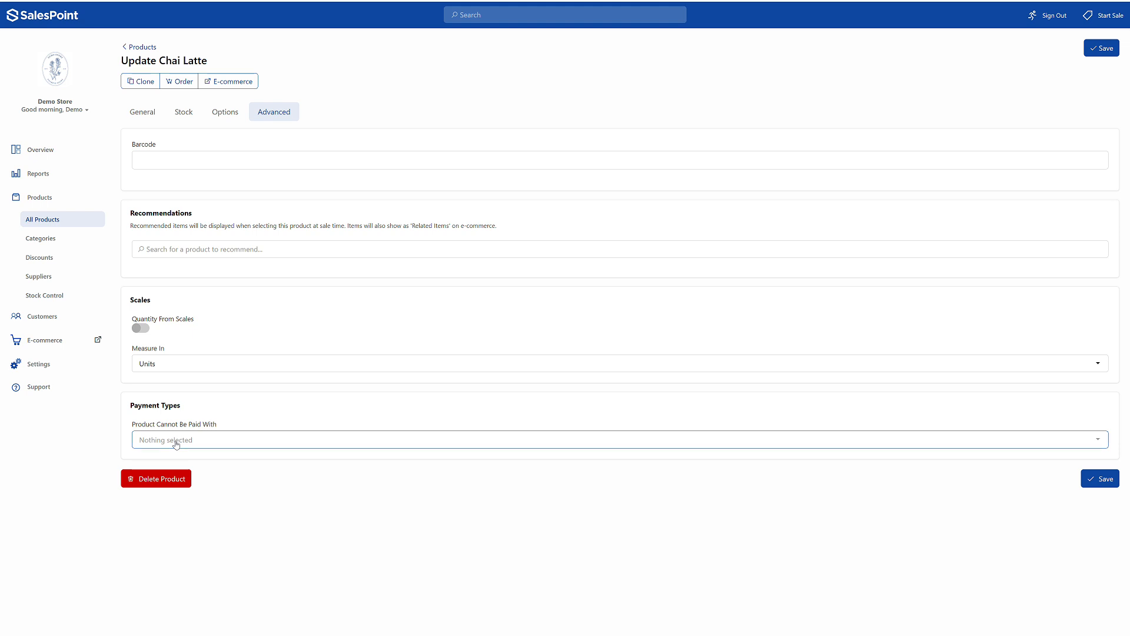
{"action": "left_click", "coordinate": [1090, 480]}
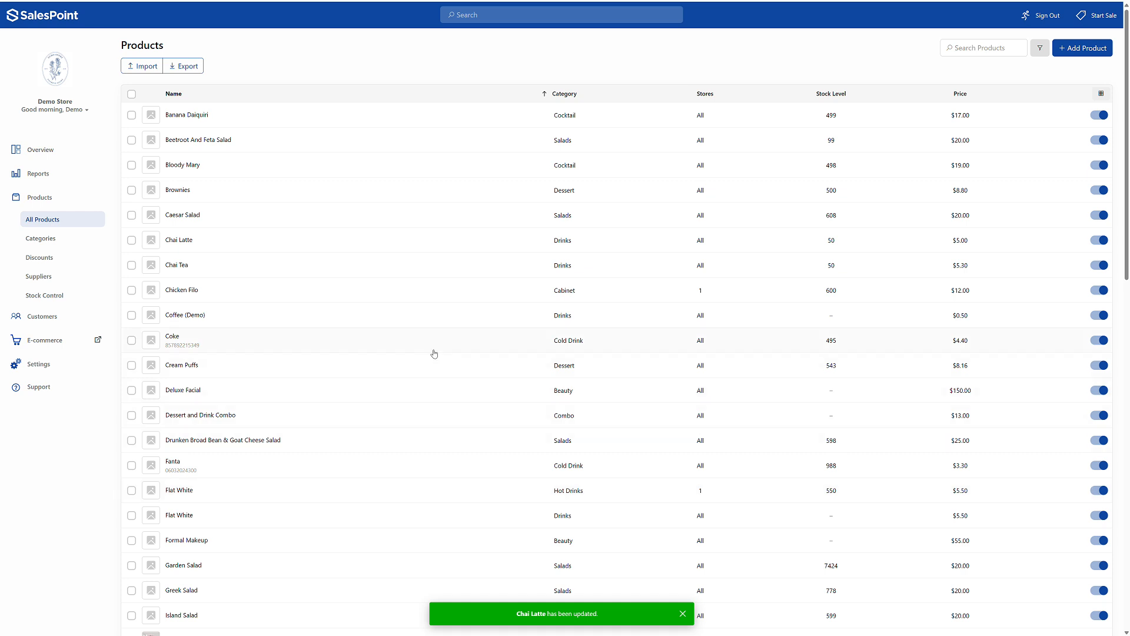
- Start adding a discount and go through the percentage and "Any For $" types, ending on the "Every nth Free" type
{"action": "left_click", "coordinate": [102, 264]}
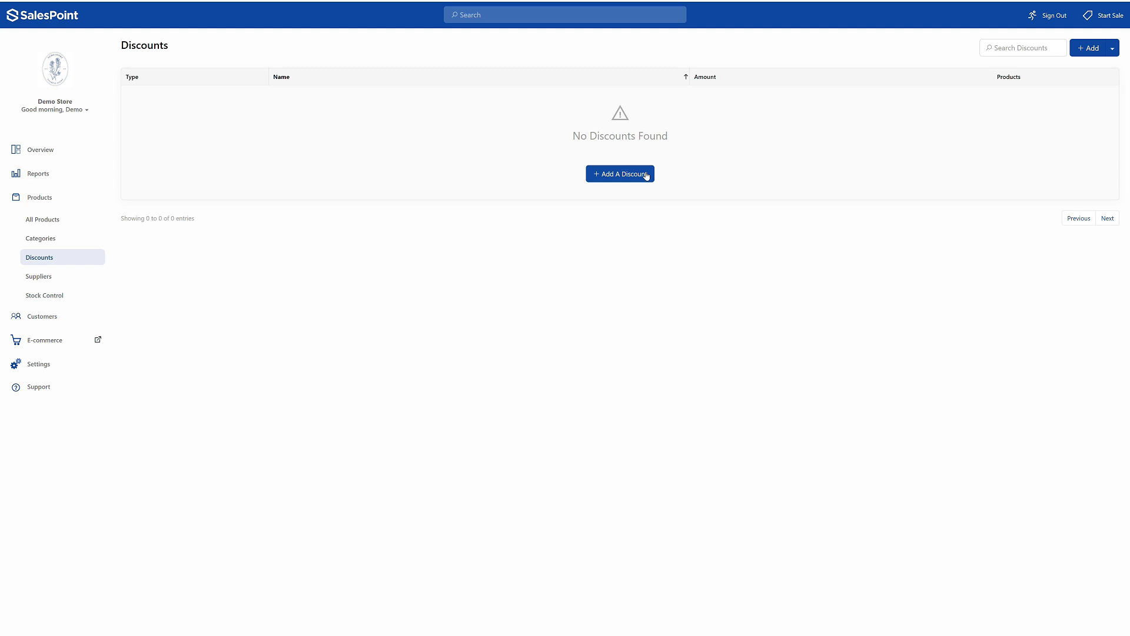
{"action": "left_click", "coordinate": [647, 176]}
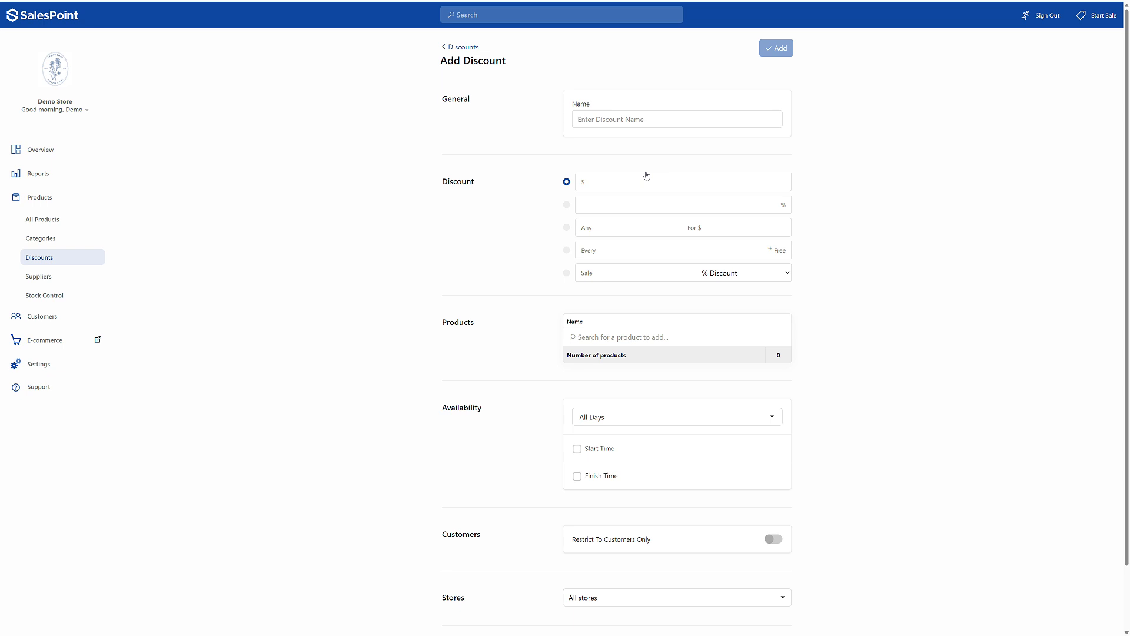
{"action": "left_click", "coordinate": [567, 204]}
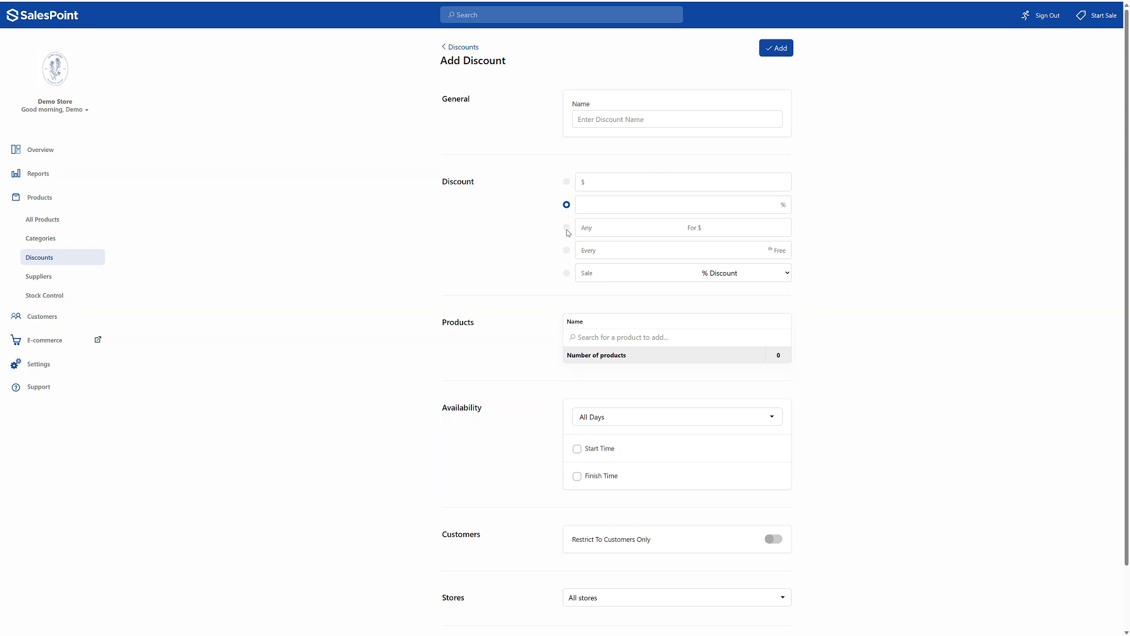
{"action": "left_click", "coordinate": [567, 228]}
{"action": "left_click", "coordinate": [566, 250]}
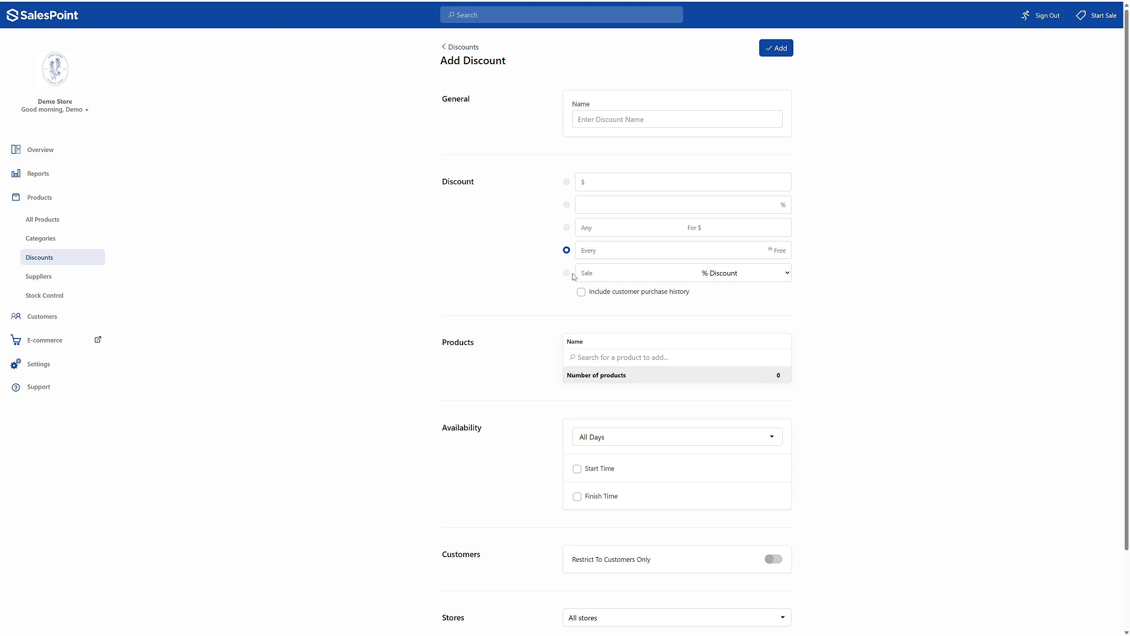
- Examine the new discount's product search field and its availability choices, keeping All Days
{"action": "left_click", "coordinate": [590, 356]}
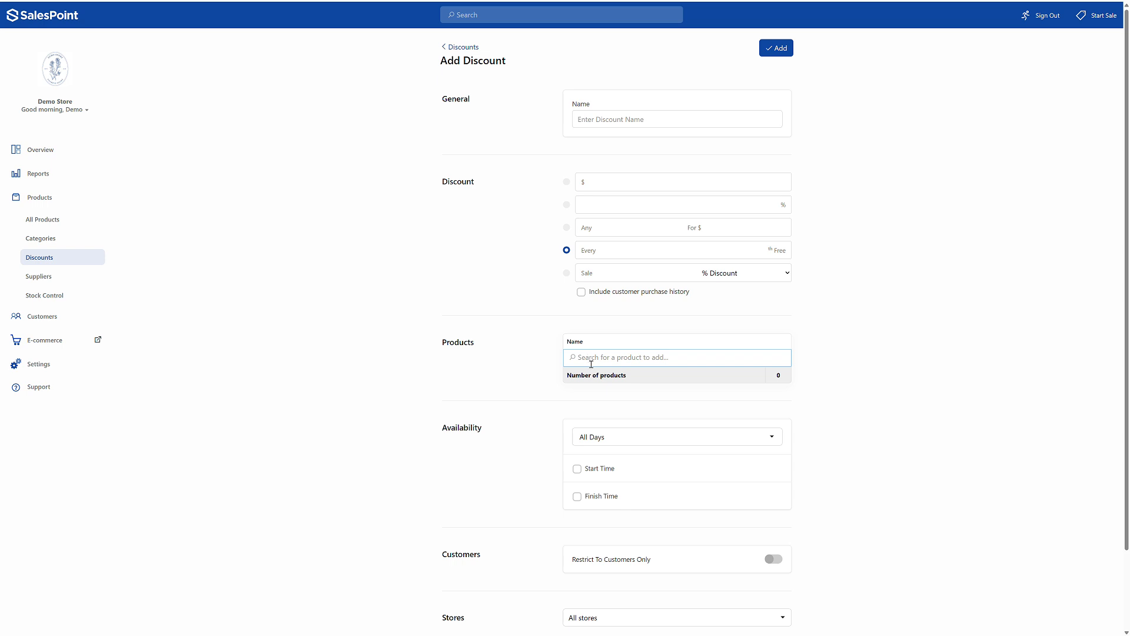
{"action": "left_click", "coordinate": [612, 444]}
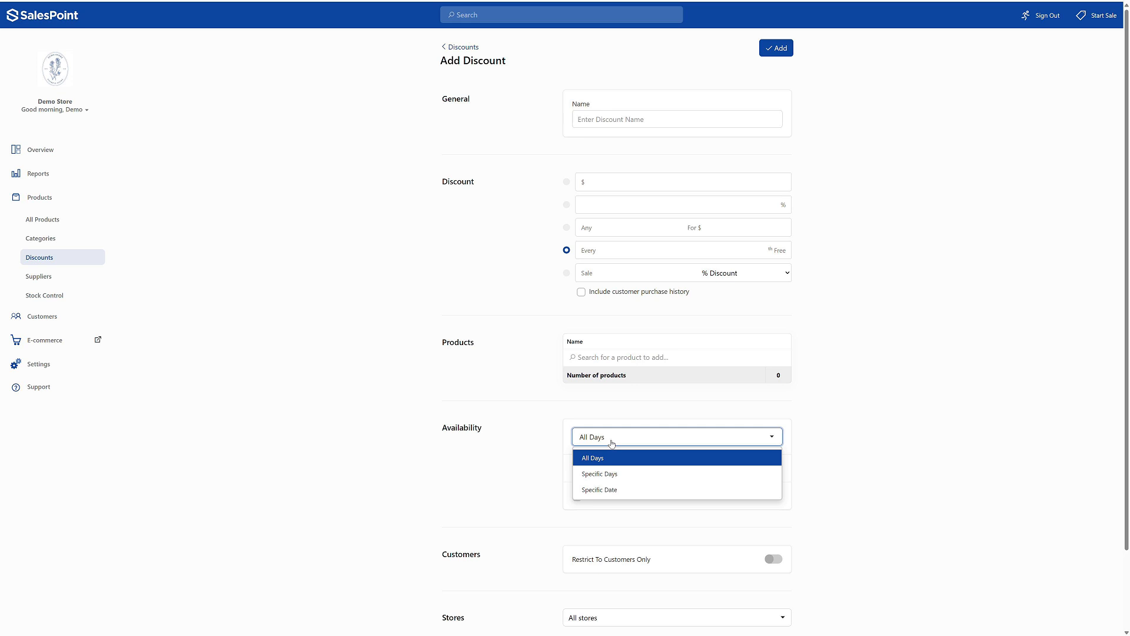
{"action": "left_click", "coordinate": [544, 463]}
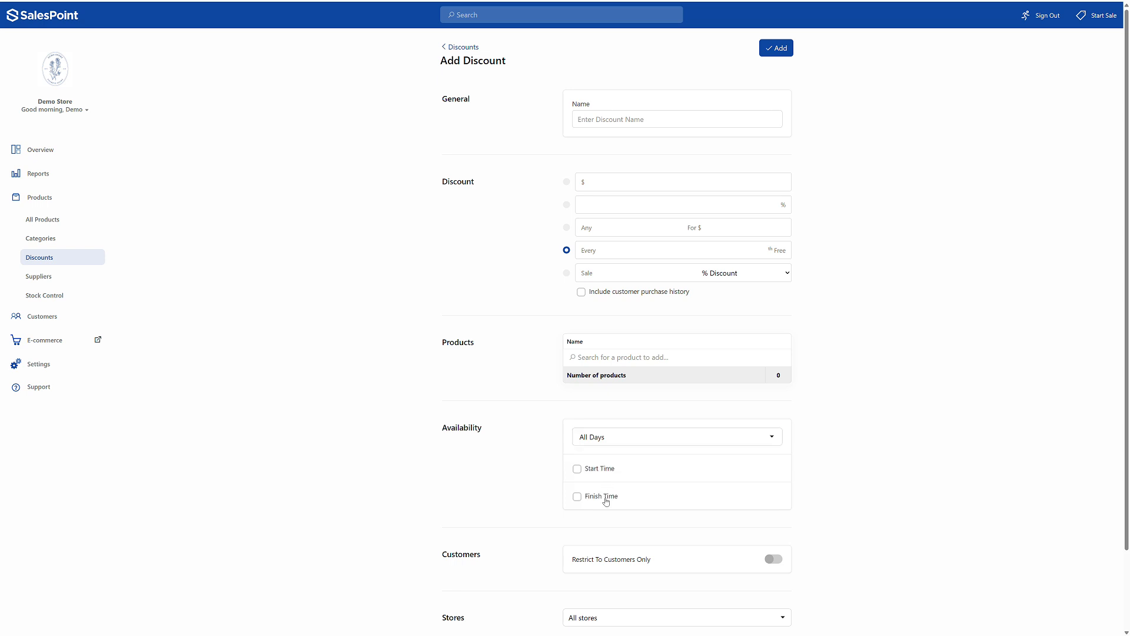
- Enable Restrict To Customers Only to examine the customer category choices for the discount, and switch the restriction back off
{"action": "scroll", "coordinate": [605, 501], "scroll_direction": "down", "scroll_amount": 2}
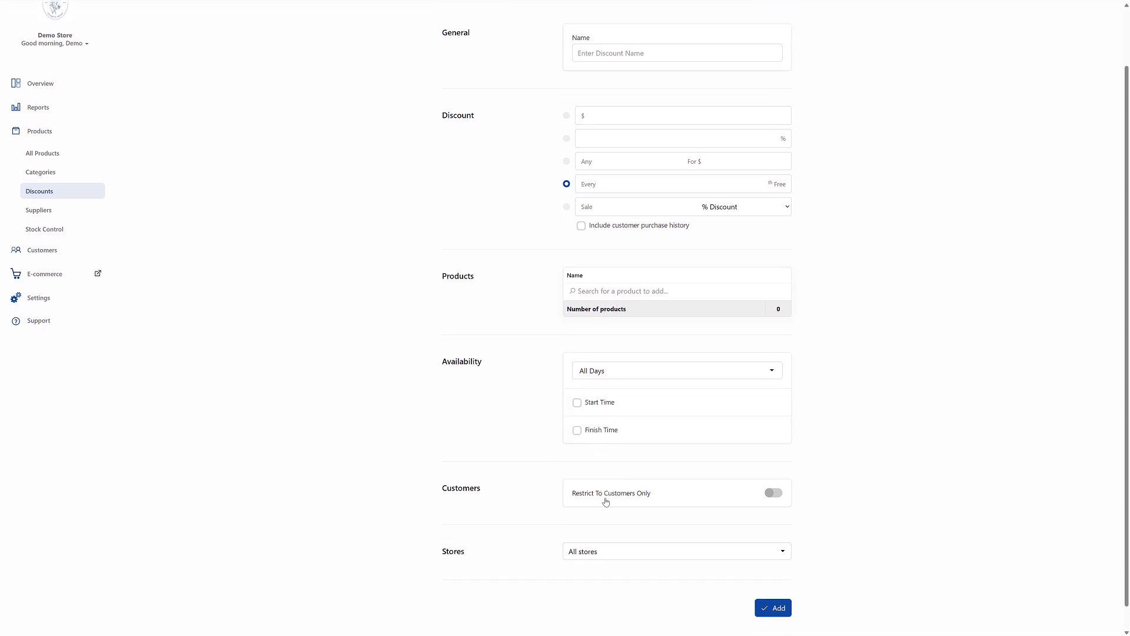
{"action": "left_click", "coordinate": [774, 494]}
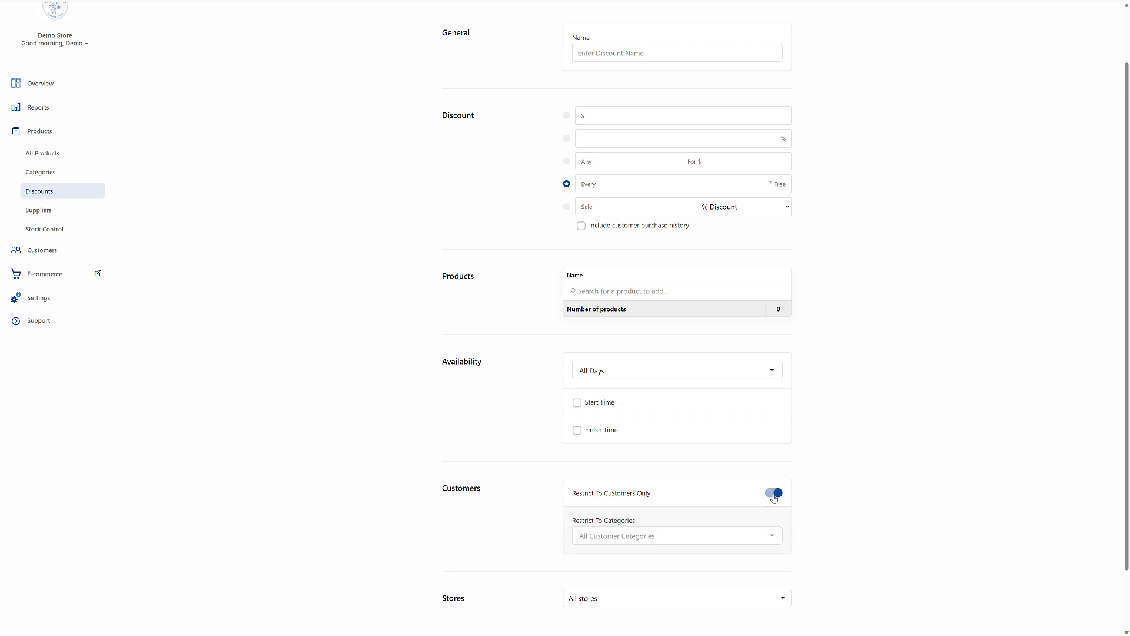
{"action": "left_click", "coordinate": [765, 536]}
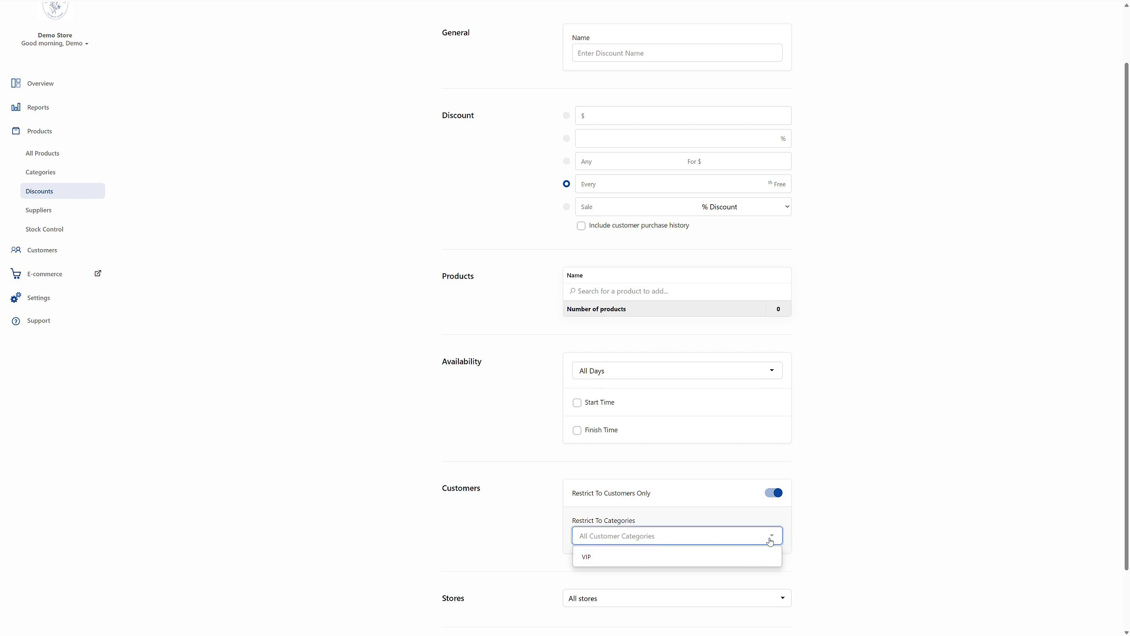
{"action": "left_click", "coordinate": [770, 540]}
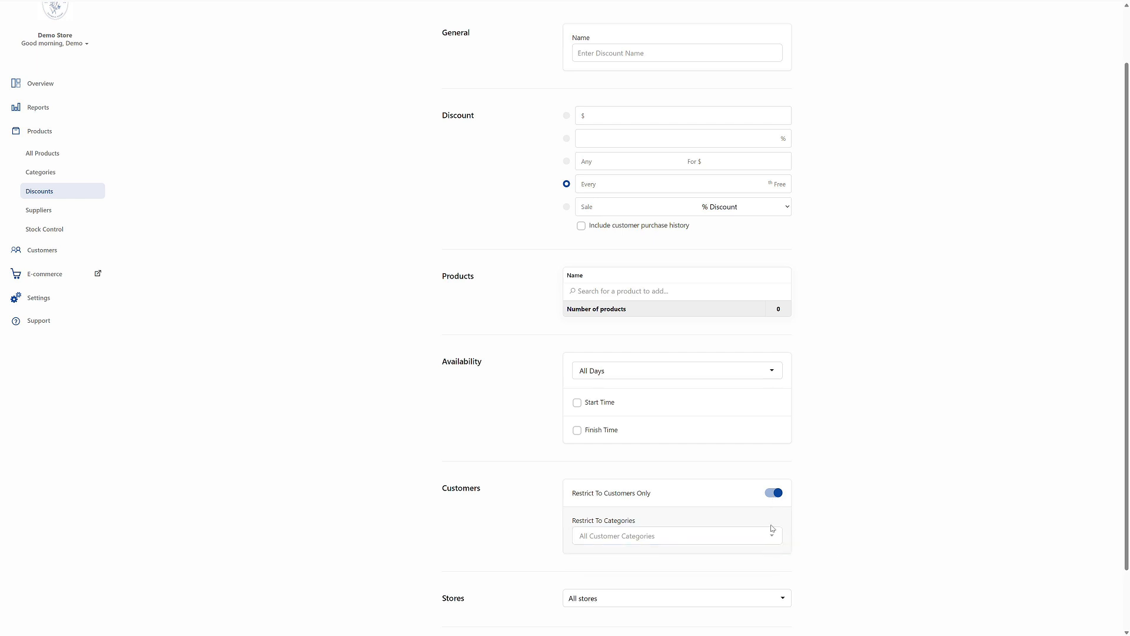
{"action": "left_click", "coordinate": [773, 493]}
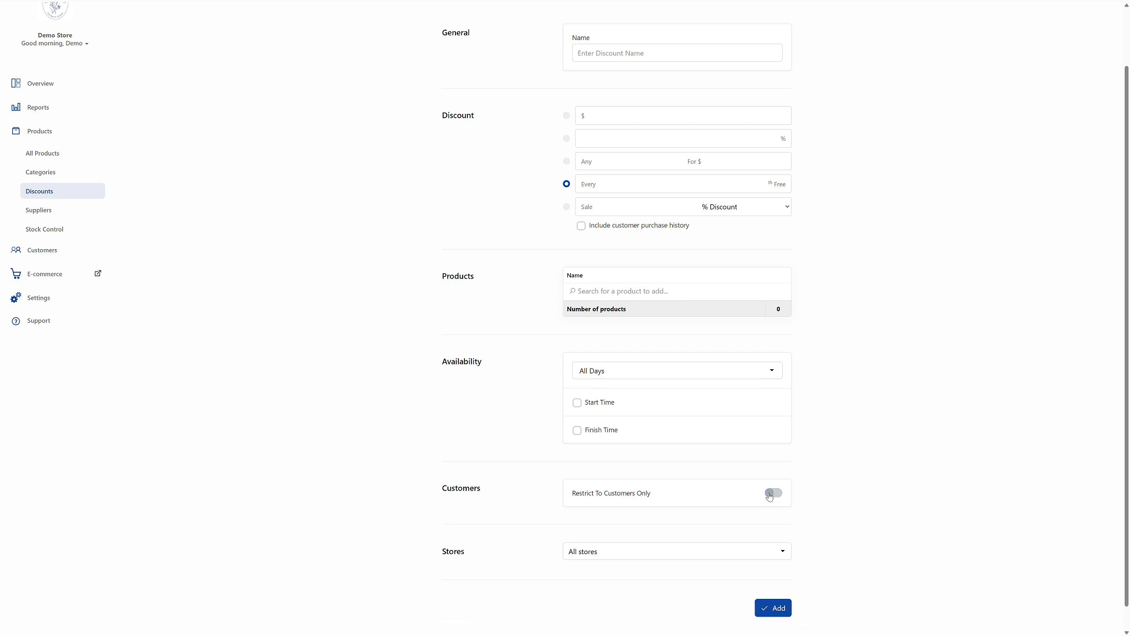
{"action": "scroll", "coordinate": [769, 496], "scroll_direction": "up", "scroll_amount": 1}
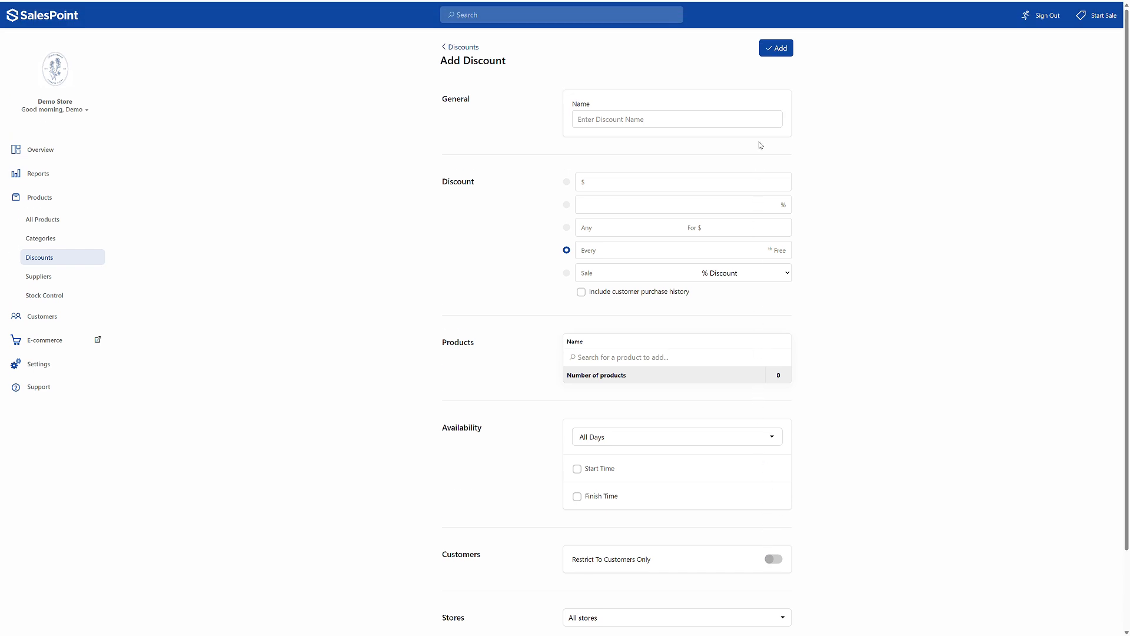
- Name the new discount "Saturday Morning 10% Coffee" and make it a 10% percentage discount
{"action": "left_click", "coordinate": [712, 124]}
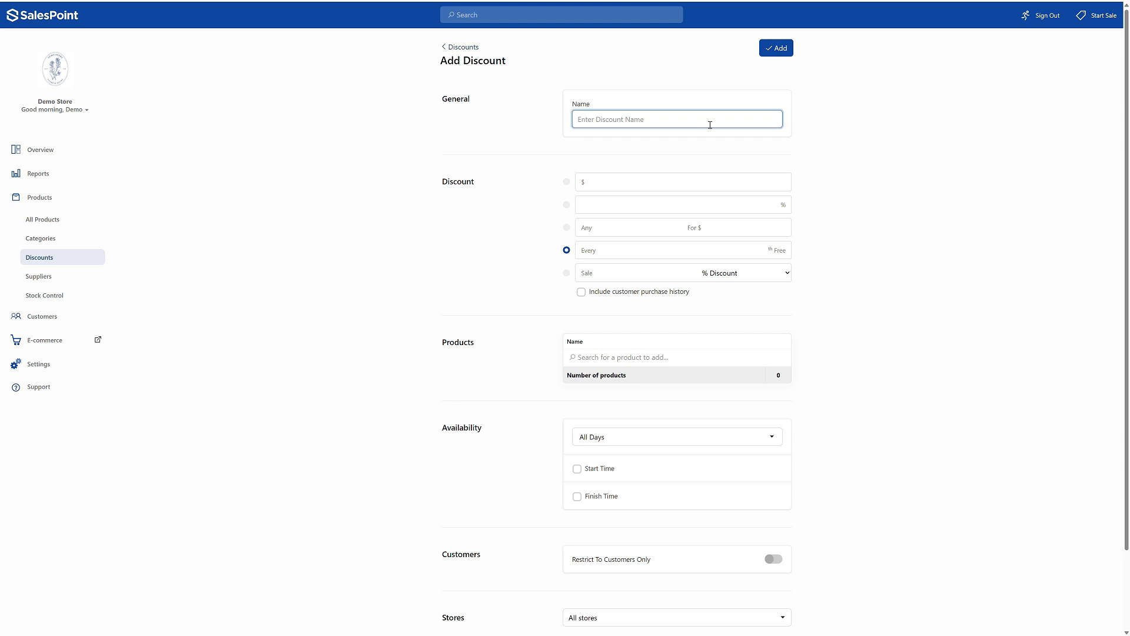
{"action": "type", "text": "Saturday Morning 10% Coffee"}
{"action": "left_click", "coordinate": [613, 205]}
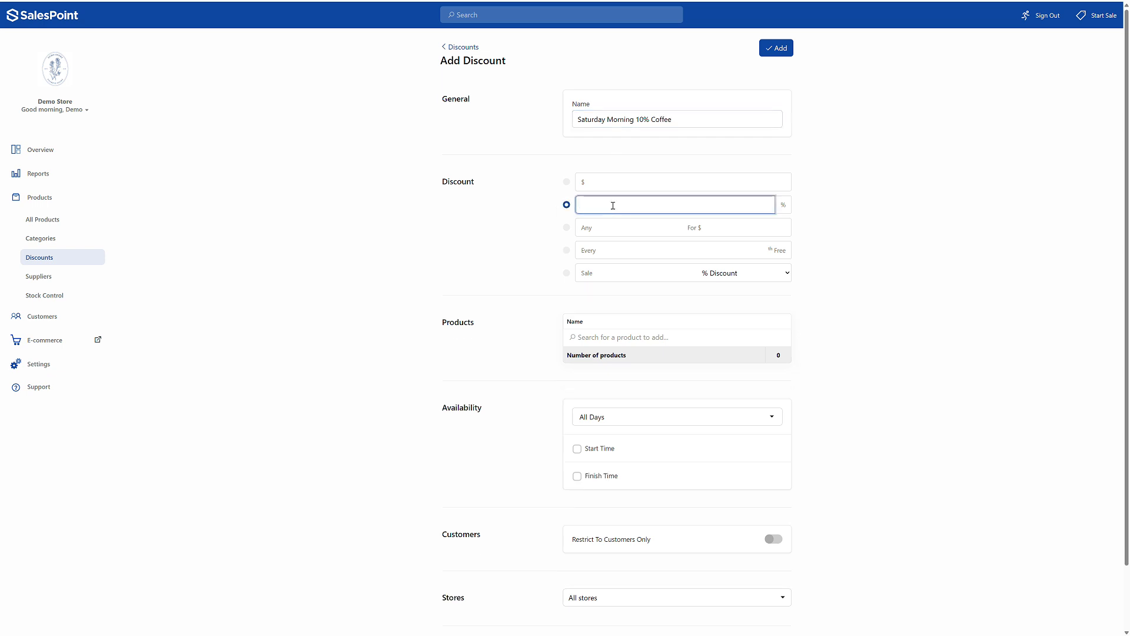
{"action": "type", "text": "10"}
- Find the Drinks category and add it to the products covered by the discount
{"action": "left_click", "coordinate": [606, 338]}
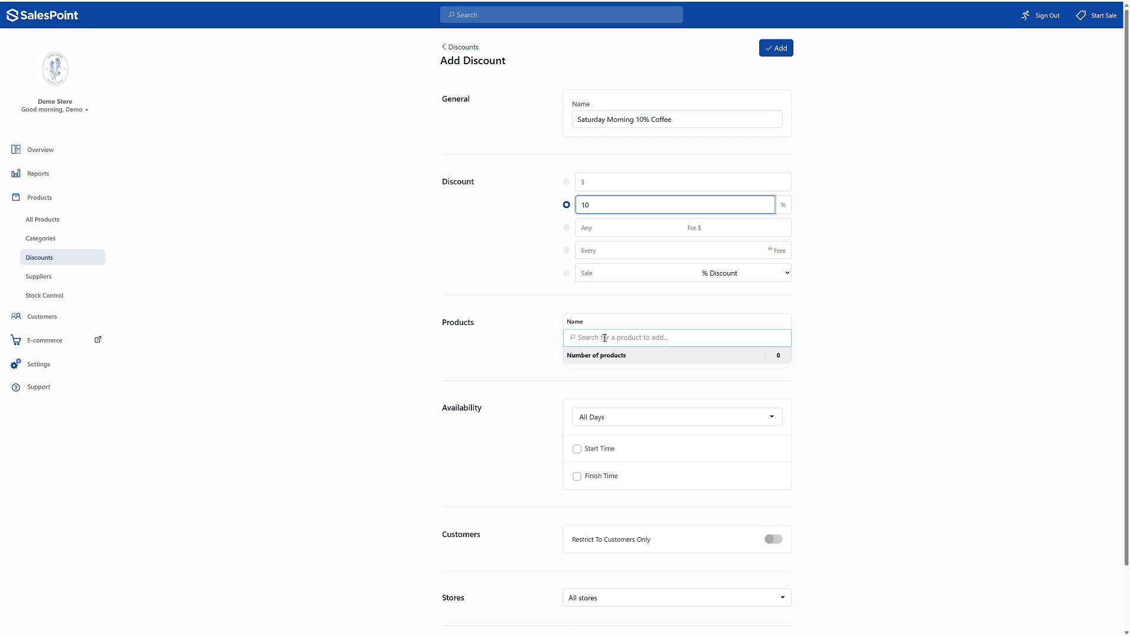
{"action": "type", "text": "Drinks"}
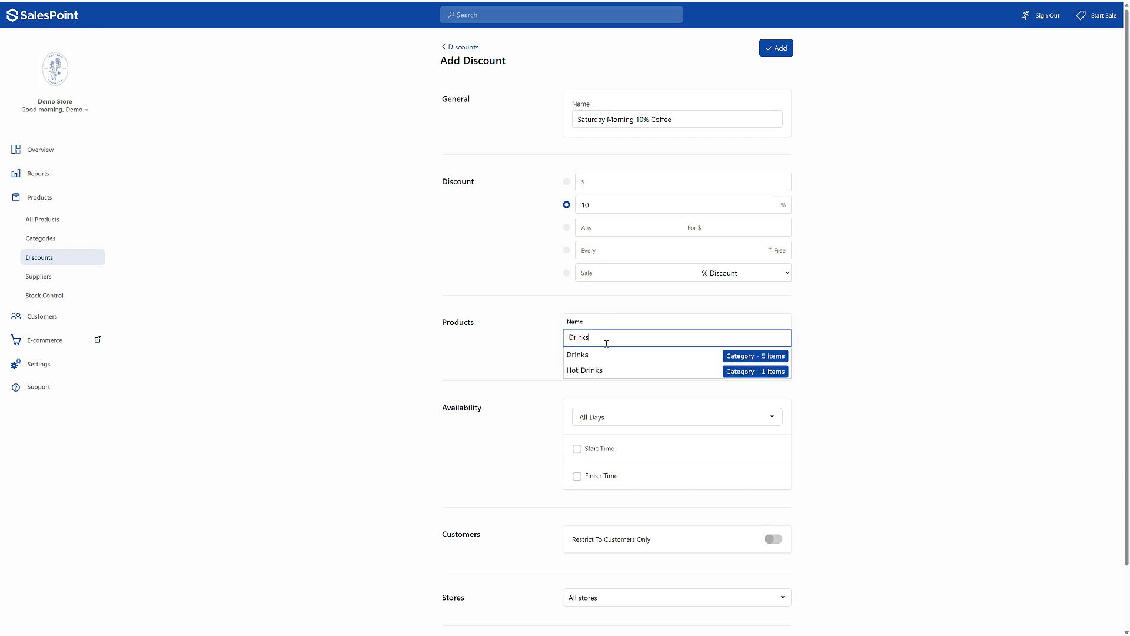
{"action": "left_click", "coordinate": [605, 354]}
- Limit the discount's availability to Specific Days with only Saturday selected
{"action": "scroll", "coordinate": [618, 388], "scroll_direction": "down", "scroll_amount": 1}
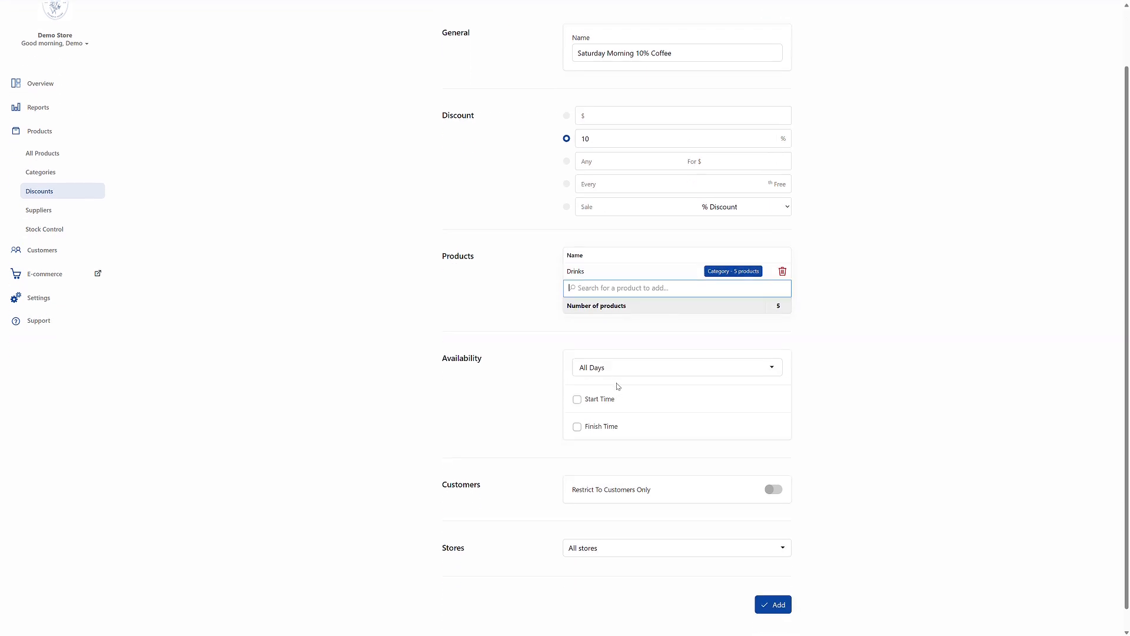
{"action": "left_click", "coordinate": [634, 375]}
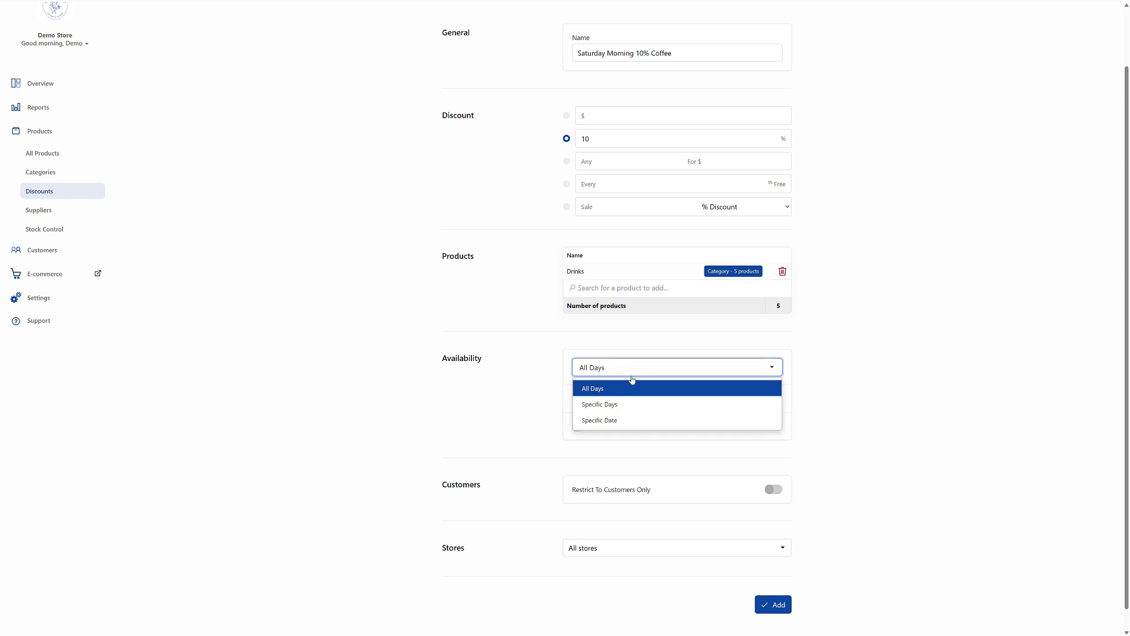
{"action": "left_click", "coordinate": [630, 406]}
{"action": "left_click", "coordinate": [579, 441]}
{"action": "left_click", "coordinate": [647, 420]}
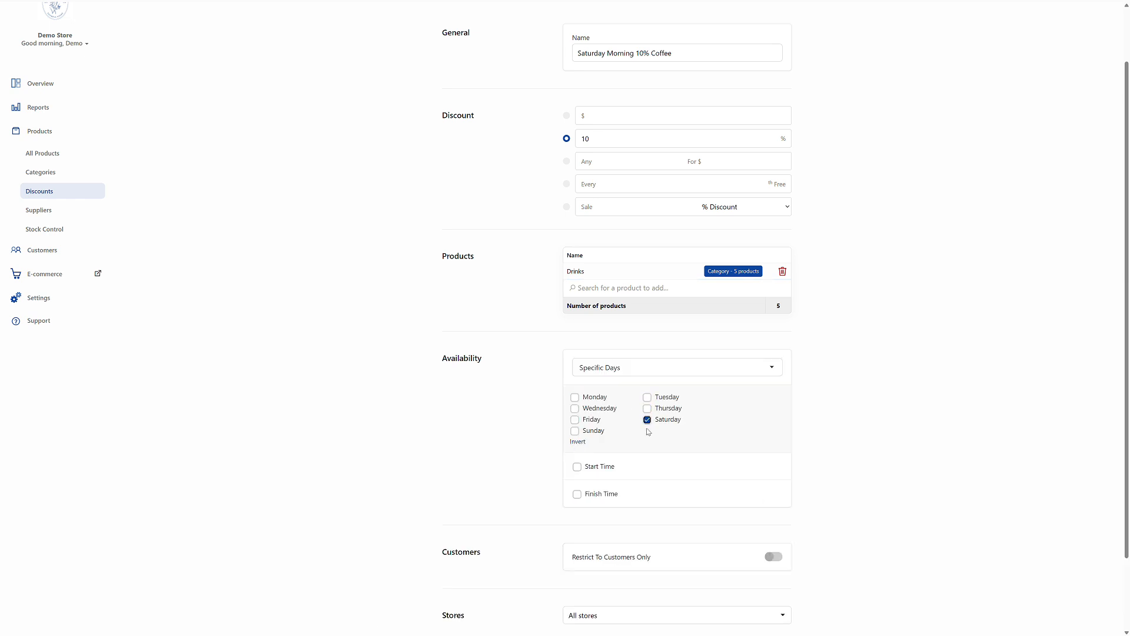
- Enable a start time of 09:00 and a finish time of 11:00 for the discount, and add it
{"action": "left_click", "coordinate": [604, 467]}
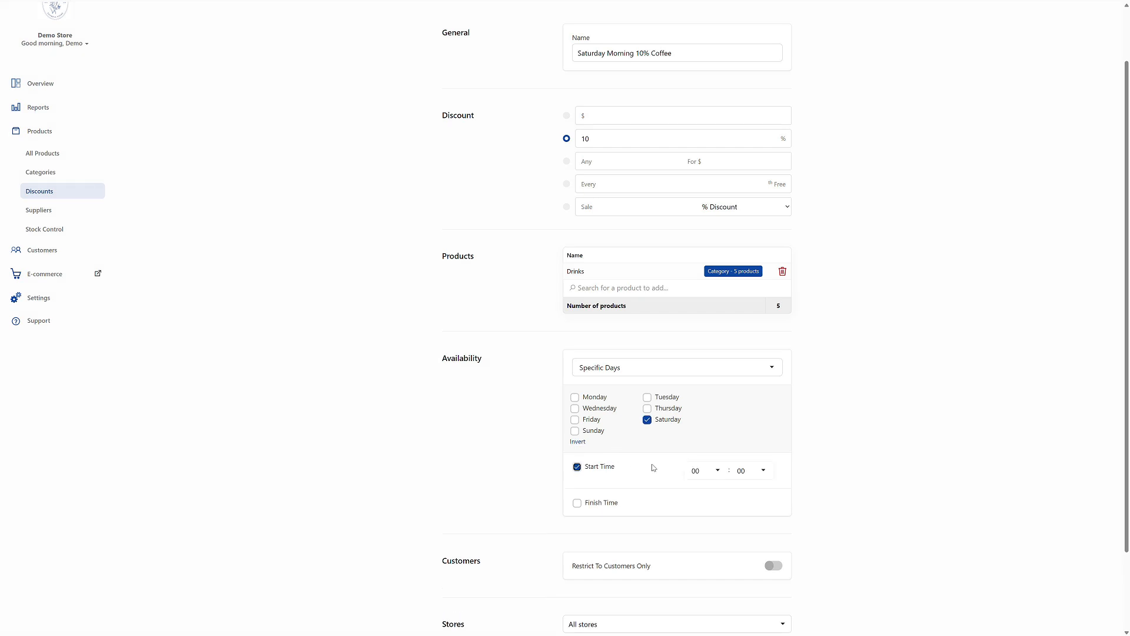
{"action": "left_click", "coordinate": [696, 472]}
{"action": "left_click", "coordinate": [713, 230]}
{"action": "left_click", "coordinate": [615, 504]}
{"action": "left_click", "coordinate": [707, 508]}
{"action": "left_click", "coordinate": [722, 294]}
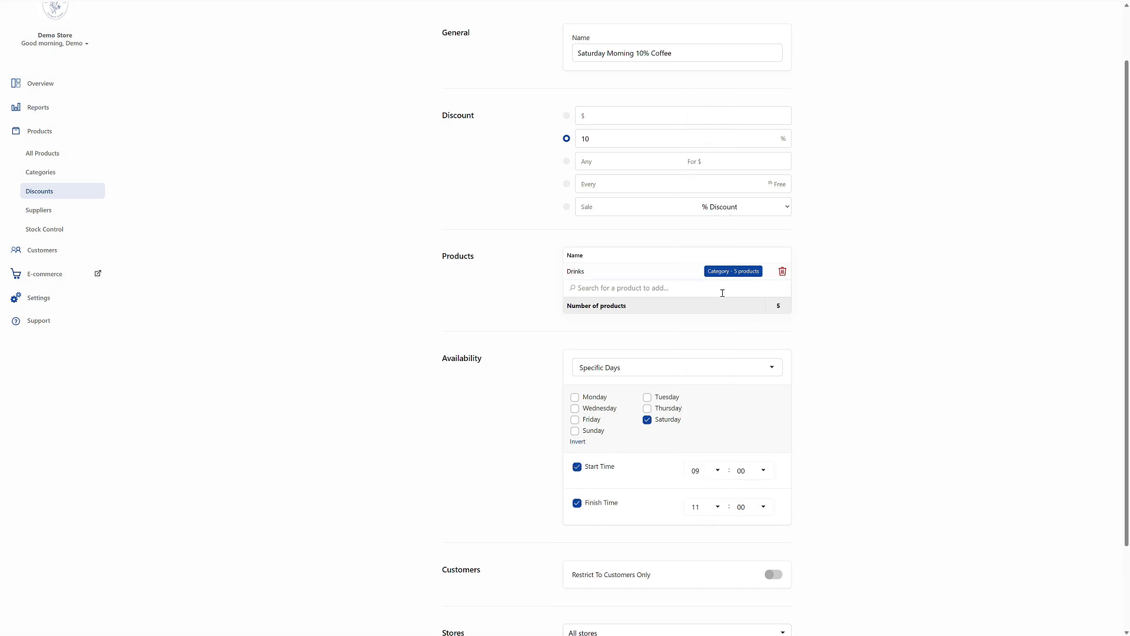
{"action": "scroll", "coordinate": [736, 544], "scroll_direction": "down", "scroll_amount": 3}
{"action": "left_click", "coordinate": [771, 582]}
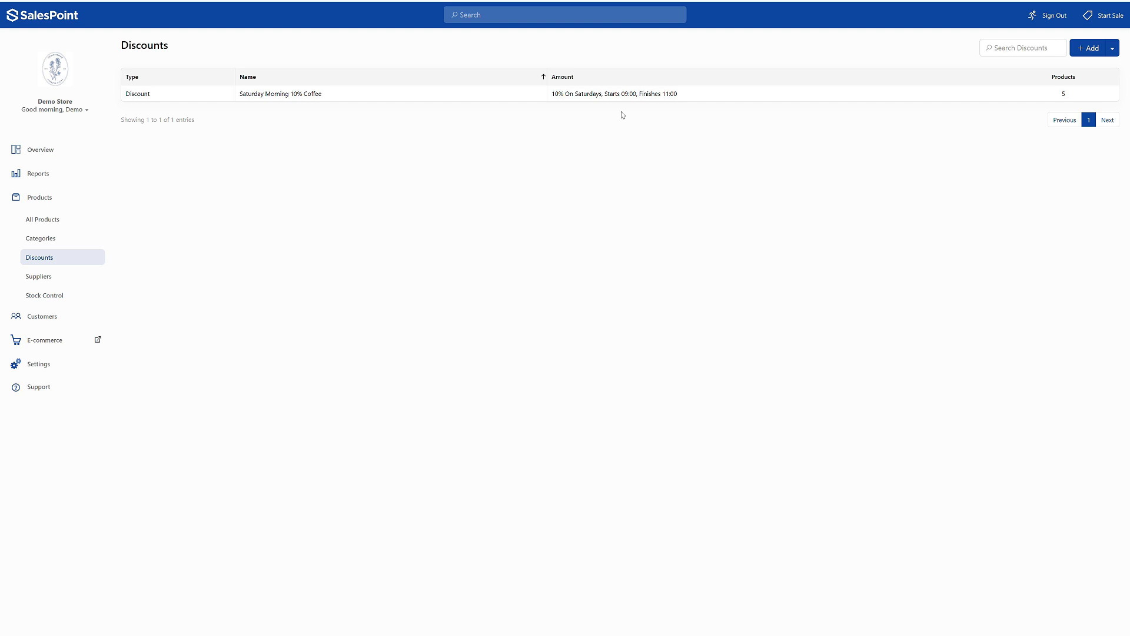
- Select Banana Daiquiri, Beetroot And Feta Salad, Bloody Mary and Brownies in the full product list and open them for bulk editing
{"action": "left_click", "coordinate": [82, 217]}
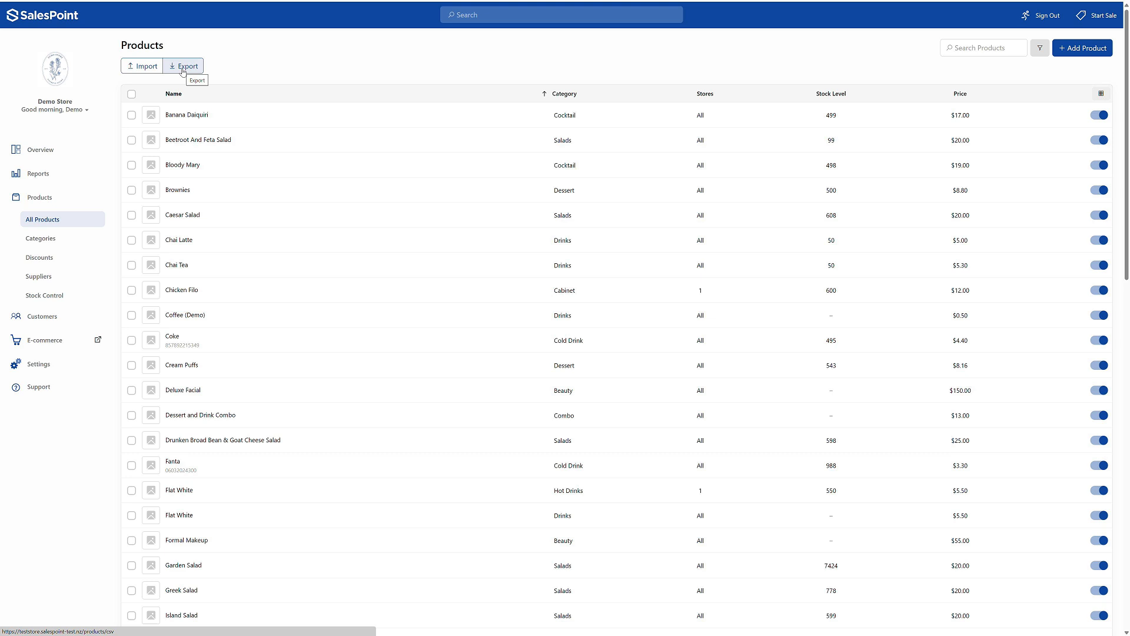
{"action": "left_click", "coordinate": [132, 96]}
{"action": "left_click", "coordinate": [132, 97]}
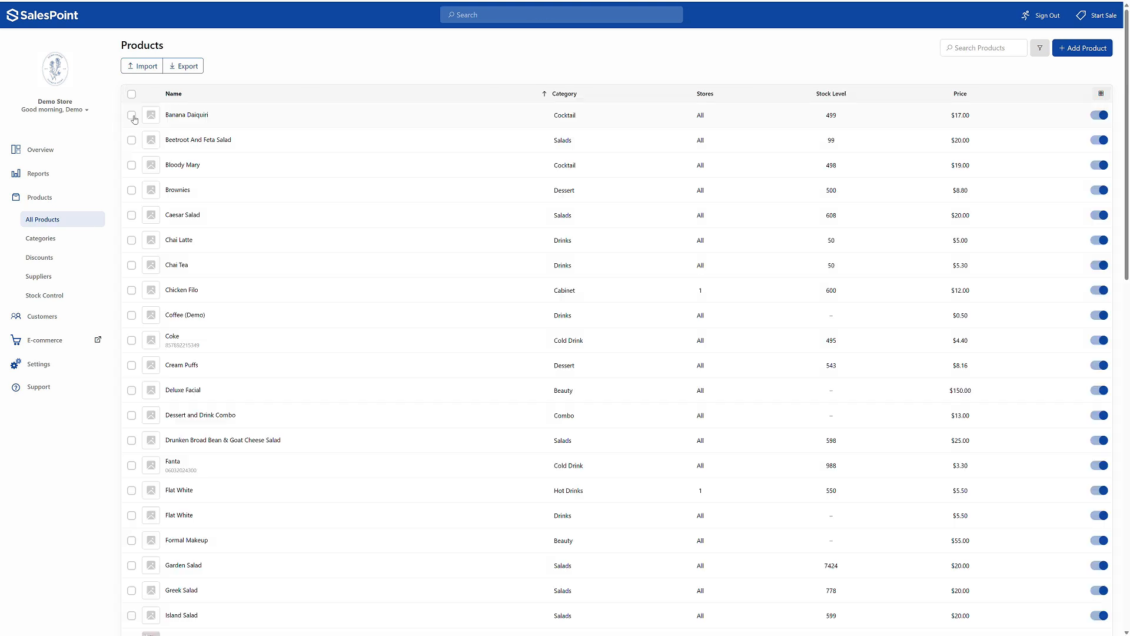
{"action": "left_click", "coordinate": [132, 116]}
{"action": "left_click", "coordinate": [132, 141]}
{"action": "left_click", "coordinate": [132, 165]}
{"action": "left_click", "coordinate": [132, 191]}
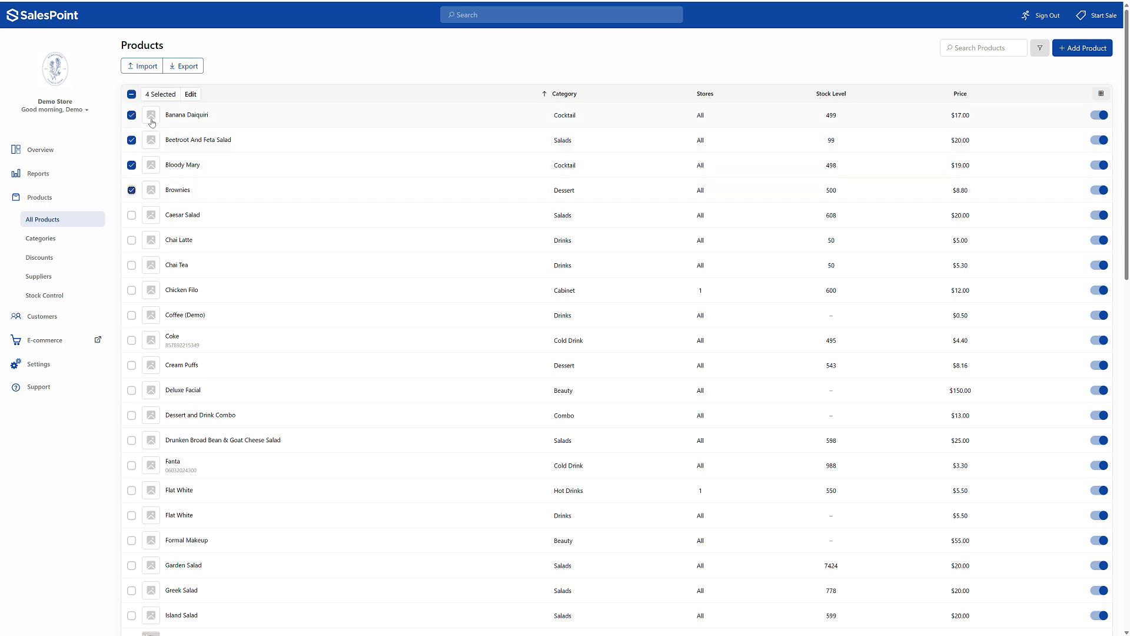
{"action": "left_click", "coordinate": [191, 94]}
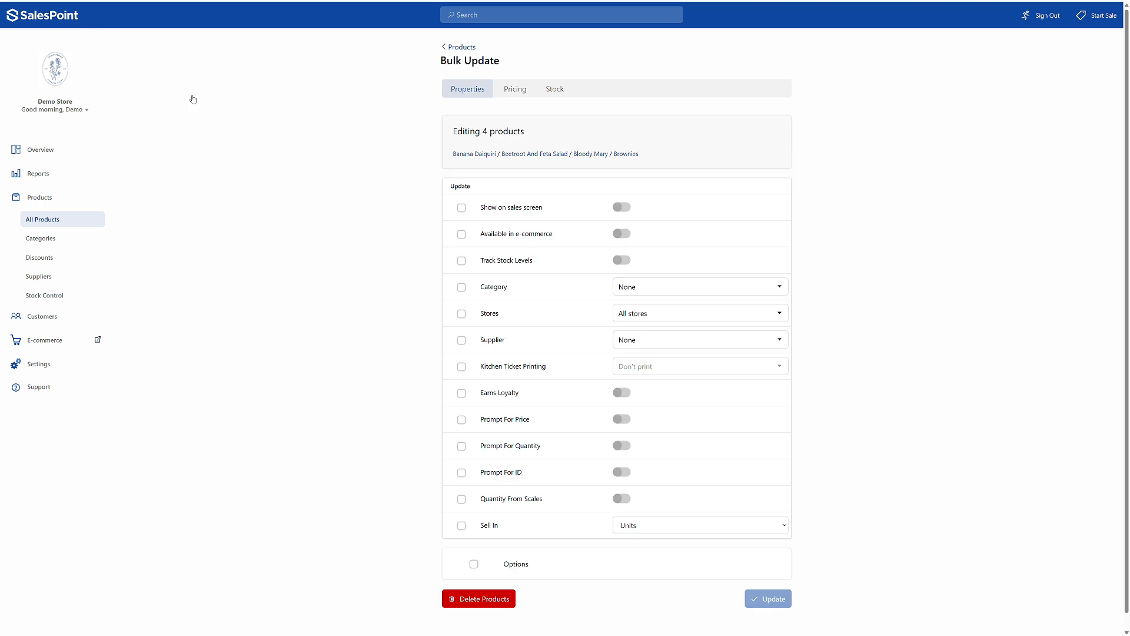
- Review the bulk pricing and stock values, and submit a bulk update with only the Show on sales screen property marked for updating
{"action": "left_click", "coordinate": [517, 91]}
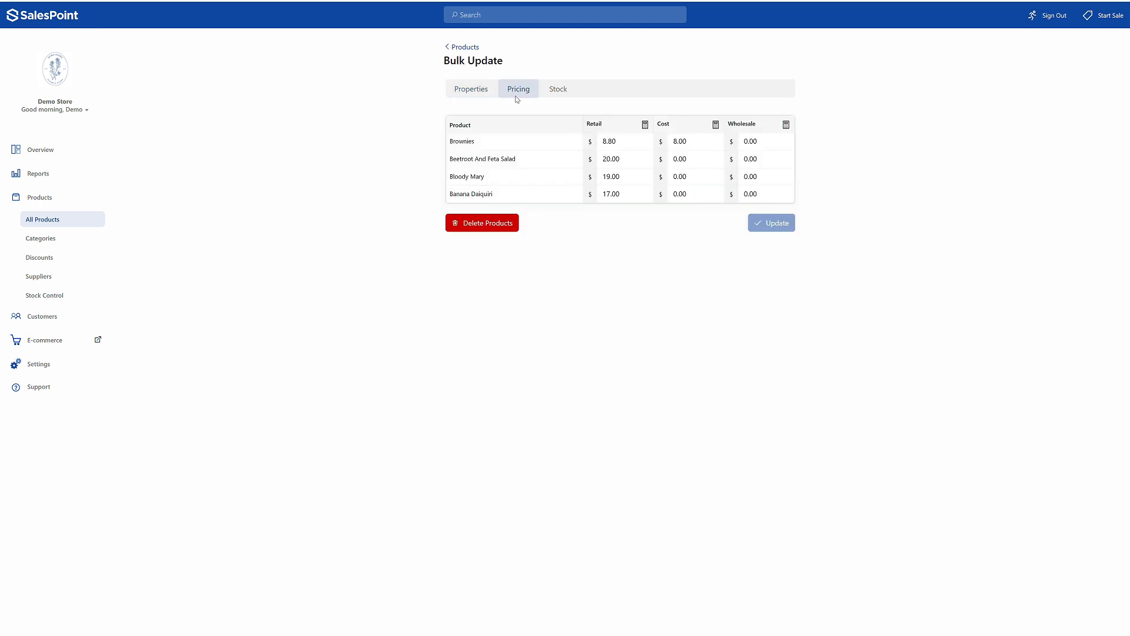
{"action": "left_click", "coordinate": [559, 94]}
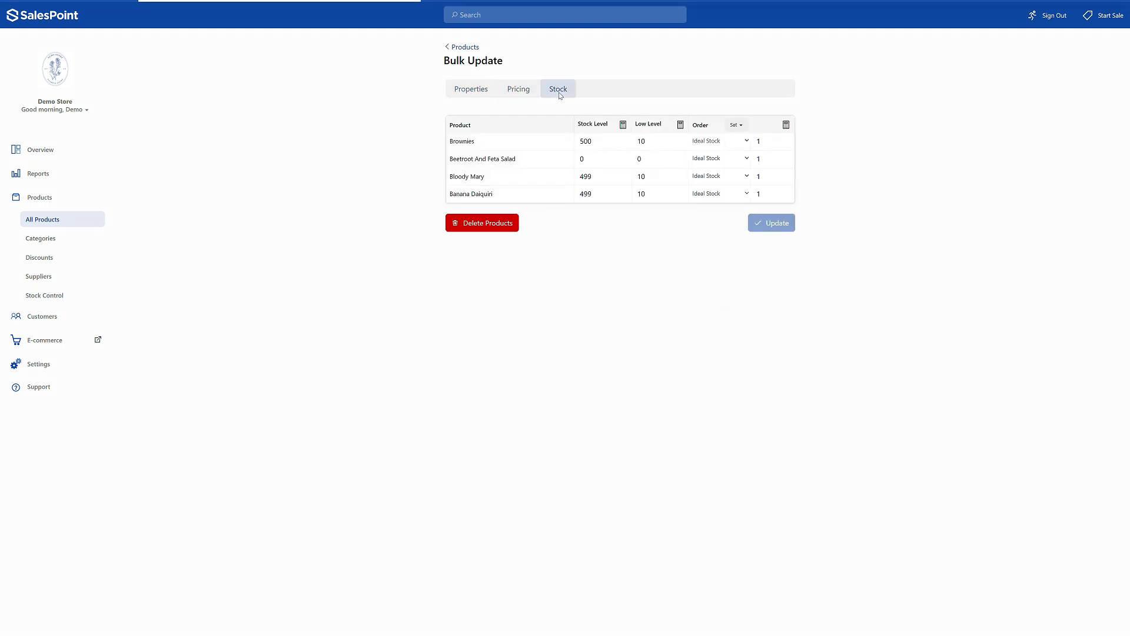
{"action": "left_click", "coordinate": [471, 89]}
{"action": "left_click", "coordinate": [462, 208]}
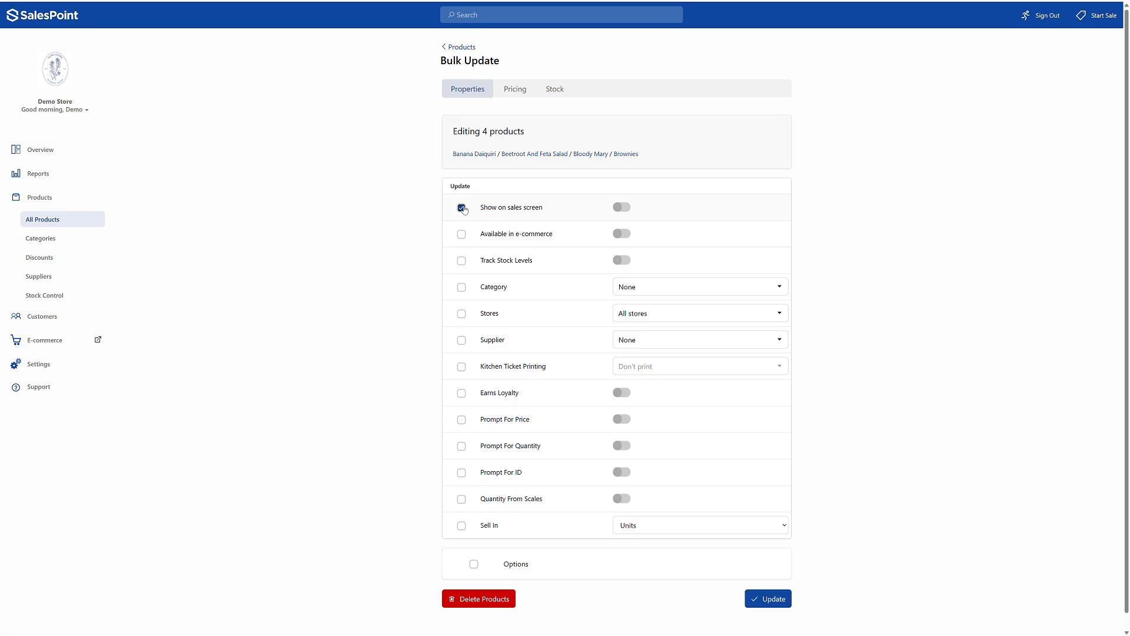
{"action": "left_click", "coordinate": [775, 601]}
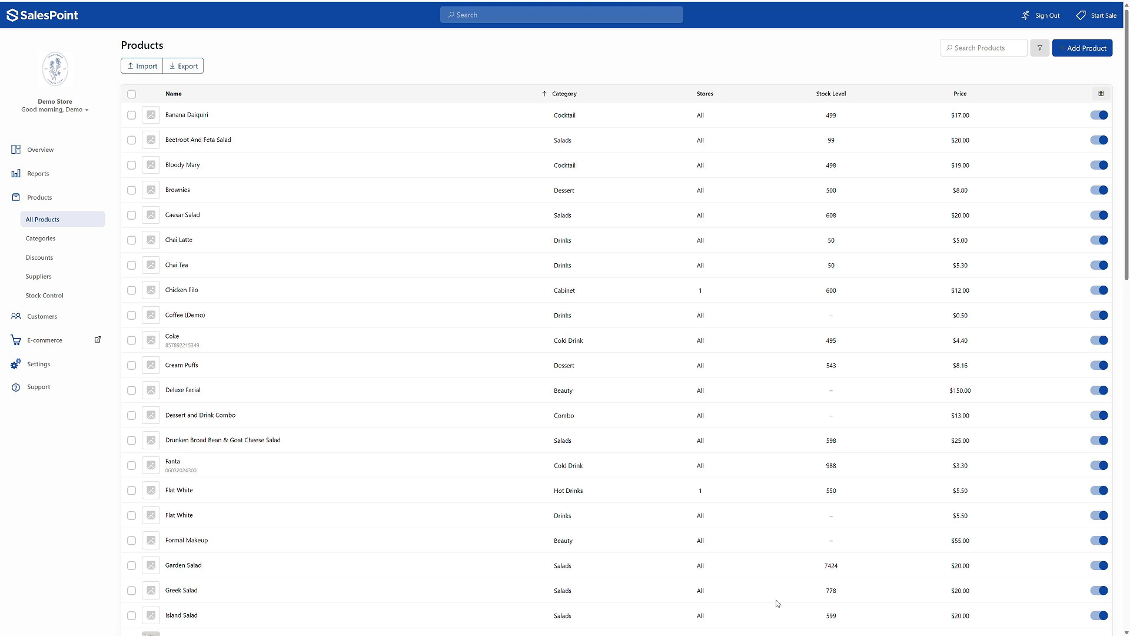
- Switch the Food category's Available From and Available Until limits on and back off, and save the category
{"action": "left_click", "coordinate": [83, 242]}
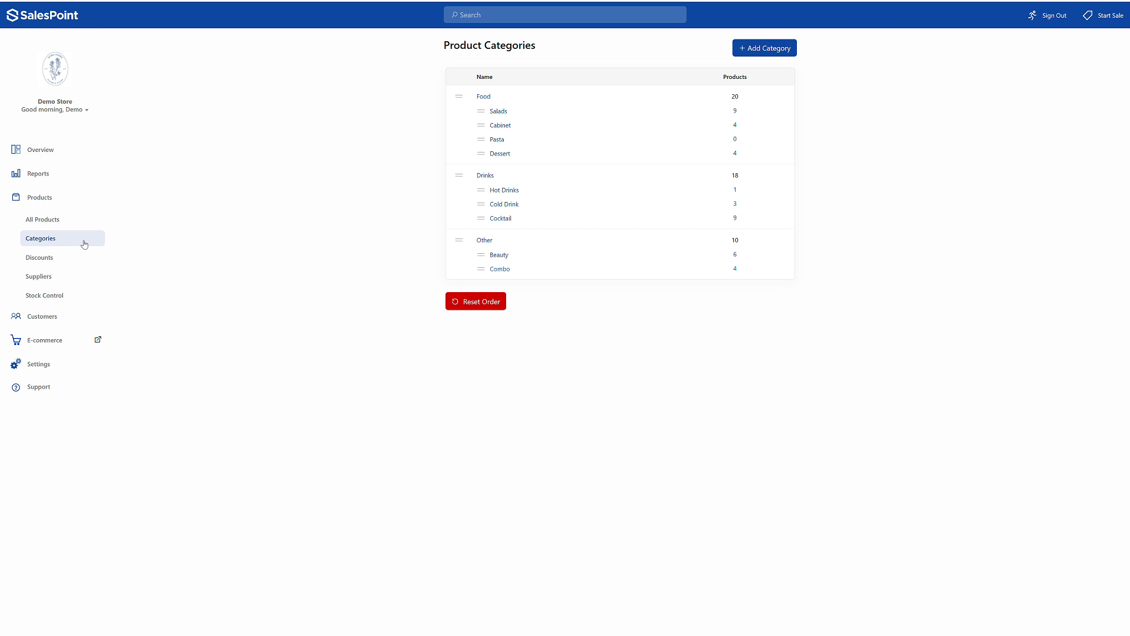
{"action": "left_click", "coordinate": [488, 99]}
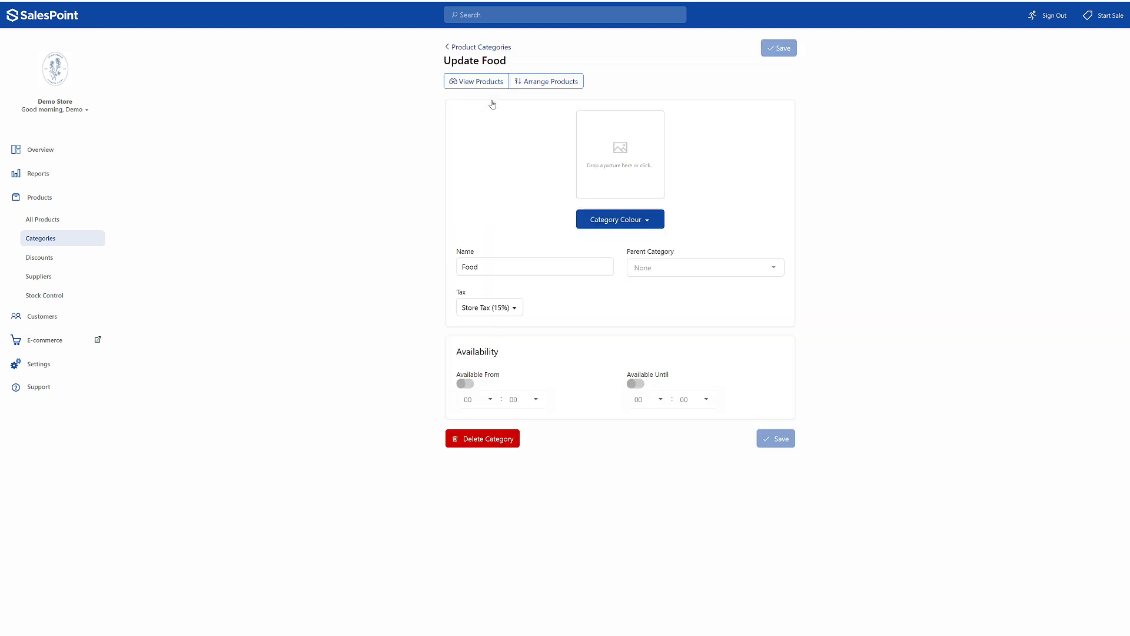
{"action": "left_click", "coordinate": [469, 385]}
{"action": "left_click", "coordinate": [468, 385]}
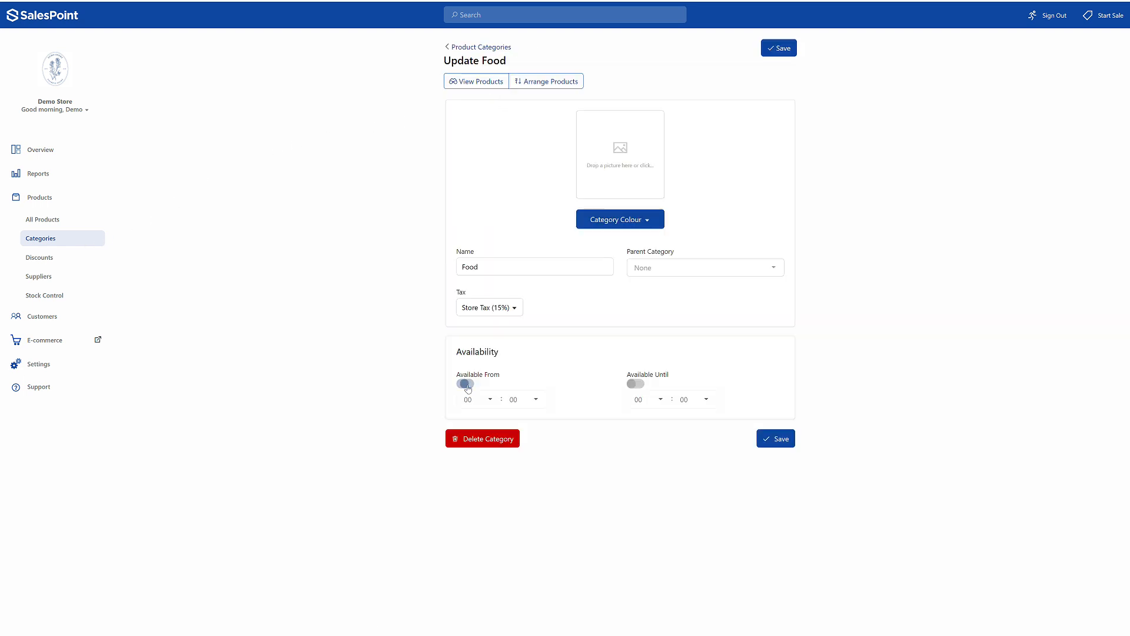
{"action": "left_click", "coordinate": [641, 385]}
{"action": "left_click", "coordinate": [641, 385]}
{"action": "left_click", "coordinate": [775, 439]}
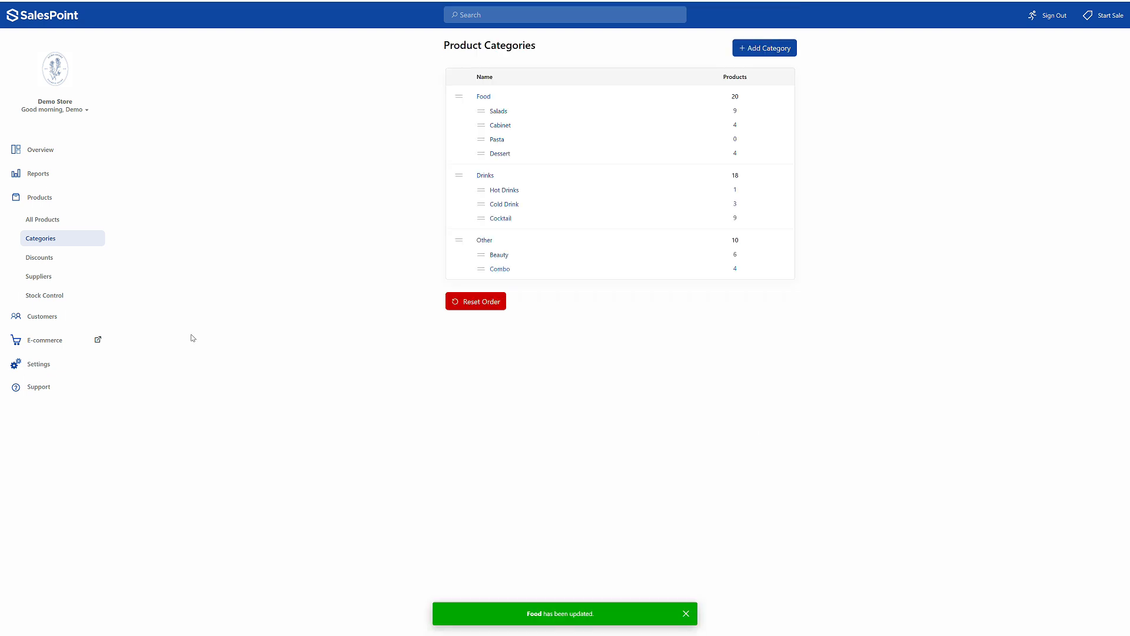
- Examine a blank stocktake without saving it, and check the other kinds of stock record that can be created
{"action": "left_click", "coordinate": [87, 295]}
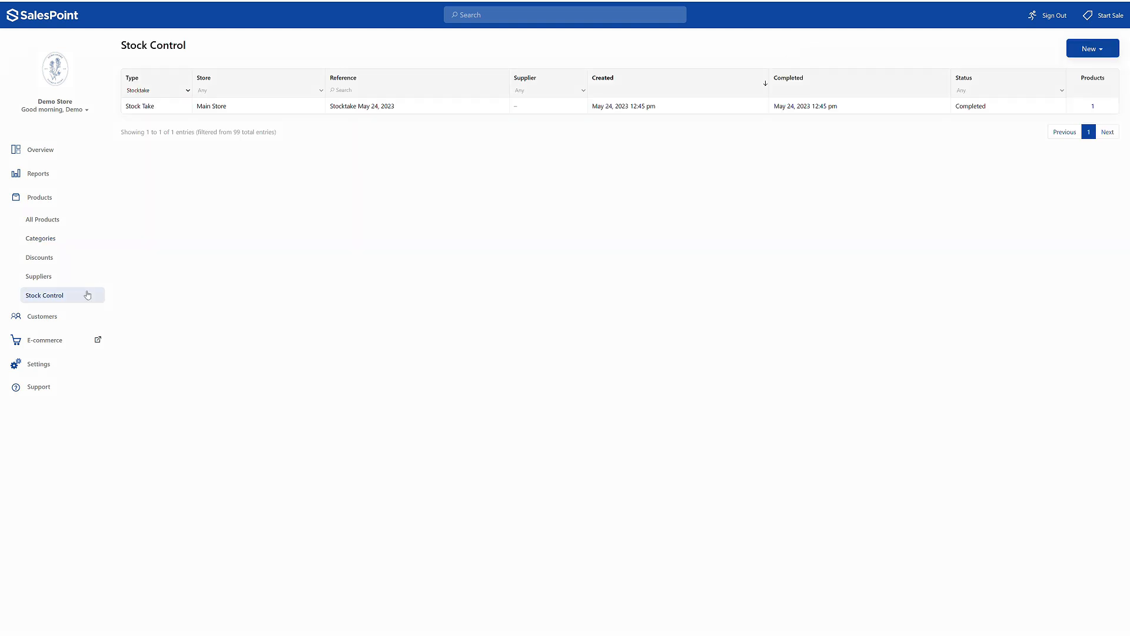
{"action": "left_click", "coordinate": [1090, 47]}
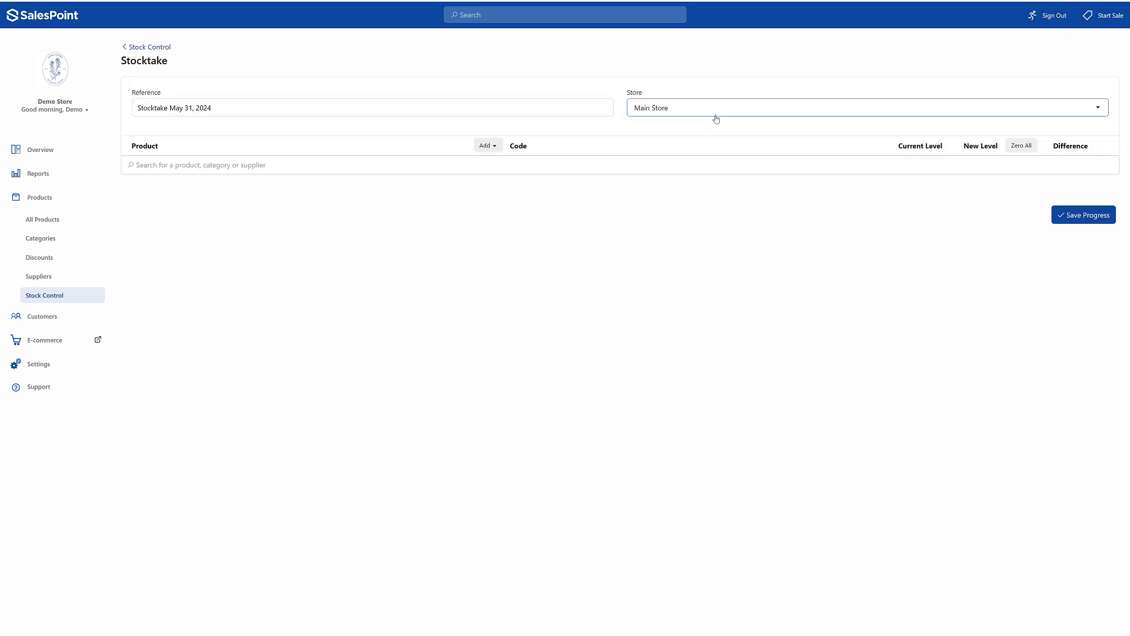
{"action": "left_click", "coordinate": [467, 160]}
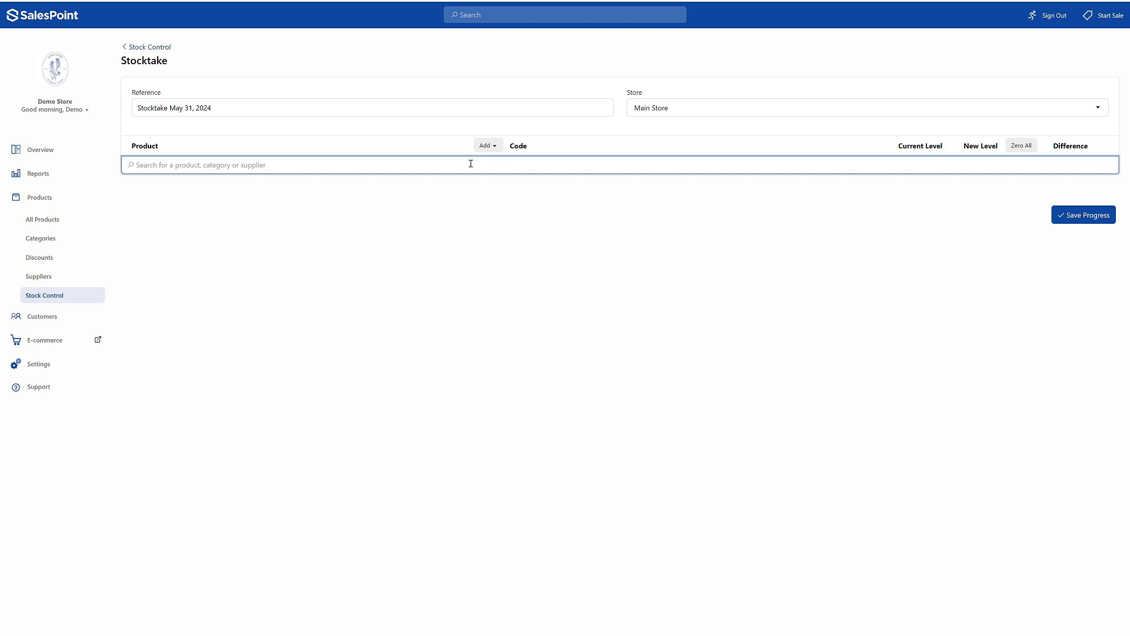
{"action": "left_click", "coordinate": [163, 48]}
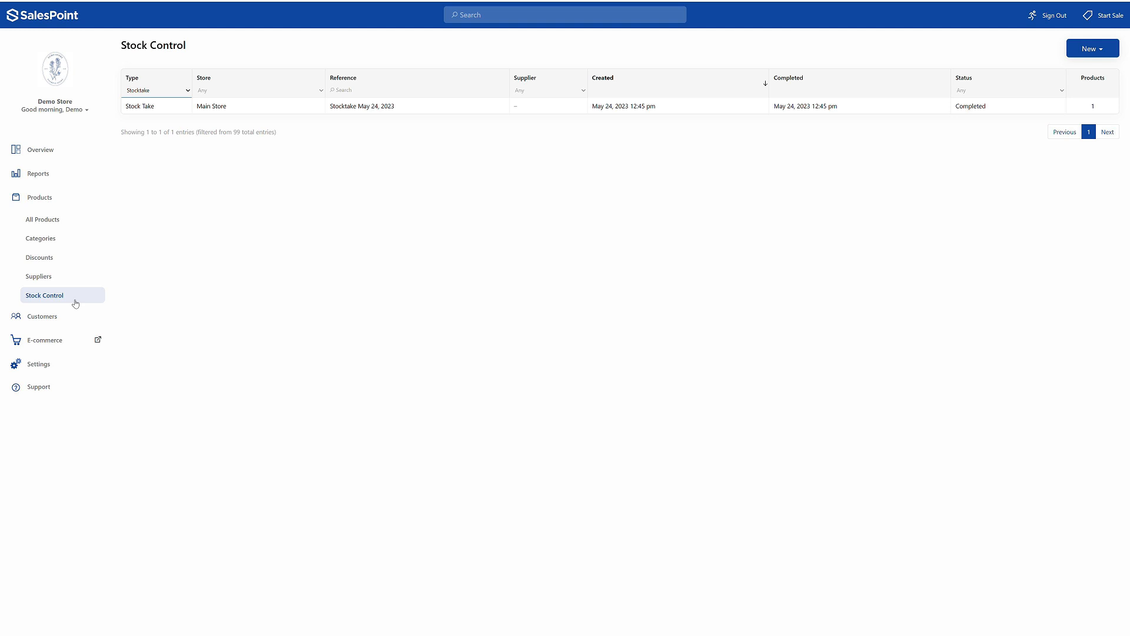
{"action": "left_click", "coordinate": [1093, 49]}
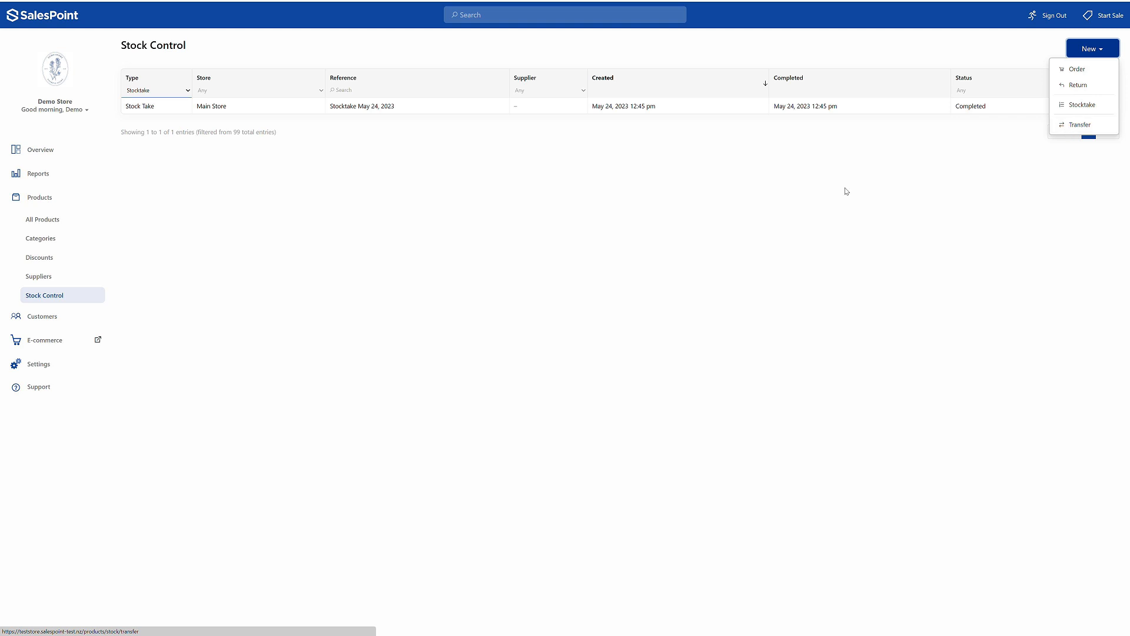
- View the suppliers page and return to the full product list
{"action": "left_click", "coordinate": [71, 286]}
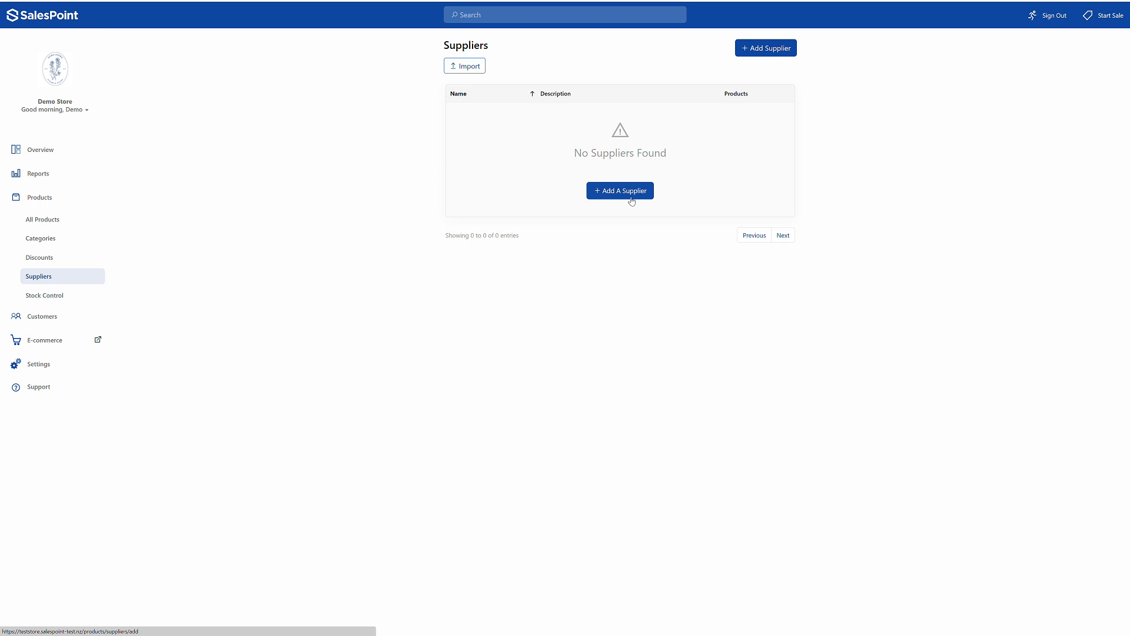
{"action": "left_click", "coordinate": [38, 219]}
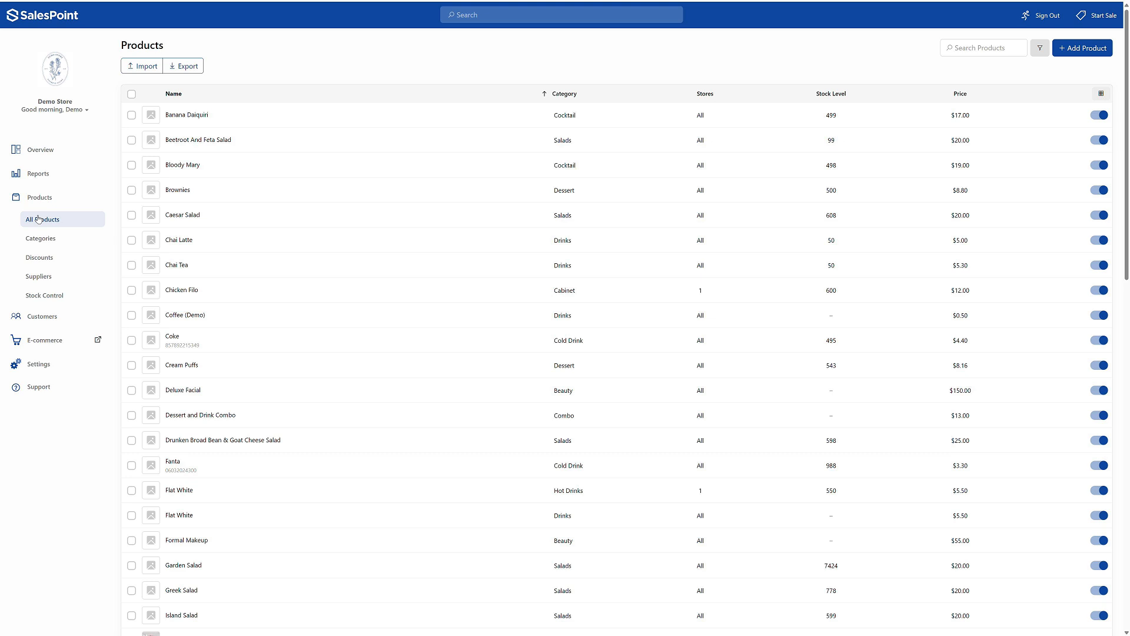
- Examine the customer list's name, category, store and status filters, and the blank form for adding a customer
{"action": "left_click", "coordinate": [62, 321]}
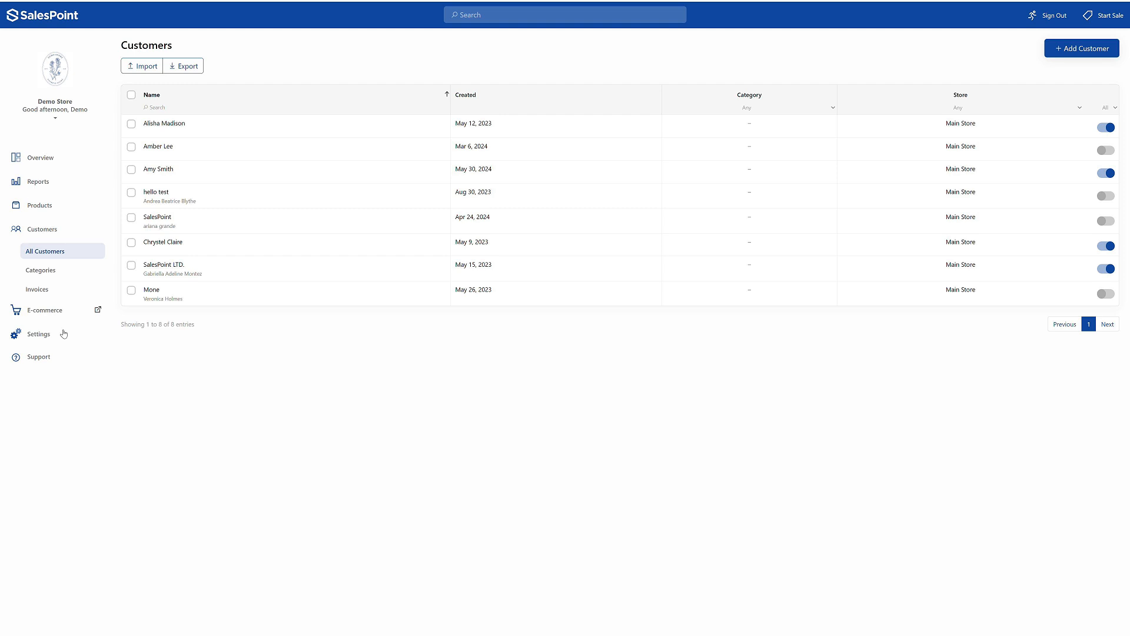
{"action": "left_click", "coordinate": [428, 107]}
{"action": "left_click", "coordinate": [701, 108]}
{"action": "left_click", "coordinate": [989, 107]}
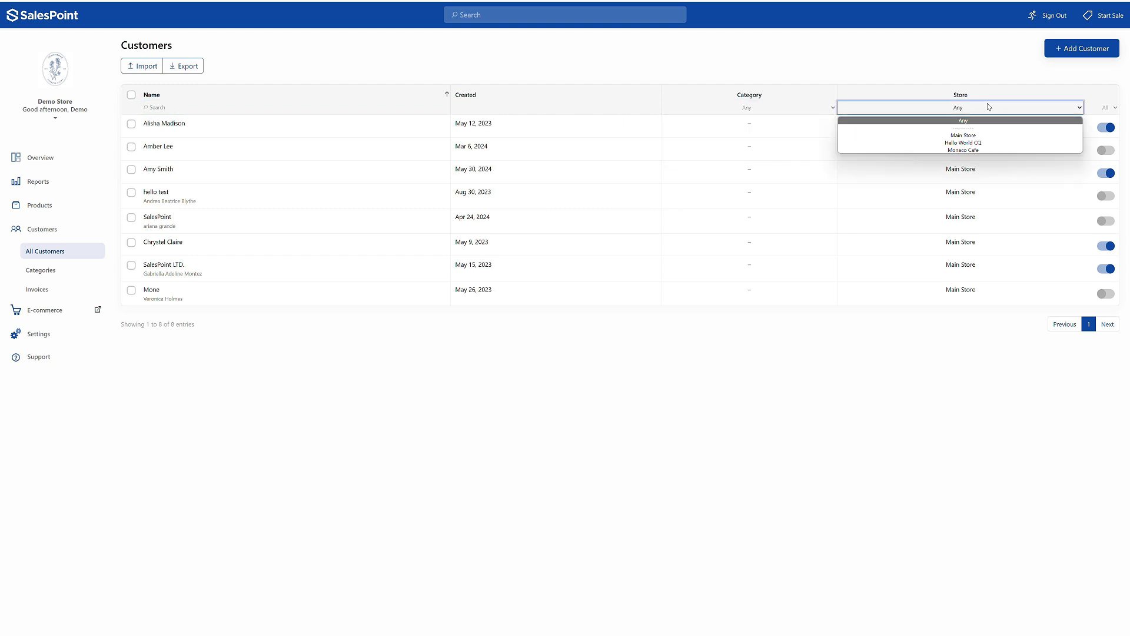
{"action": "left_click", "coordinate": [1099, 110]}
{"action": "left_click", "coordinate": [1099, 110]}
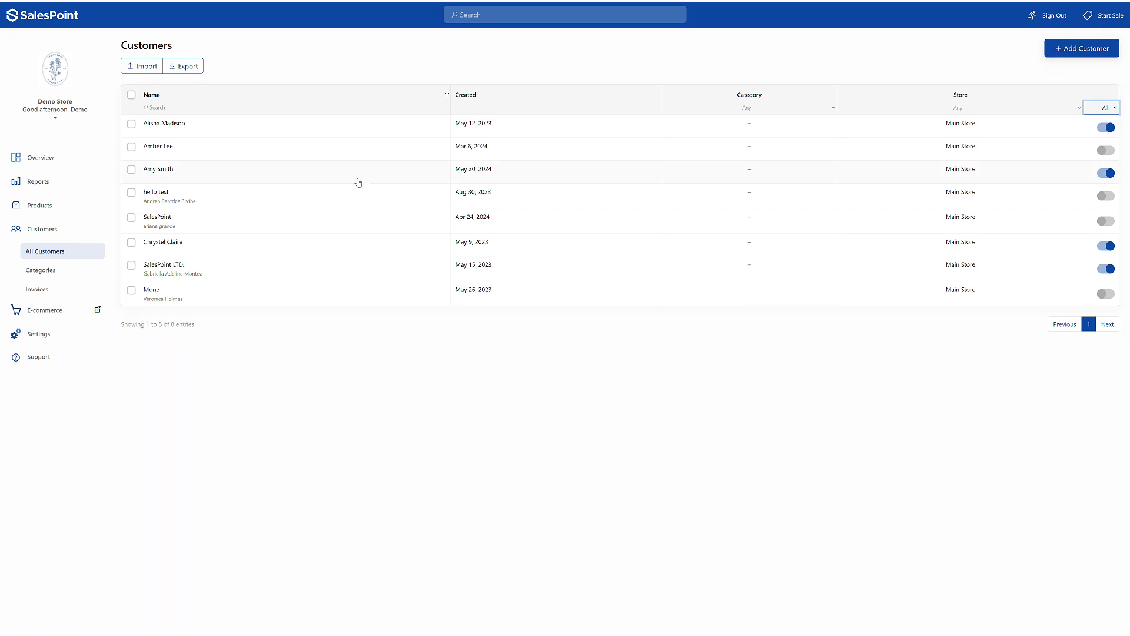
{"action": "left_click", "coordinate": [1089, 52]}
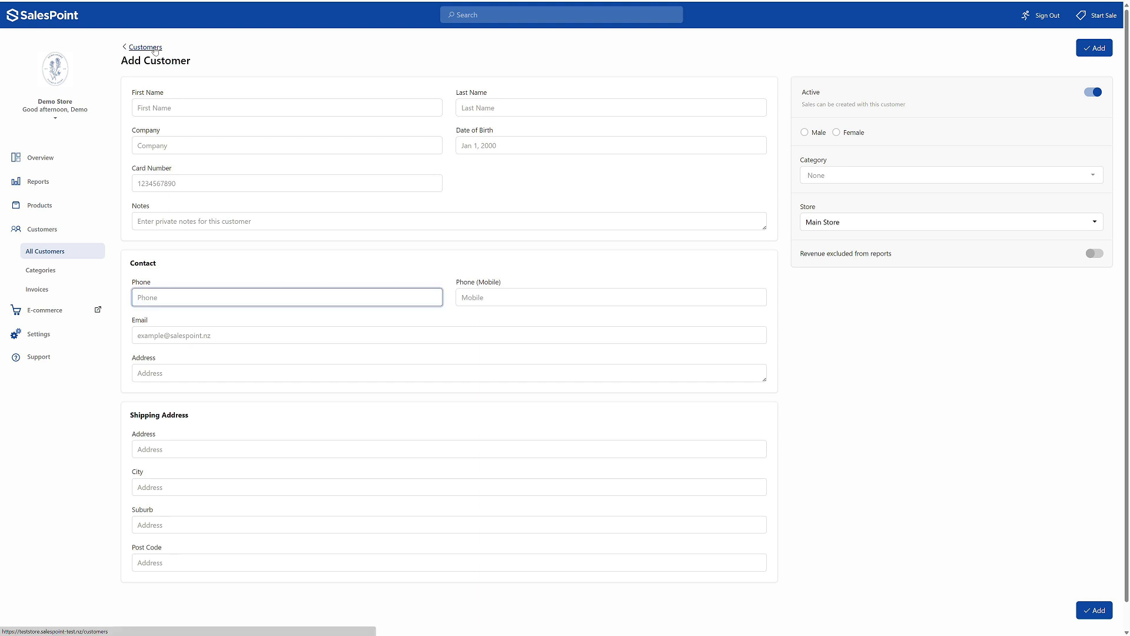
{"action": "left_click", "coordinate": [153, 47]}
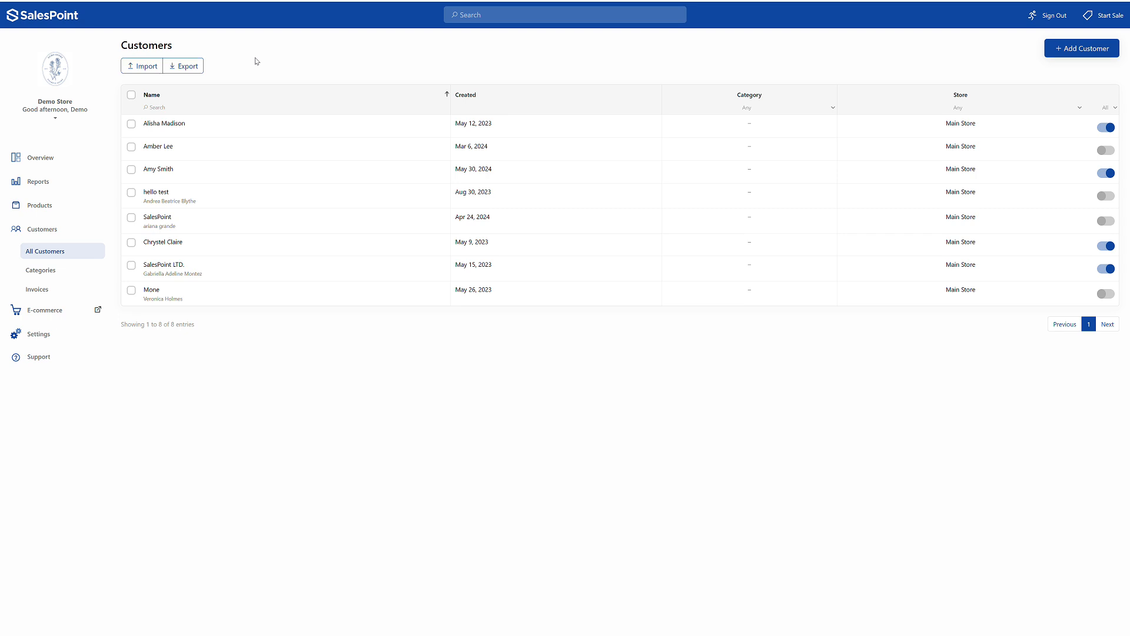
- Create a customer category named VIP with a 10% discount
{"action": "left_click", "coordinate": [83, 275]}
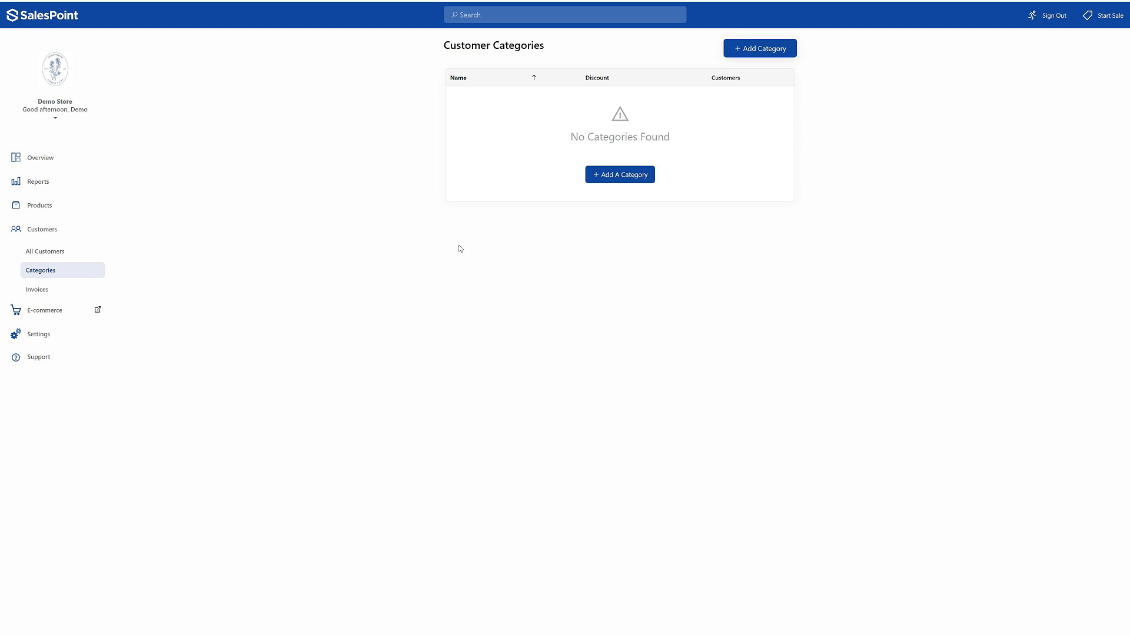
{"action": "left_click", "coordinate": [636, 176]}
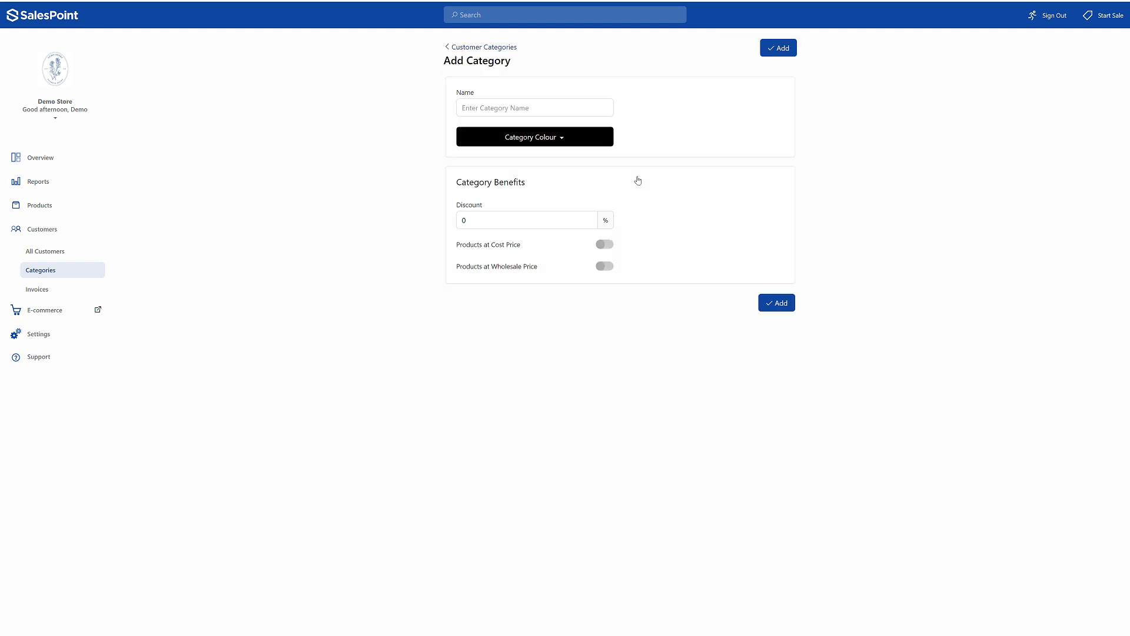
{"action": "left_click", "coordinate": [549, 104]}
{"action": "type", "text": "VIP"}
{"action": "key", "text": "Tab"}
{"action": "key", "text": "Tab"}
{"action": "type", "text": "10"}
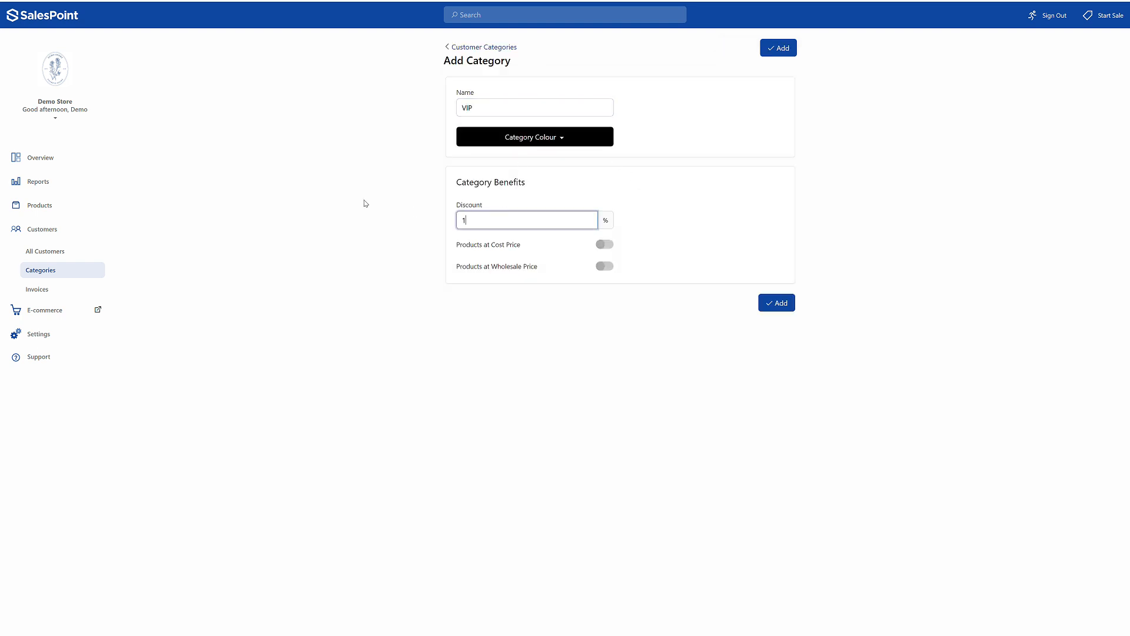
{"action": "left_click", "coordinate": [782, 305]}
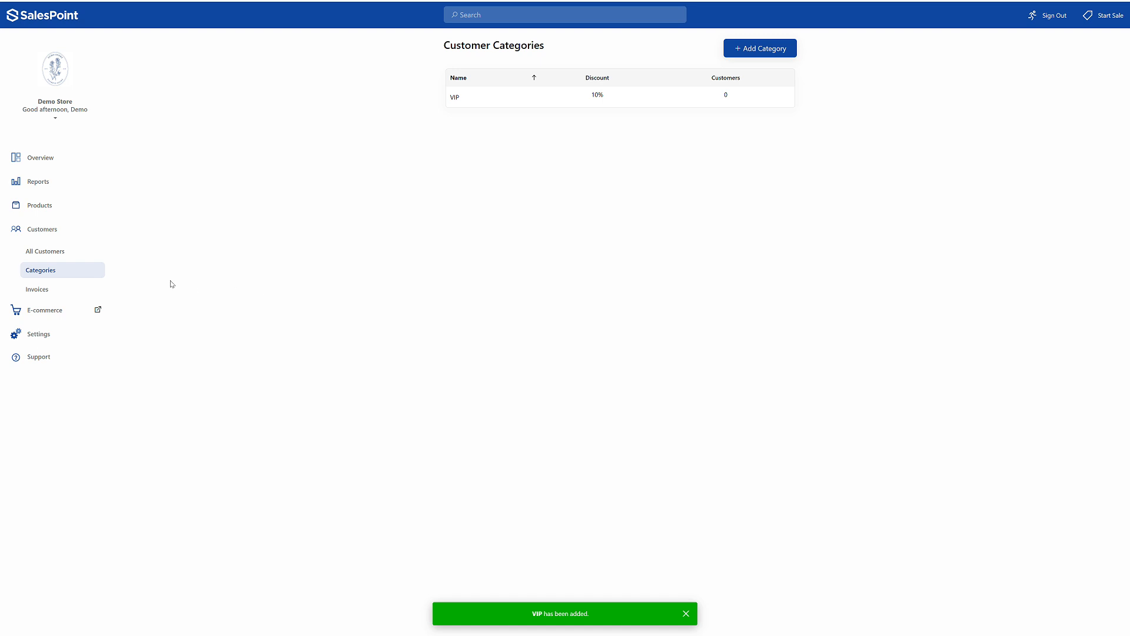
- Assign the VIP category to the customer created on May 30, 2024, and save the customer record
{"action": "left_click", "coordinate": [64, 251]}
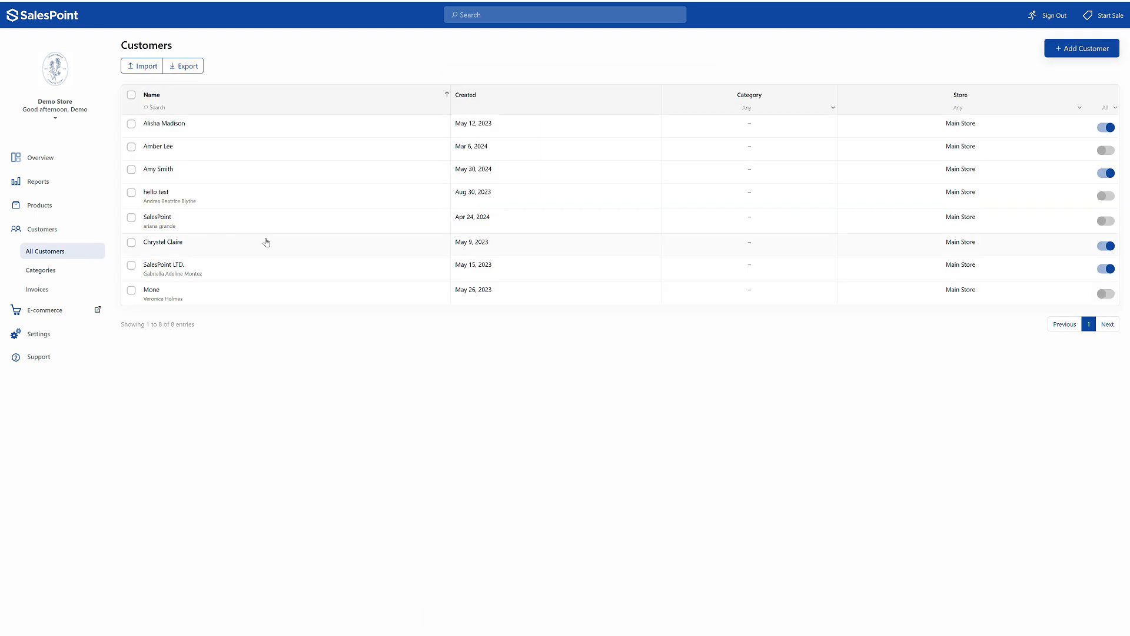
{"action": "left_click", "coordinate": [297, 173]}
{"action": "left_click", "coordinate": [883, 227]}
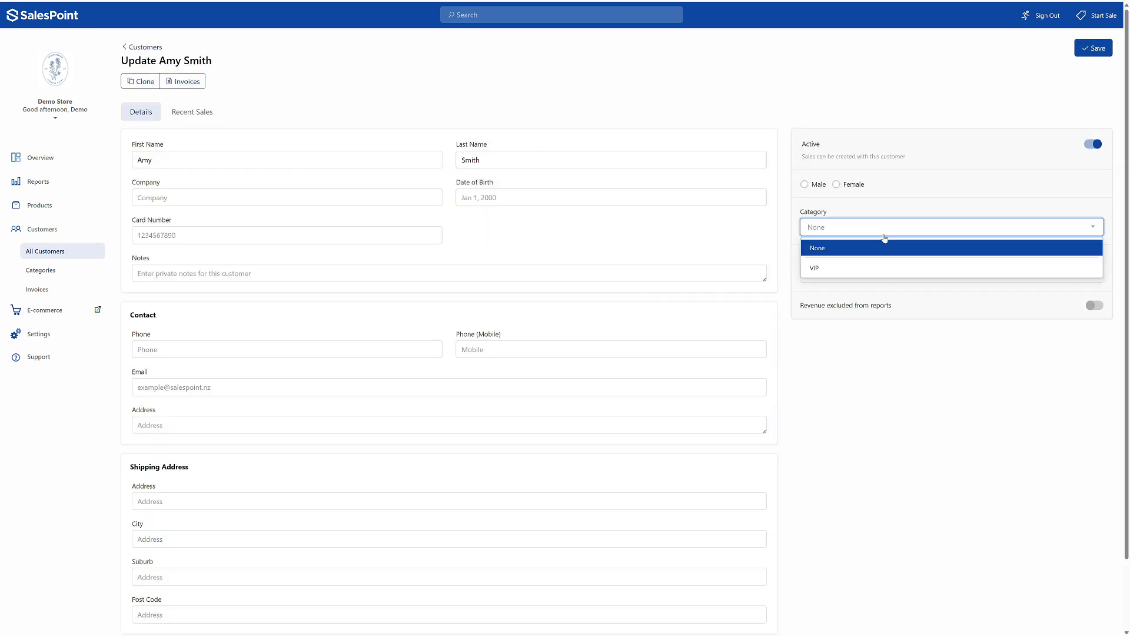
{"action": "left_click", "coordinate": [860, 264]}
{"action": "left_click", "coordinate": [1095, 50]}
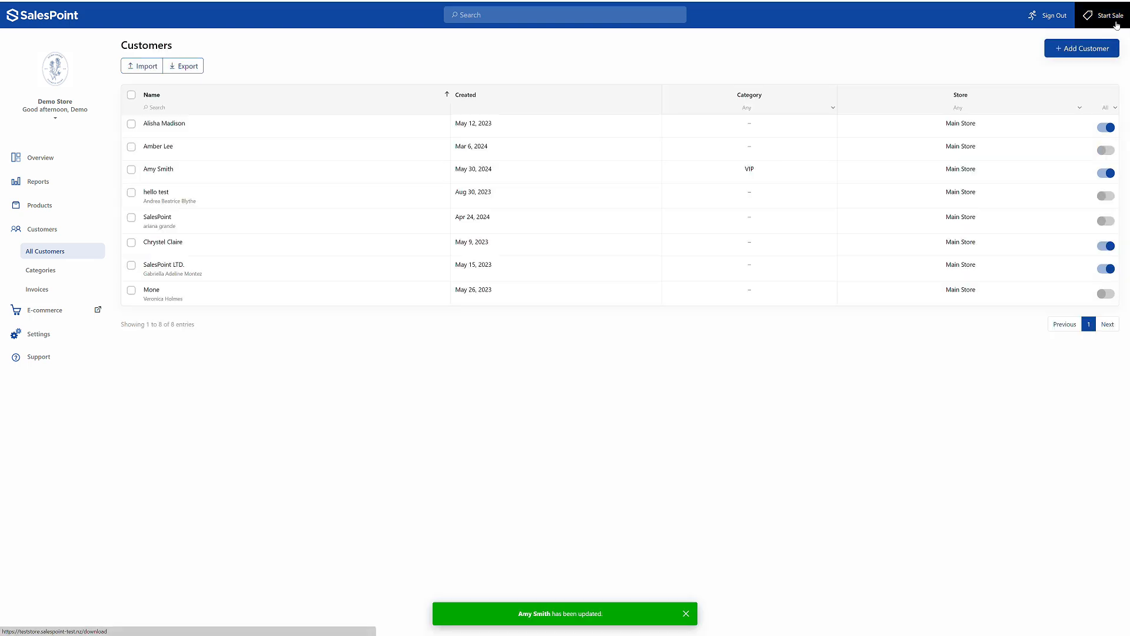
- Start a register sale, attach the VIP customer, and add a Flat White
{"action": "left_click", "coordinate": [1106, 16]}
{"action": "left_click", "coordinate": [1084, 66]}
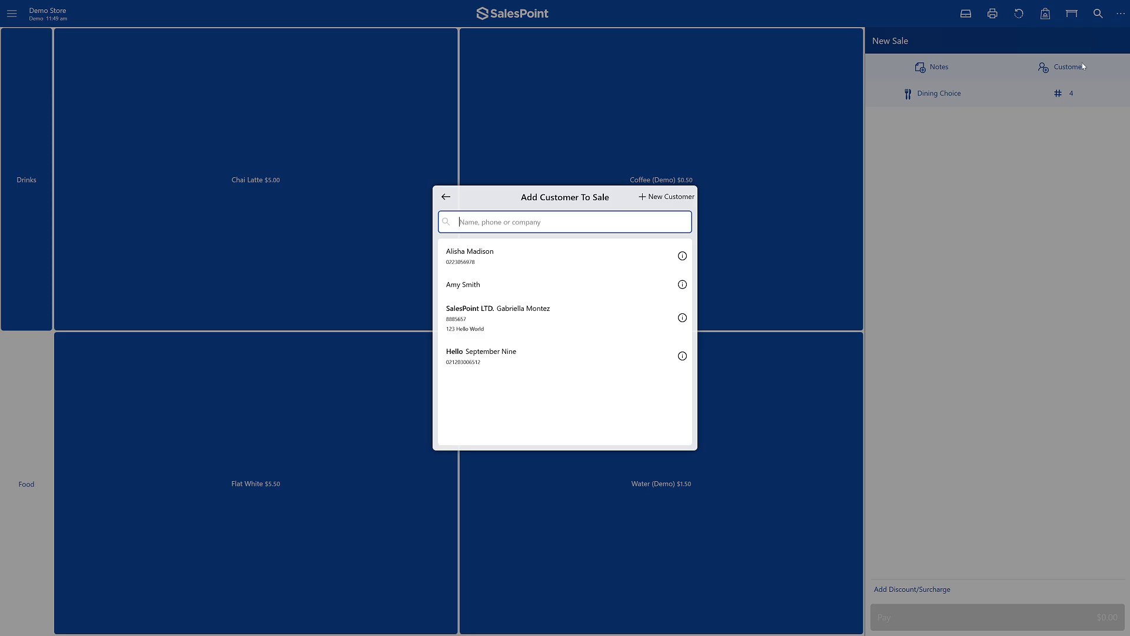
{"action": "left_click", "coordinate": [662, 295]}
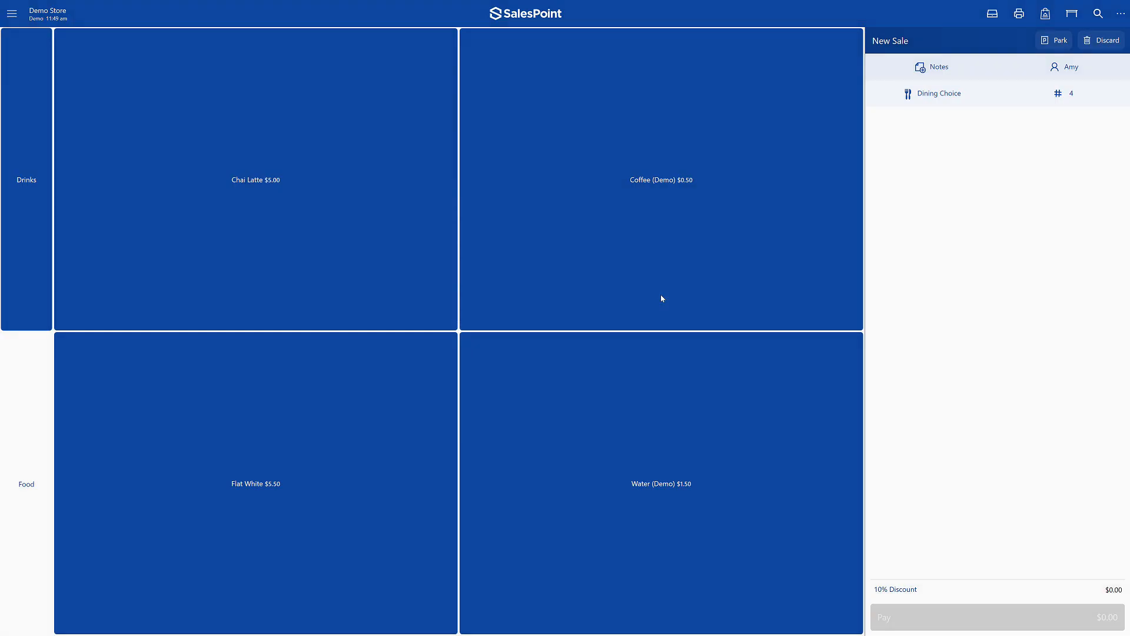
{"action": "left_click", "coordinate": [369, 434]}
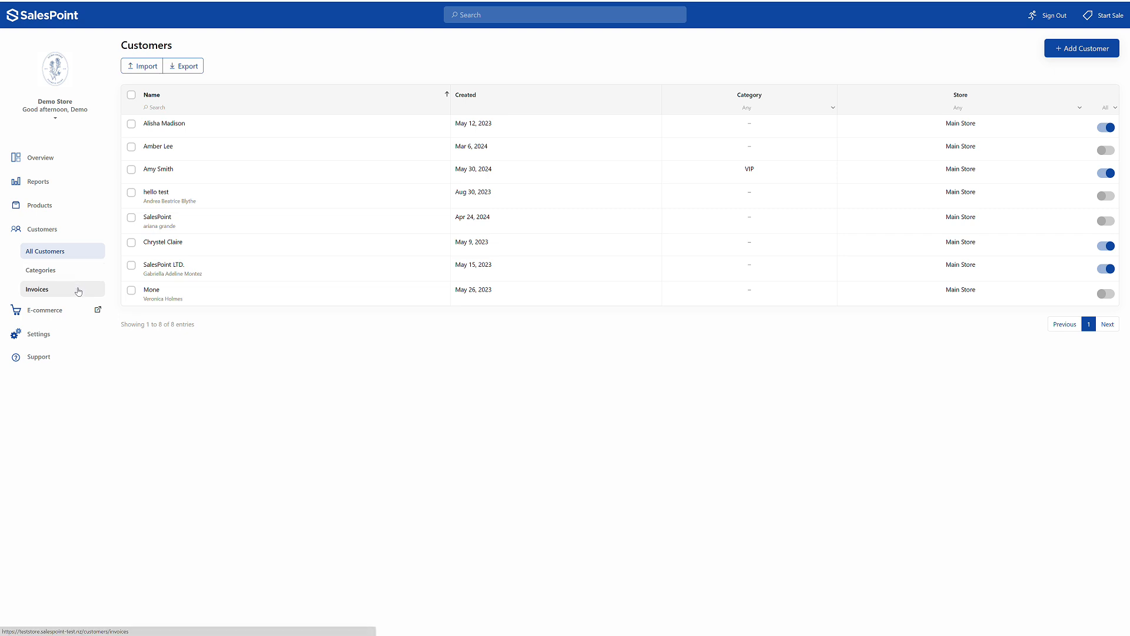
- Mark the newest unpaid customer invoice, created May 31, 2024 at 12:12 pm, as paid by cash
{"action": "left_click", "coordinate": [79, 292]}
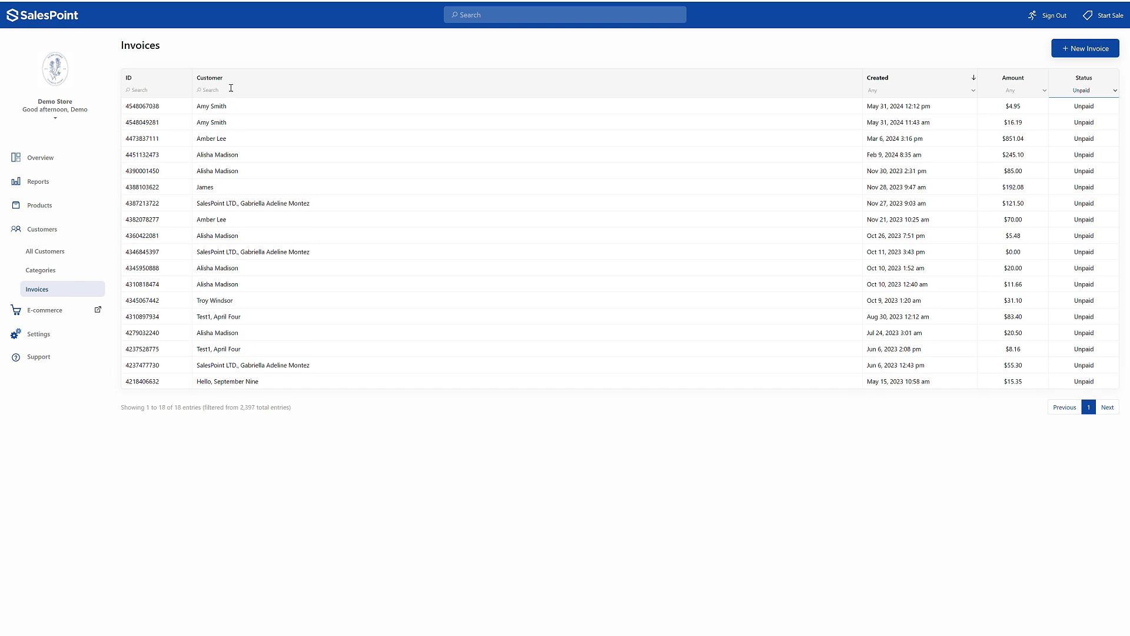
{"action": "left_click", "coordinate": [176, 90]}
{"action": "left_click", "coordinate": [247, 106]}
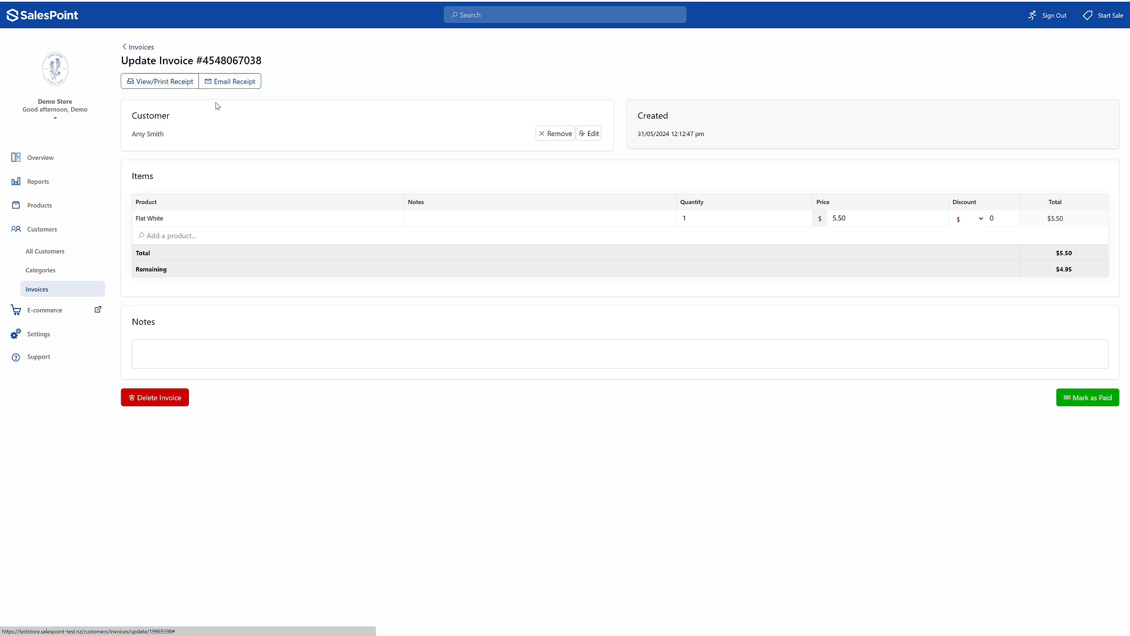
{"action": "left_click", "coordinate": [1078, 398]}
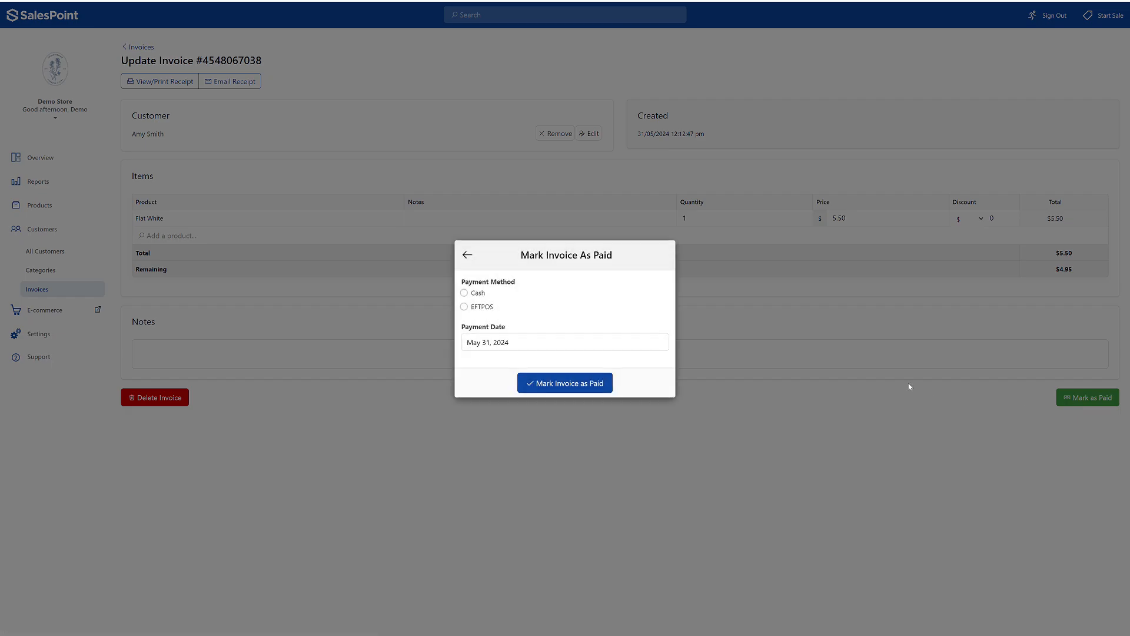
{"action": "left_click", "coordinate": [471, 294]}
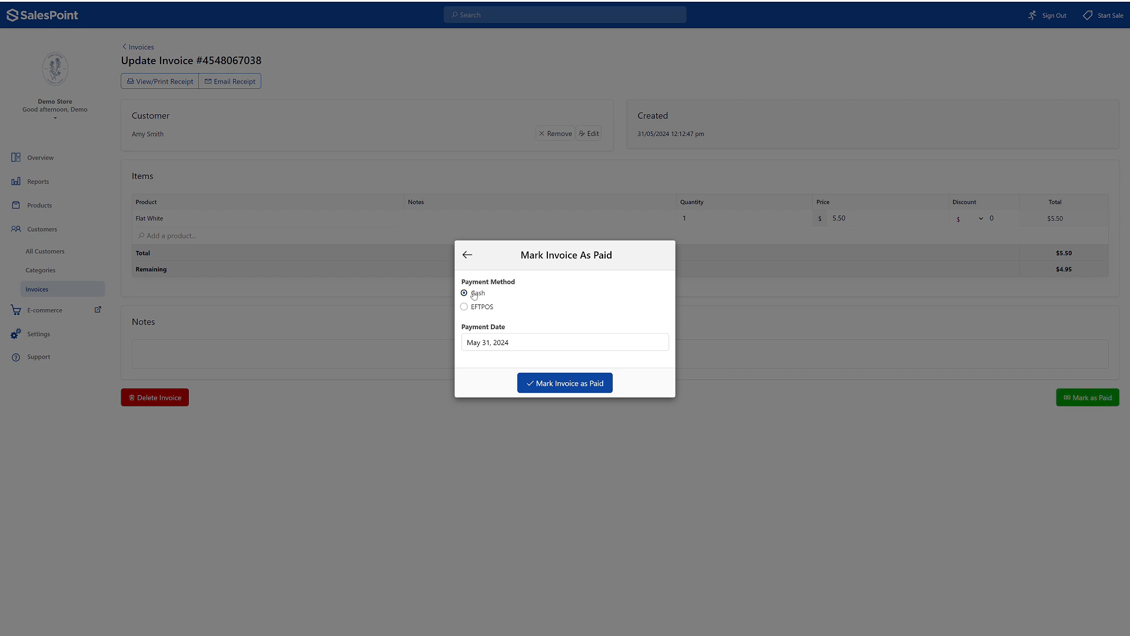
{"action": "left_click", "coordinate": [567, 383]}
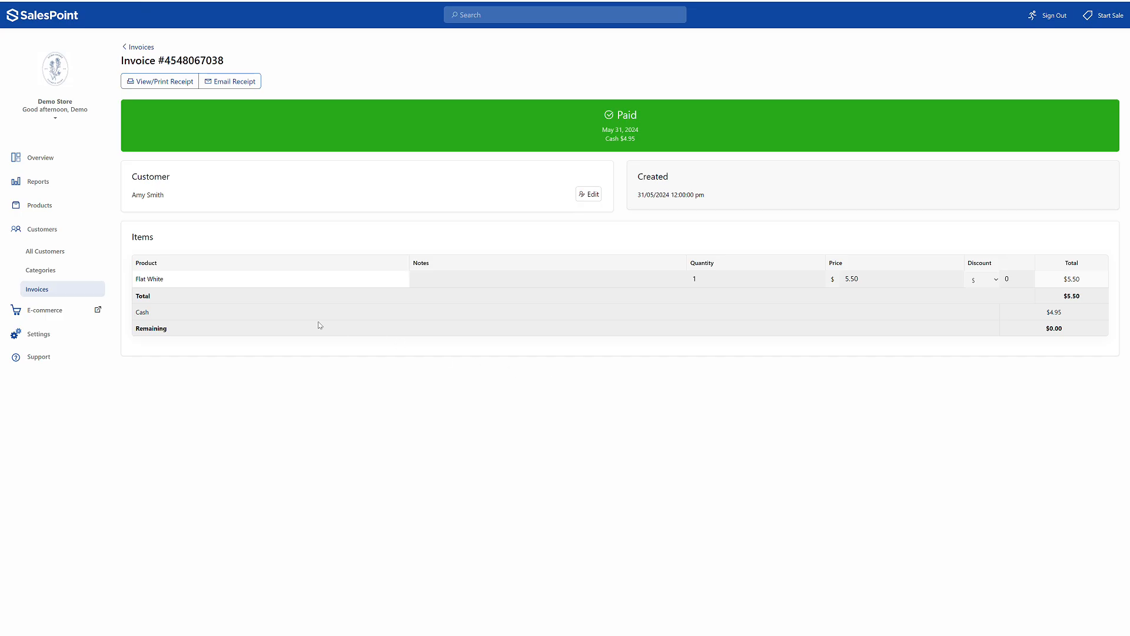
- Review the VIP customer's recent sales, and save the customer record without editing it
{"action": "left_click", "coordinate": [72, 255]}
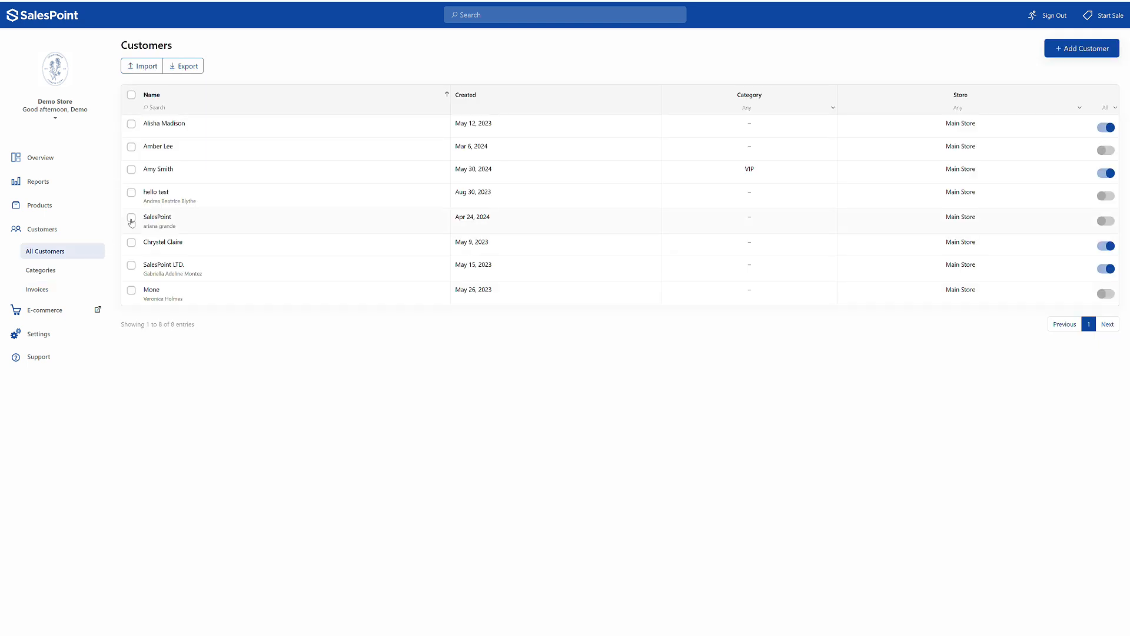
{"action": "left_click", "coordinate": [170, 176]}
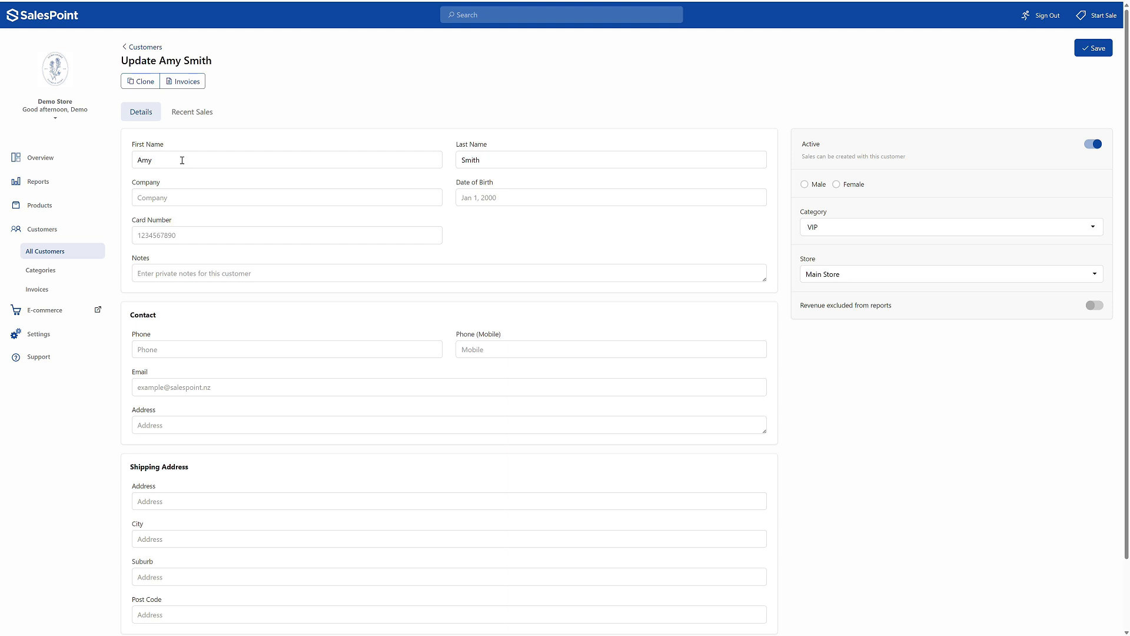
{"action": "left_click", "coordinate": [192, 112]}
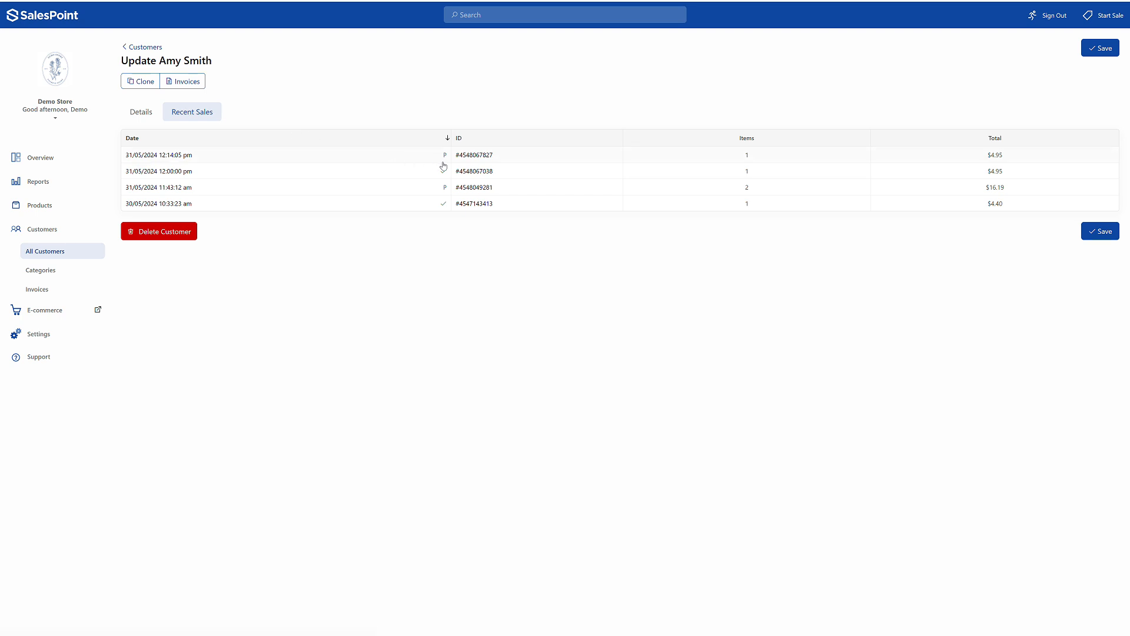
{"action": "left_click", "coordinate": [1096, 49]}
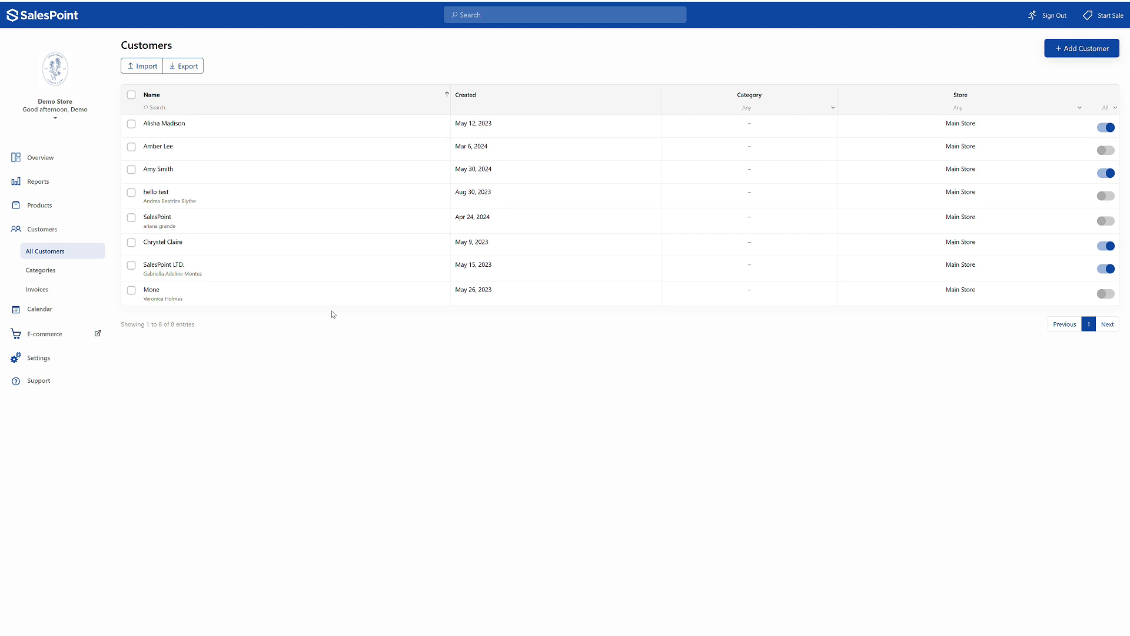
- Enable customer loyalty with $1 earned for every $10 spent, and save the customer settings
{"action": "left_click", "coordinate": [91, 360]}
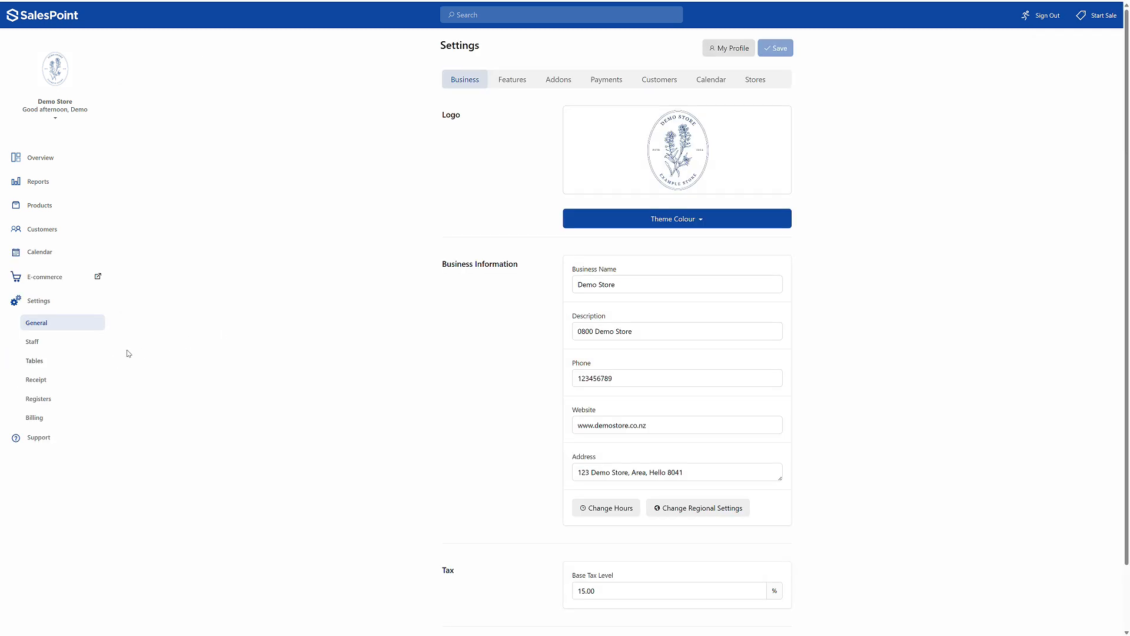
{"action": "left_click", "coordinate": [651, 88]}
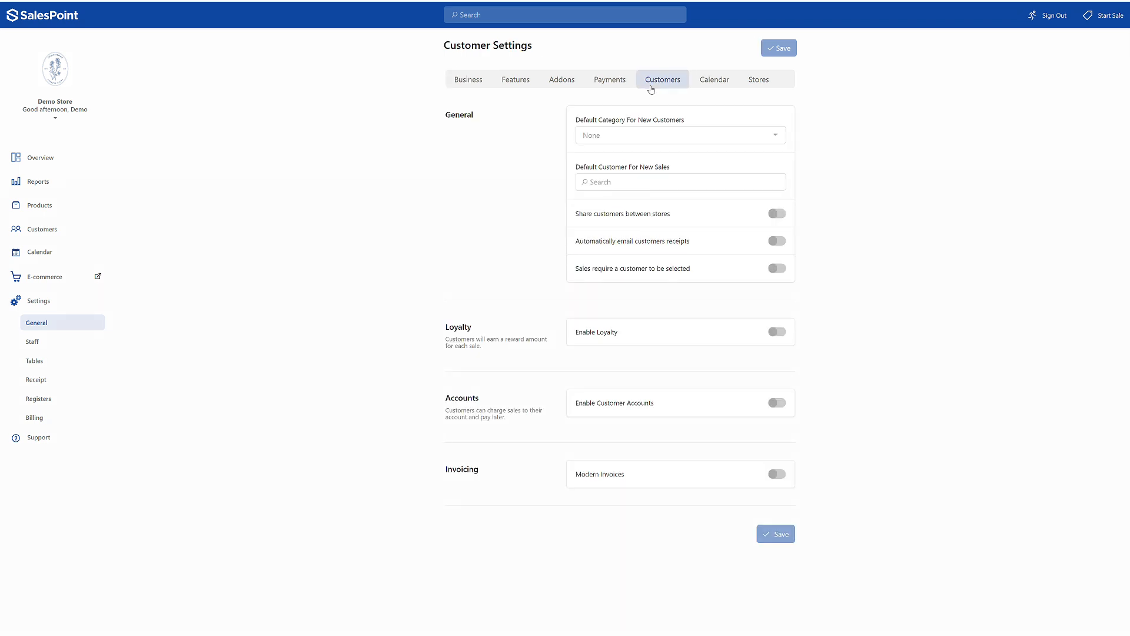
{"action": "left_click", "coordinate": [777, 331]}
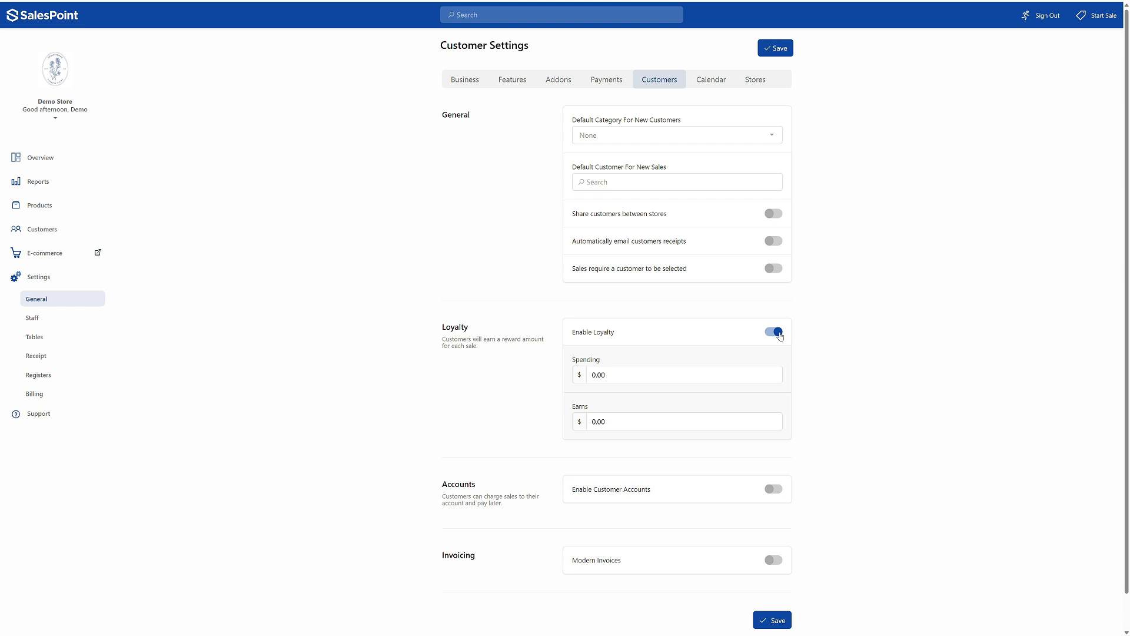
{"action": "left_click", "coordinate": [598, 422]}
{"action": "type", "text": "1"}
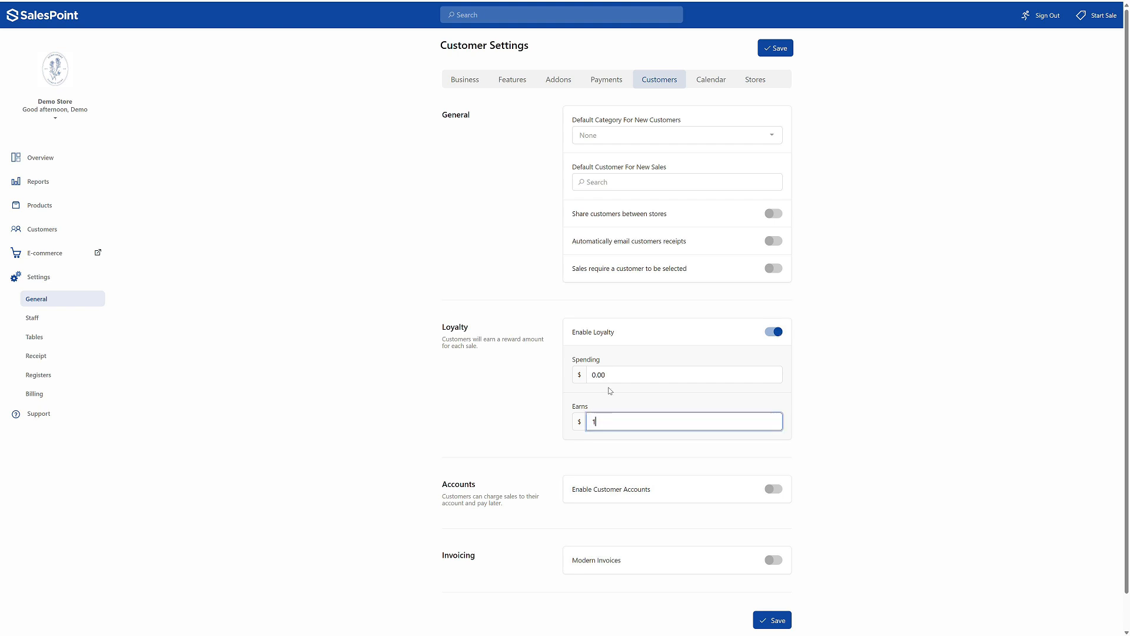
{"action": "left_click", "coordinate": [611, 375]}
{"action": "type", "text": "10"}
{"action": "left_click", "coordinate": [775, 52]}
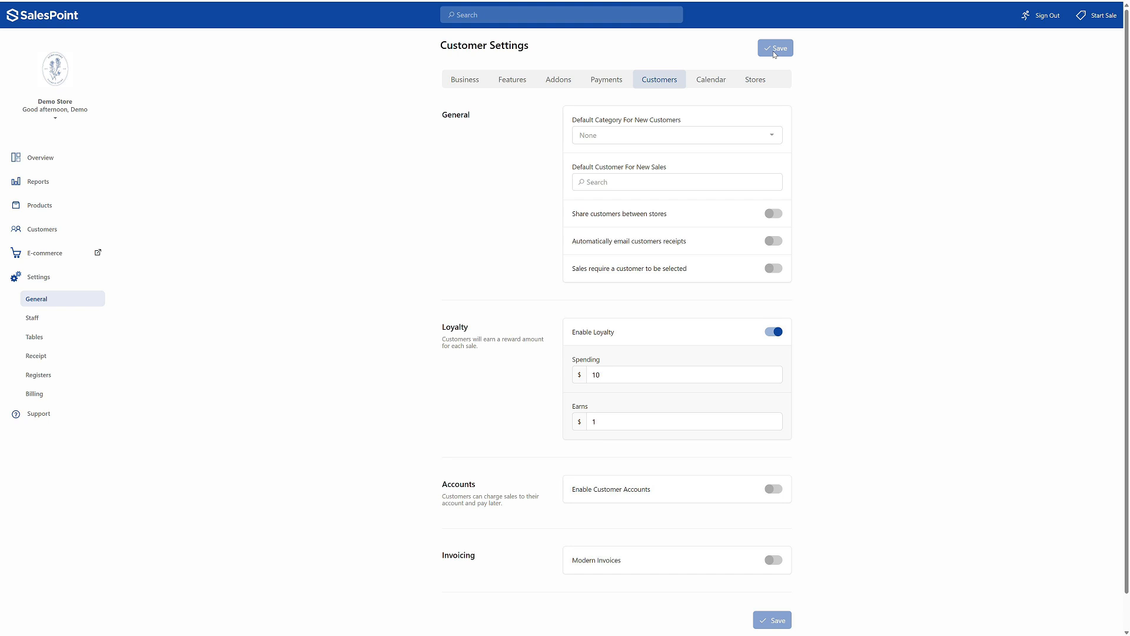
- Turn on Earns Loyalty for the Flat White product and save it
{"action": "left_click", "coordinate": [39, 205]}
{"action": "left_click", "coordinate": [209, 478]}
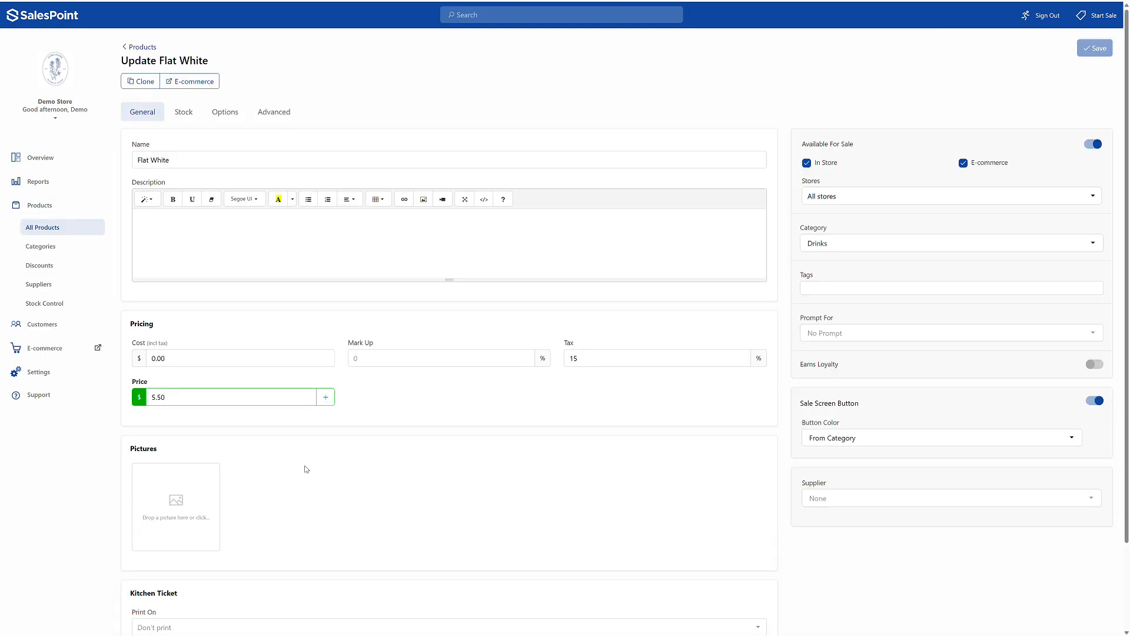
{"action": "left_click", "coordinate": [1095, 364]}
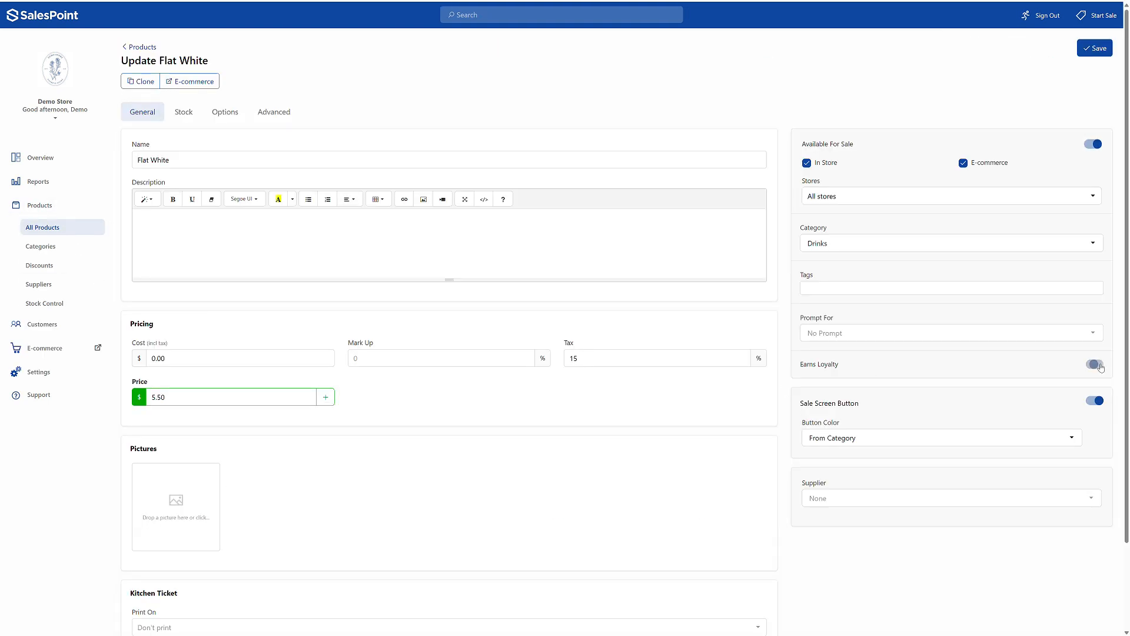
{"action": "left_click", "coordinate": [1094, 48]}
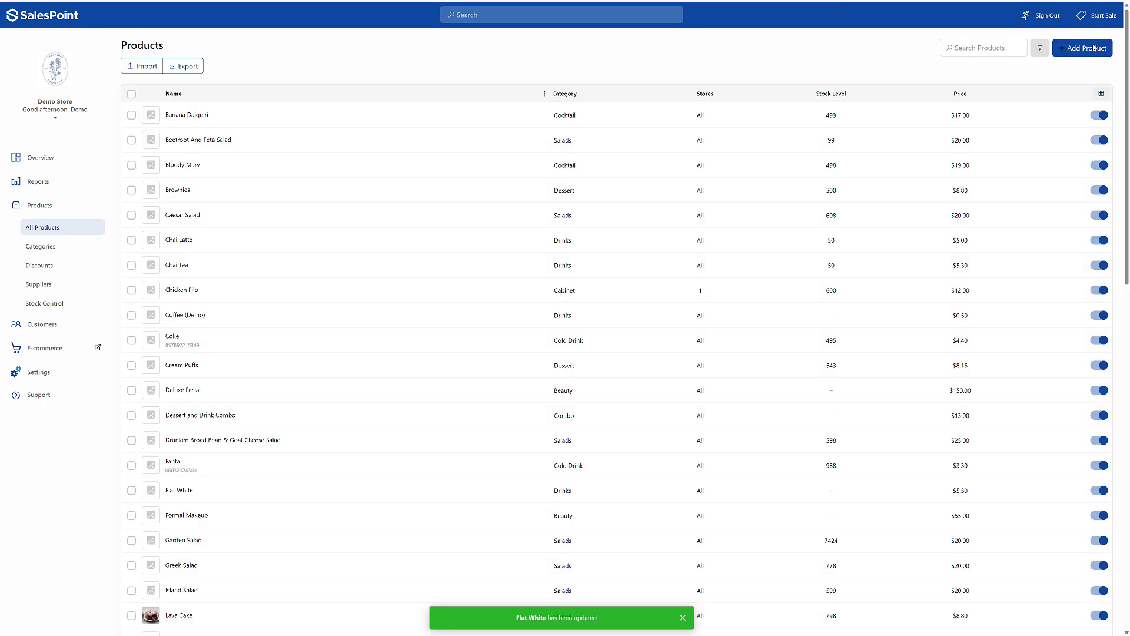
- Start a new register sale for the customer created on May 30, 2024, and add a Coffee (Demo)
{"action": "left_click", "coordinate": [1105, 15]}
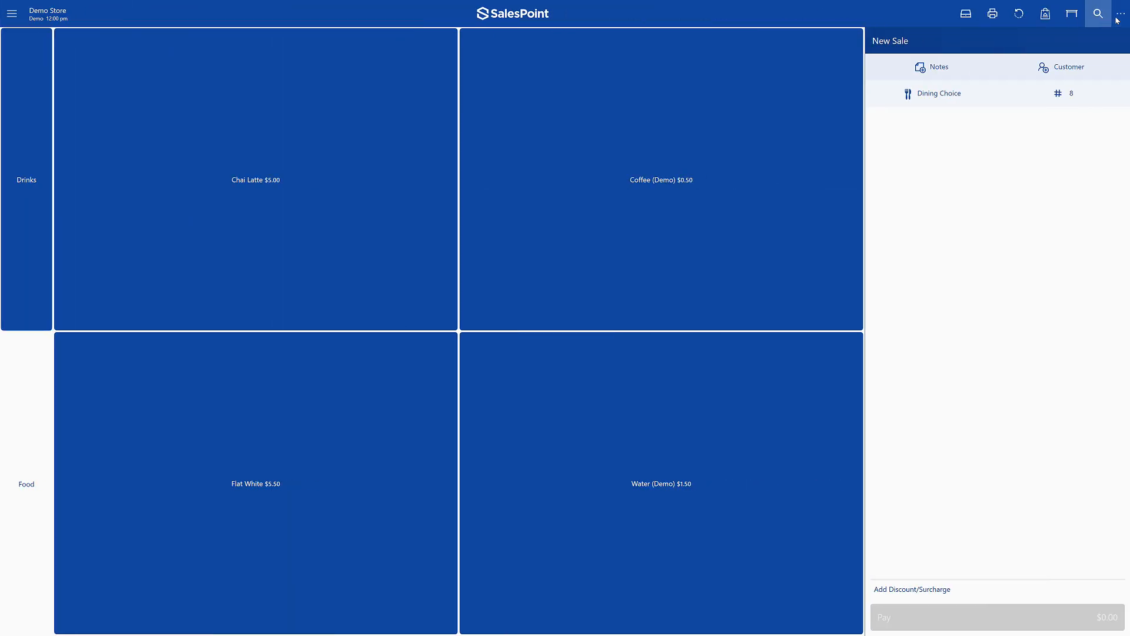
{"action": "left_click", "coordinate": [1090, 68]}
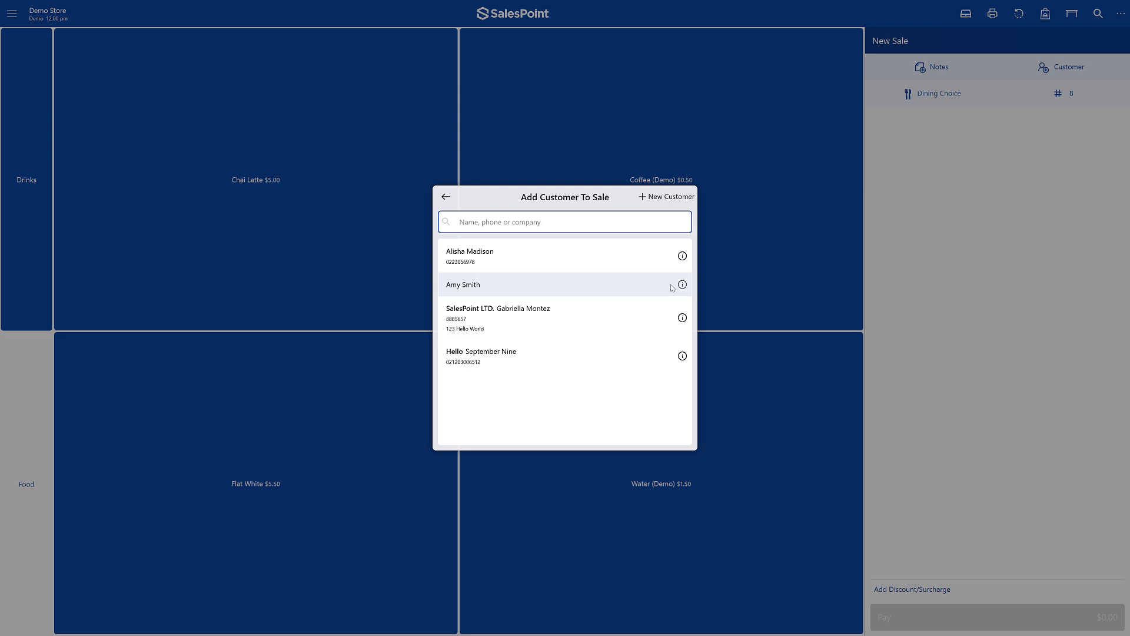
{"action": "left_click", "coordinate": [652, 292]}
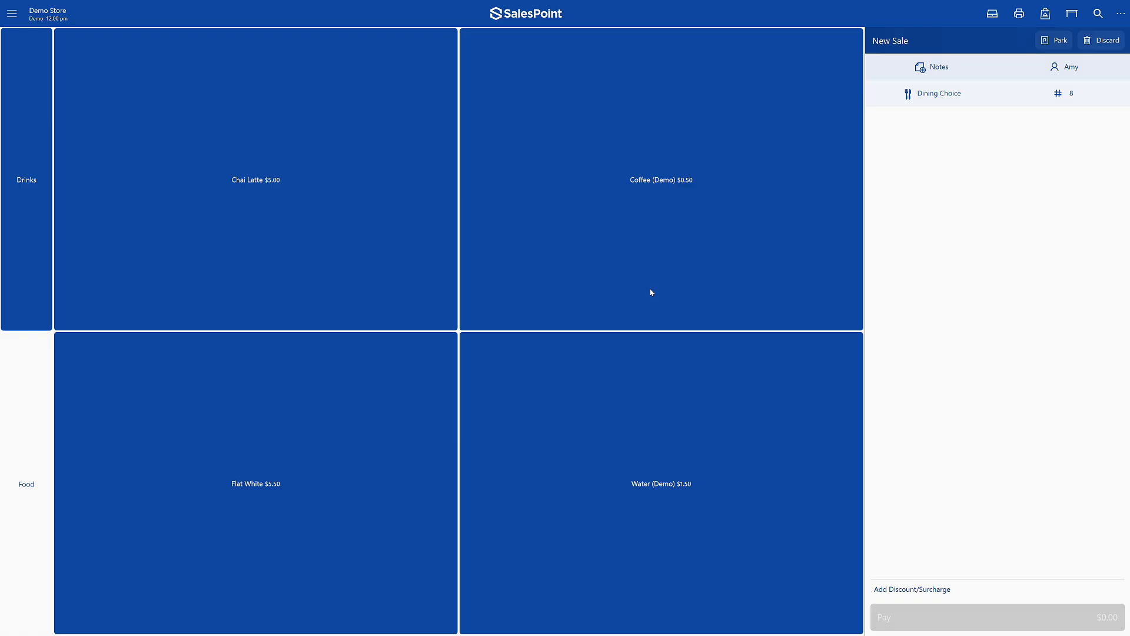
{"action": "left_click", "coordinate": [651, 292]}
- Set the Coffee (Demo) price in the sale to $10 and take full payment in cash
{"action": "left_click", "coordinate": [958, 120]}
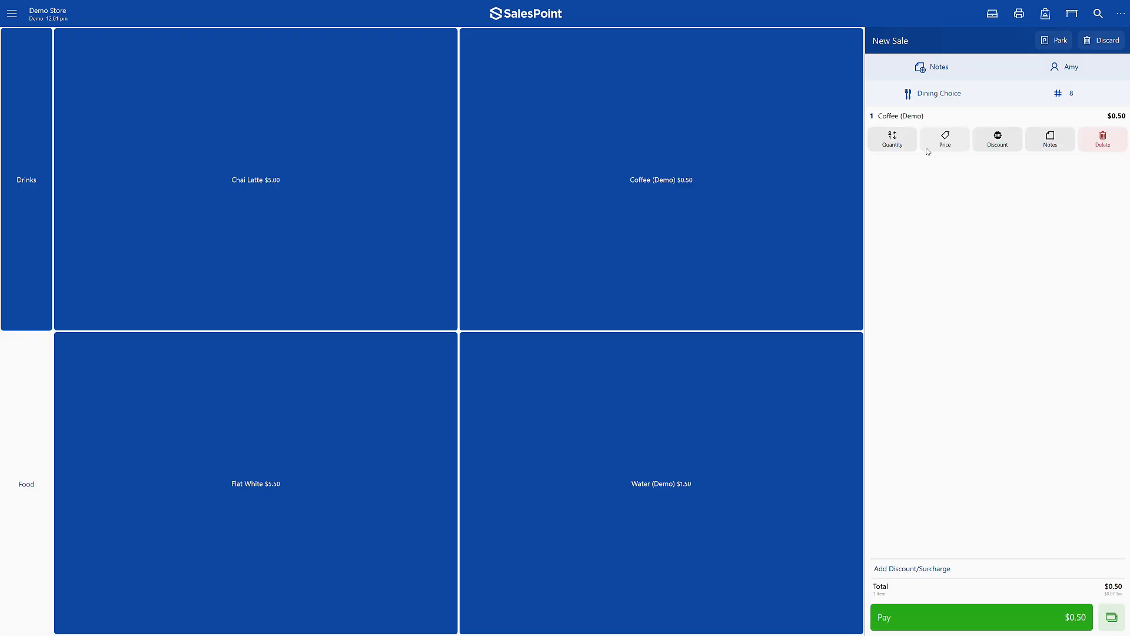
{"action": "left_click", "coordinate": [926, 149]}
{"action": "type", "text": "10"}
{"action": "key", "text": "Return"}
{"action": "left_click", "coordinate": [923, 618]}
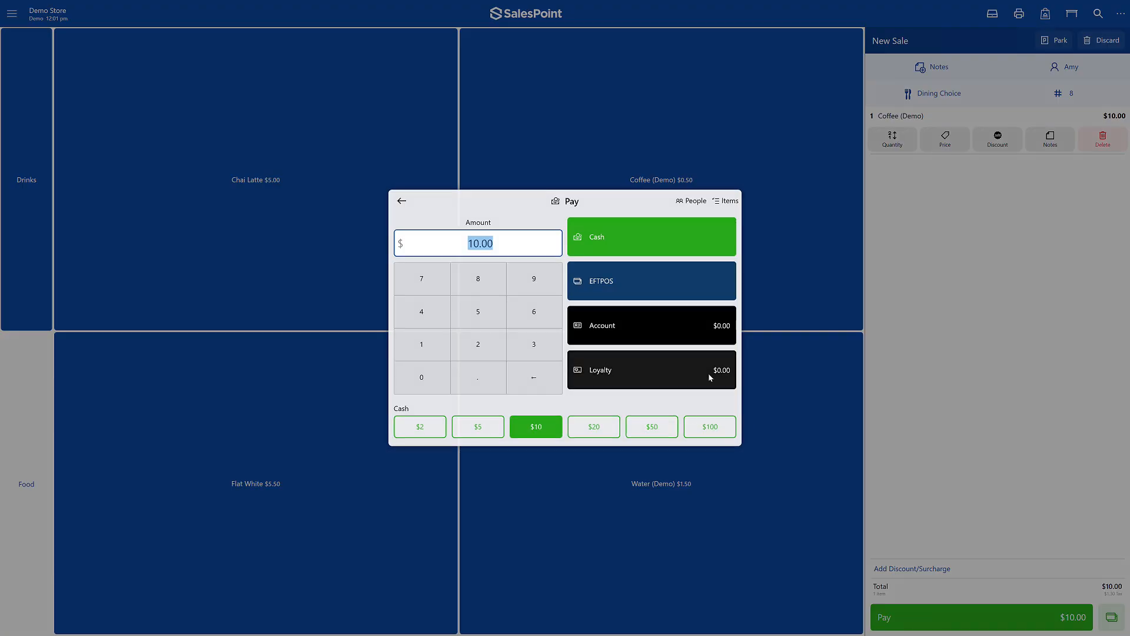
{"action": "left_click", "coordinate": [649, 238]}
{"action": "left_click", "coordinate": [540, 395]}
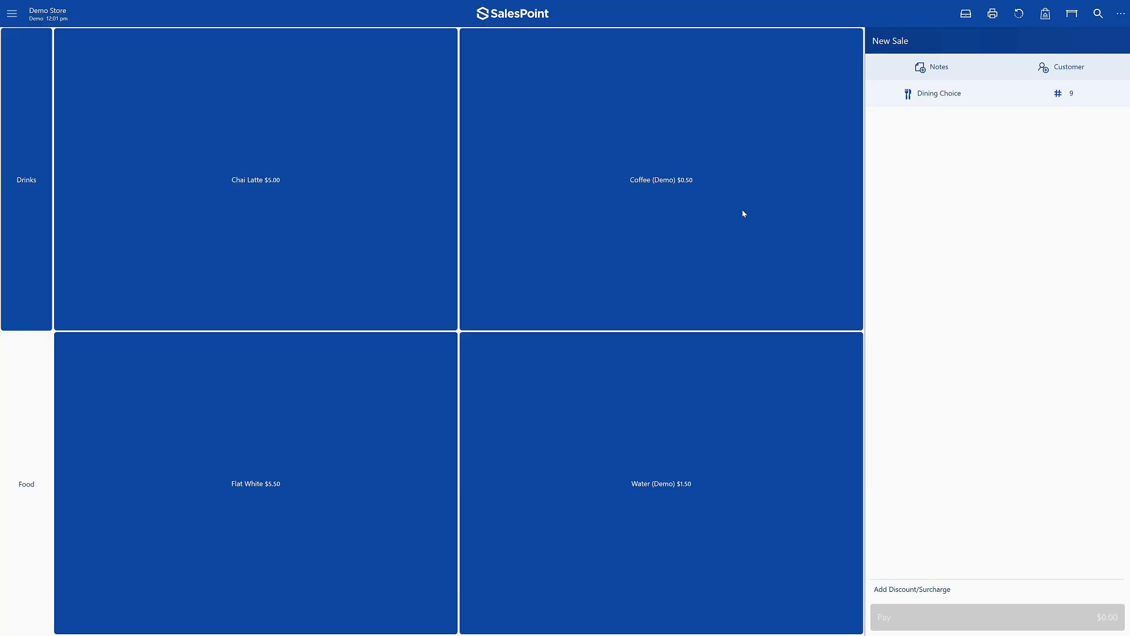
- Check the same customer's loyalty balance and last sale from the register, and close the customer details
{"action": "left_click", "coordinate": [1042, 66]}
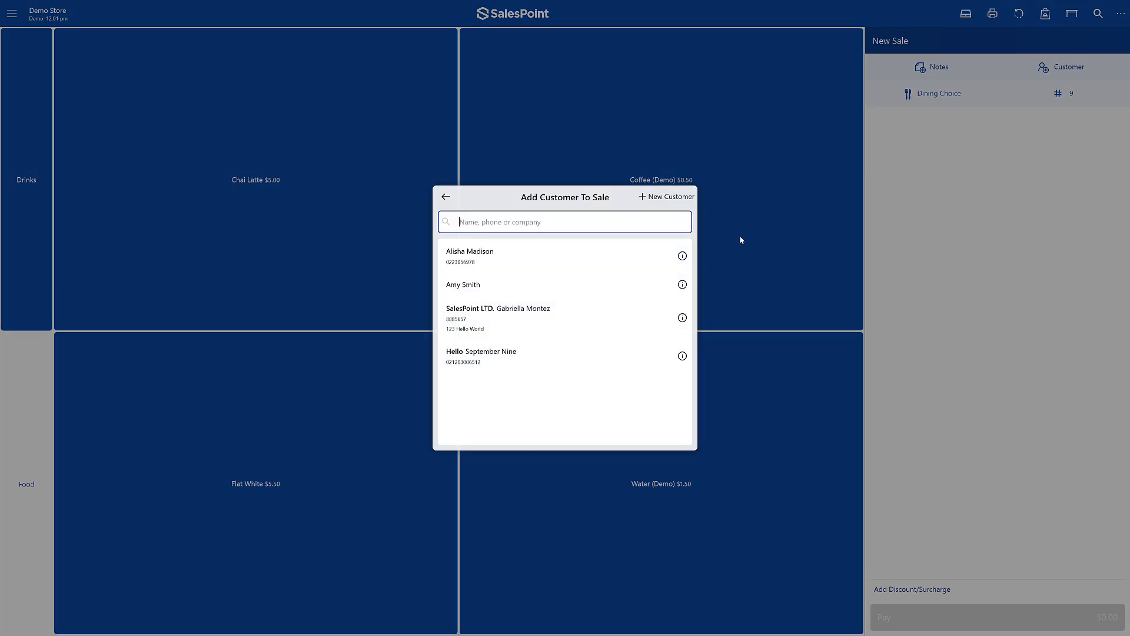
{"action": "left_click", "coordinate": [683, 285]}
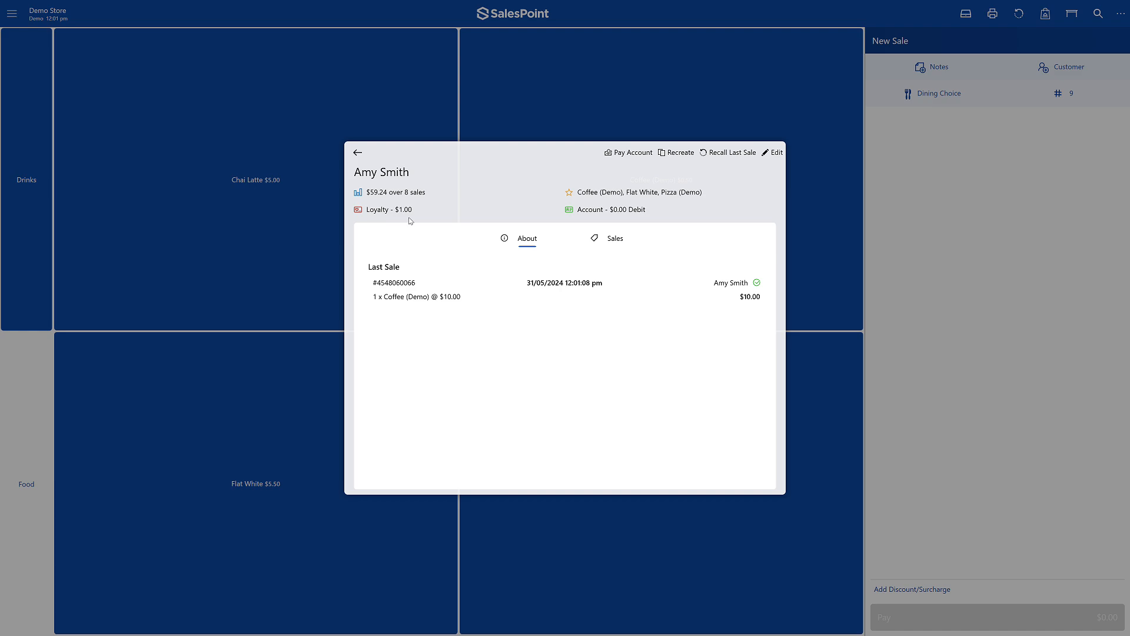
{"action": "left_click", "coordinate": [358, 153]}
{"action": "left_click", "coordinate": [447, 197]}
- Check the customers' loyalty balances in the dashboard's customer list
{"action": "left_click", "coordinate": [12, 13]}
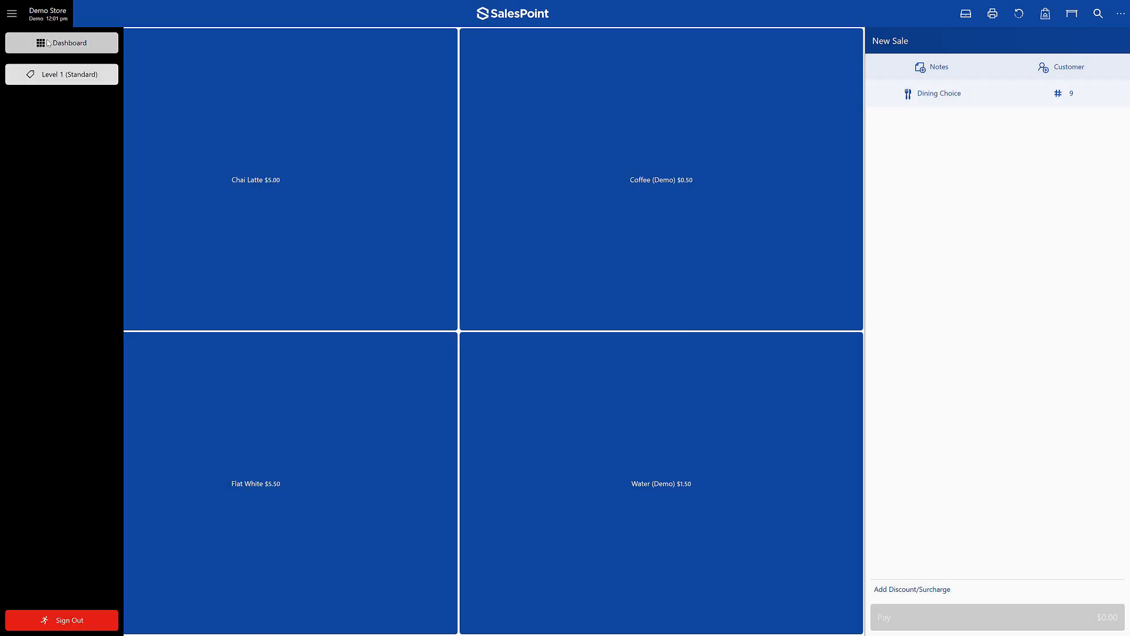
{"action": "left_click", "coordinate": [48, 42]}
{"action": "left_click", "coordinate": [84, 238]}
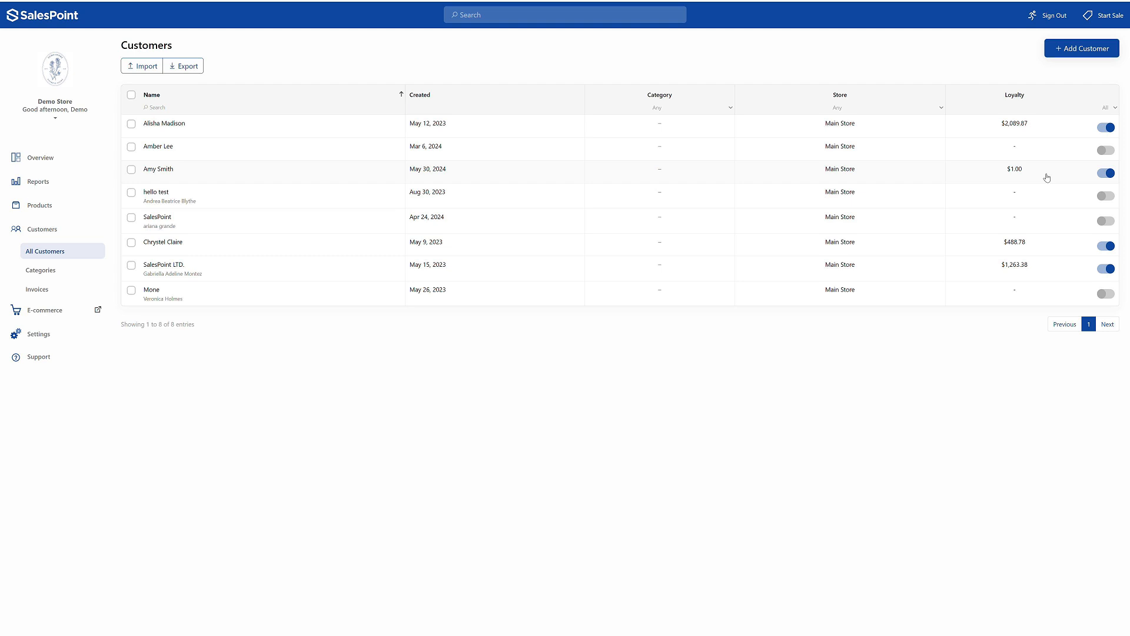
- Make a register sale of one Coffee (Demo) for the customer created on May 30, 2024, paying the $0.50 with Loyalty
{"action": "left_click", "coordinate": [1104, 15]}
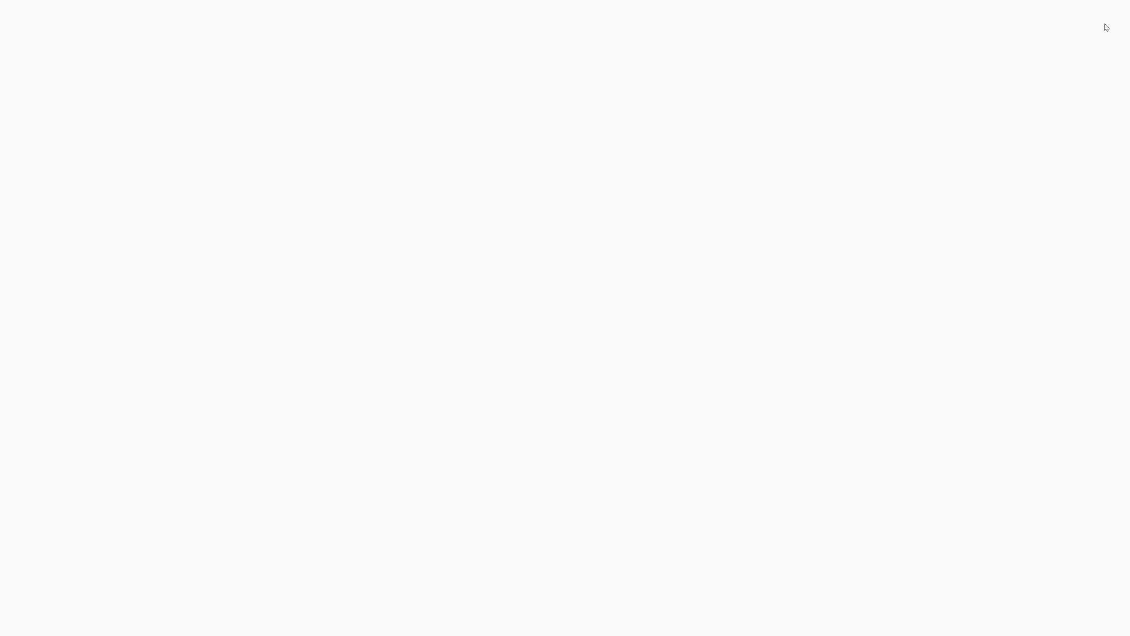
{"action": "left_click", "coordinate": [1042, 71]}
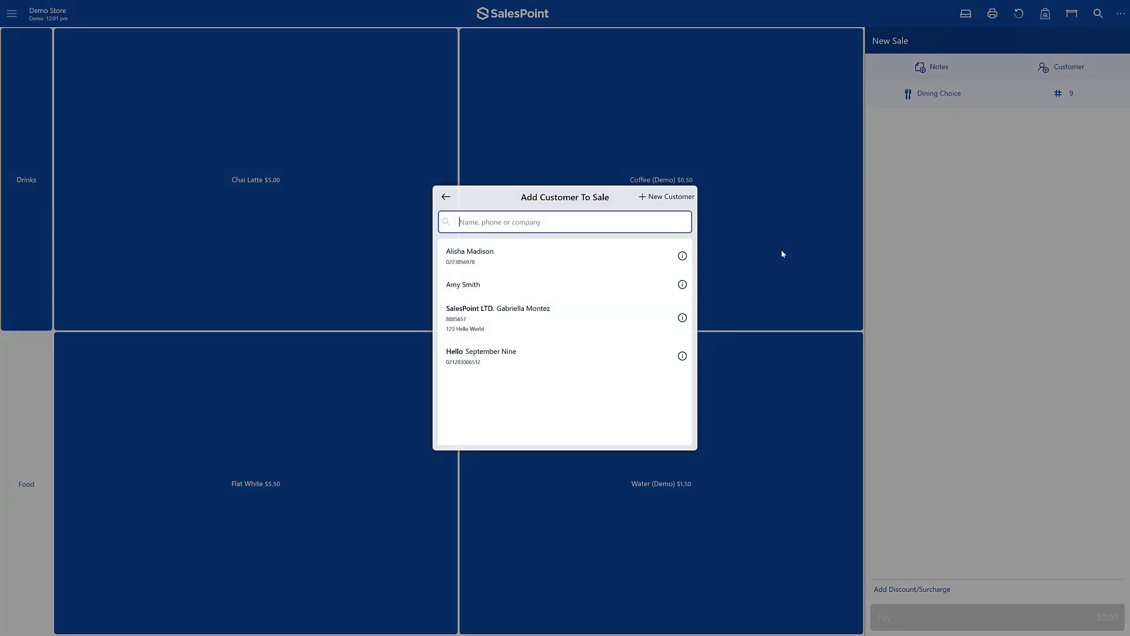
{"action": "left_click", "coordinate": [656, 291]}
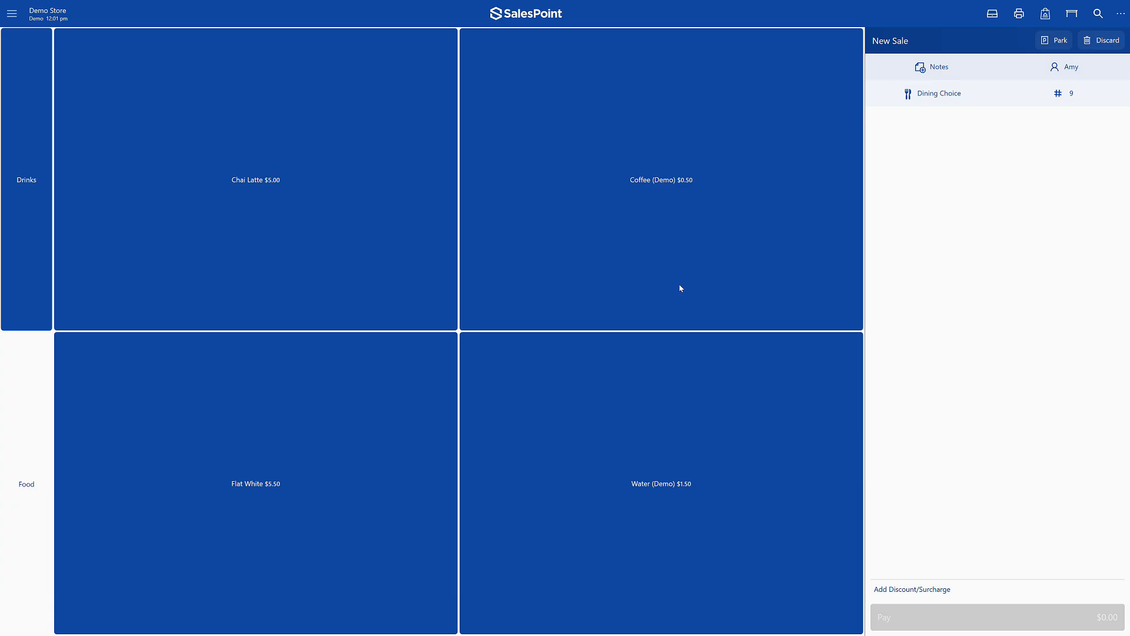
{"action": "left_click", "coordinate": [680, 288]}
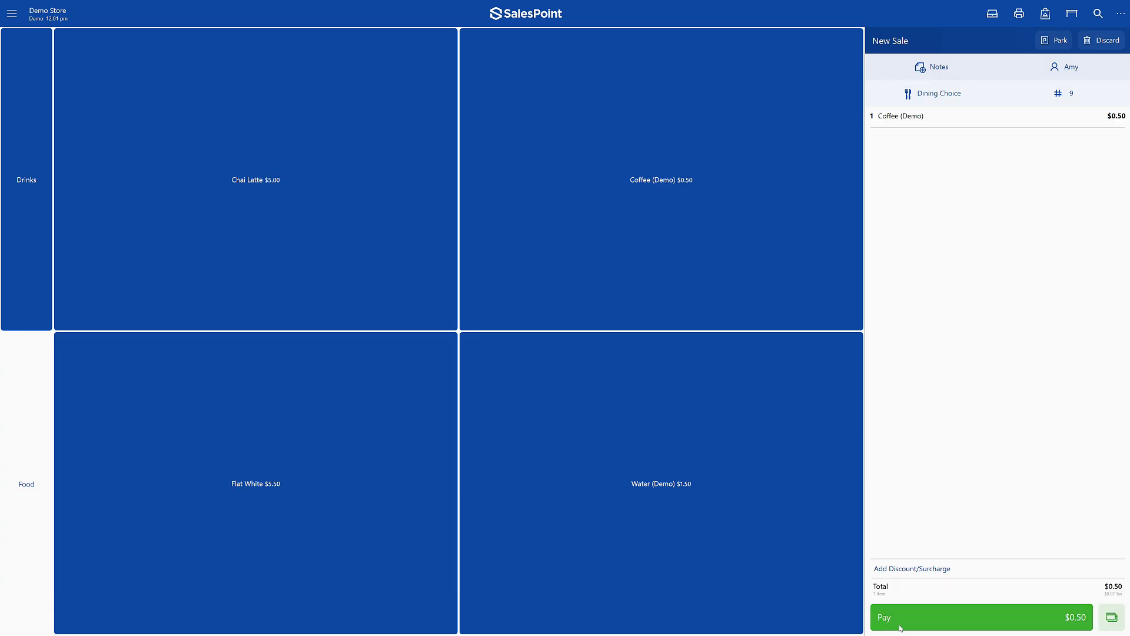
{"action": "left_click", "coordinate": [908, 626]}
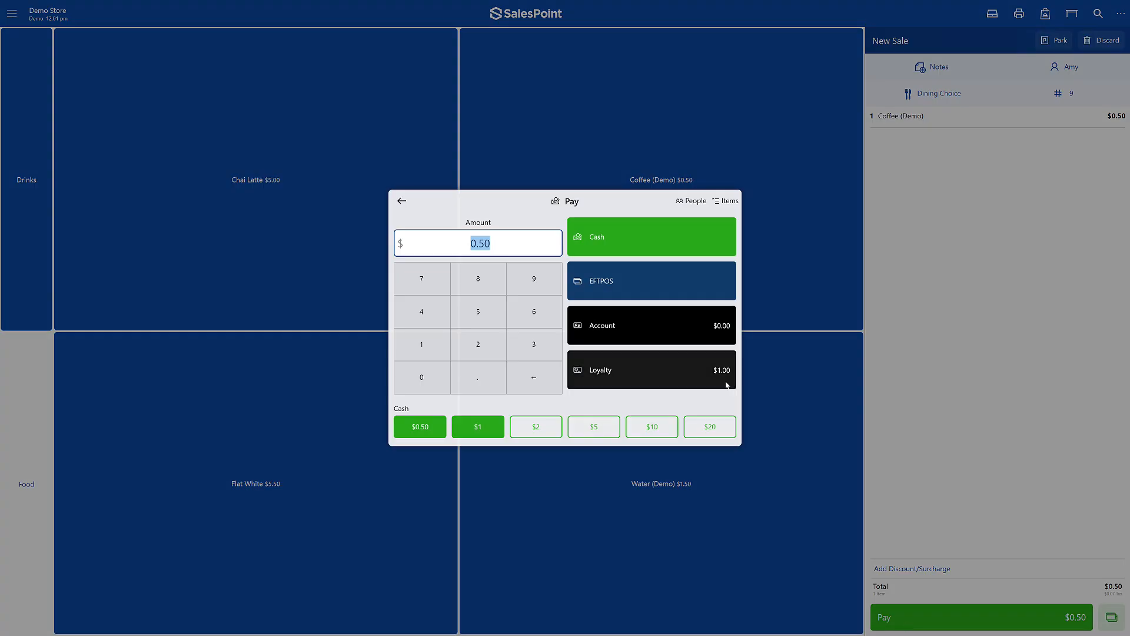
{"action": "left_click", "coordinate": [727, 385]}
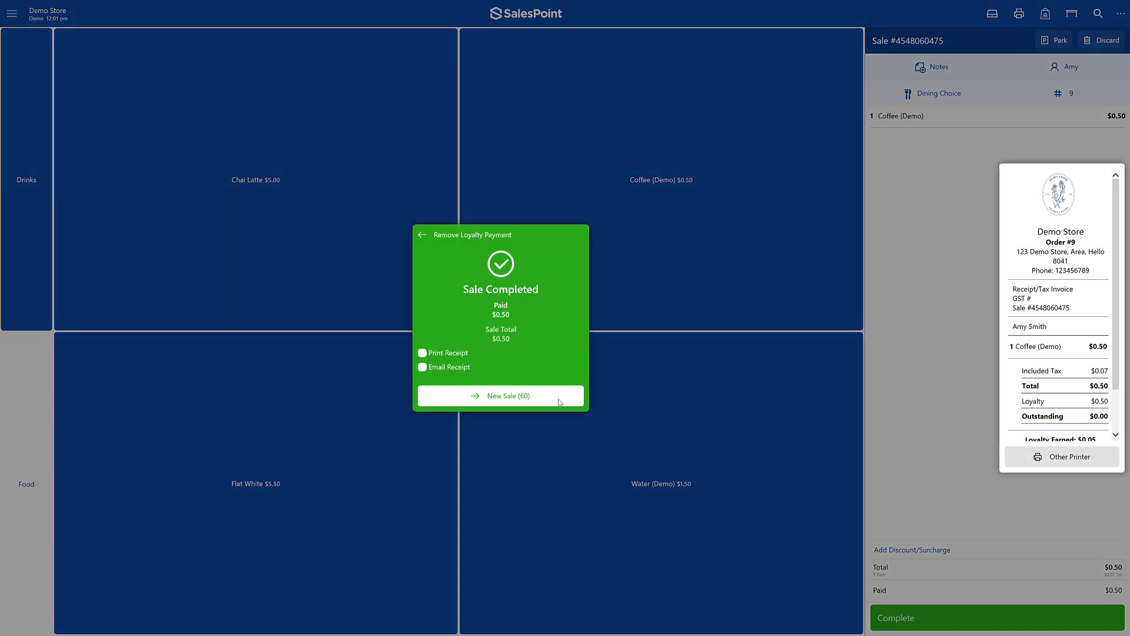
{"action": "left_click", "coordinate": [550, 397]}
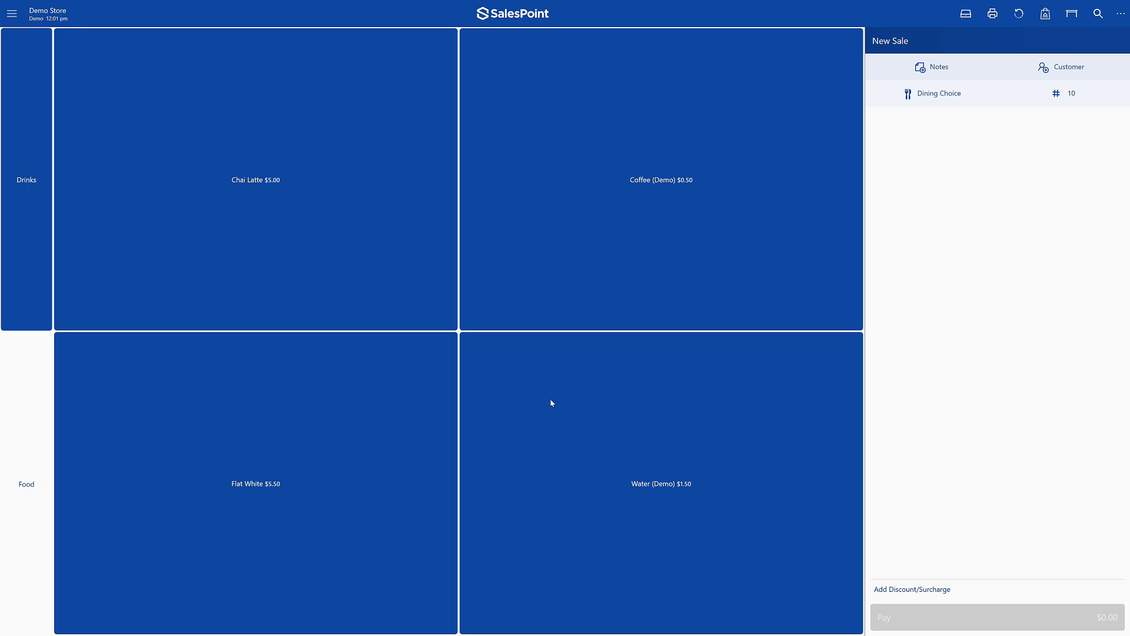
- Enable customer accounts in the dashboard's customer settings with a balance limit of $50, and save
{"action": "left_click", "coordinate": [11, 13]}
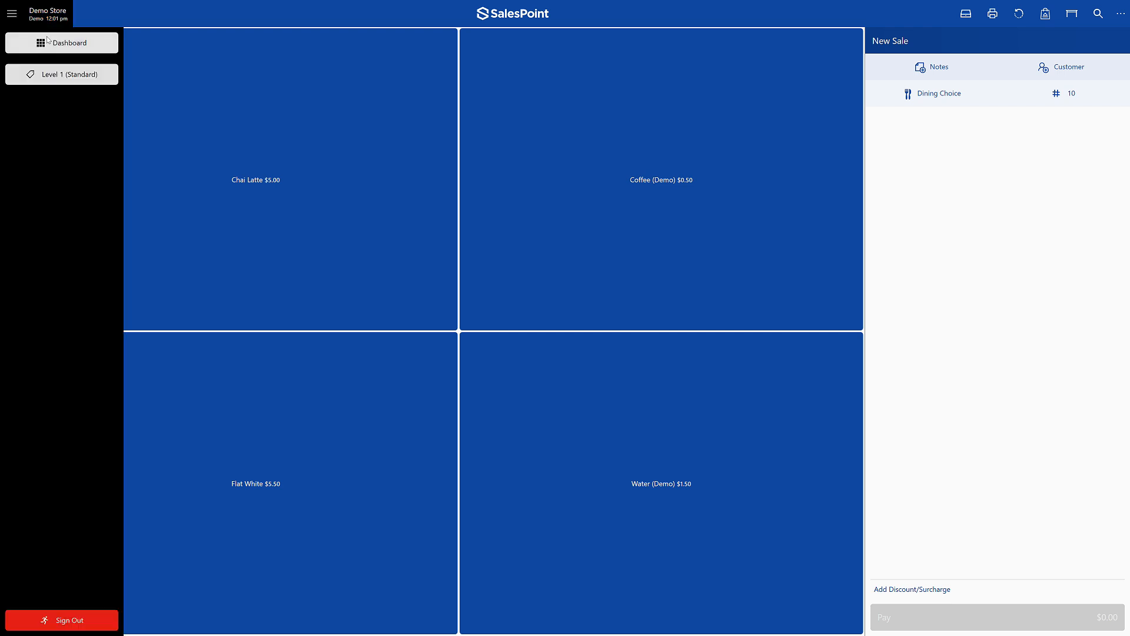
{"action": "left_click", "coordinate": [49, 39]}
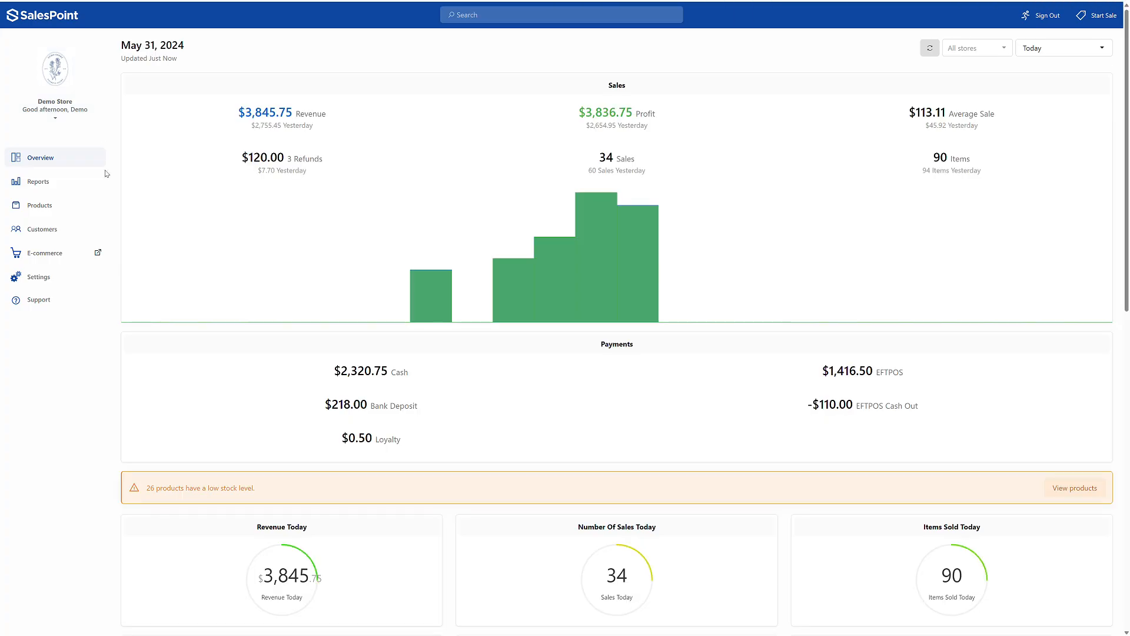
{"action": "left_click", "coordinate": [96, 278]}
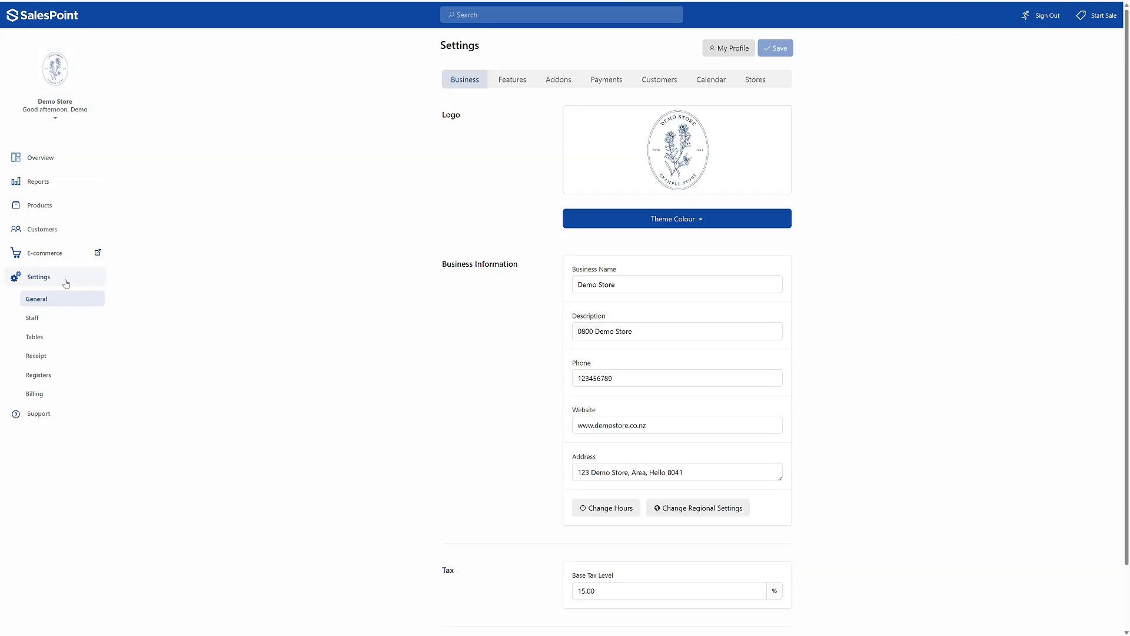
{"action": "left_click", "coordinate": [651, 83]}
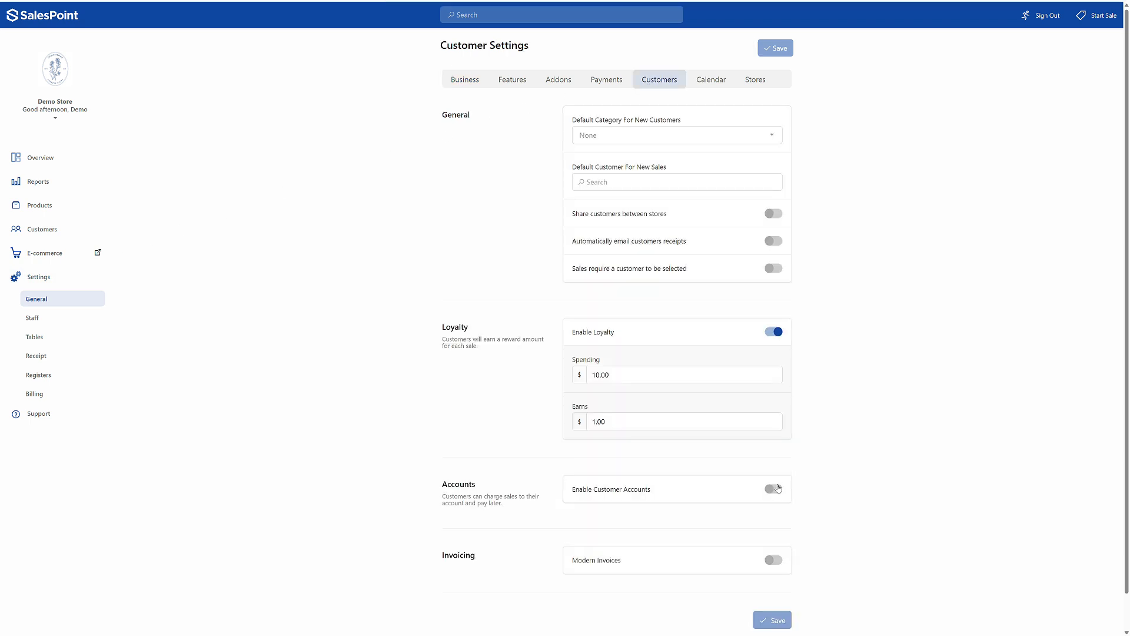
{"action": "left_click", "coordinate": [777, 489]}
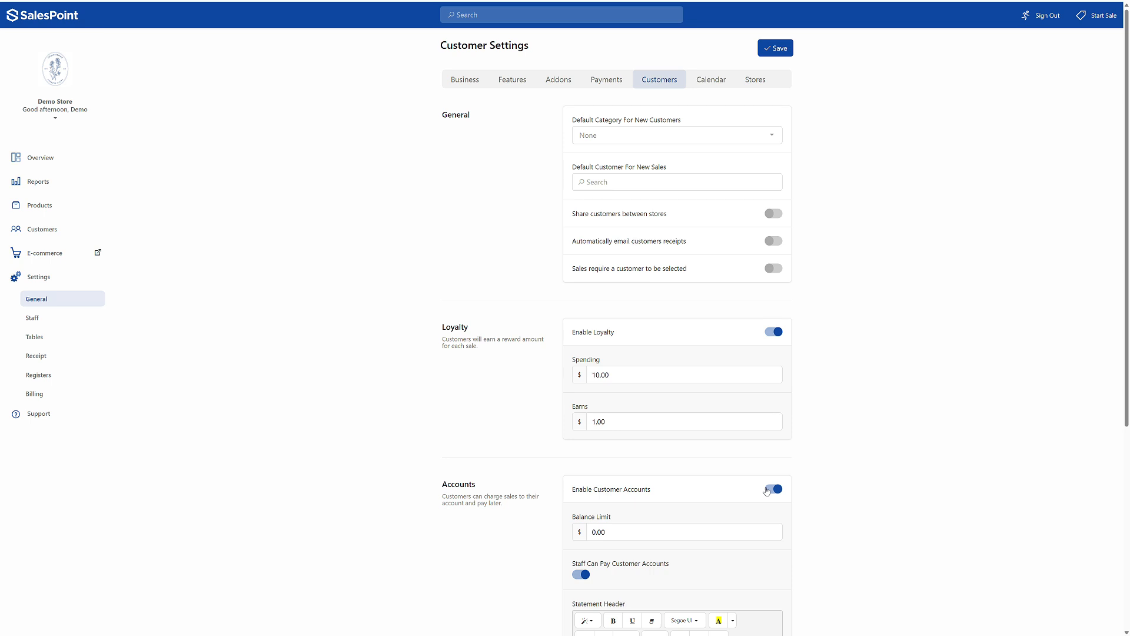
{"action": "scroll", "coordinate": [689, 447], "scroll_direction": "down", "scroll_amount": 2}
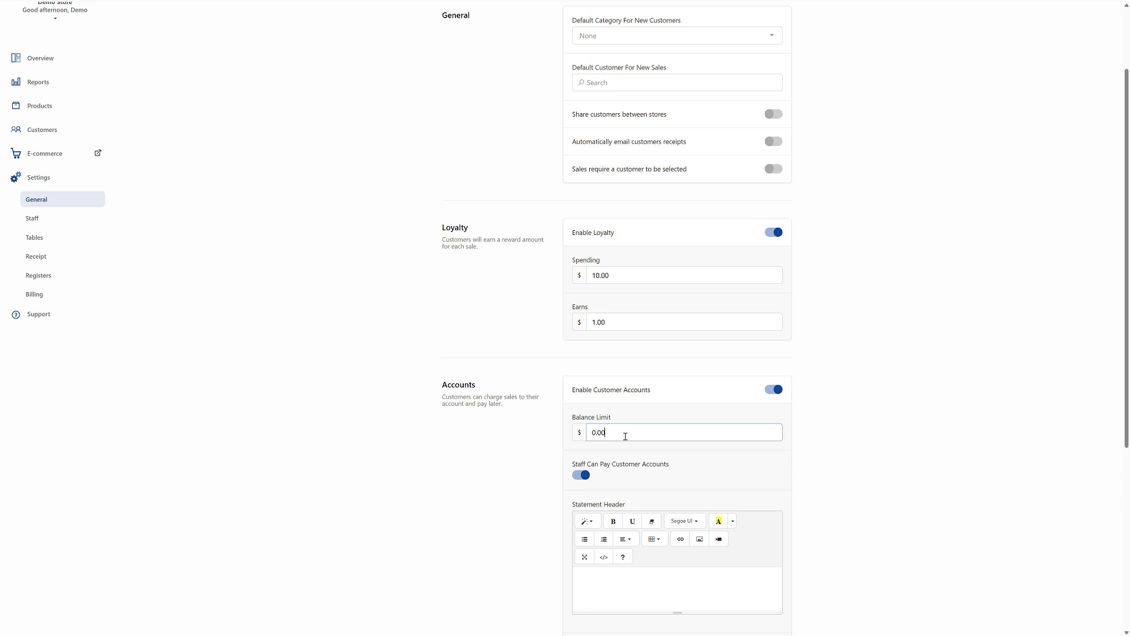
{"action": "left_click_drag", "start_coordinate": [625, 436], "coordinate": [524, 430]}
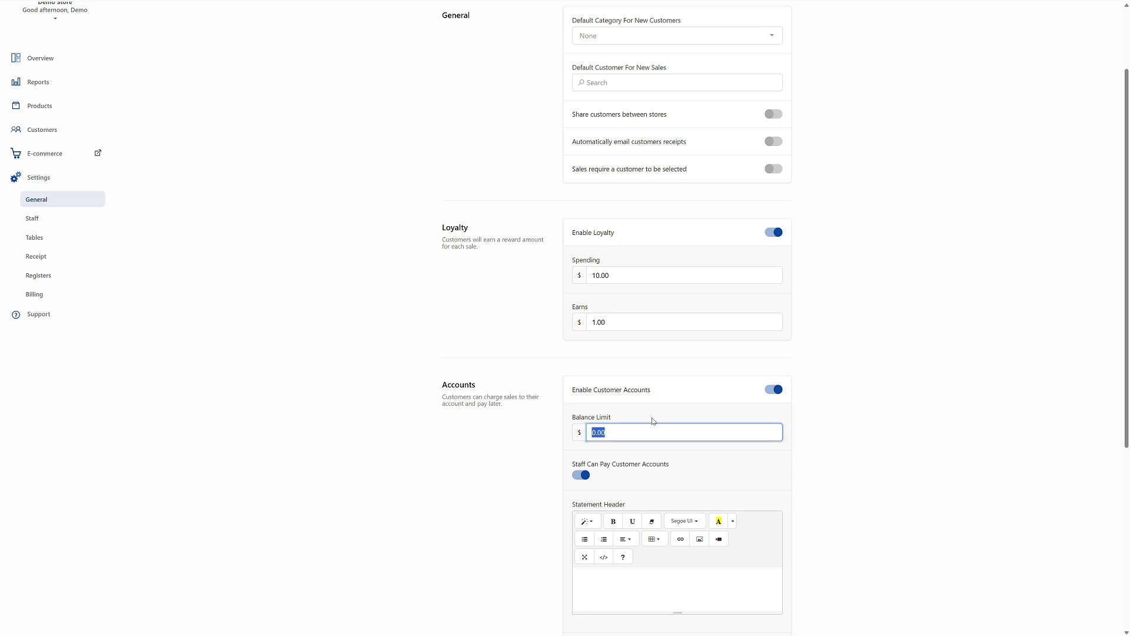
{"action": "type", "text": "50"}
{"action": "scroll", "coordinate": [687, 290], "scroll_direction": "up", "scroll_amount": 3}
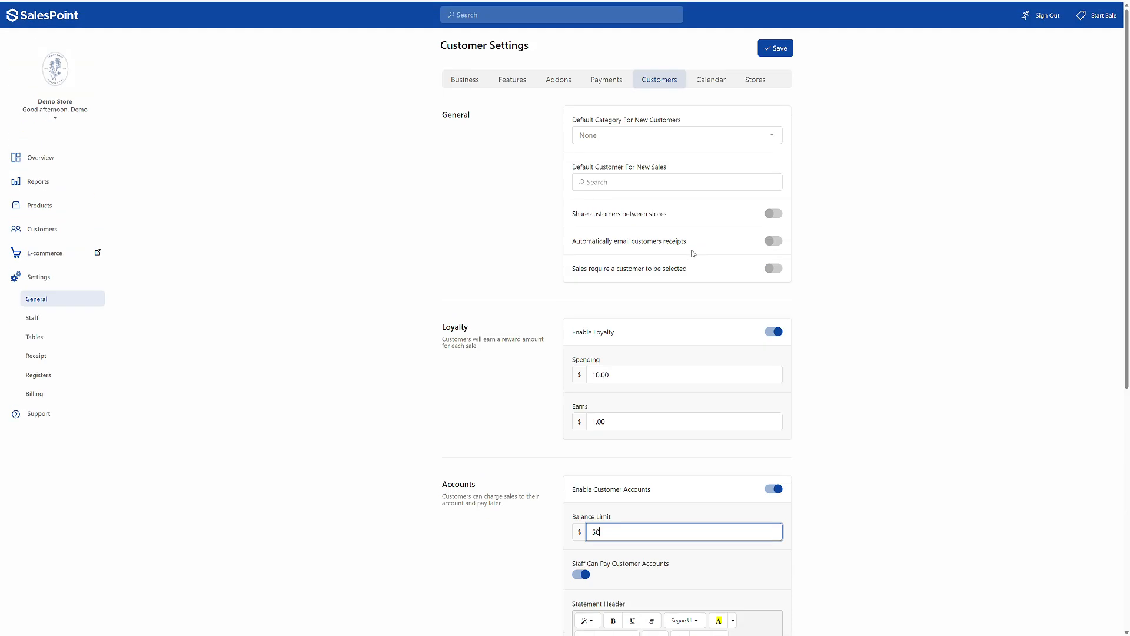
{"action": "left_click", "coordinate": [768, 53]}
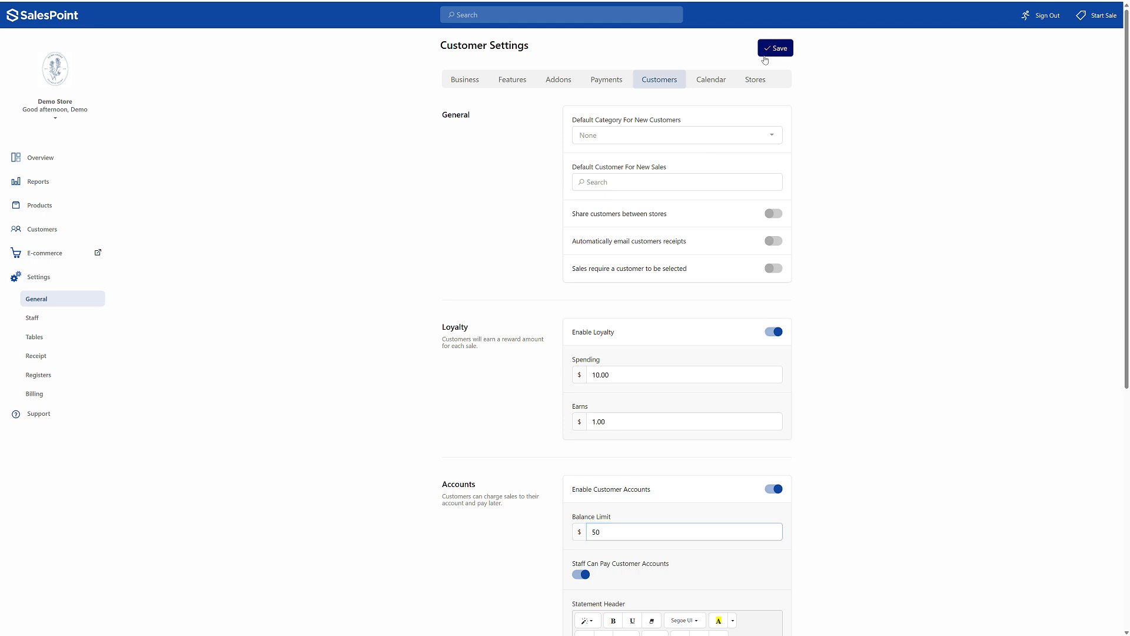
- Set the account balance limit of the customer created on May 30, 2024 to $20 and save the customer
{"action": "left_click", "coordinate": [76, 229]}
{"action": "left_click", "coordinate": [236, 168]}
{"action": "left_click", "coordinate": [869, 433]}
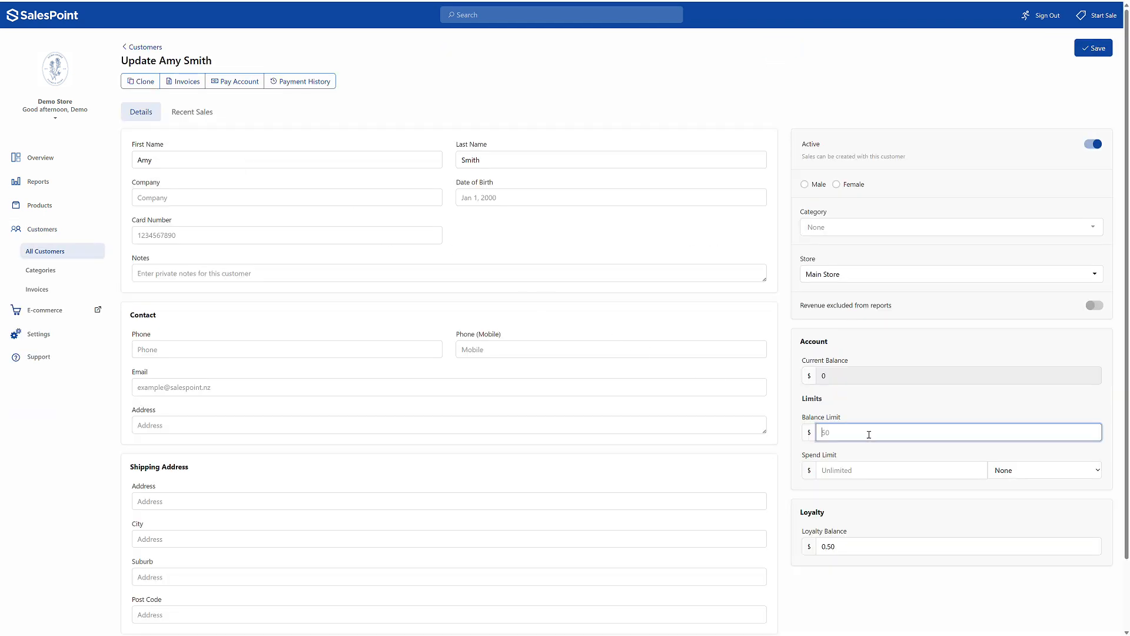
{"action": "type", "text": "20"}
{"action": "left_click", "coordinate": [1097, 52]}
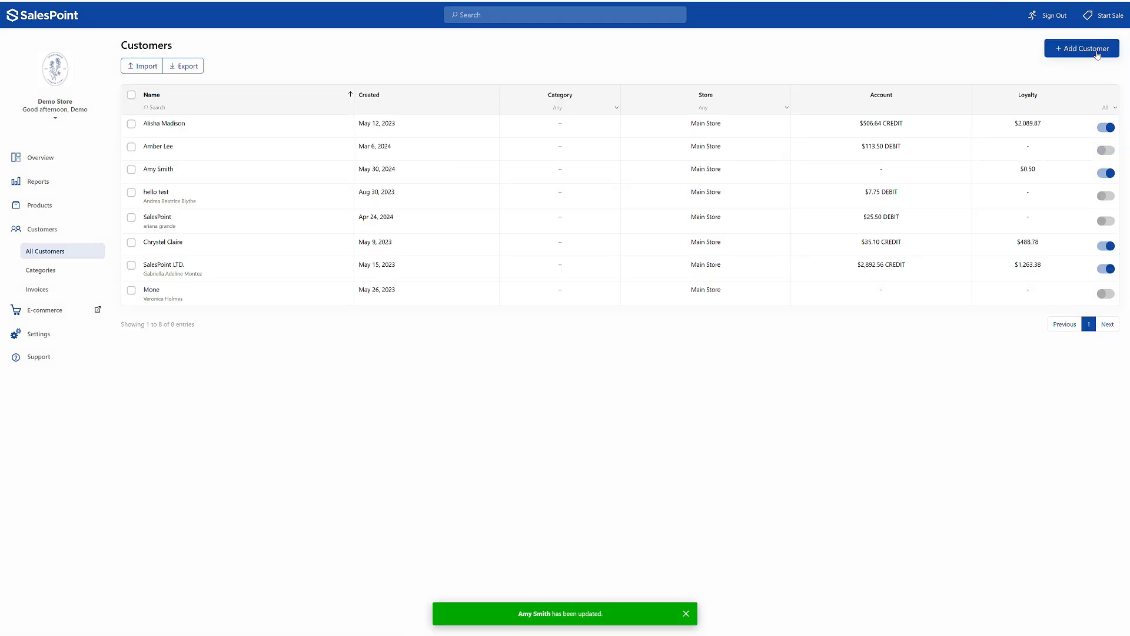
- Start a new register sale for the same customer and add a Coffee (Demo)
{"action": "left_click", "coordinate": [1105, 15]}
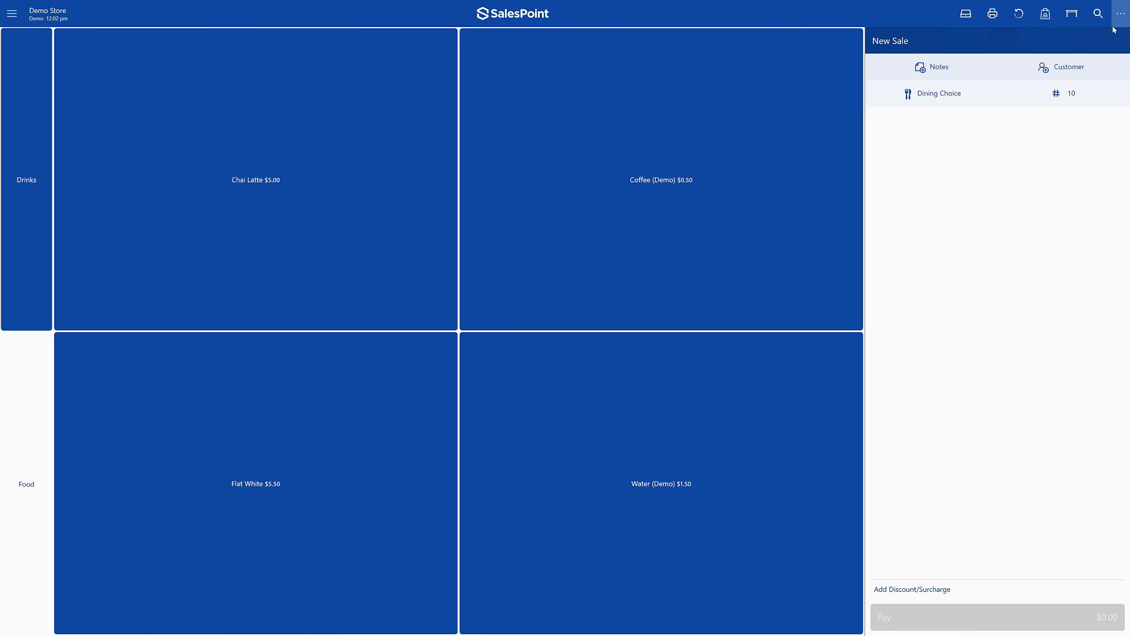
{"action": "left_click", "coordinate": [1084, 60]}
{"action": "left_click", "coordinate": [661, 285]}
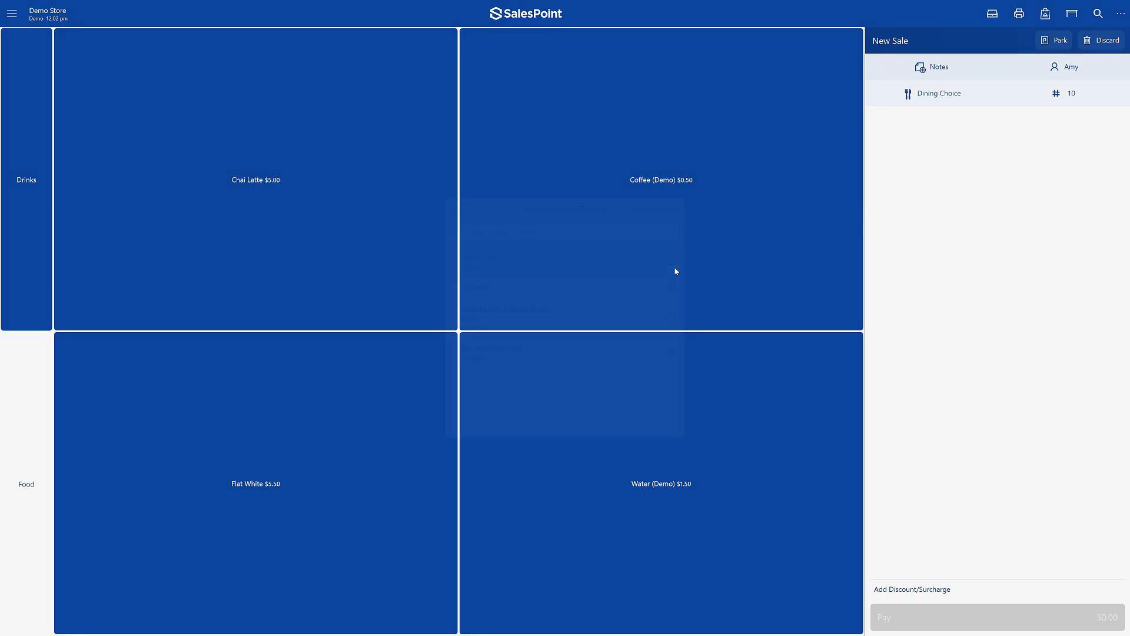
{"action": "left_click", "coordinate": [704, 252]}
- Set the Coffee (Demo) price in the sale to $10 and charge the full amount to the customer's account
{"action": "left_click", "coordinate": [940, 125]}
{"action": "left_click", "coordinate": [942, 144]}
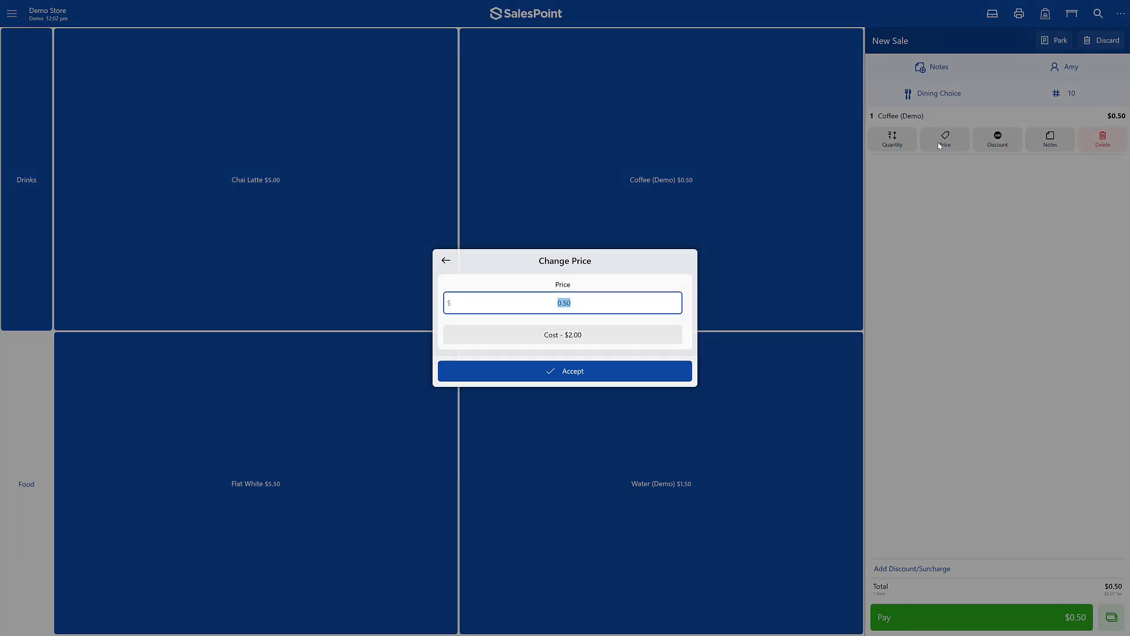
{"action": "type", "text": "10"}
{"action": "key", "text": "Return"}
{"action": "left_click", "coordinate": [905, 618]}
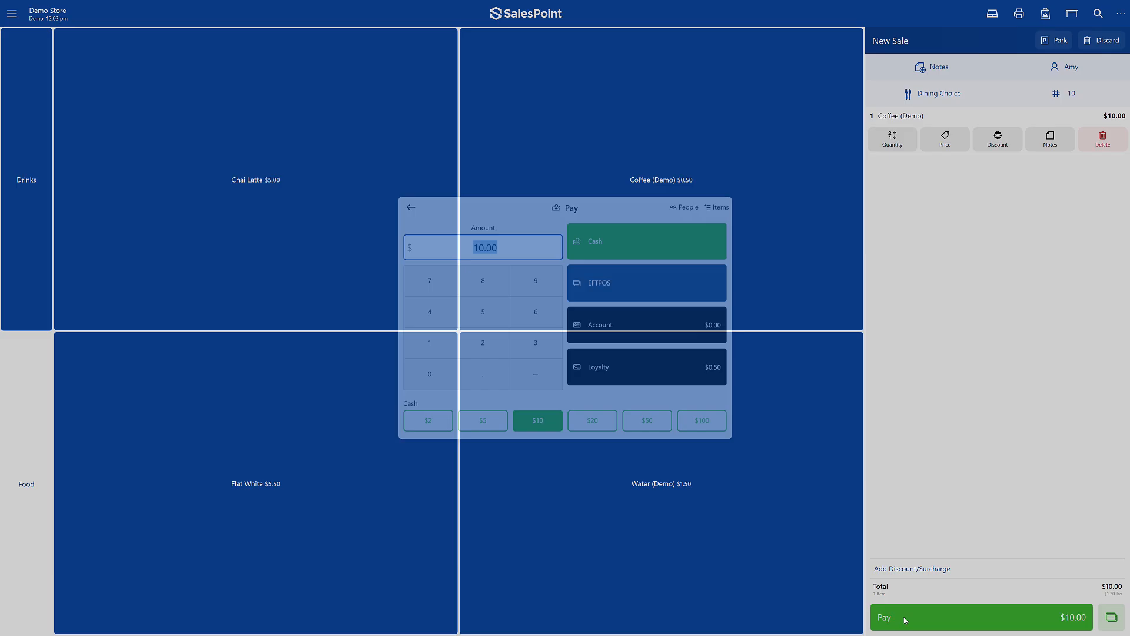
{"action": "left_click", "coordinate": [659, 326]}
- Check the same customer's account balance and last sale from the register, and close the customer details
{"action": "left_click", "coordinate": [1111, 70]}
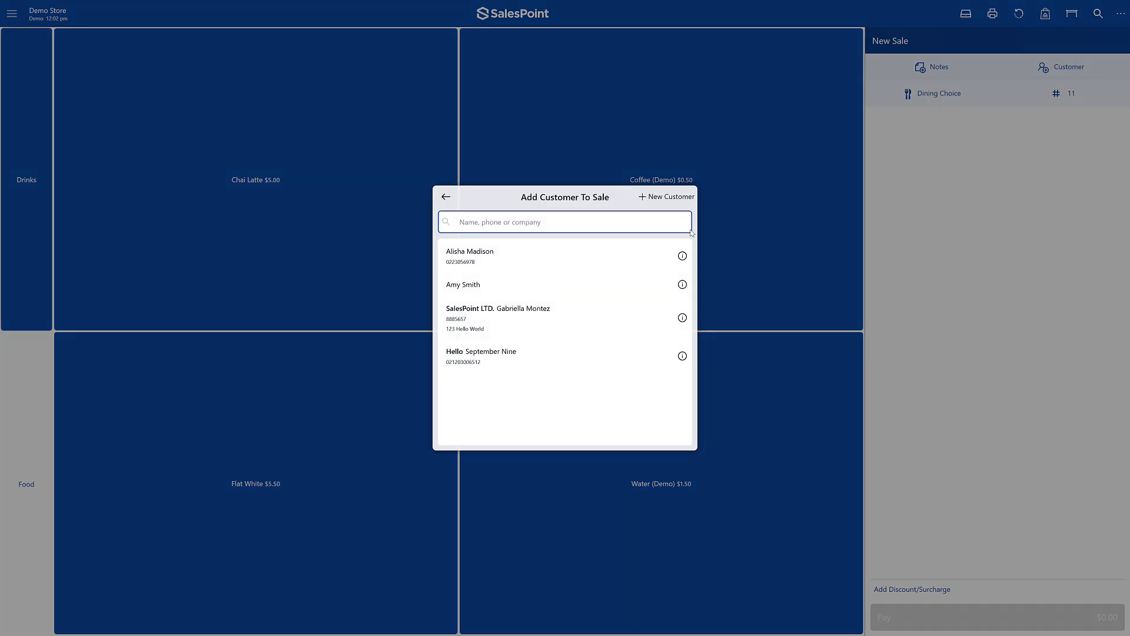
{"action": "left_click", "coordinate": [681, 283]}
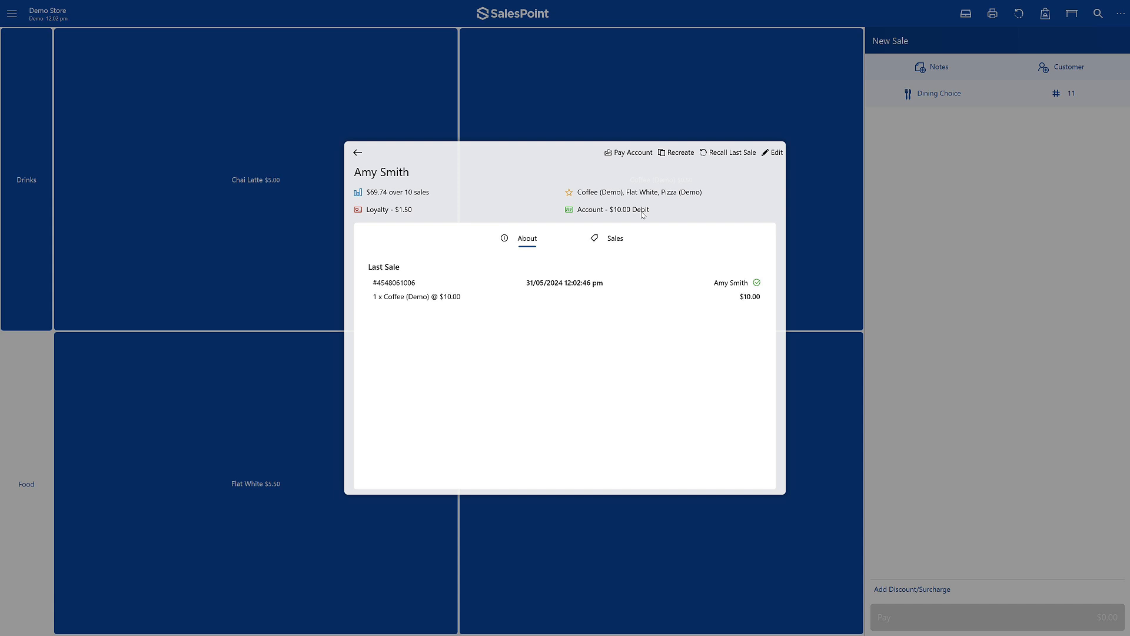
{"action": "left_click", "coordinate": [359, 153]}
{"action": "left_click", "coordinate": [444, 195]}
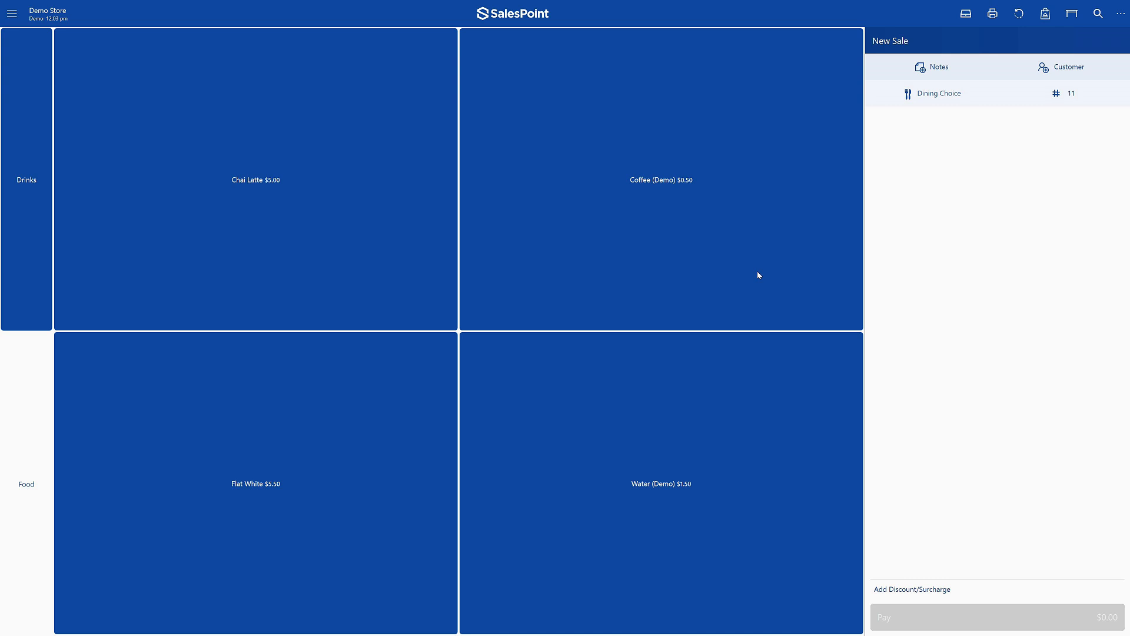
- Record a $10 cash payment against the same customer's account from the register
{"action": "left_click", "coordinate": [1090, 65]}
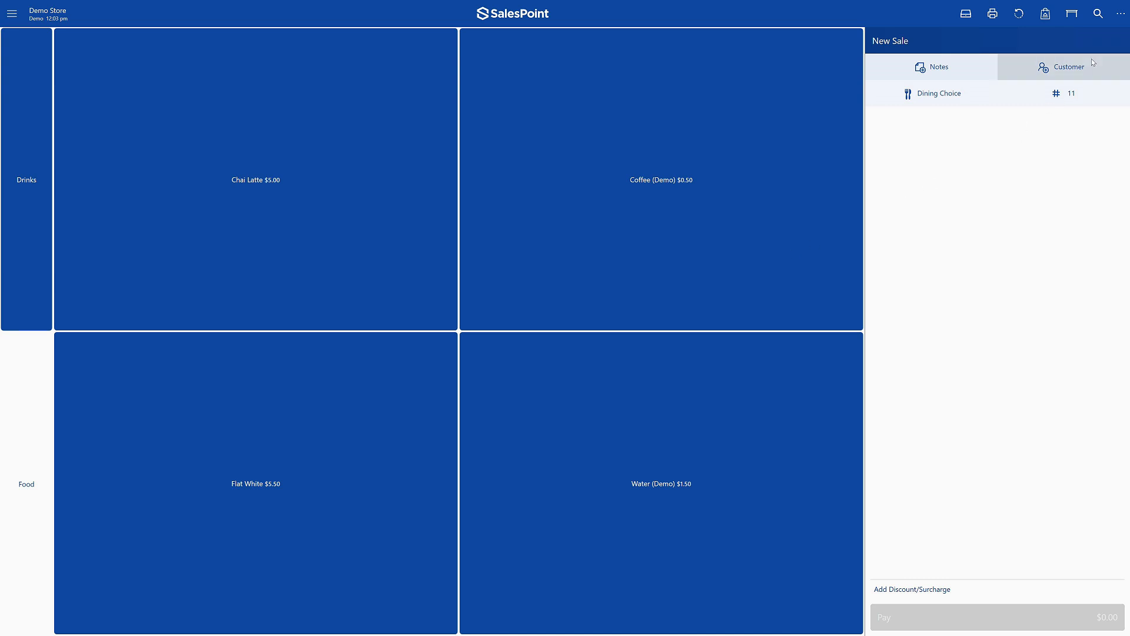
{"action": "left_click", "coordinate": [682, 285]}
{"action": "left_click", "coordinate": [645, 153]}
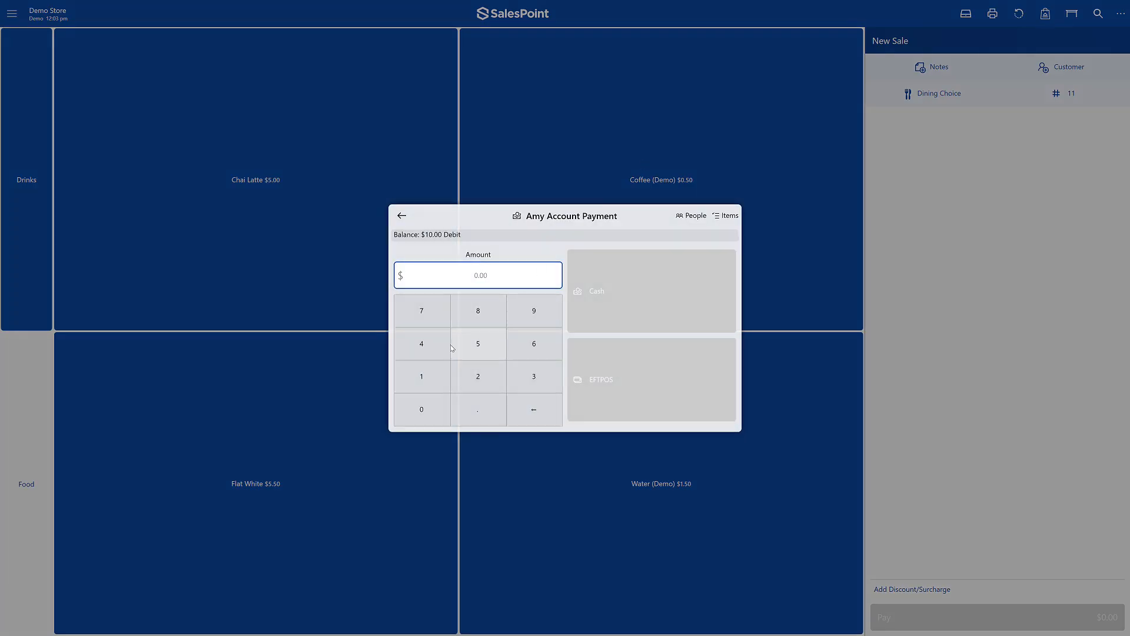
{"action": "left_click", "coordinate": [420, 376]}
{"action": "left_click", "coordinate": [424, 412]}
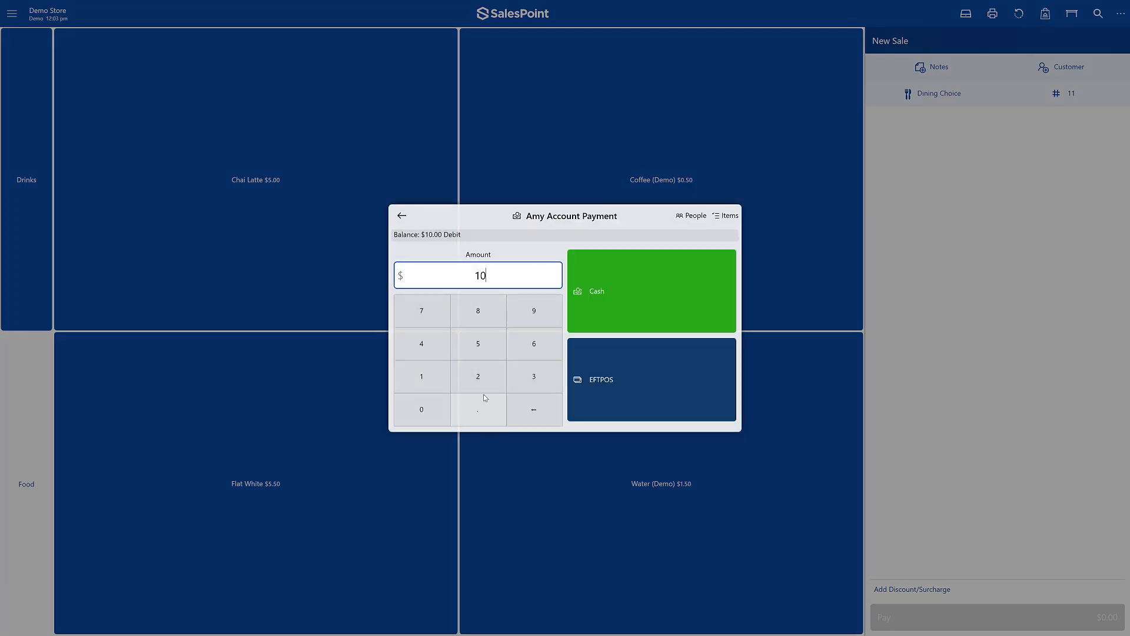
{"action": "left_click", "coordinate": [613, 324]}
{"action": "left_click", "coordinate": [673, 344]}
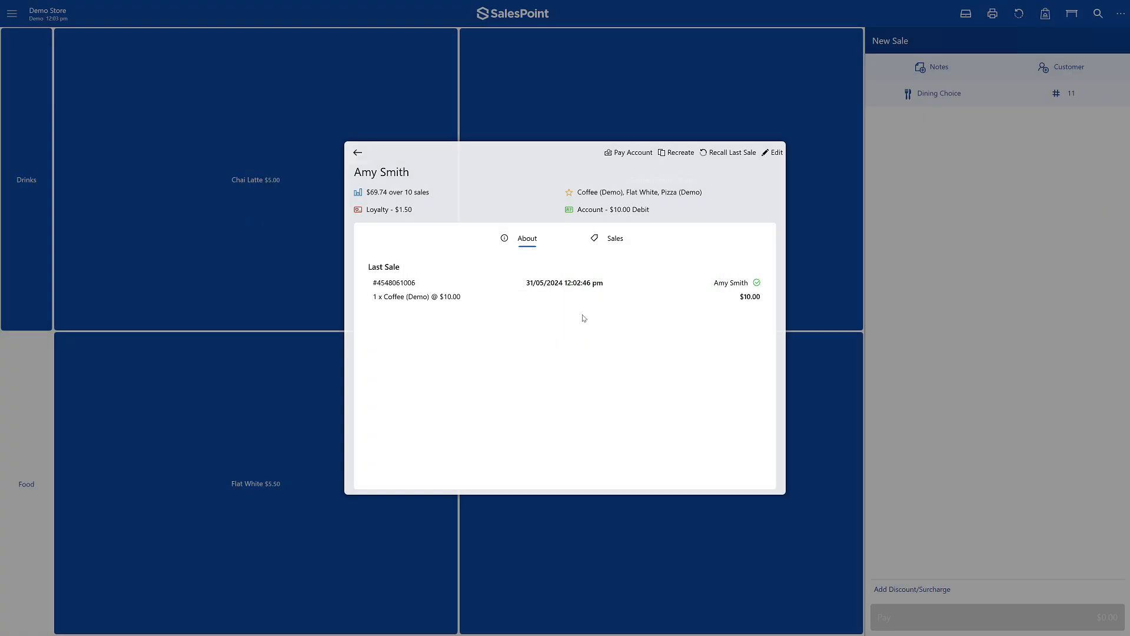
- Reopen the customer's details to check the account balance after the payment, and close them
{"action": "left_click", "coordinate": [359, 152]}
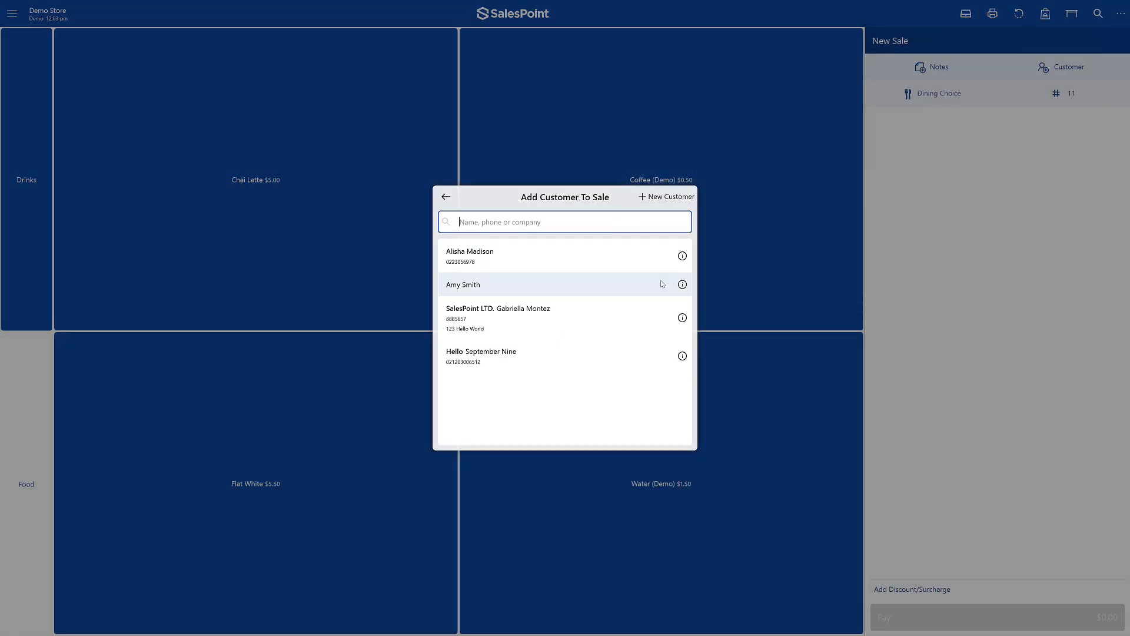
{"action": "left_click", "coordinate": [683, 284]}
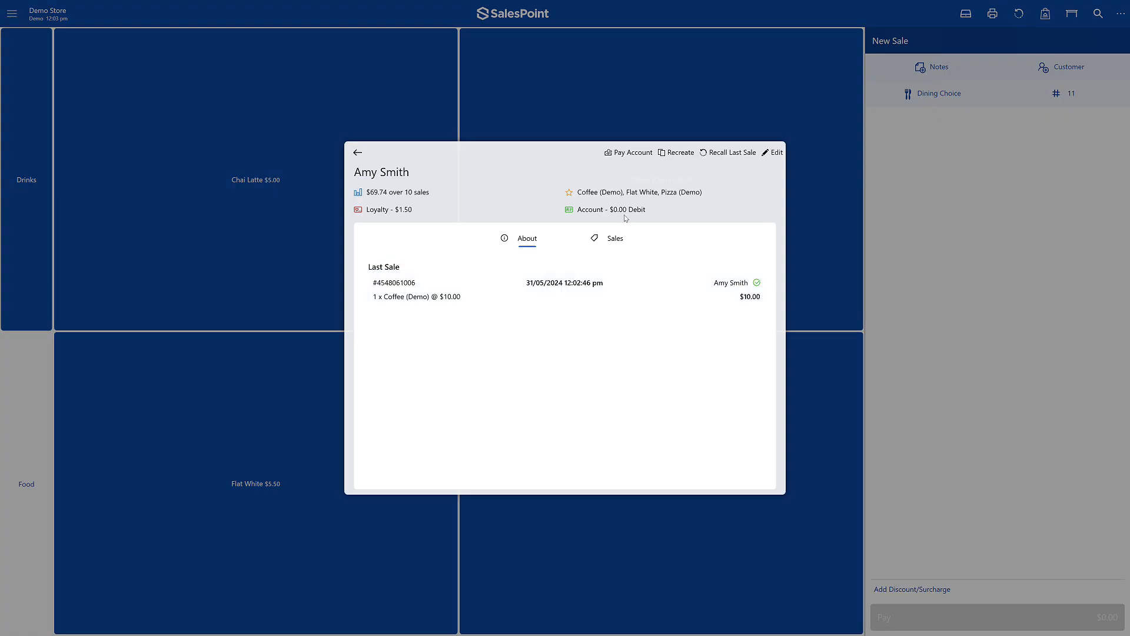
{"action": "left_click", "coordinate": [358, 152]}
- Look over the same customer's account payment form in the dashboard, and open the customer's payment history
{"action": "left_click", "coordinate": [12, 13]}
{"action": "left_click", "coordinate": [51, 46]}
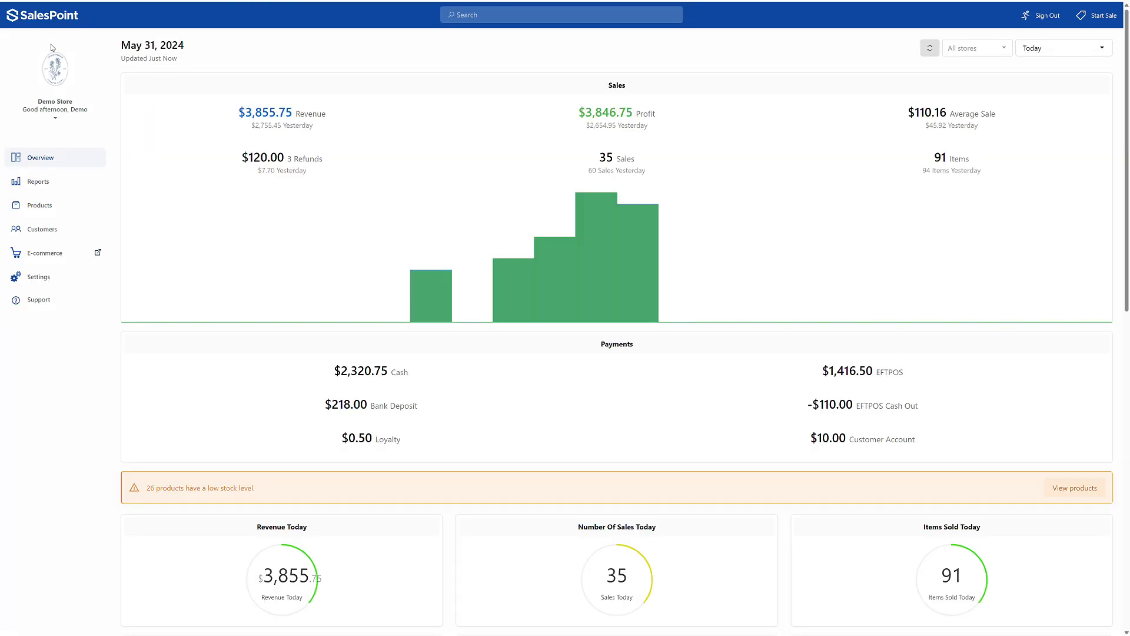
{"action": "left_click", "coordinate": [76, 238]}
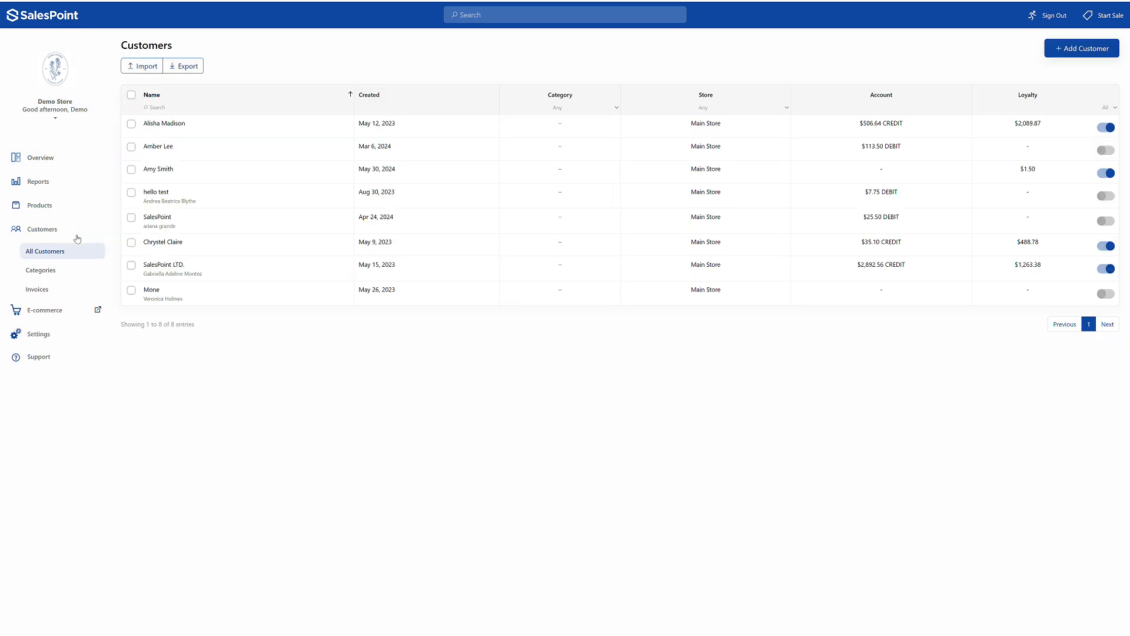
{"action": "left_click", "coordinate": [185, 177]}
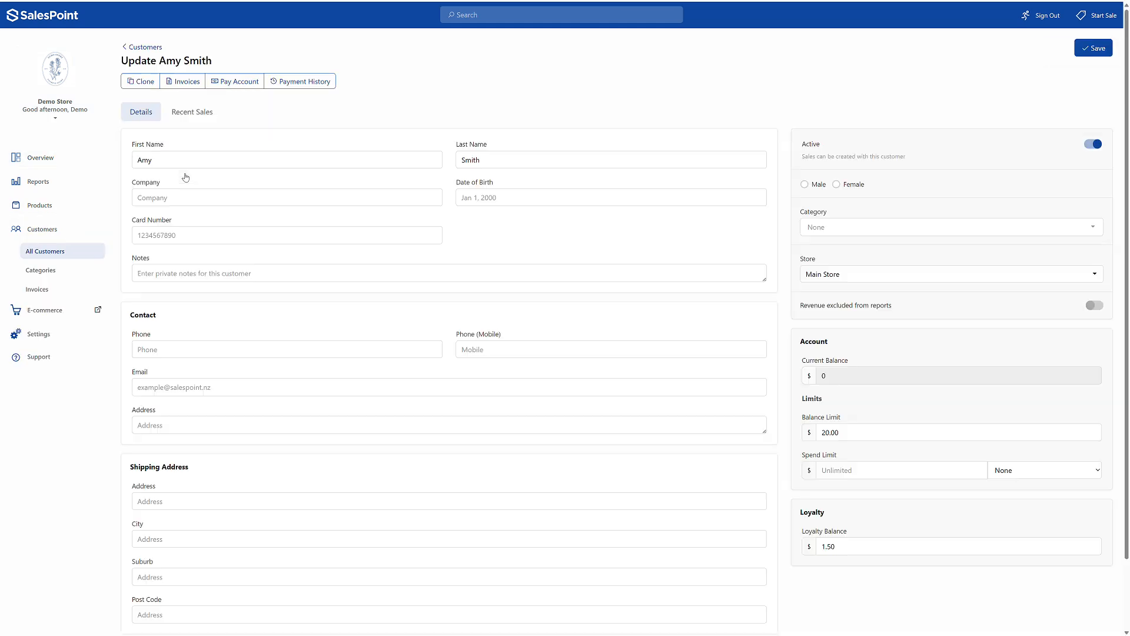
{"action": "left_click", "coordinate": [225, 82]}
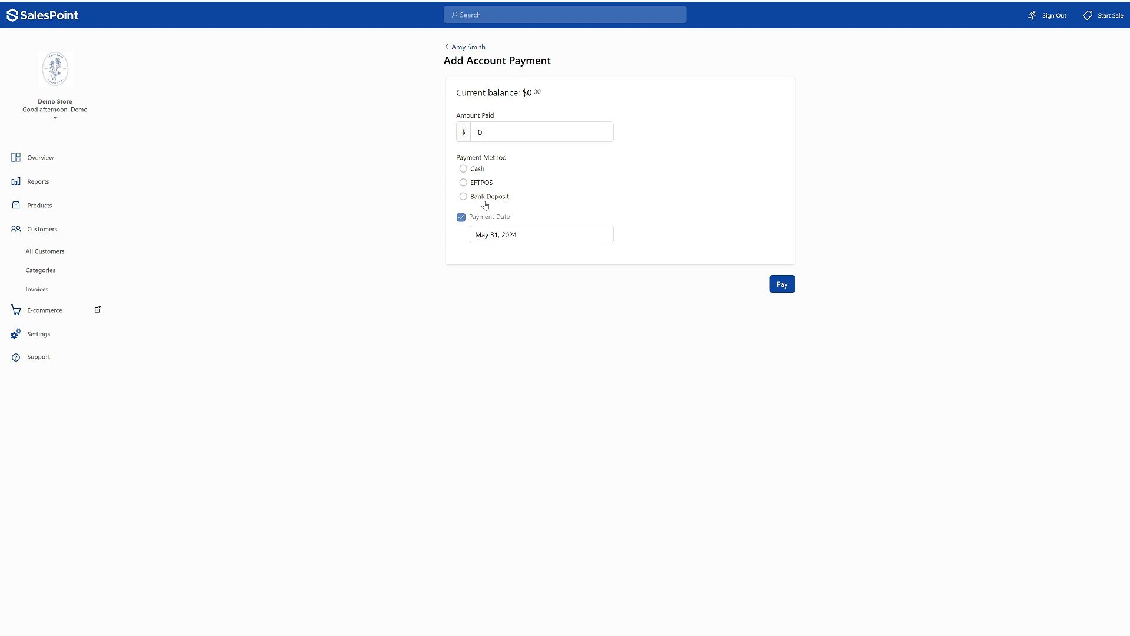
{"action": "left_click", "coordinate": [470, 48]}
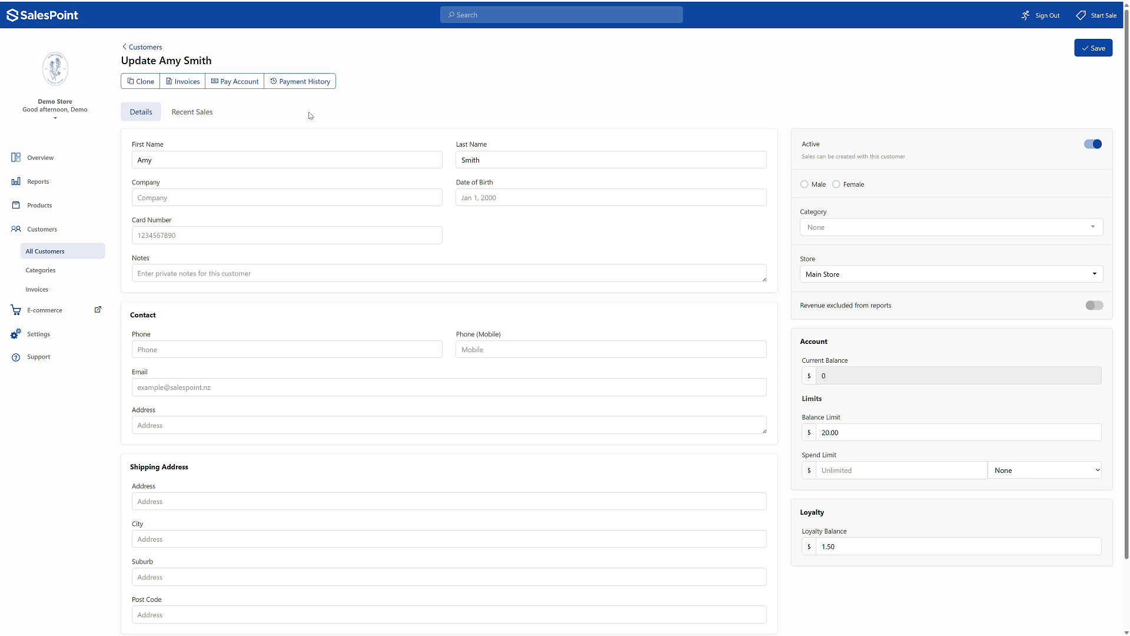
{"action": "left_click", "coordinate": [318, 87]}
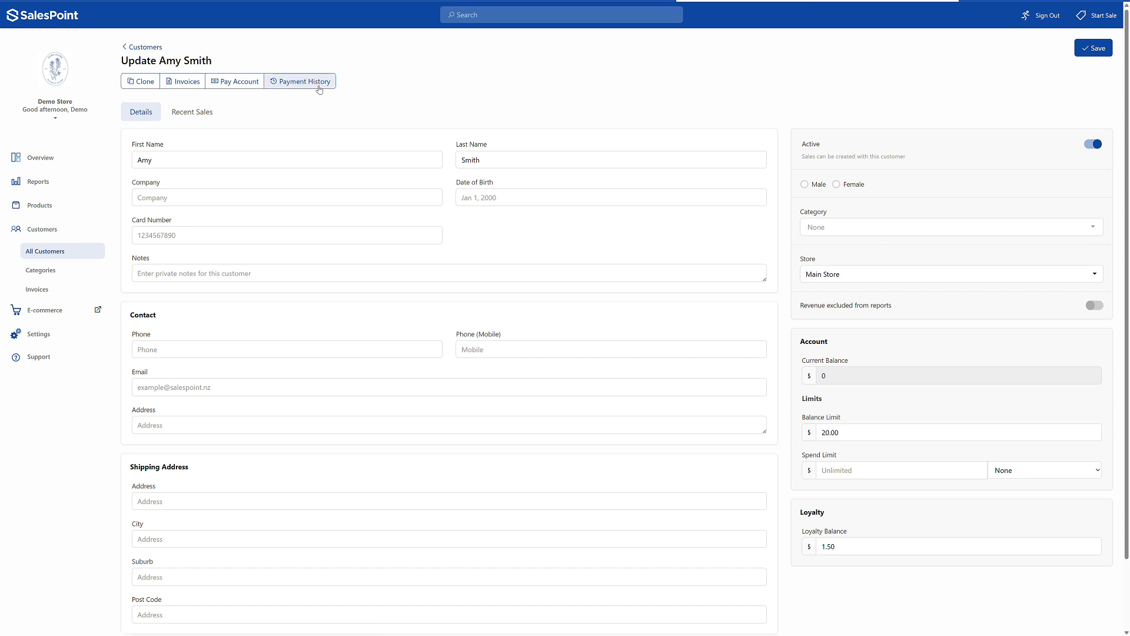
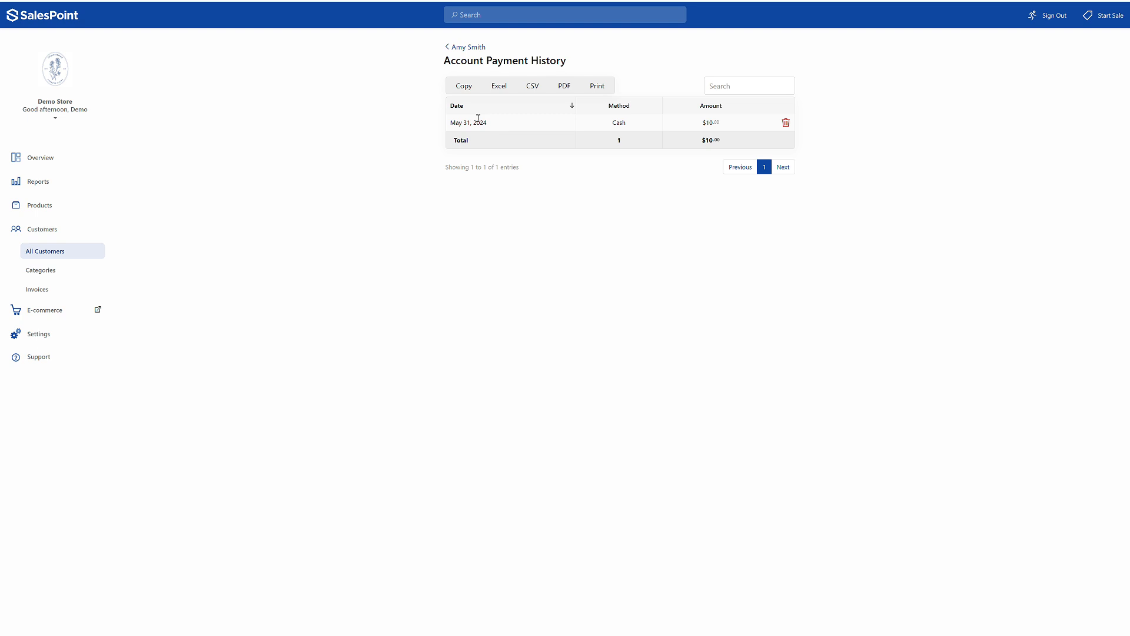
- Leave the customer's payment history and open the staff list in the settings
{"action": "left_click", "coordinate": [468, 47]}
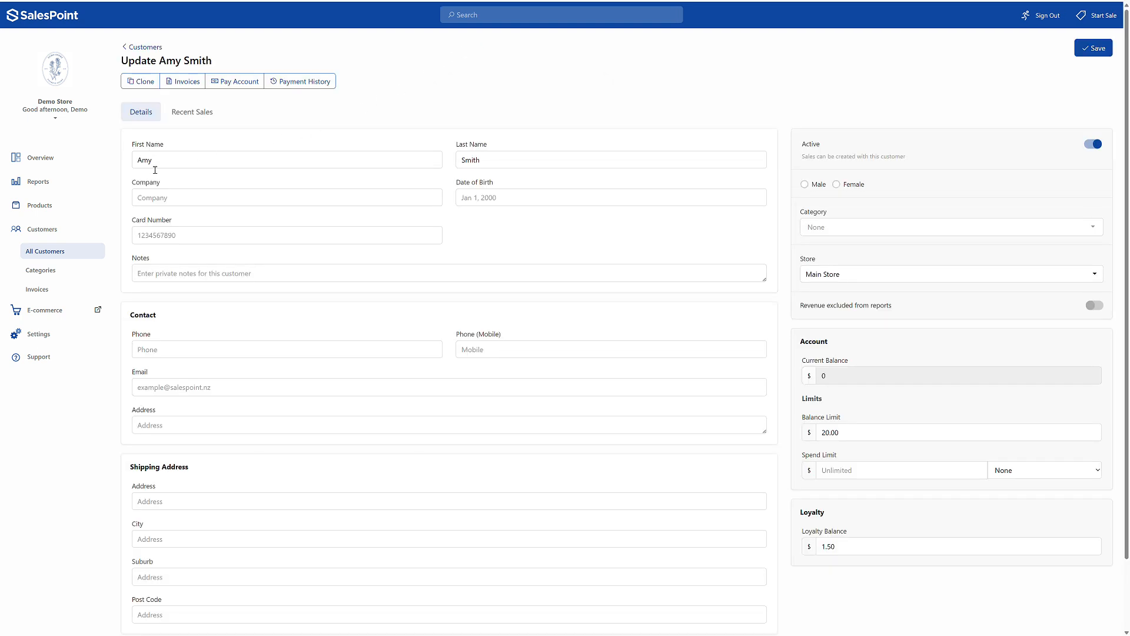
{"action": "left_click", "coordinate": [51, 235]}
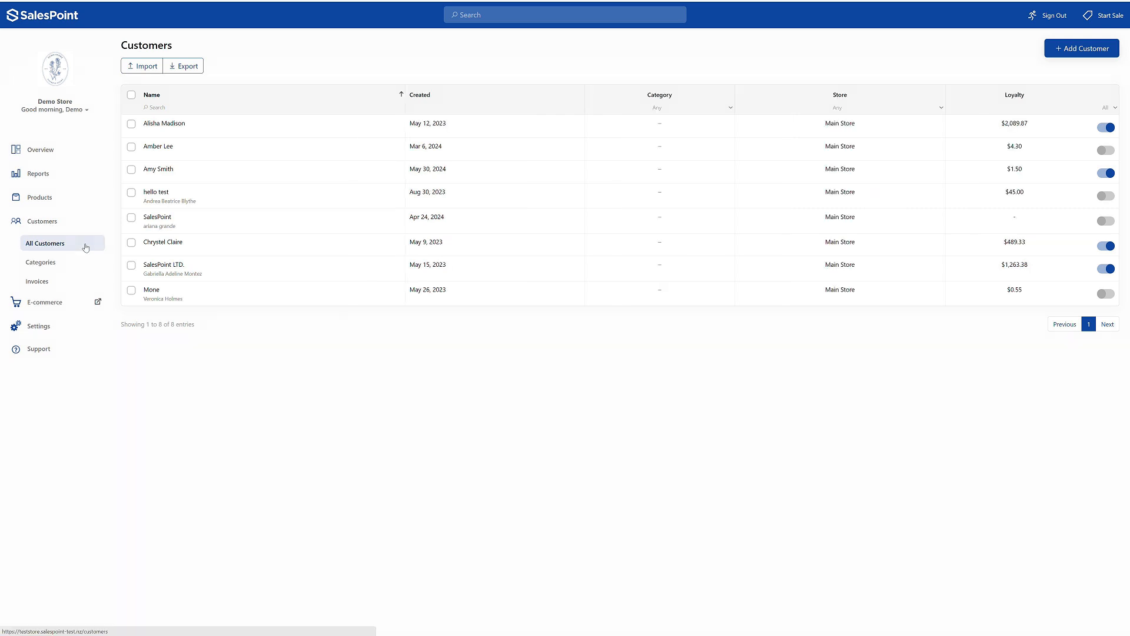
{"action": "left_click", "coordinate": [66, 331]}
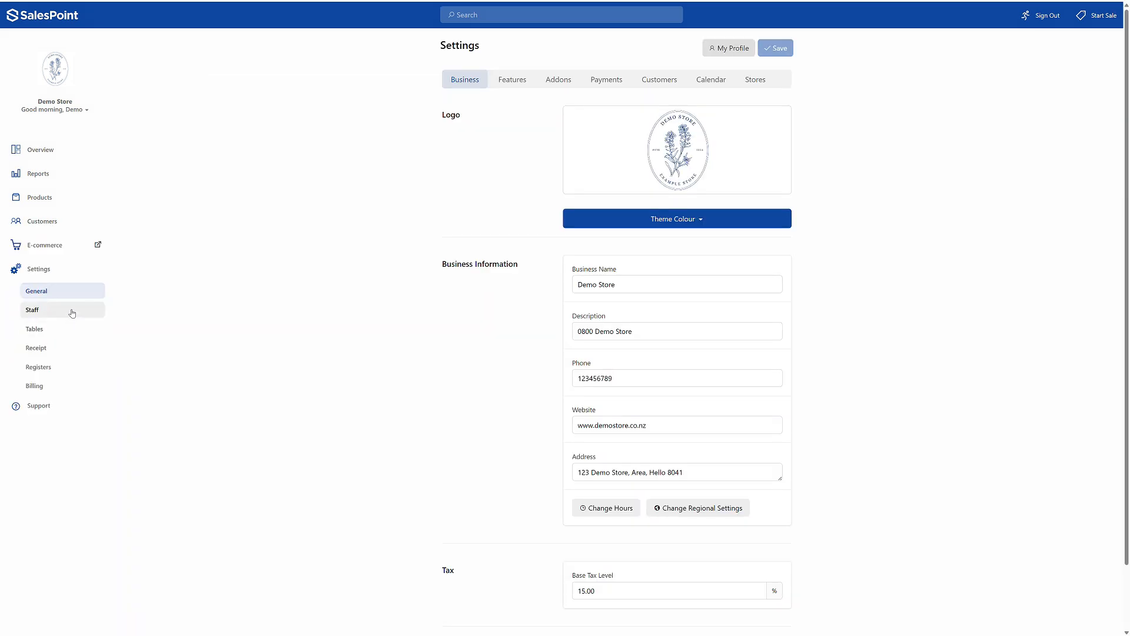
{"action": "left_click", "coordinate": [72, 313]}
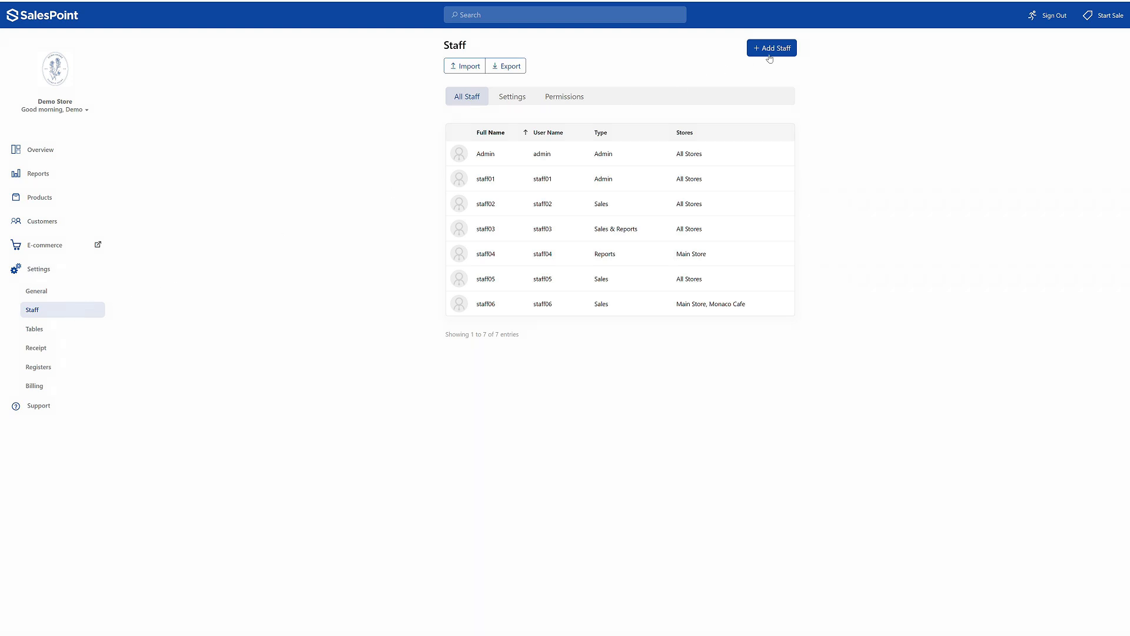
- Try a new staff member with Custom permissions including Reports and Customers, and leave the form without saving
{"action": "left_click", "coordinate": [792, 51]}
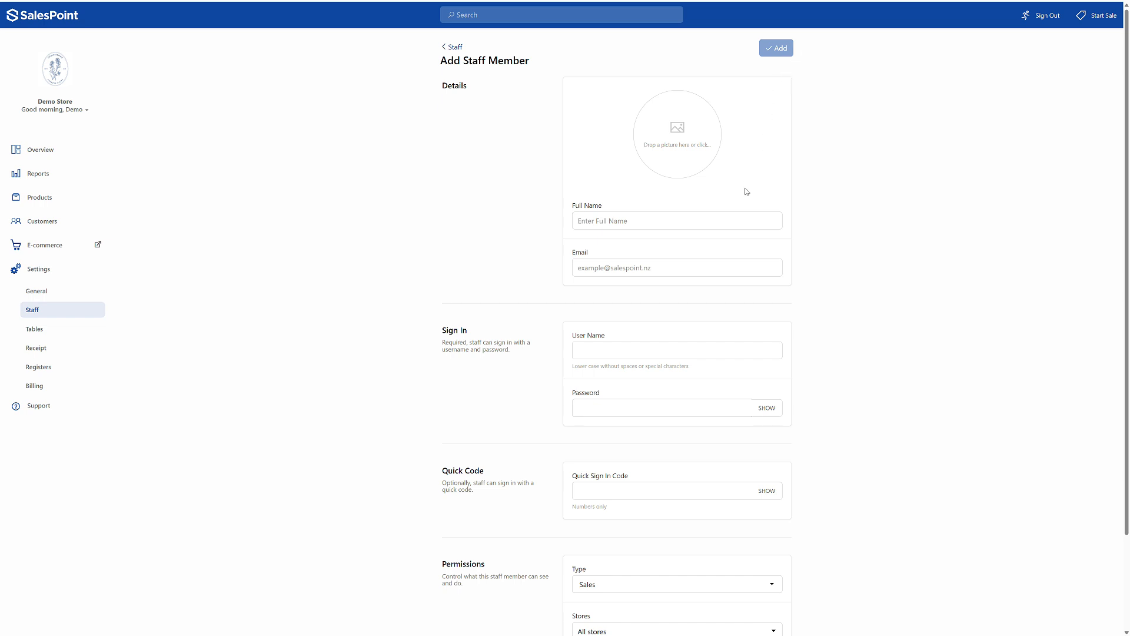
{"action": "scroll", "coordinate": [735, 222], "scroll_direction": "down", "scroll_amount": 1}
{"action": "scroll", "coordinate": [735, 222], "scroll_direction": "down", "scroll_amount": 3}
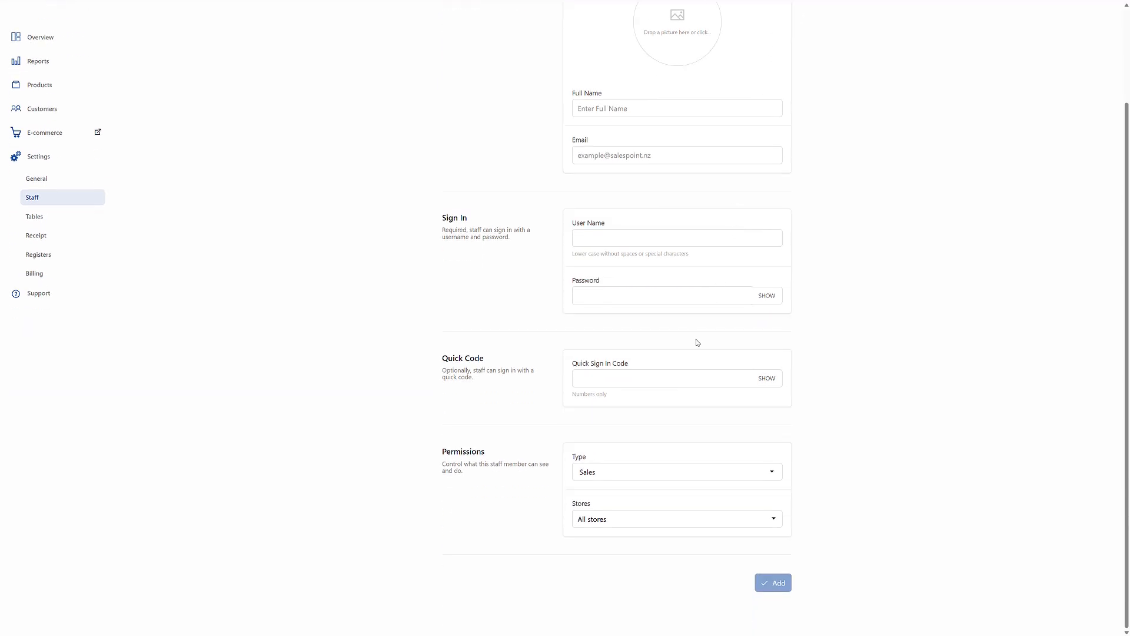
{"action": "left_click", "coordinate": [637, 472]}
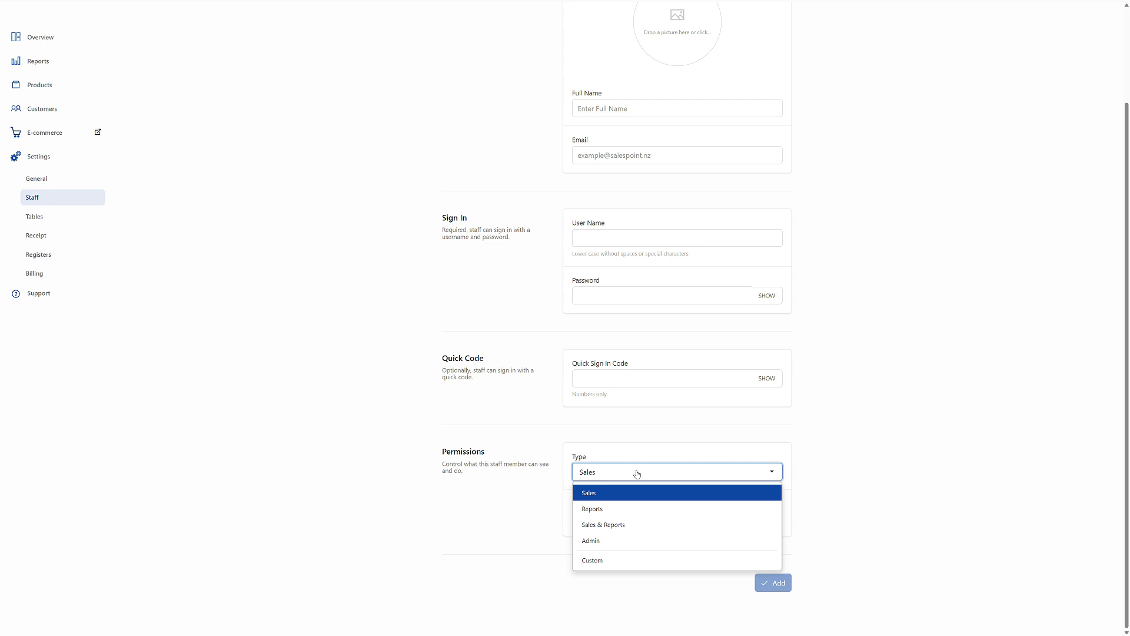
{"action": "left_click", "coordinate": [629, 560]}
{"action": "scroll", "coordinate": [629, 559], "scroll_direction": "down", "scroll_amount": 2}
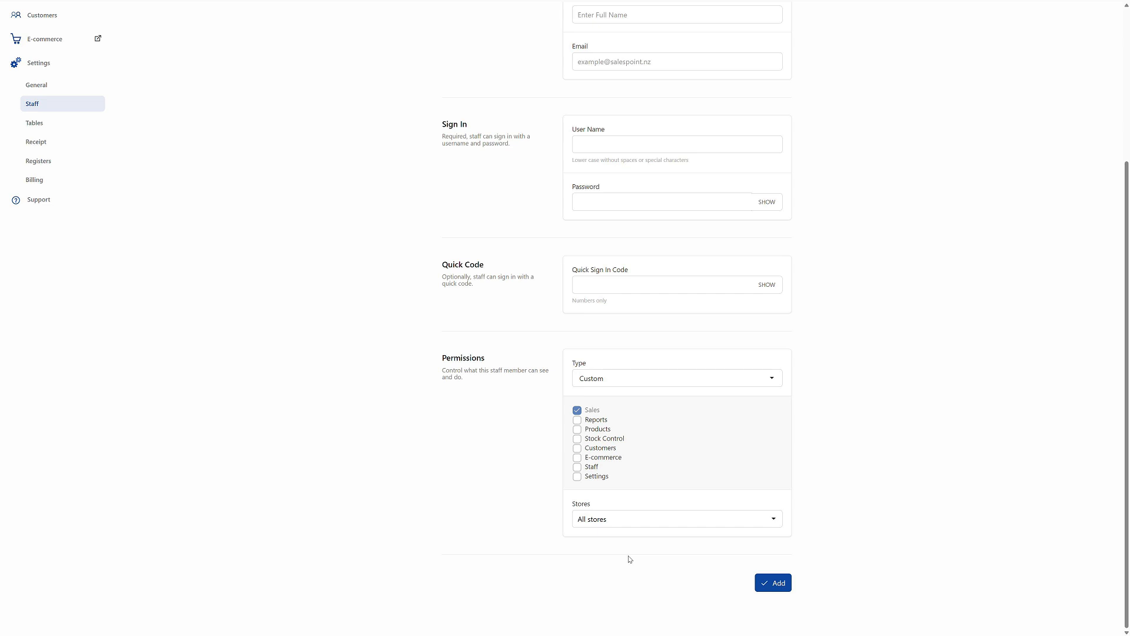
{"action": "left_click", "coordinate": [596, 420]}
{"action": "left_click", "coordinate": [599, 448]}
{"action": "scroll", "coordinate": [636, 452], "scroll_direction": "up", "scroll_amount": 3}
{"action": "left_click", "coordinate": [455, 47]}
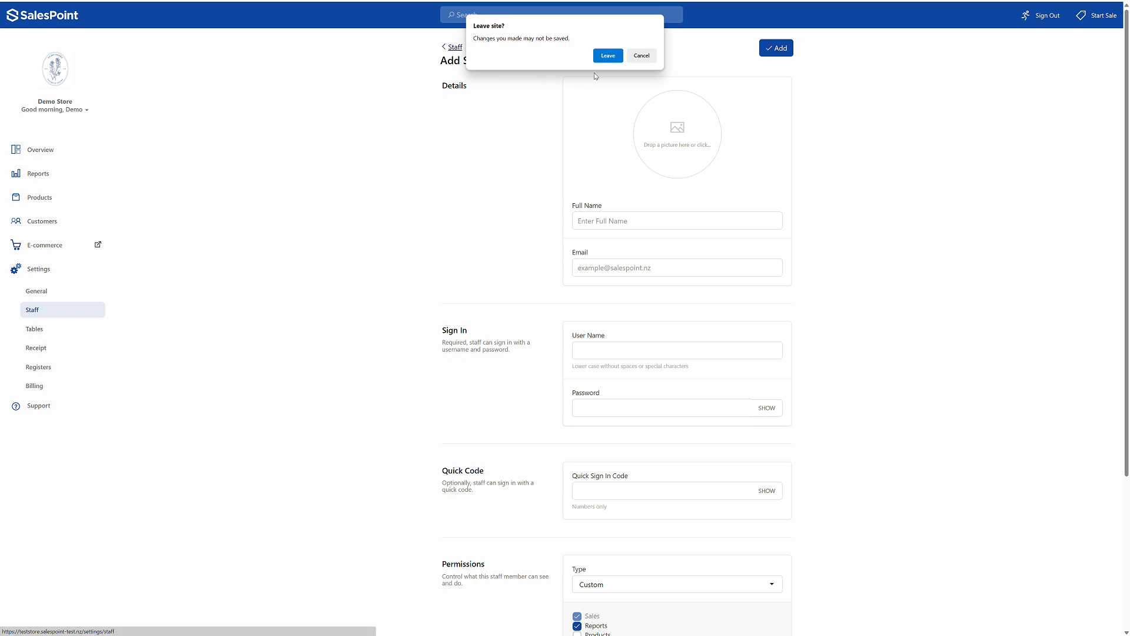
{"action": "left_click", "coordinate": [608, 55]}
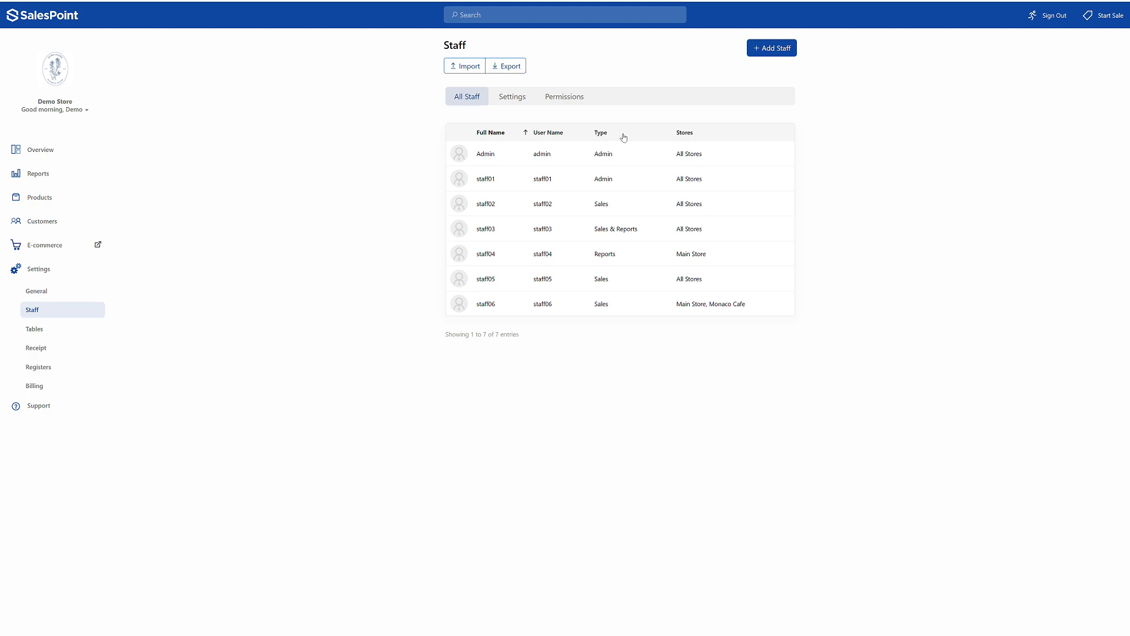
- Sign out of the dashboard and sign in as staff01 with the account password
{"action": "left_click", "coordinate": [1048, 15]}
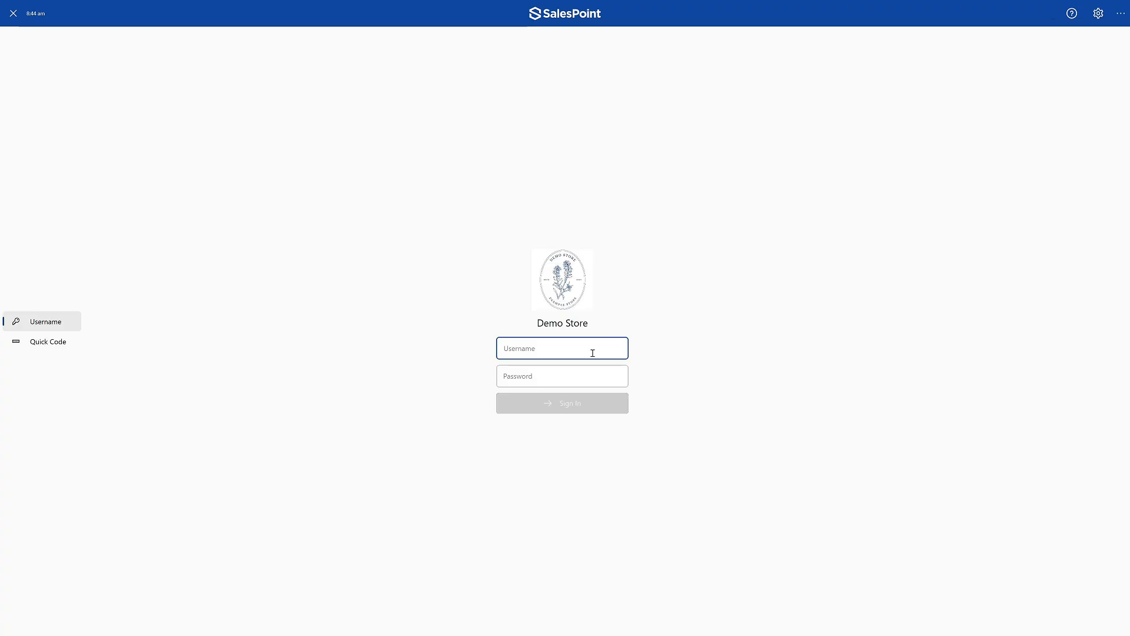
{"action": "type", "text": "staf"}
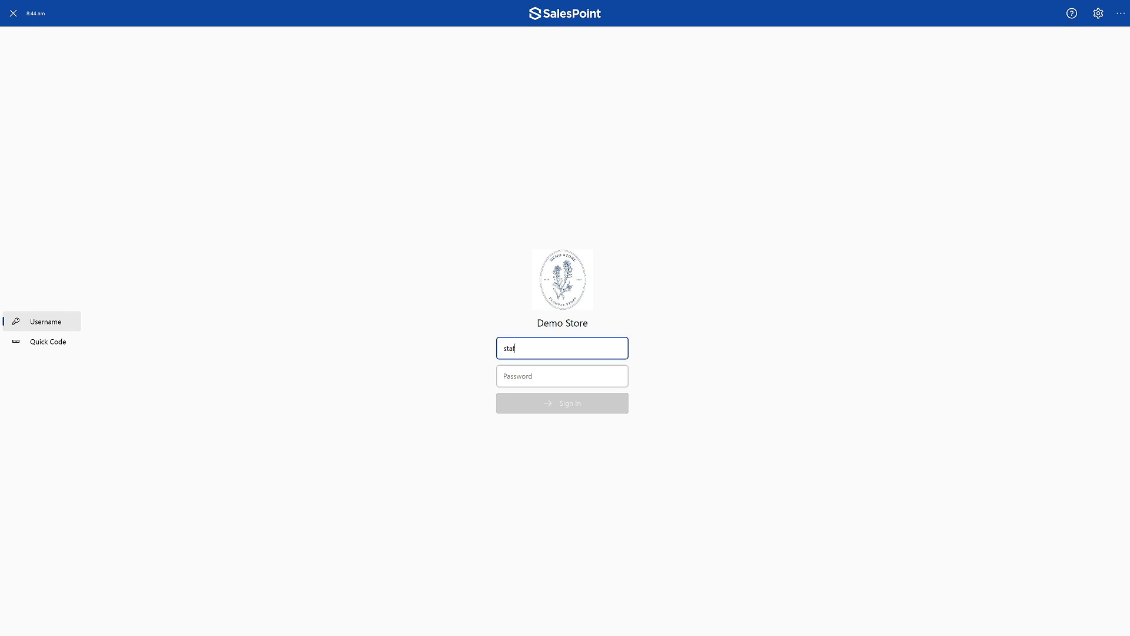
{"action": "type", "text": "f01"}
{"action": "key", "text": "Tab"}
{"action": "type", "text": "*******"}
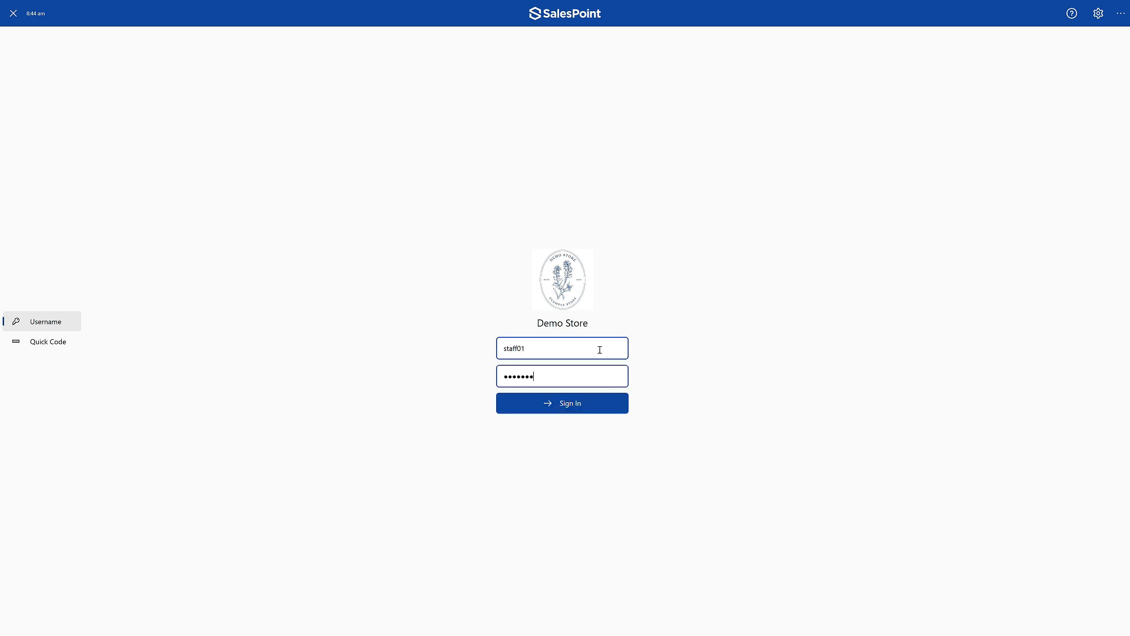
{"action": "key", "text": "Return"}
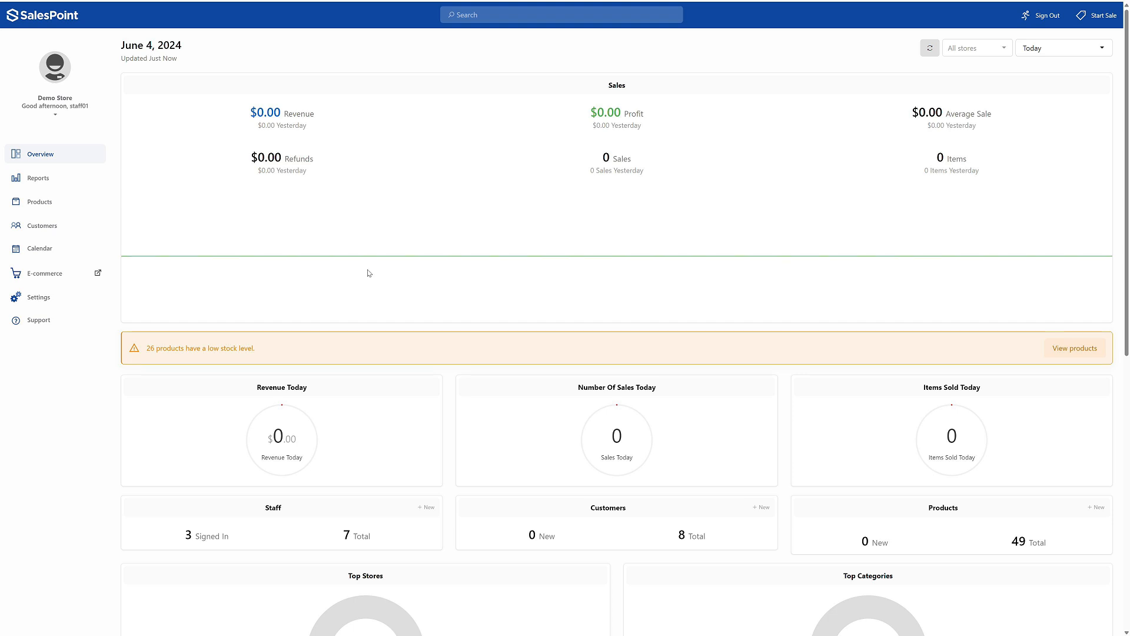
- Sign out of the staff01 account and sign in as staff02 with the account password
{"action": "left_click", "coordinate": [1024, 17]}
{"action": "left_click", "coordinate": [587, 356]}
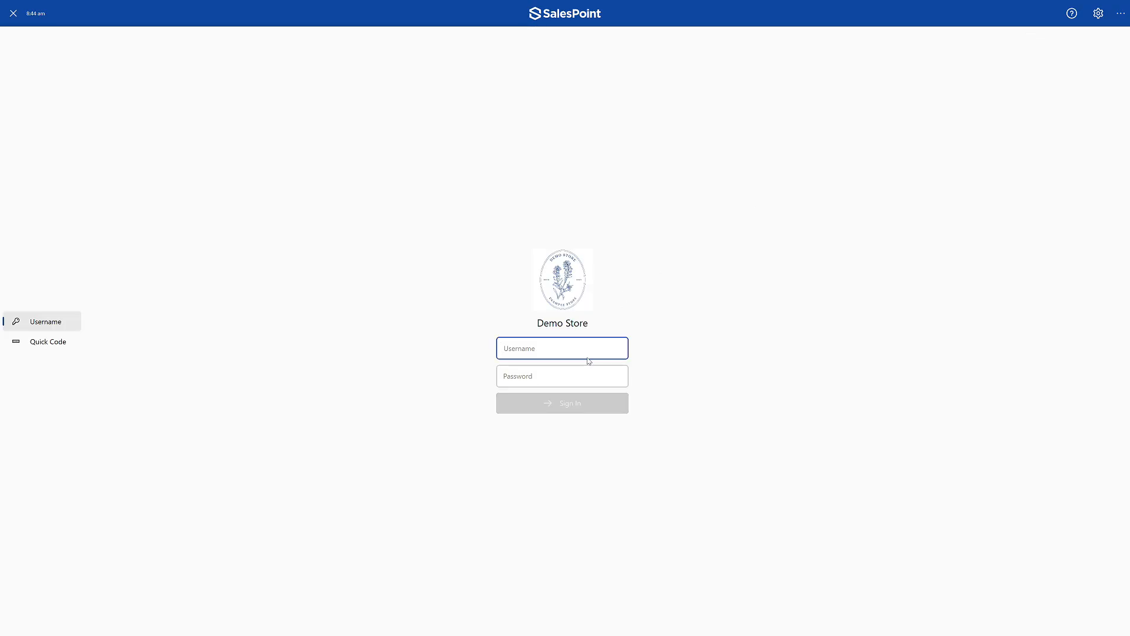
{"action": "type", "text": "staff02"}
{"action": "key", "text": "Tab"}
{"action": "type", "text": "•••"}
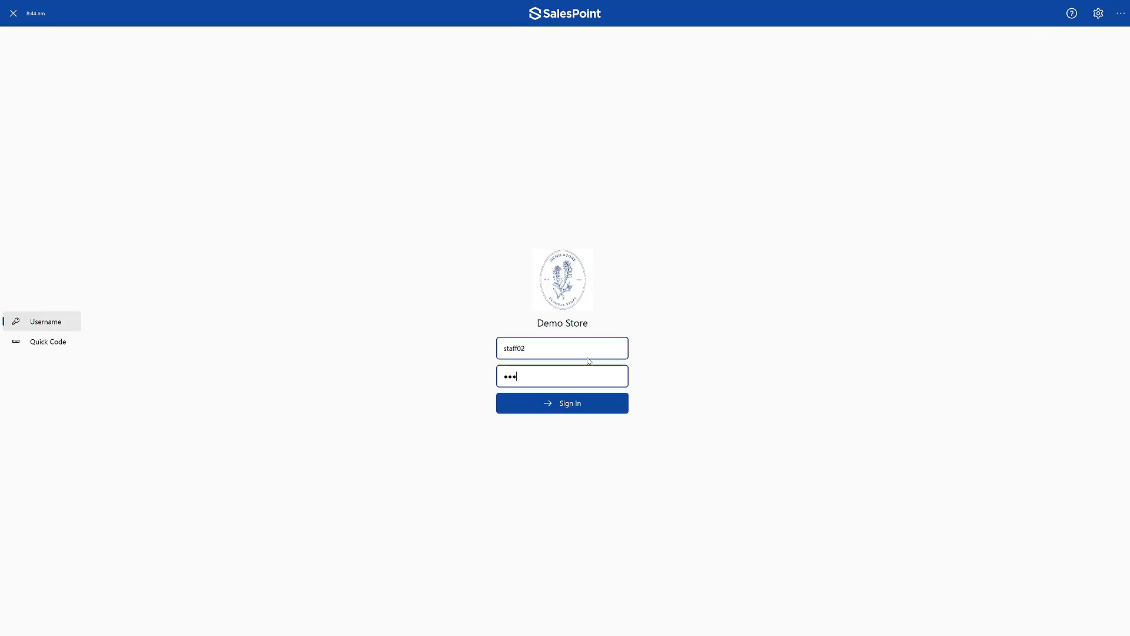
{"action": "type", "text": "•••••"}
{"action": "left_click", "coordinate": [581, 408]}
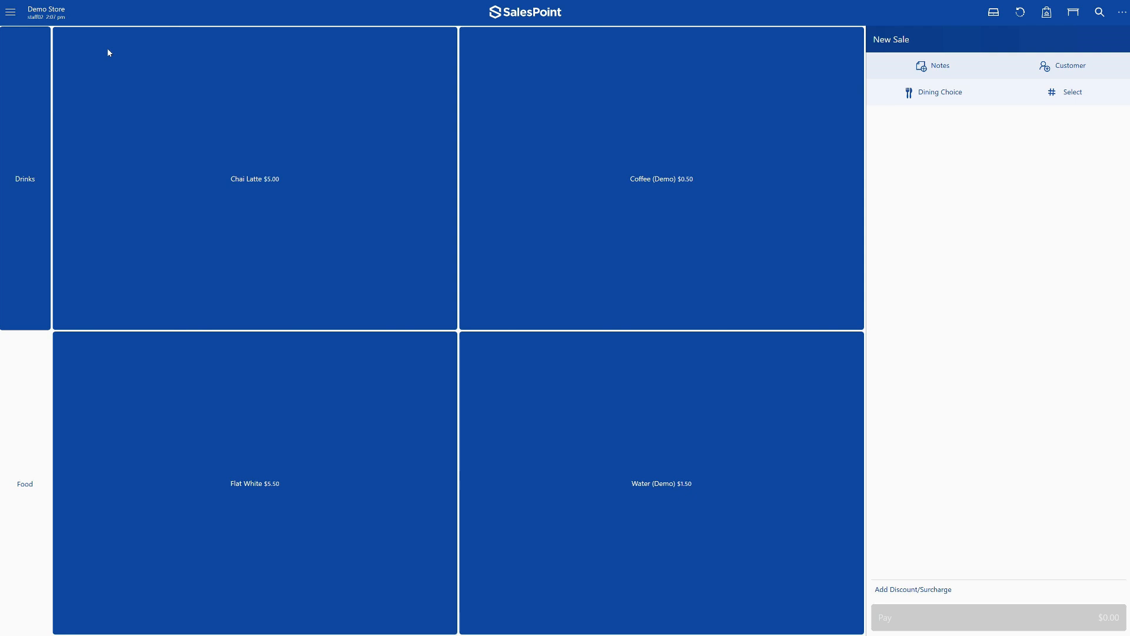
- Sign out of staff02 without closing the register, and sign in as teststore with the account password
{"action": "left_click", "coordinate": [10, 12]}
{"action": "left_click", "coordinate": [75, 618]}
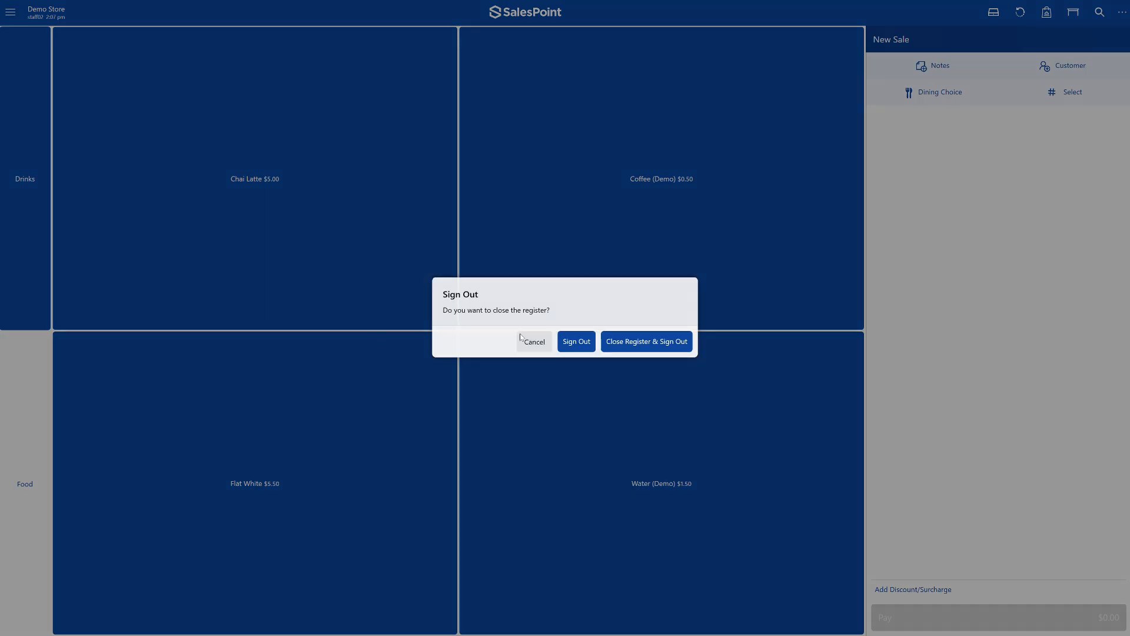
{"action": "left_click", "coordinate": [574, 342]}
{"action": "type", "text": "manager"}
{"action": "key", "text": "Tab"}
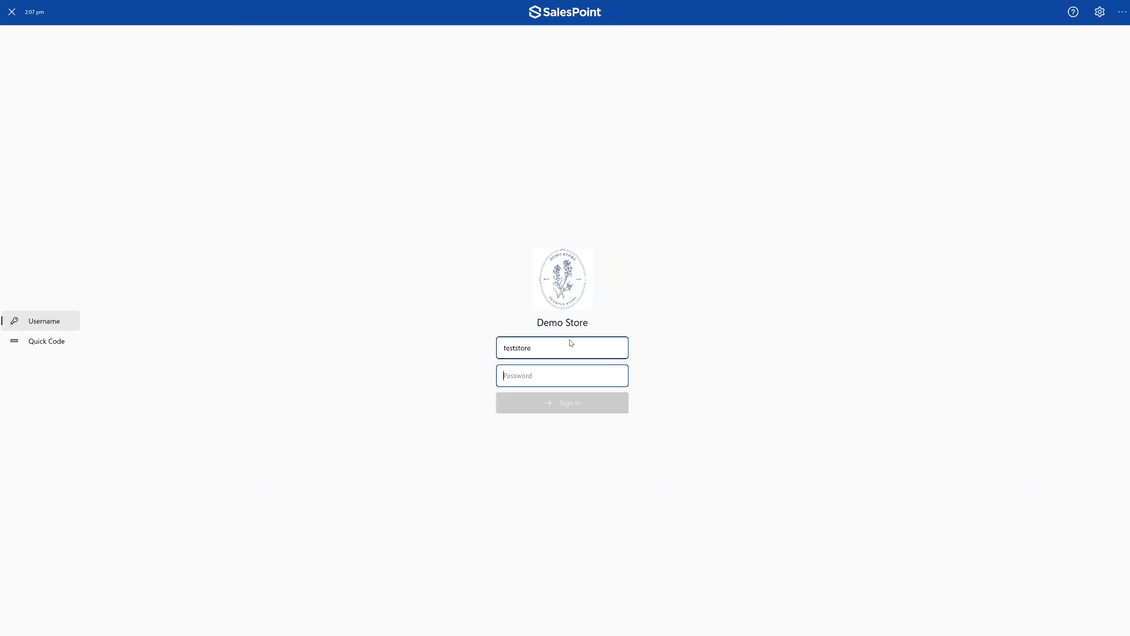
{"action": "type", "text": "••••••••"}
{"action": "key", "text": "Return"}
- Look over staff01's general details and the Monday work hours options, and return to the staff list
{"action": "left_click", "coordinate": [52, 270]}
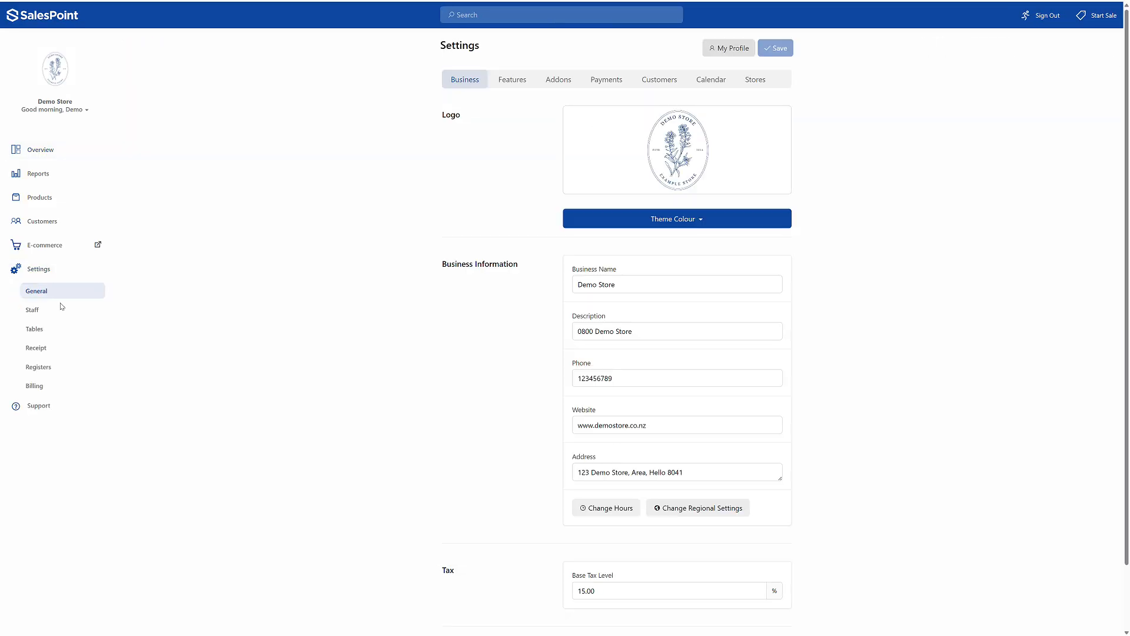
{"action": "left_click", "coordinate": [61, 312]}
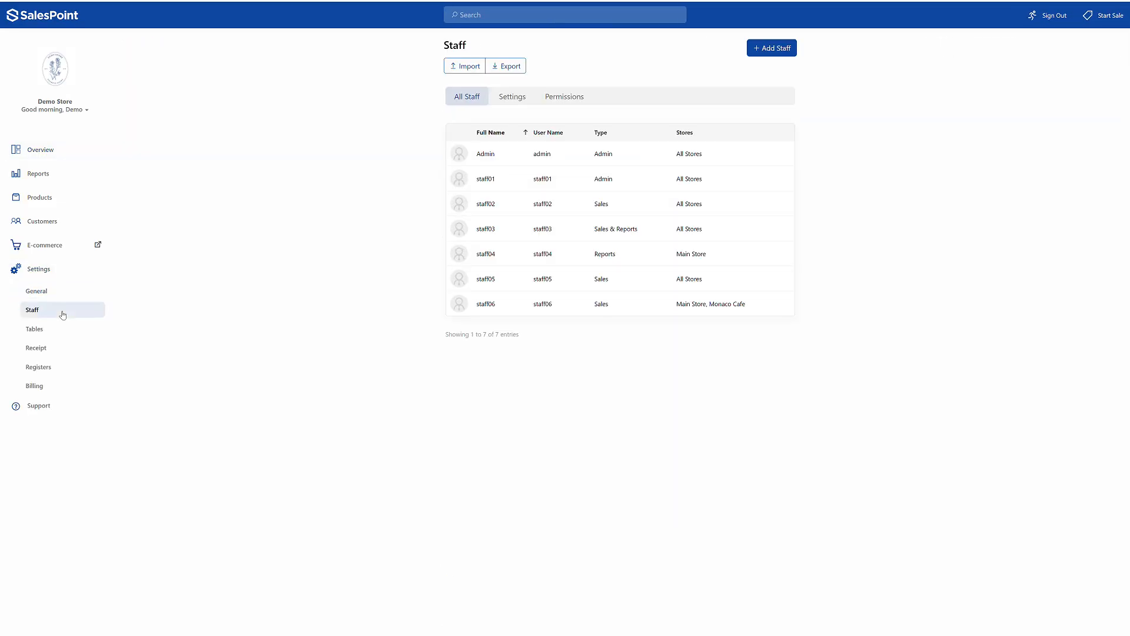
{"action": "left_click", "coordinate": [526, 190]}
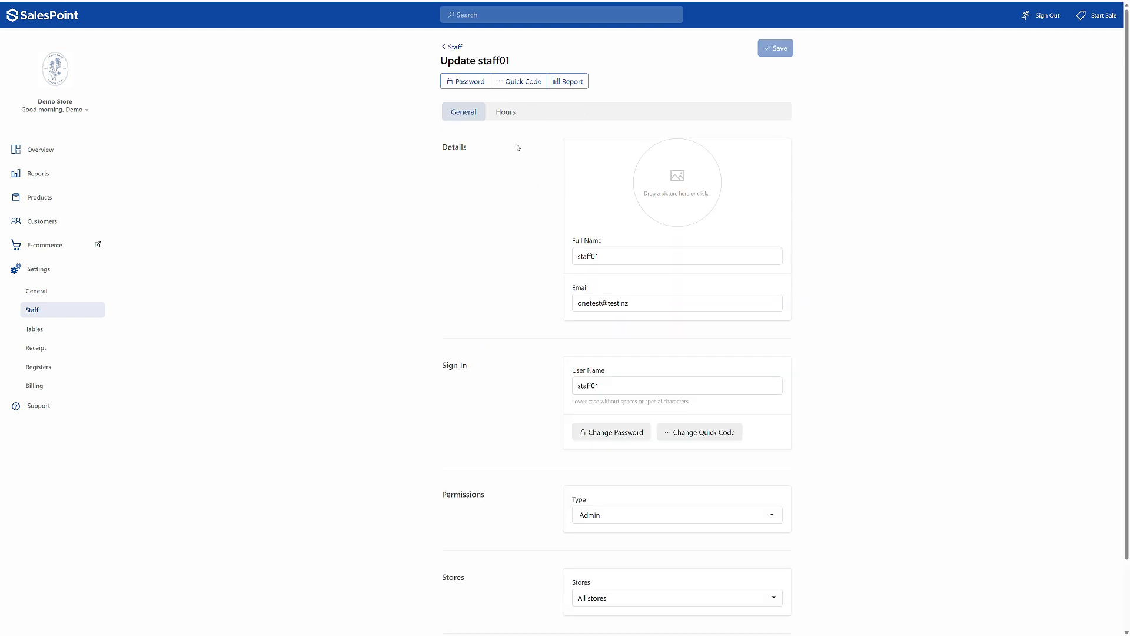
{"action": "left_click", "coordinate": [506, 112]}
{"action": "left_click", "coordinate": [759, 163]}
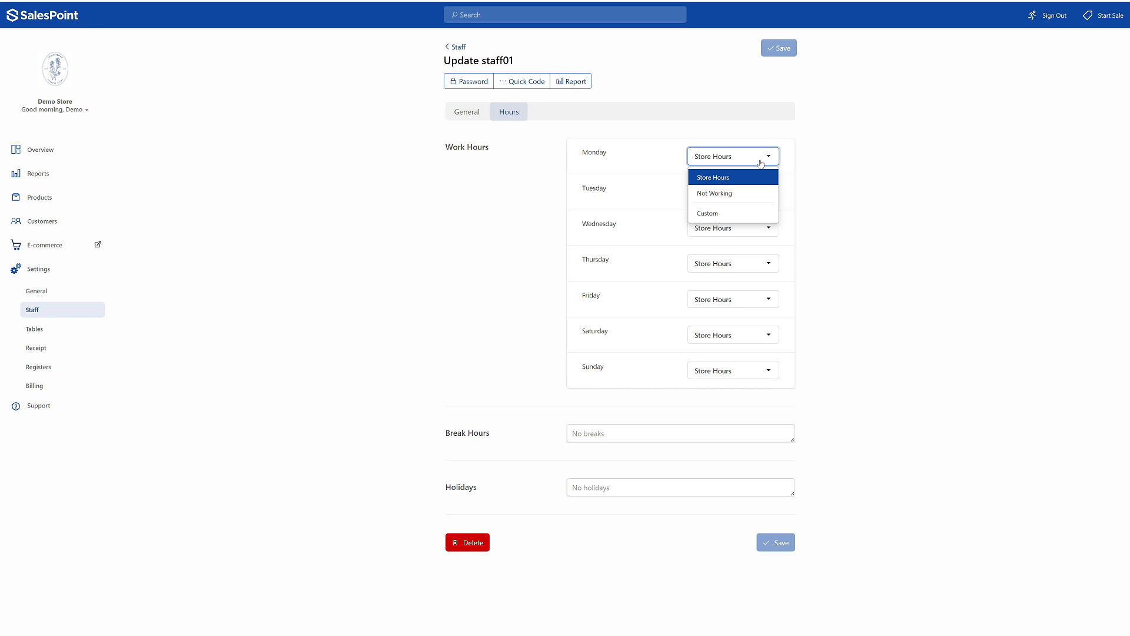
{"action": "left_click", "coordinate": [761, 165]}
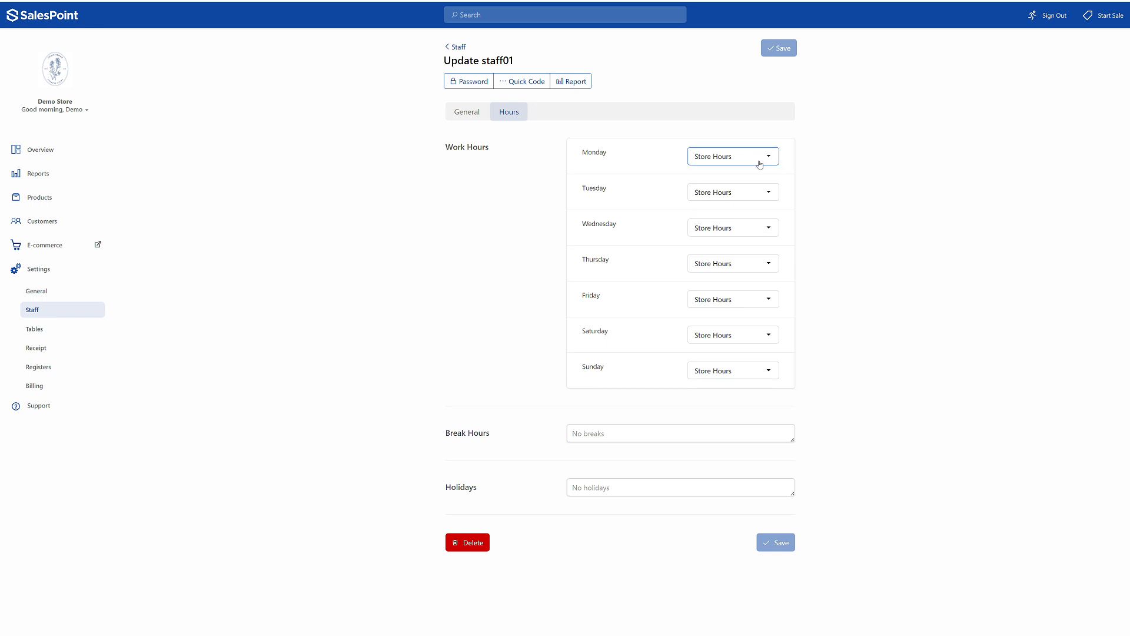
{"action": "left_click", "coordinate": [460, 47]}
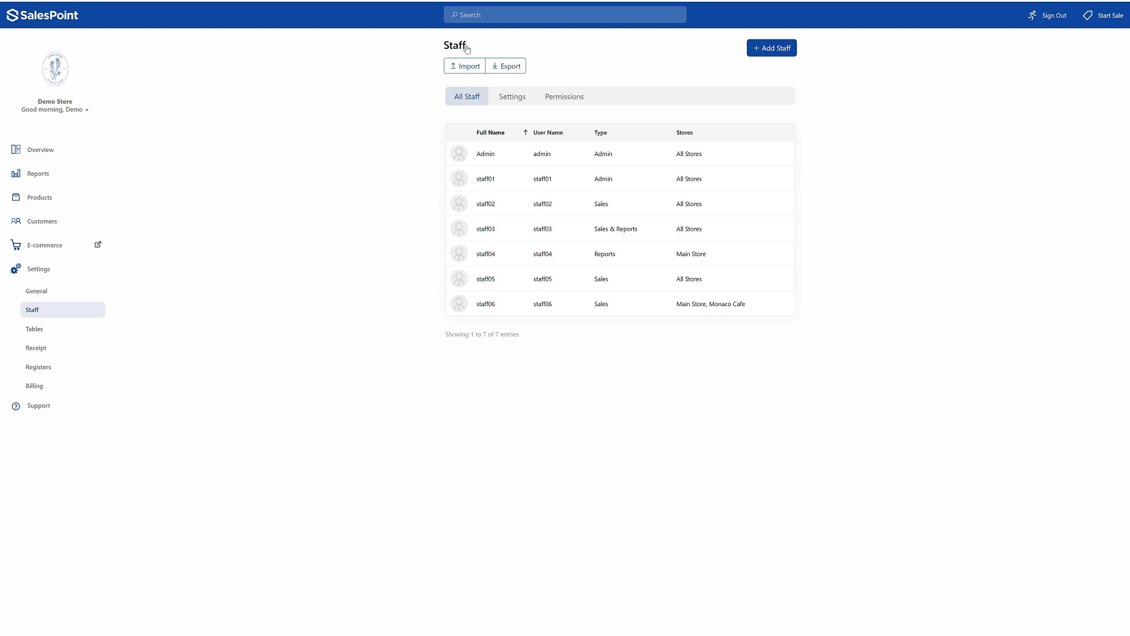
- Enable staff switching in the staff settings and save the change
{"action": "left_click", "coordinate": [523, 94]}
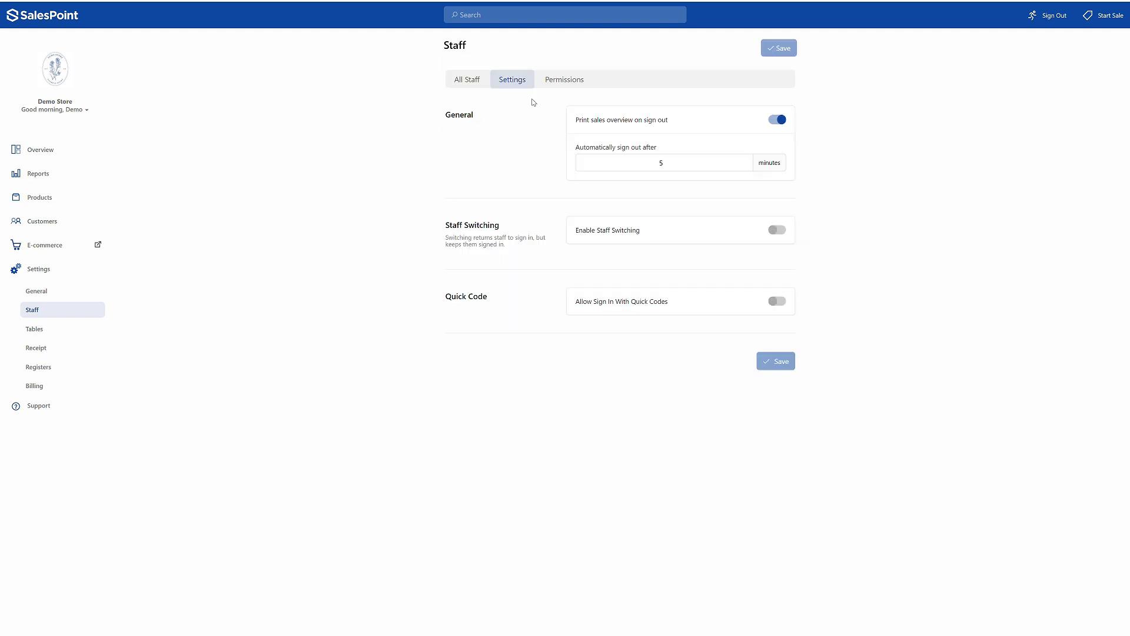
{"action": "left_click", "coordinate": [774, 230]}
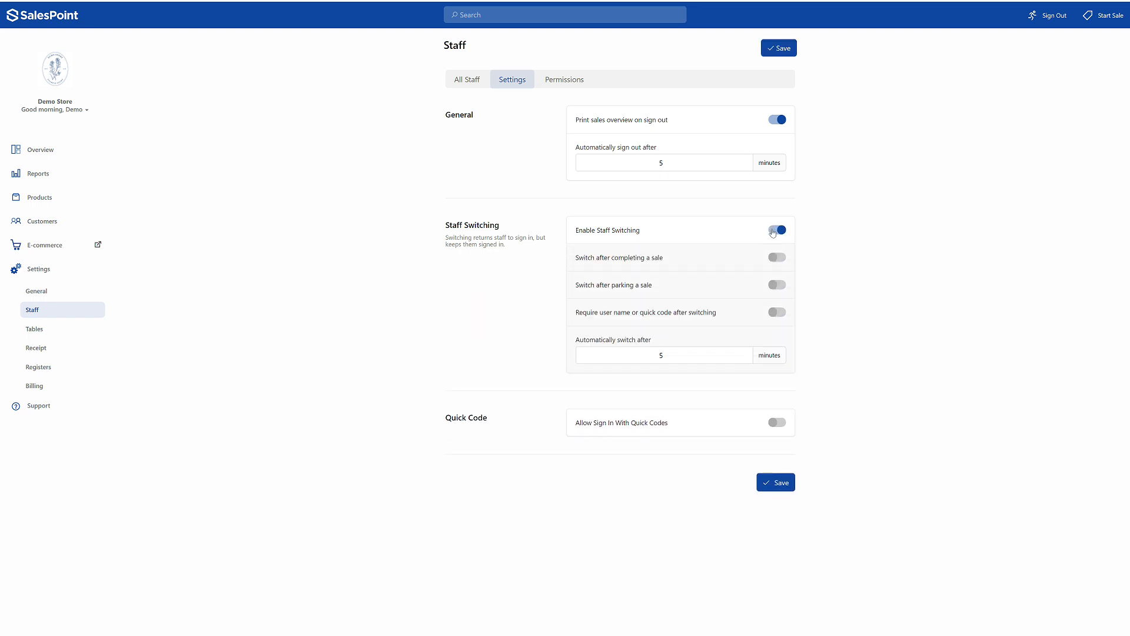
{"action": "left_click", "coordinate": [791, 47]}
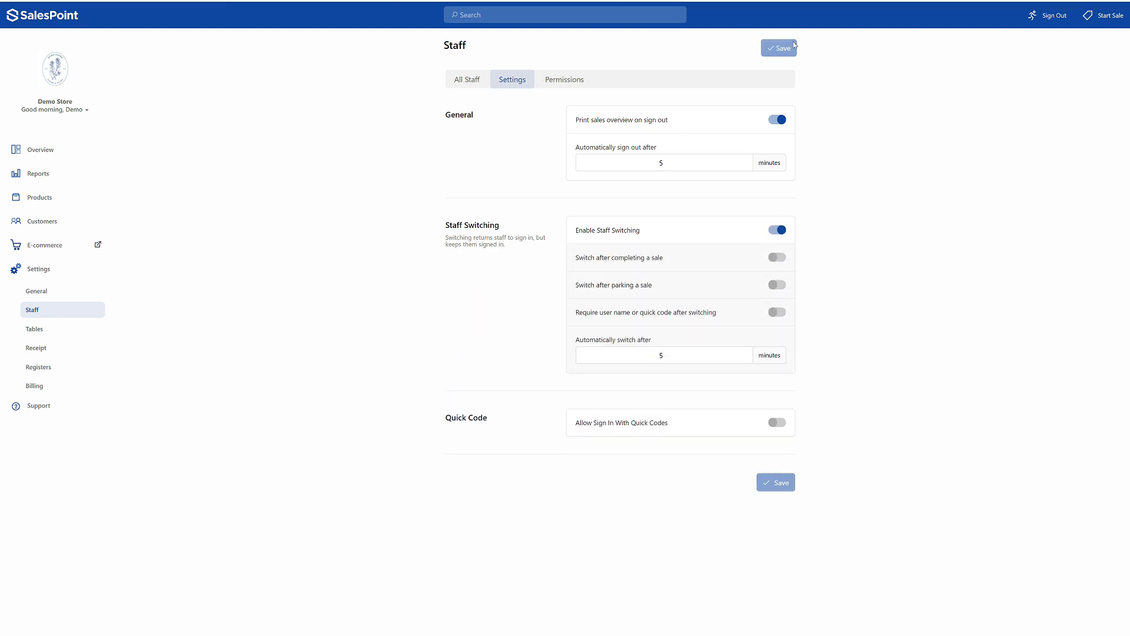
- Sign out of the dashboard and sign in to the register as staff02 with the account password
{"action": "left_click", "coordinate": [1052, 14]}
{"action": "type", "text": "staf"}
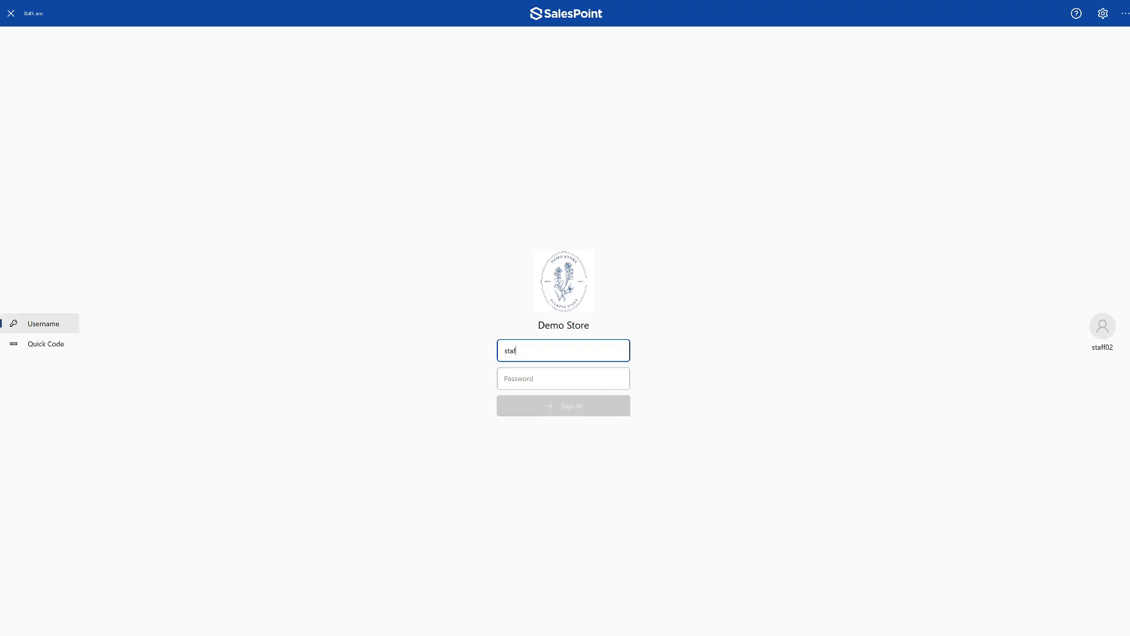
{"action": "type", "text": "f02"}
{"action": "key", "text": "Tab"}
{"action": "type", "text": "••••••••"}
{"action": "key", "text": "Return"}
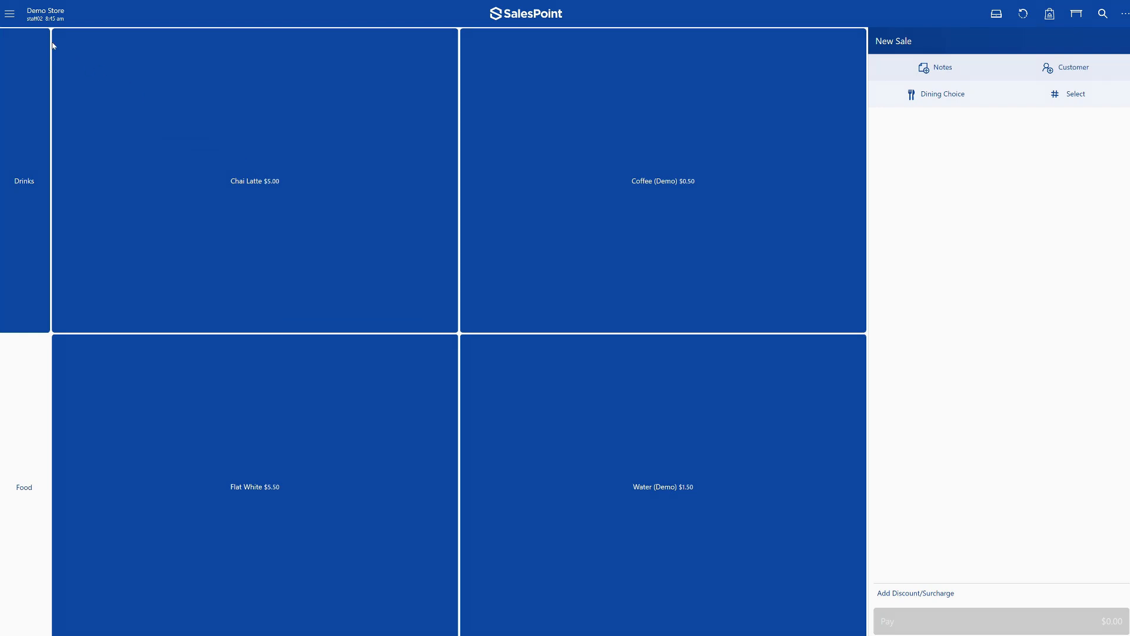
- Switch user from staff02's register session and return to the main store account's dashboard
{"action": "left_click", "coordinate": [22, 21]}
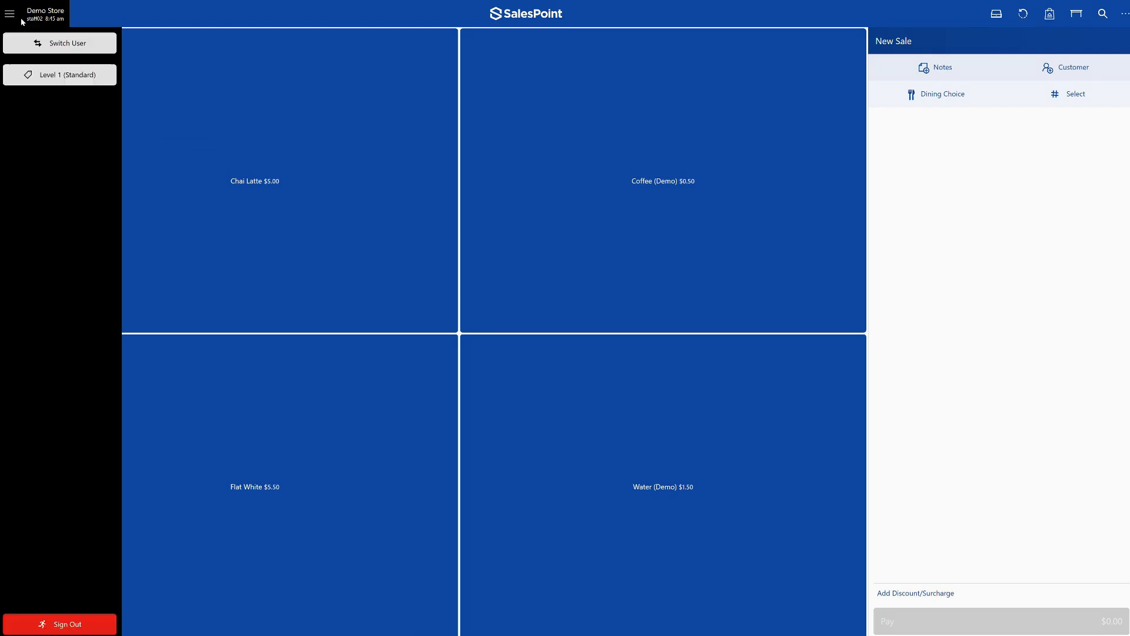
{"action": "left_click", "coordinate": [87, 54]}
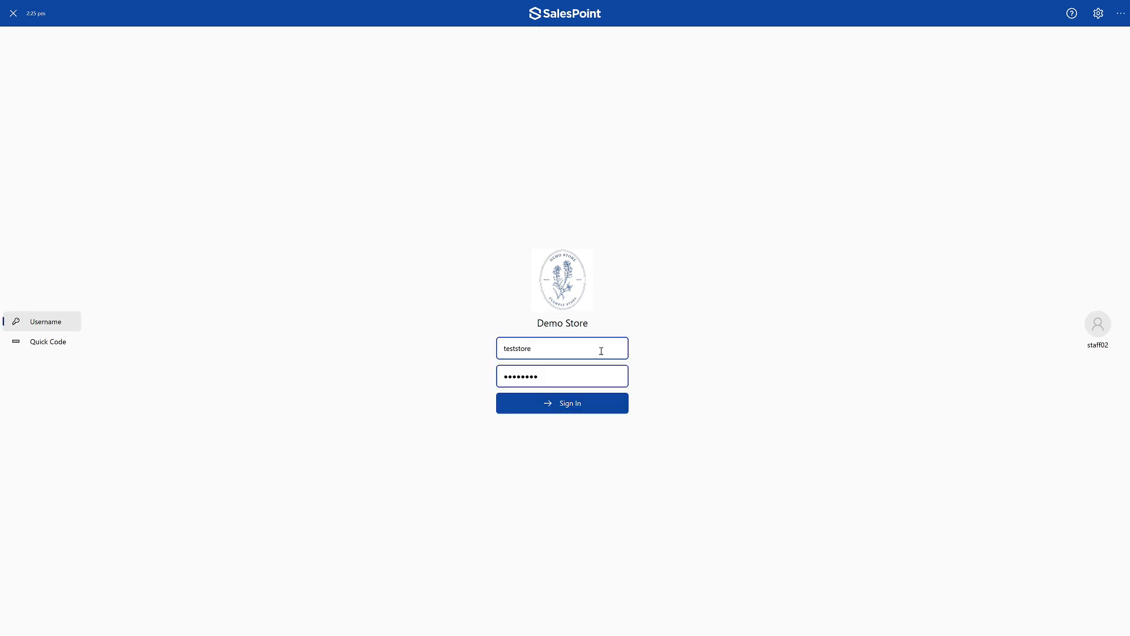
{"action": "key", "text": "Return"}
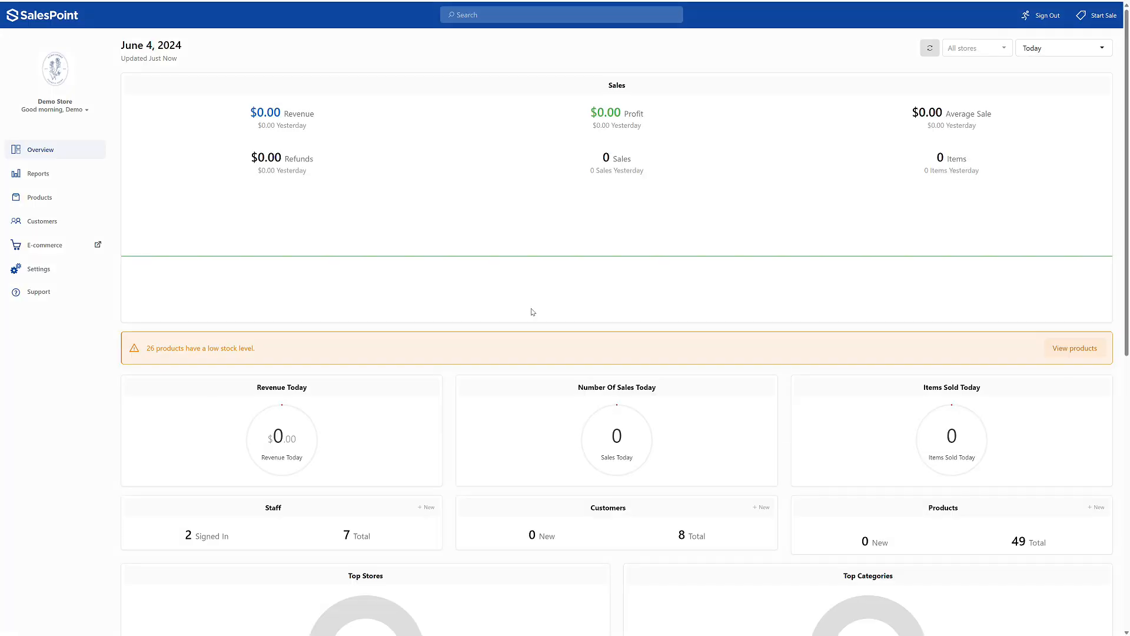
- Turn on requiring a user name or quick code after switching in the staff settings
{"action": "left_click", "coordinate": [99, 266]}
{"action": "left_click", "coordinate": [82, 311]}
{"action": "left_click", "coordinate": [512, 97]}
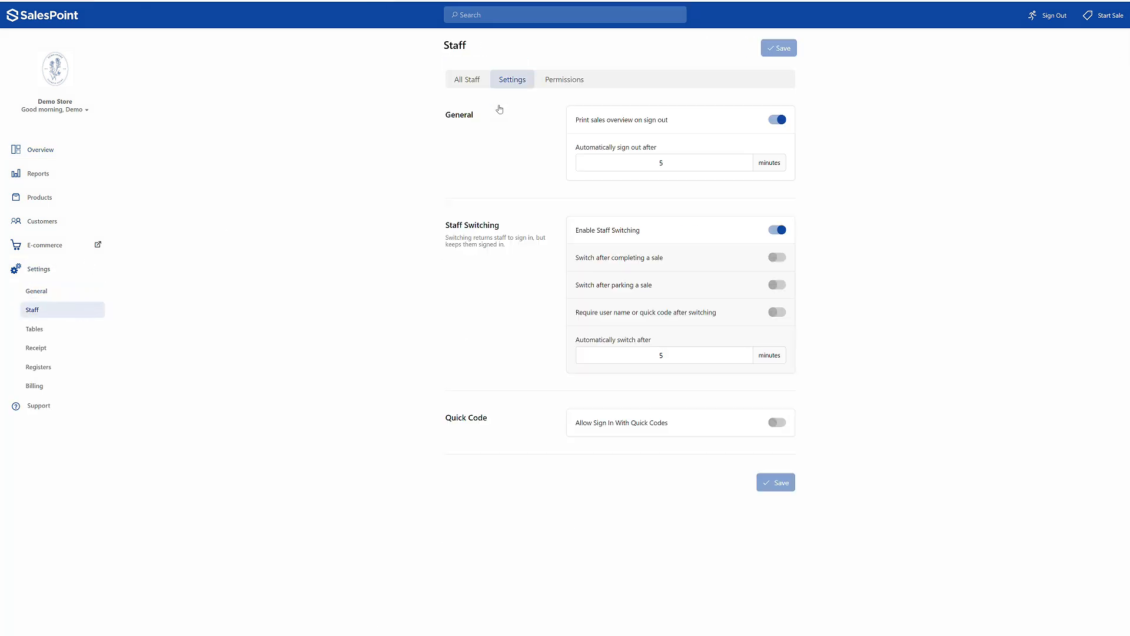
{"action": "left_click", "coordinate": [778, 312]}
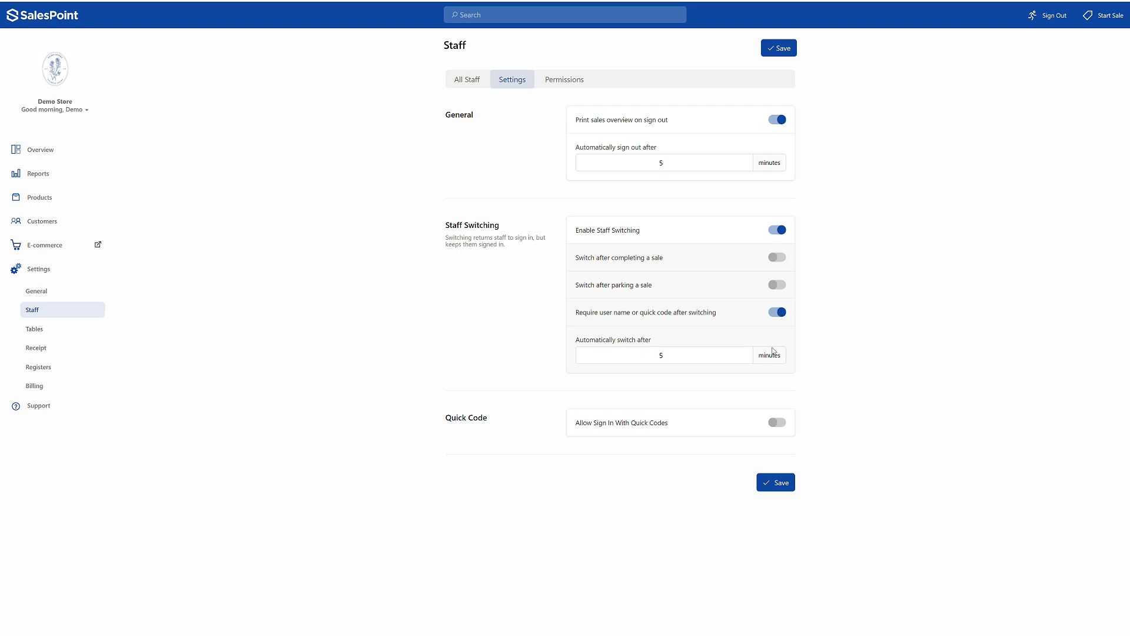
- Allow staff to sign in with quick codes and save the staff settings
{"action": "left_click", "coordinate": [778, 423]}
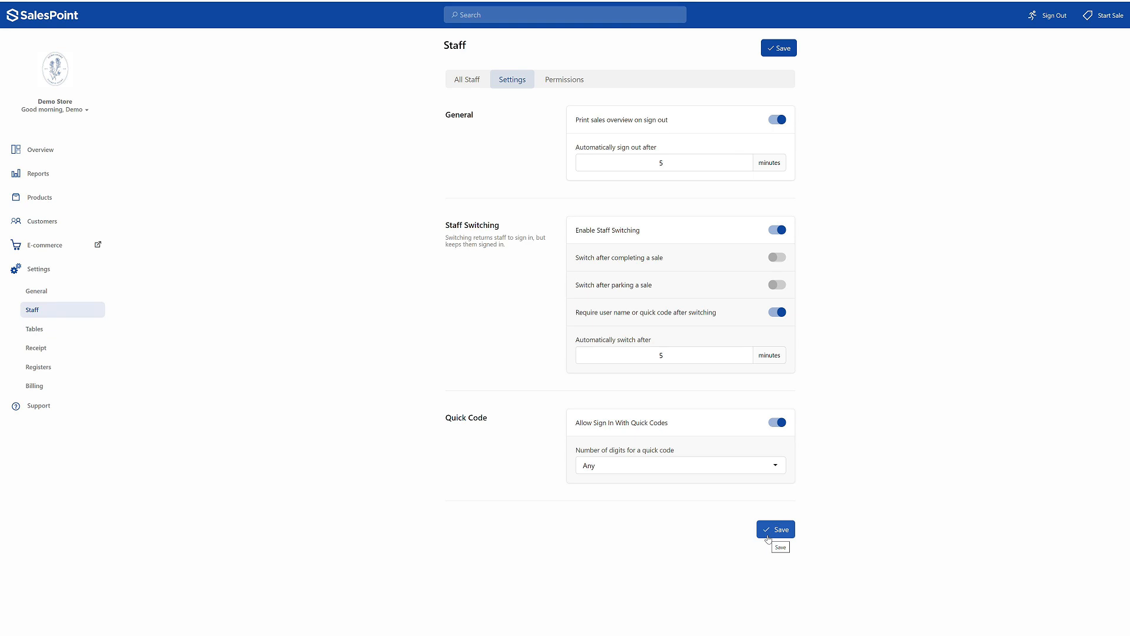
{"action": "left_click", "coordinate": [768, 536]}
- Try the staff permission for adding a customer, switch it back off, save the permissions, and return to the full staff list
{"action": "left_click", "coordinate": [567, 77]}
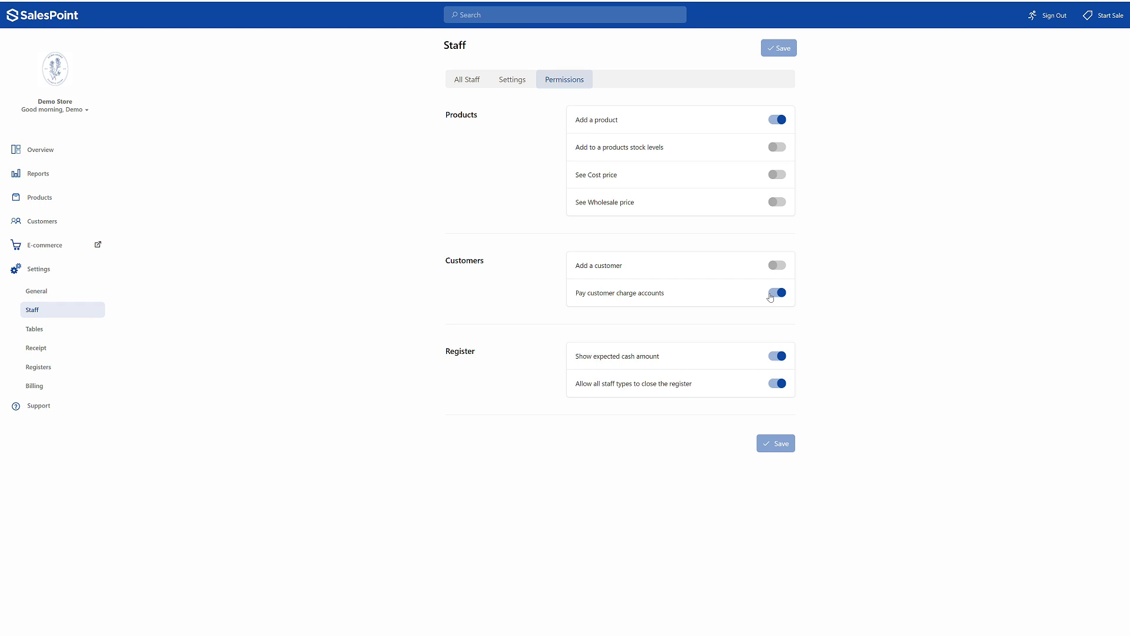
{"action": "left_click", "coordinate": [779, 267]}
{"action": "left_click", "coordinate": [780, 269]}
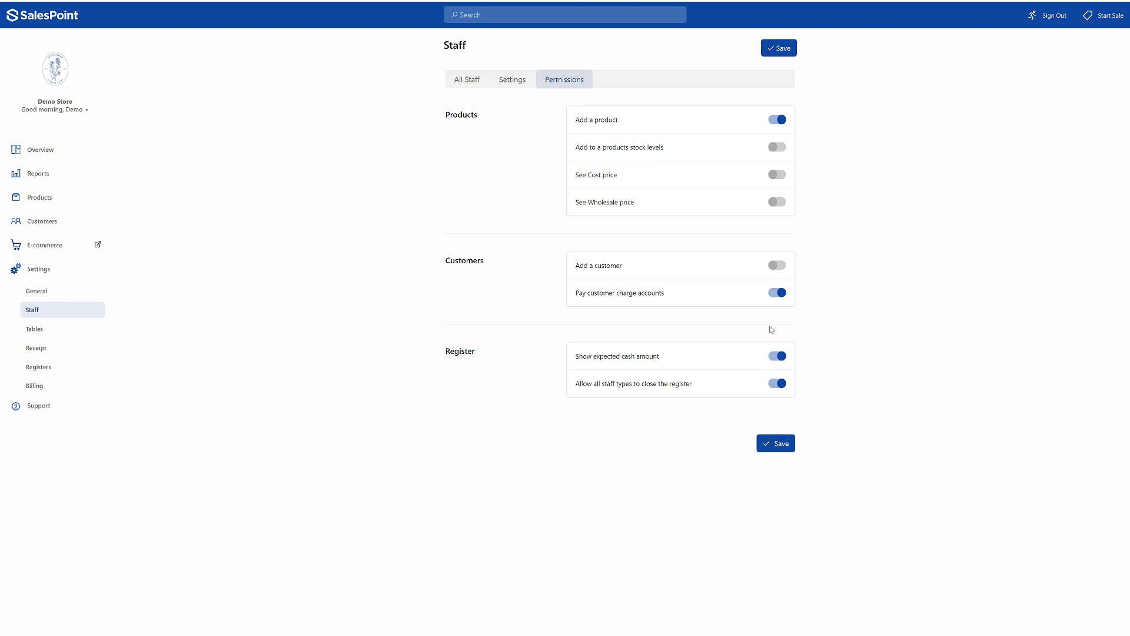
{"action": "left_click", "coordinate": [780, 448]}
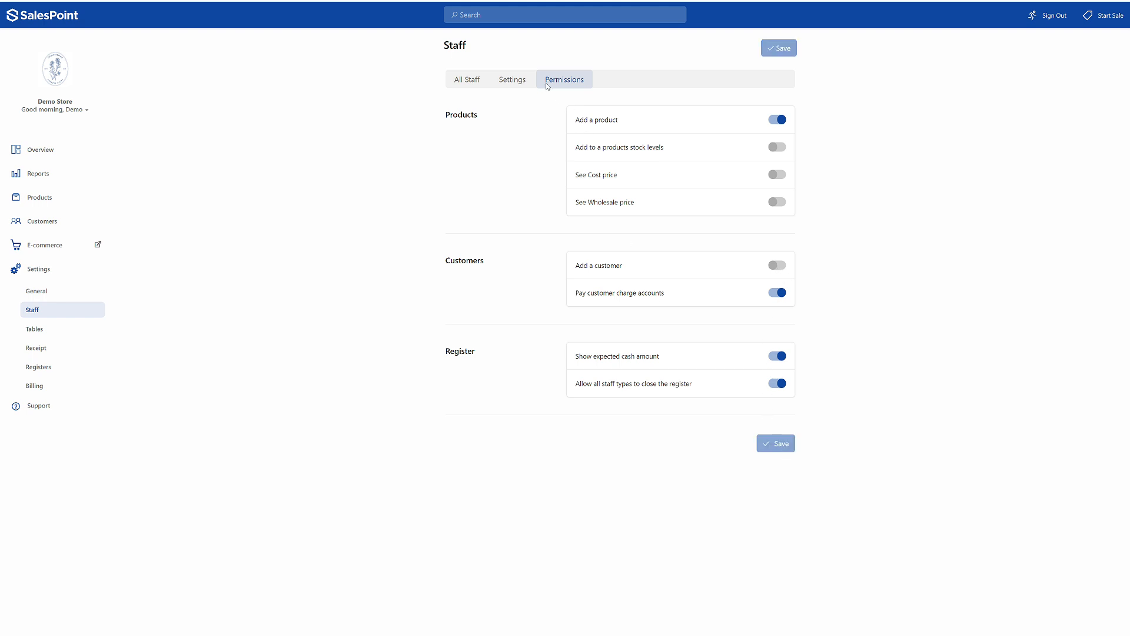
{"action": "left_click", "coordinate": [467, 78]}
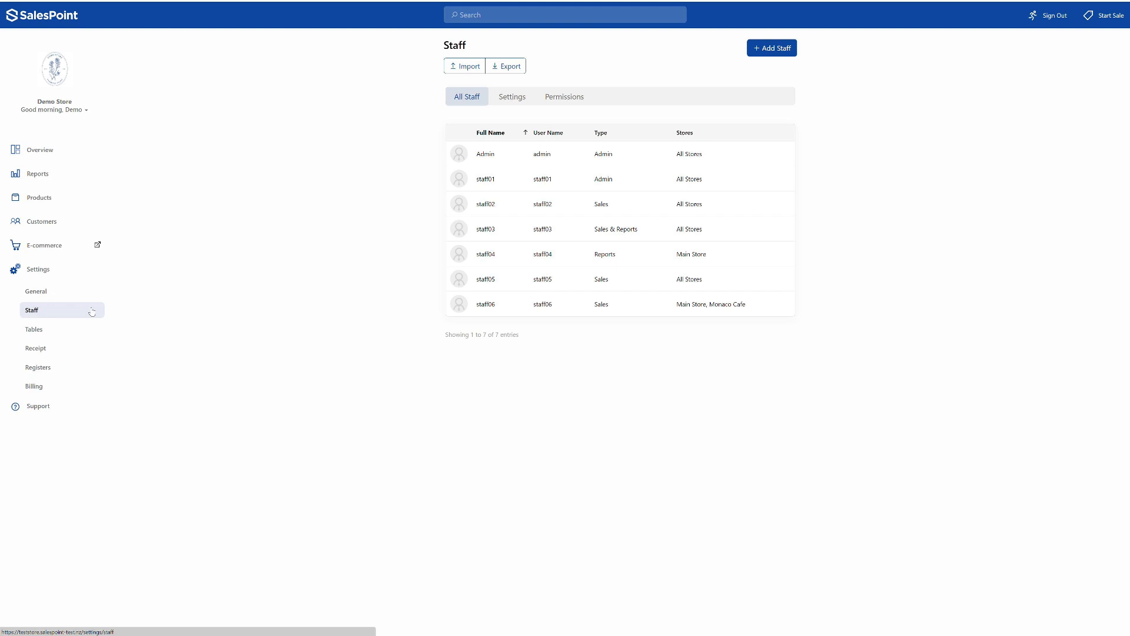
- Look over the e-commerce dashboard and the business types offered in the general feature settings
{"action": "left_click", "coordinate": [70, 250]}
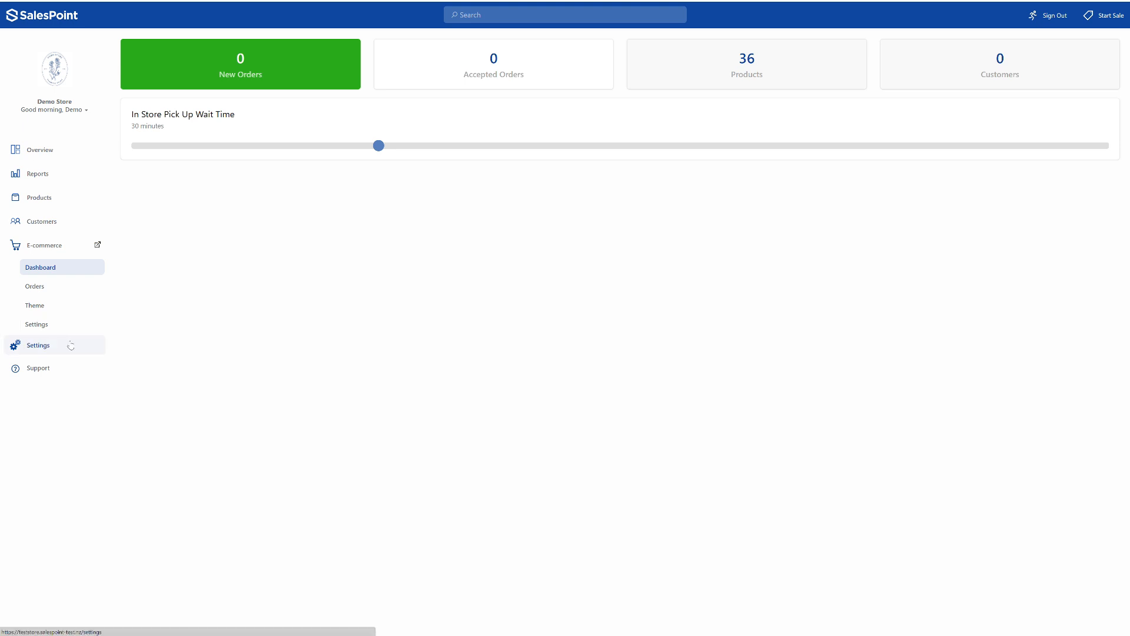
{"action": "left_click", "coordinate": [71, 346]}
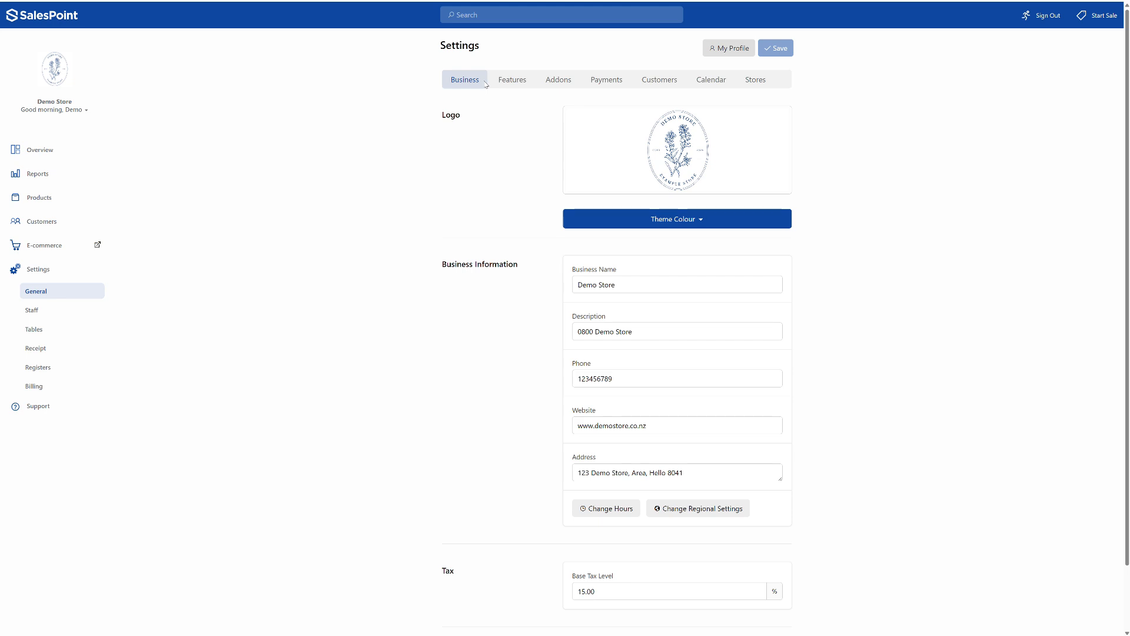
{"action": "left_click", "coordinate": [503, 88]}
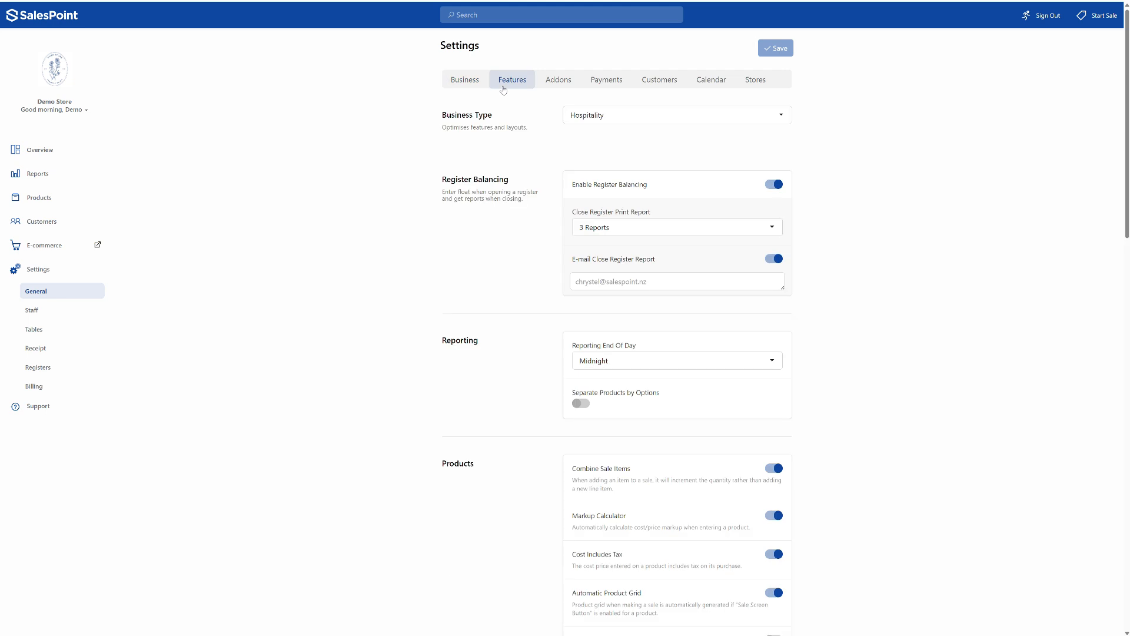
{"action": "left_click", "coordinate": [634, 119]}
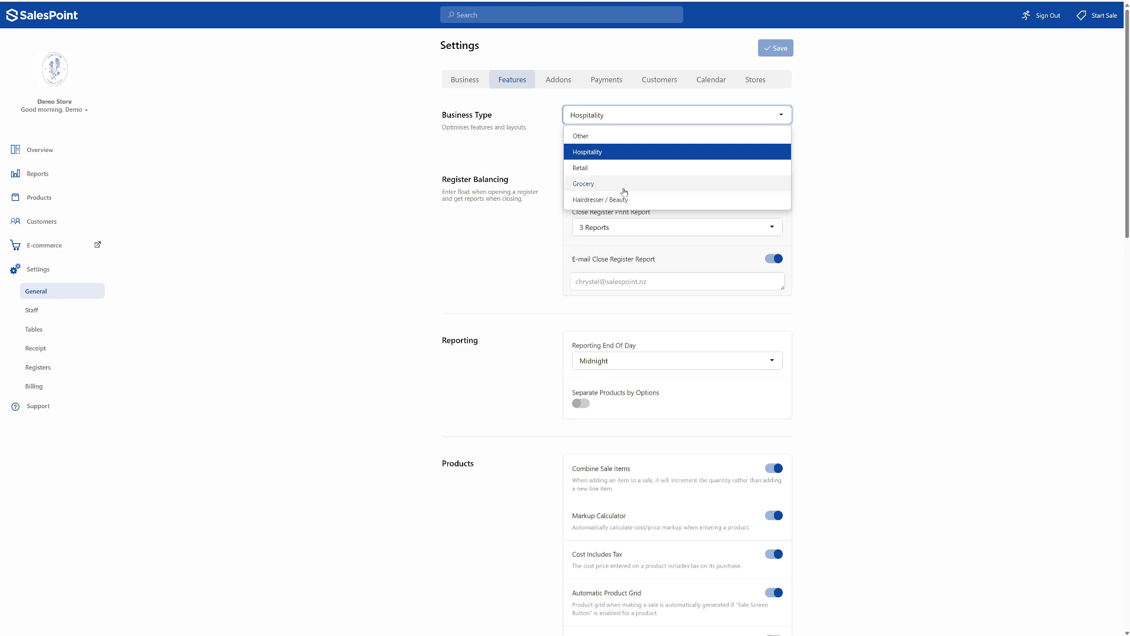
{"action": "left_click", "coordinate": [629, 122]}
- Switch register balancing and the automatic product grid off and back on in the feature settings
{"action": "left_click", "coordinate": [773, 187]}
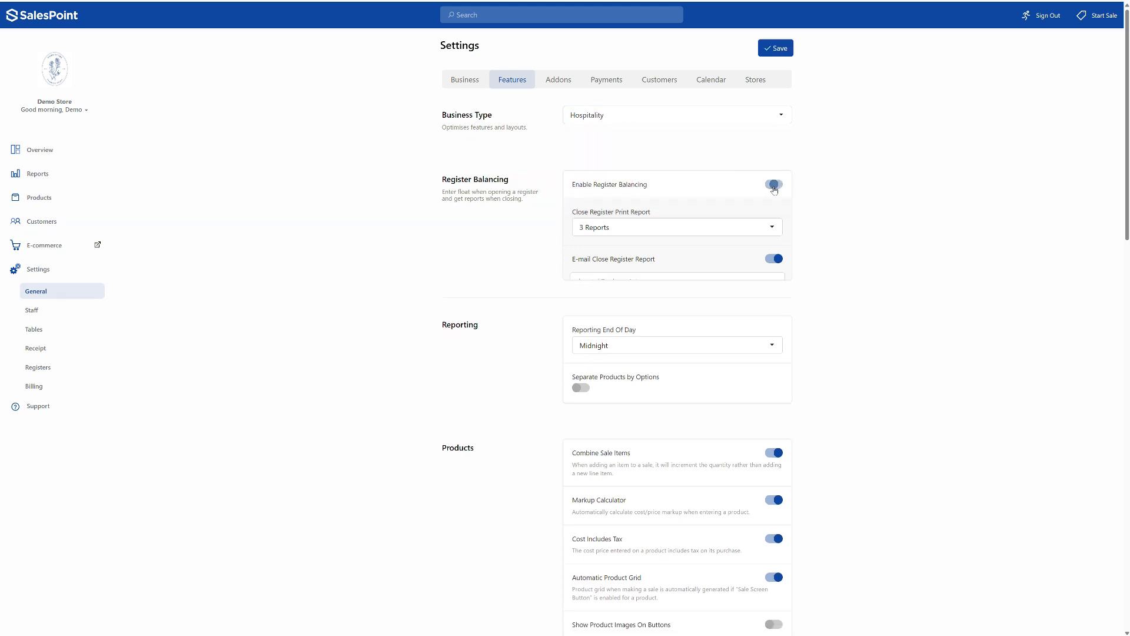
{"action": "left_click", "coordinate": [774, 187]}
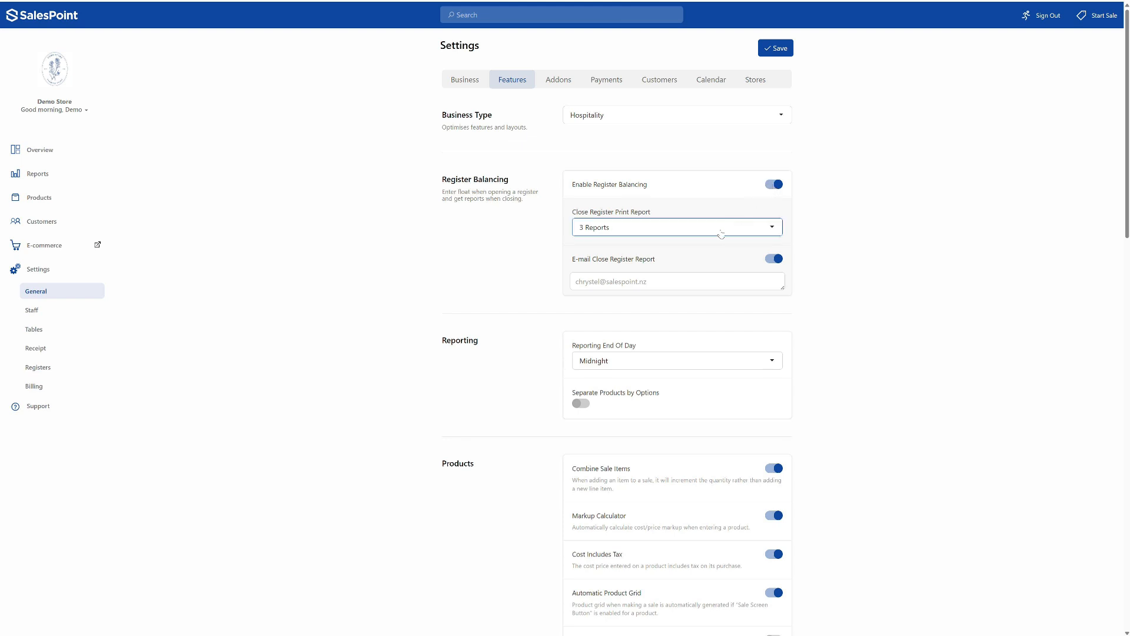
{"action": "scroll", "coordinate": [706, 265], "scroll_direction": "down", "scroll_amount": 1}
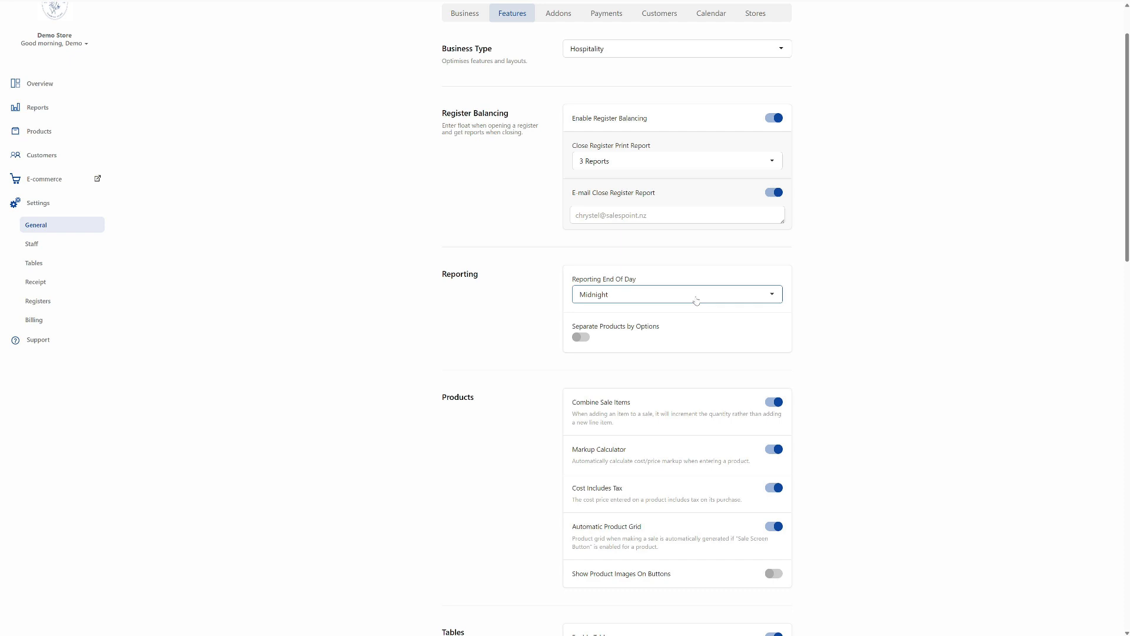
{"action": "scroll", "coordinate": [697, 301], "scroll_direction": "down", "scroll_amount": 2}
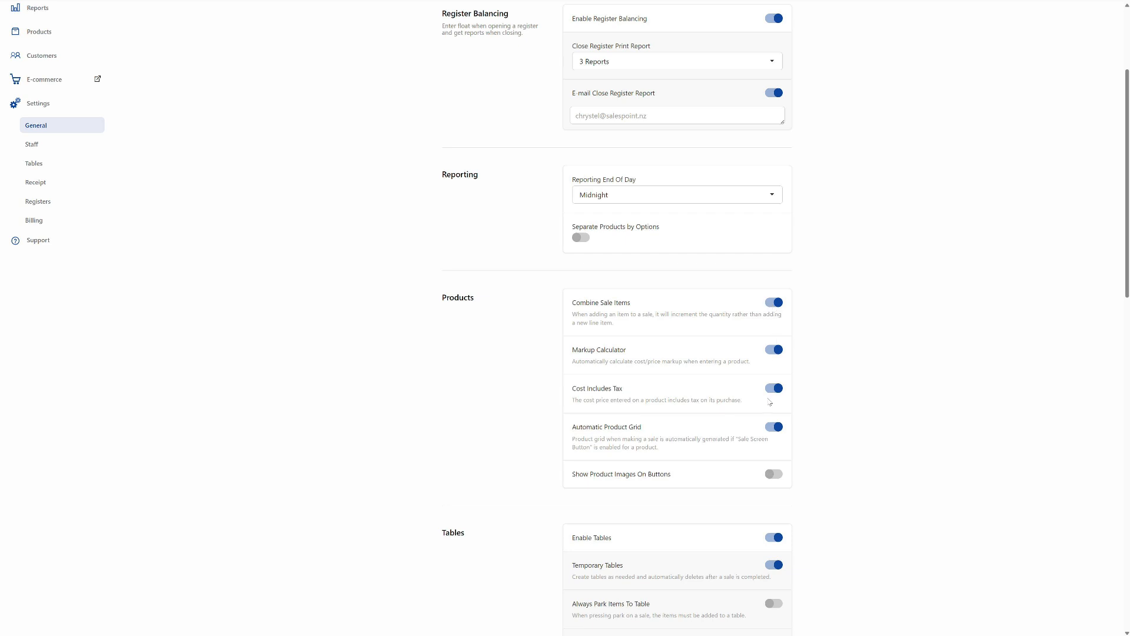
{"action": "left_click", "coordinate": [767, 427]}
{"action": "left_click", "coordinate": [769, 429]}
{"action": "scroll", "coordinate": [768, 429], "scroll_direction": "down", "scroll_amount": 6}
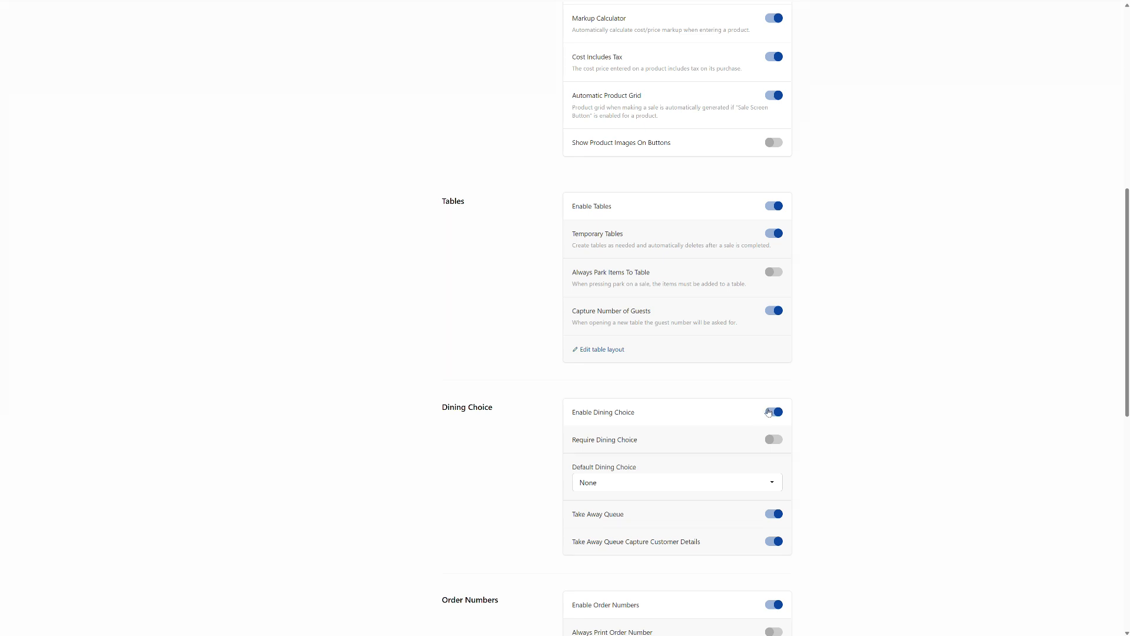
- Try the toggles for dining choice, tables, take away queue and order numbers, leaving each one enabled
{"action": "left_click", "coordinate": [770, 412]}
{"action": "left_click", "coordinate": [771, 412]}
{"action": "left_click", "coordinate": [768, 207]}
{"action": "left_click", "coordinate": [770, 518]}
{"action": "left_click", "coordinate": [770, 517]}
{"action": "scroll", "coordinate": [773, 501], "scroll_direction": "down", "scroll_amount": 3}
{"action": "left_click", "coordinate": [777, 474]}
{"action": "left_click", "coordinate": [777, 475]}
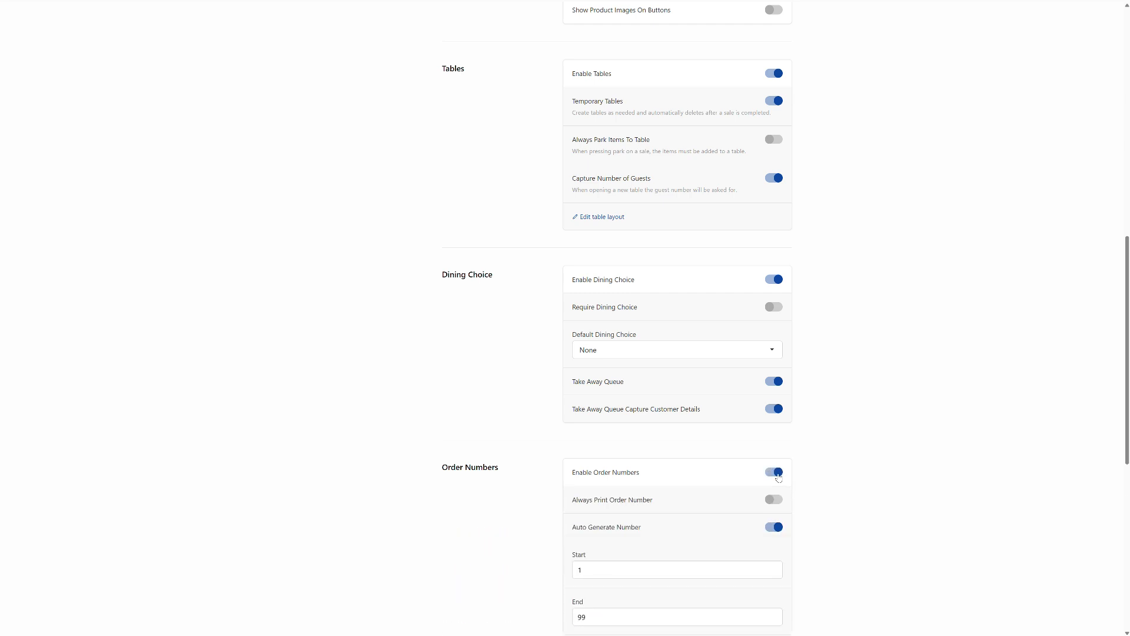
{"action": "scroll", "coordinate": [777, 477], "scroll_direction": "down", "scroll_amount": 7}
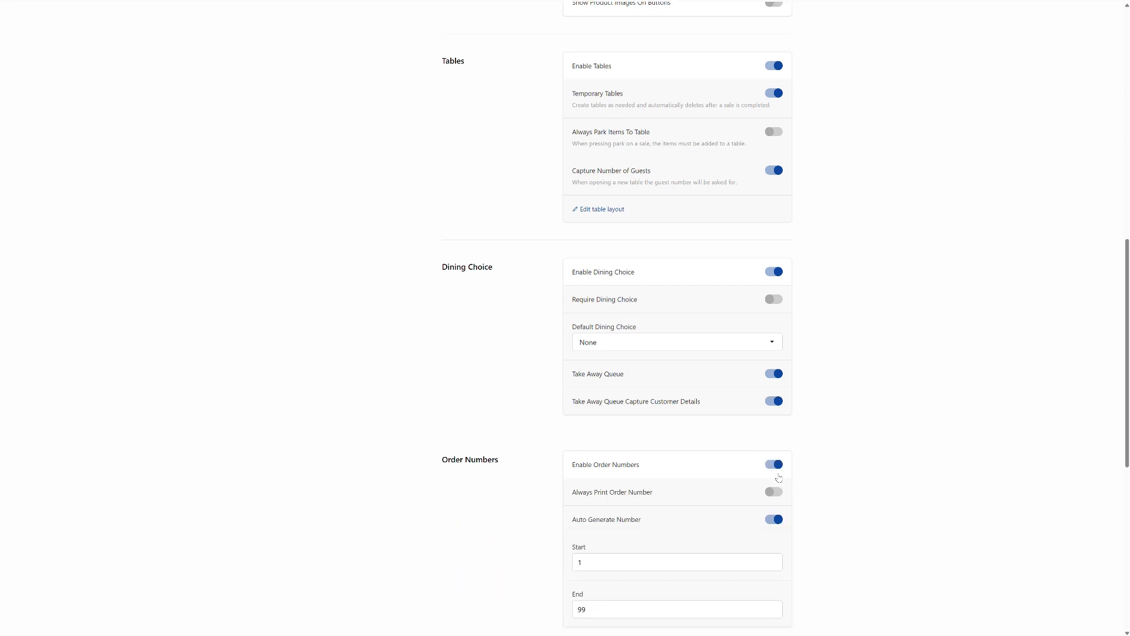
- Turn on gift cards in the general section of the feature settings and save the settings
{"action": "left_click", "coordinate": [773, 368]}
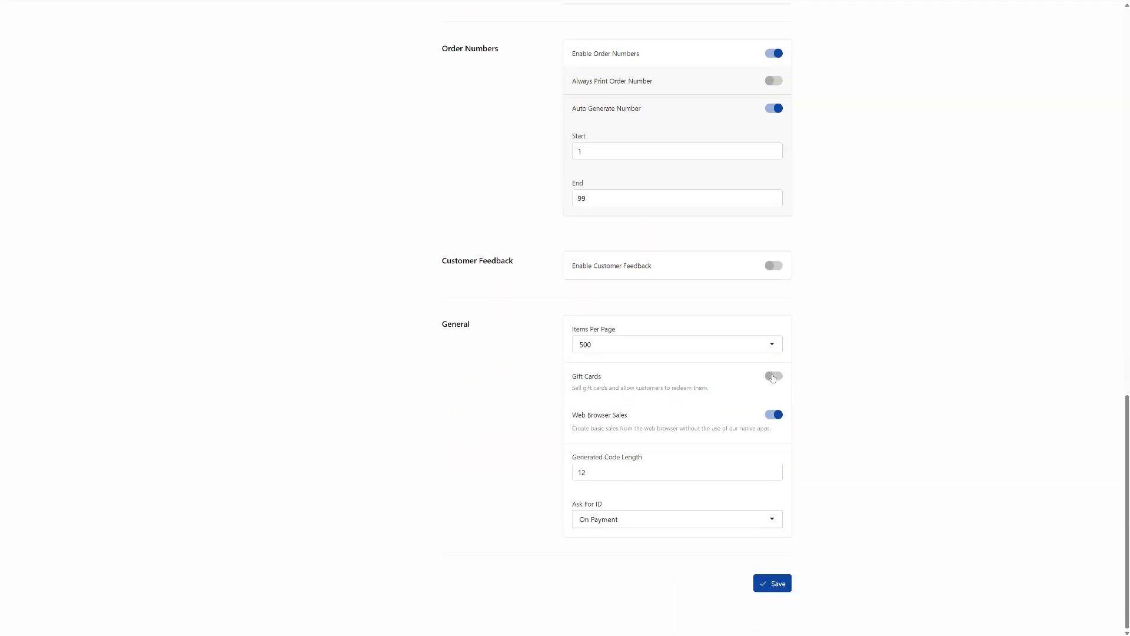
{"action": "left_click", "coordinate": [773, 367]}
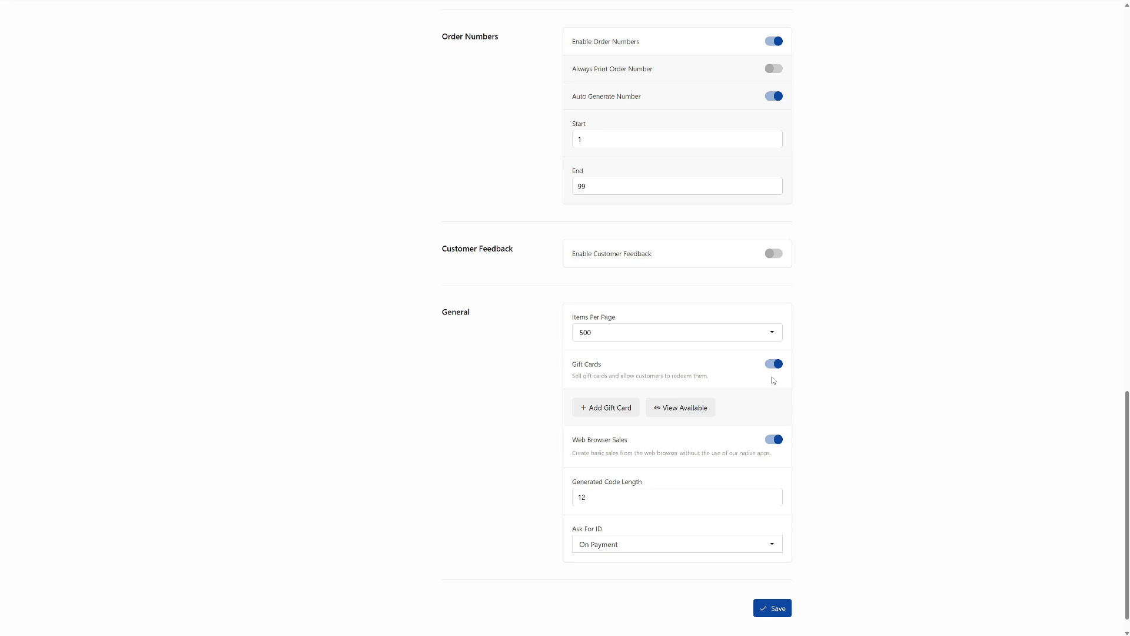
{"action": "scroll", "coordinate": [772, 371], "scroll_direction": "up", "scroll_amount": 15}
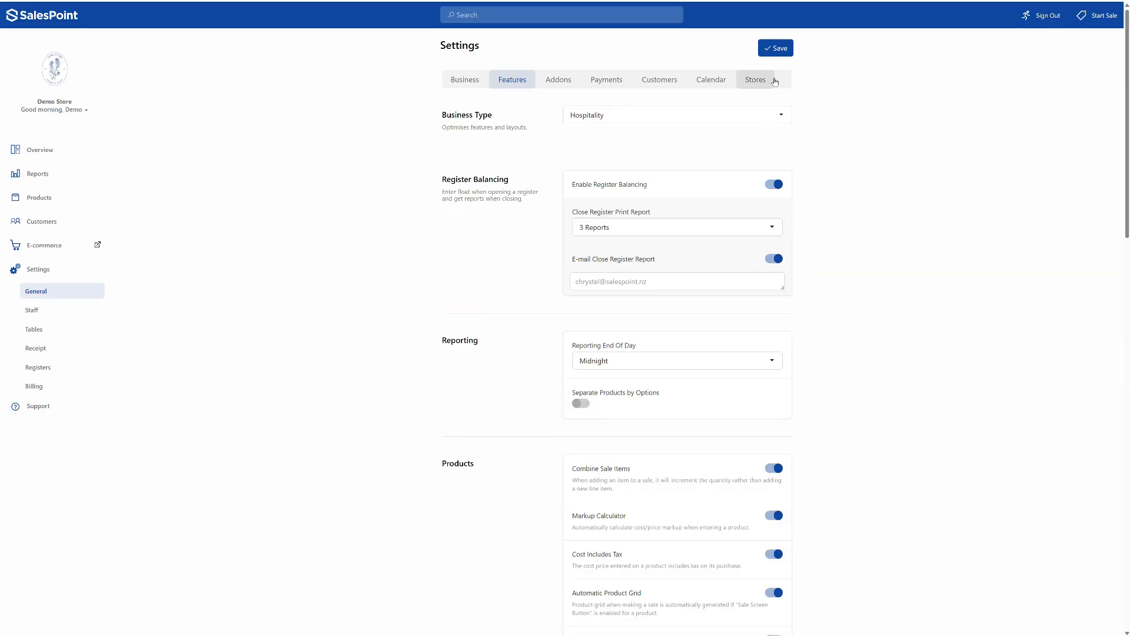
{"action": "left_click", "coordinate": [778, 51]}
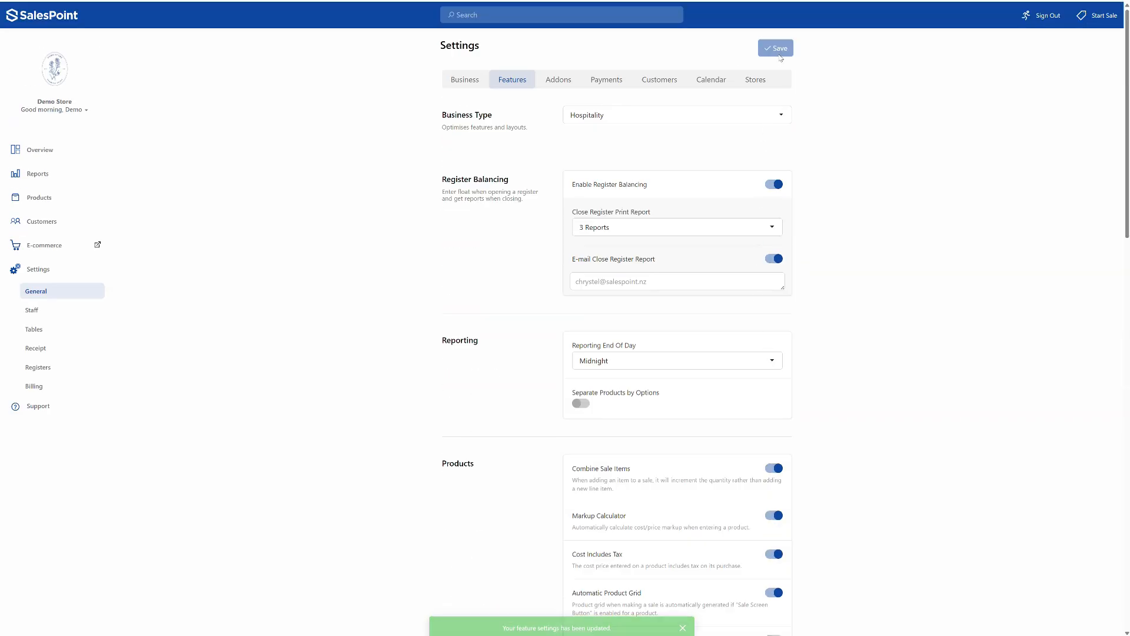
- Review the available addons, the payment methods and the customer settings
{"action": "left_click", "coordinate": [577, 86]}
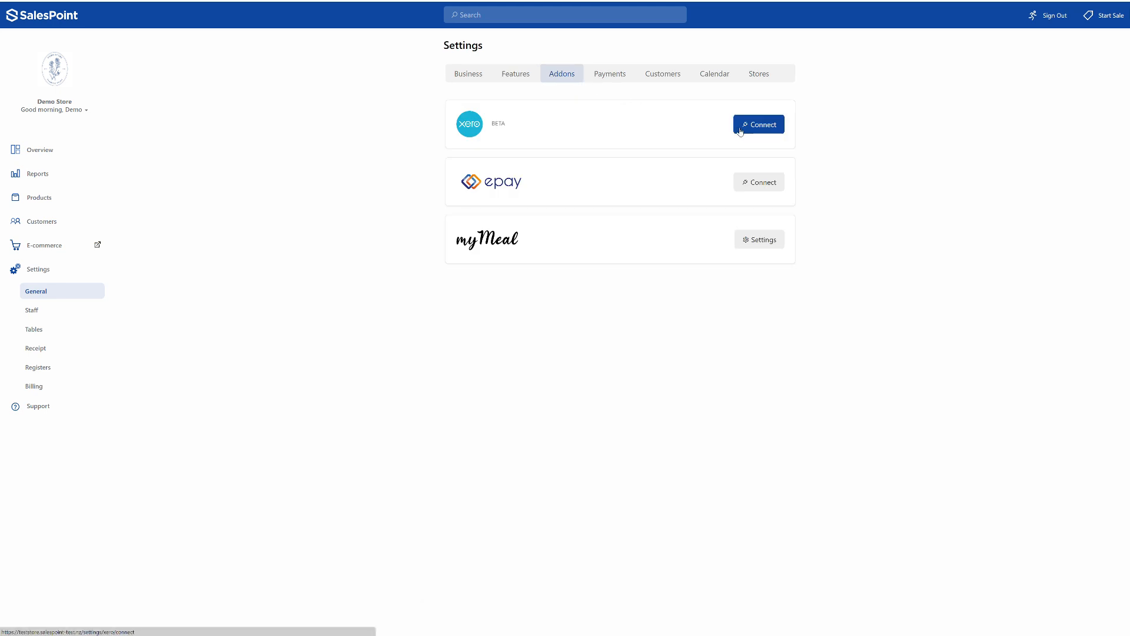
{"action": "left_click", "coordinate": [624, 79]}
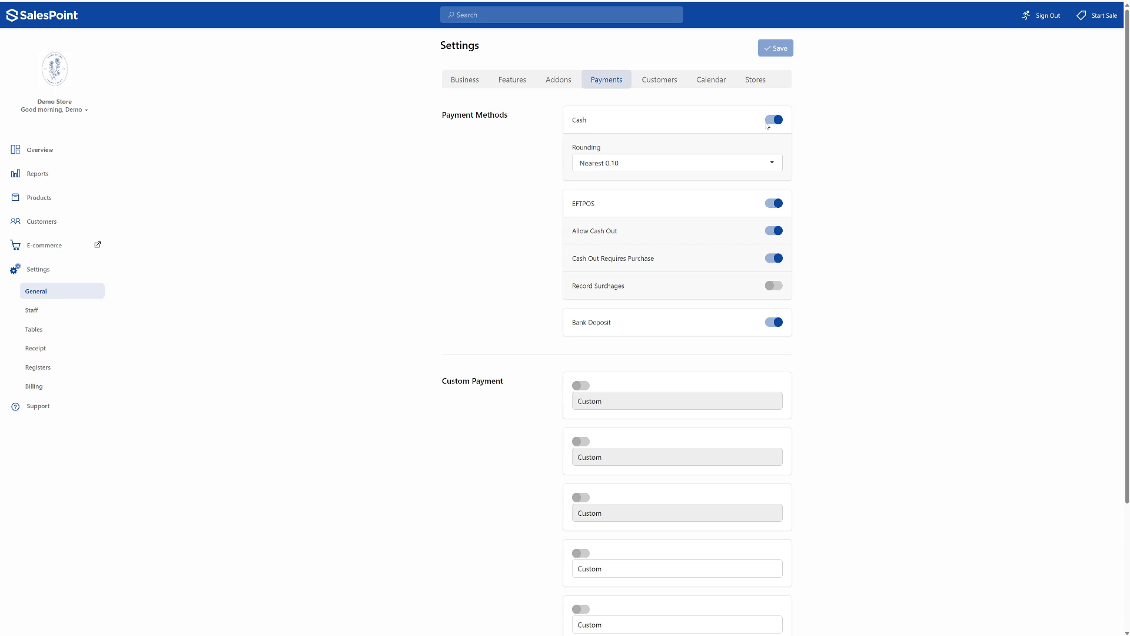
{"action": "left_click", "coordinate": [659, 79]}
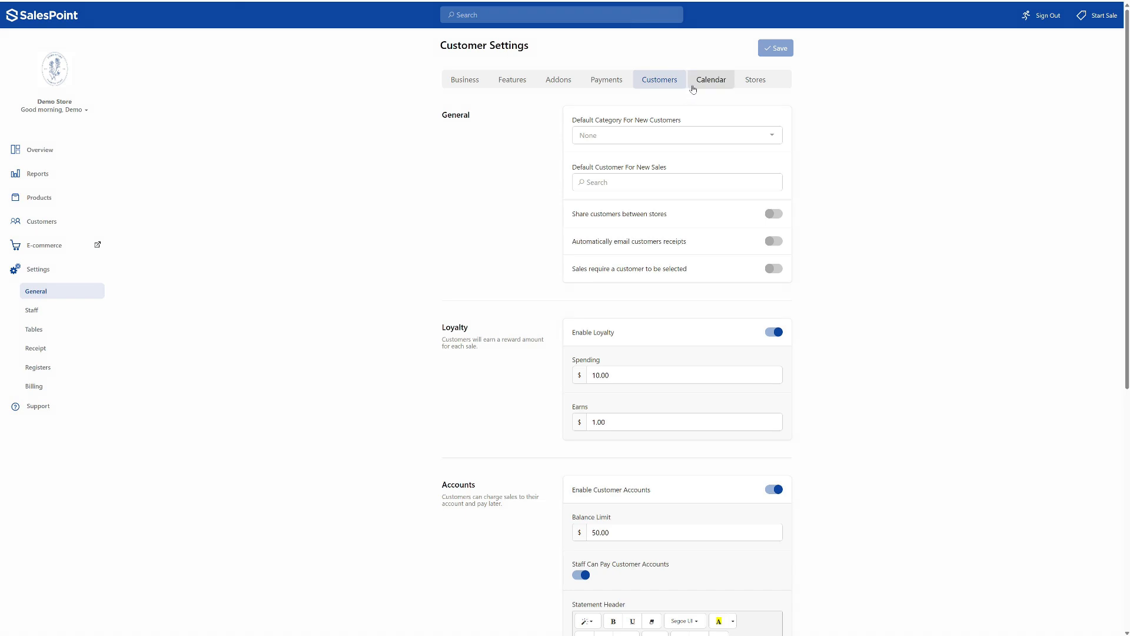
- Enable the calendar in the calendar settings and save the change
{"action": "left_click", "coordinate": [695, 88]}
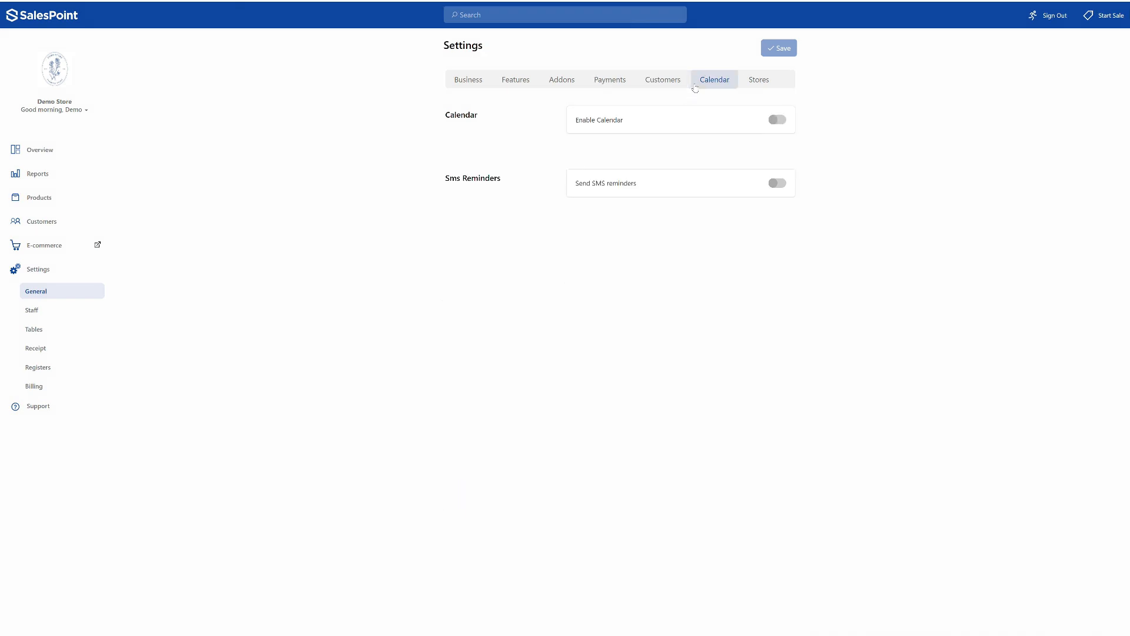
{"action": "left_click", "coordinate": [780, 121]}
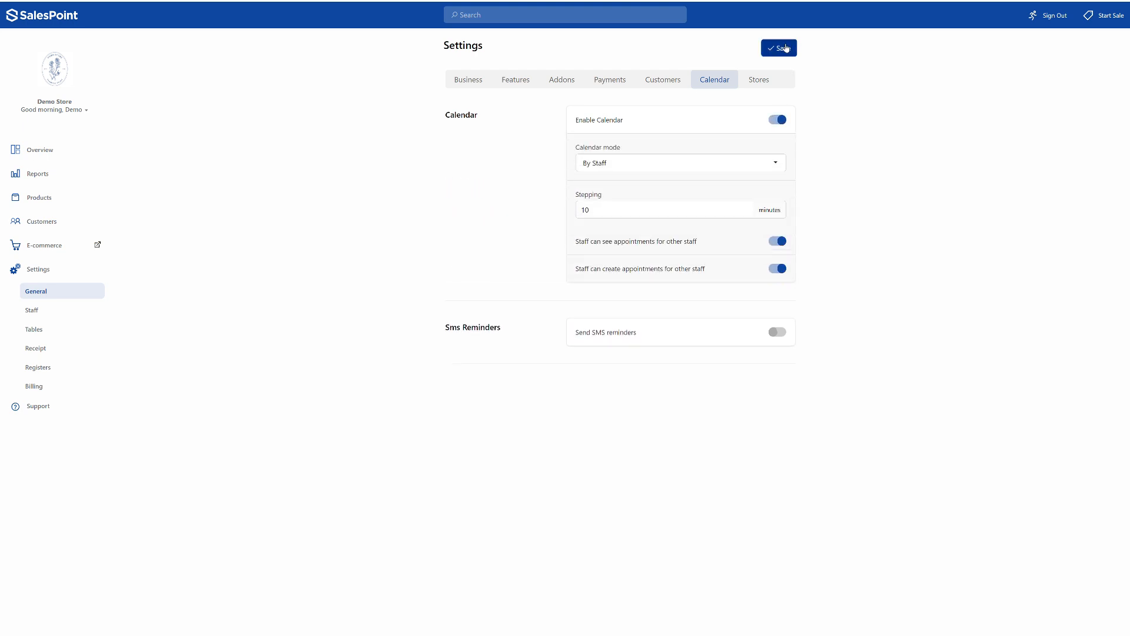
{"action": "left_click", "coordinate": [787, 49]}
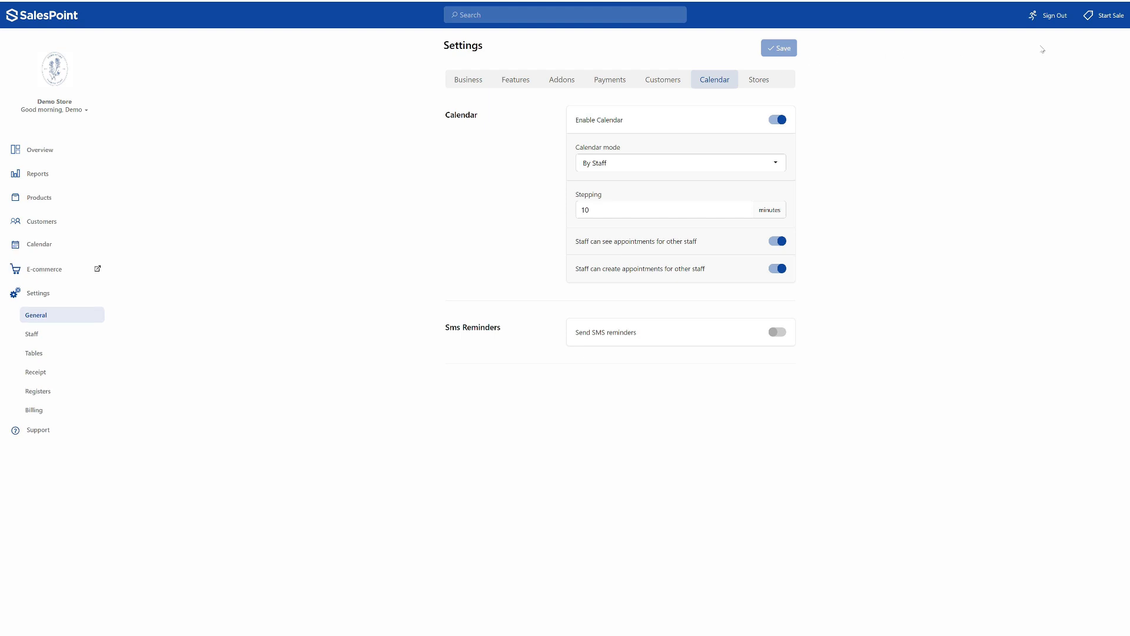
- View the register's calendar, preview a 9:00 am appointment form for staff04 without adding it, and return to the dashboard
{"action": "left_click", "coordinate": [1108, 16]}
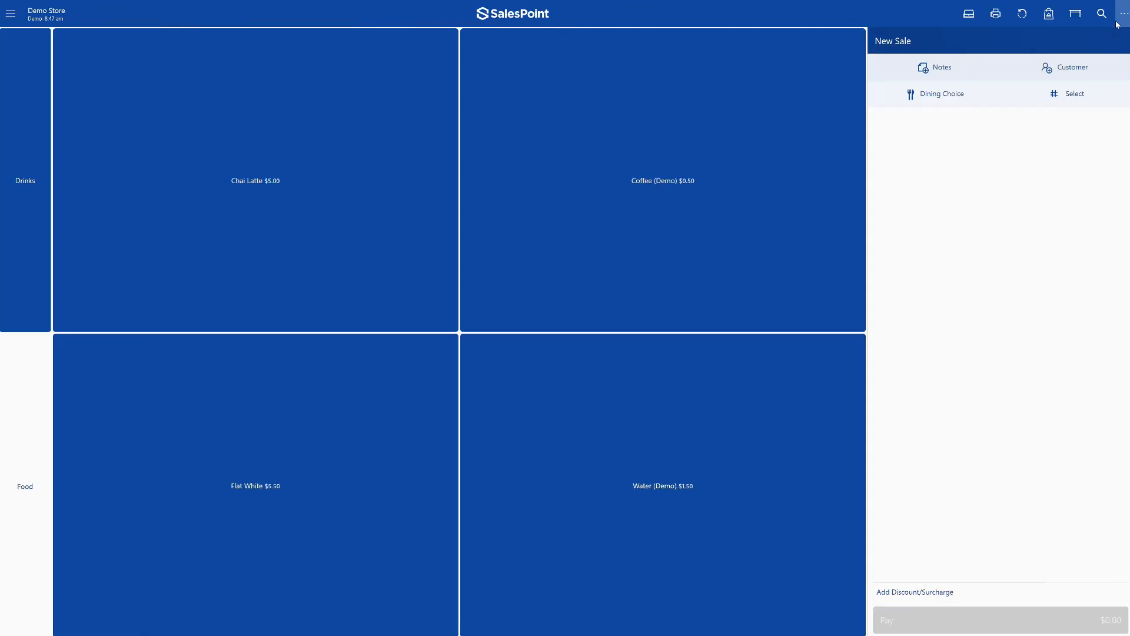
{"action": "left_click", "coordinate": [19, 13]}
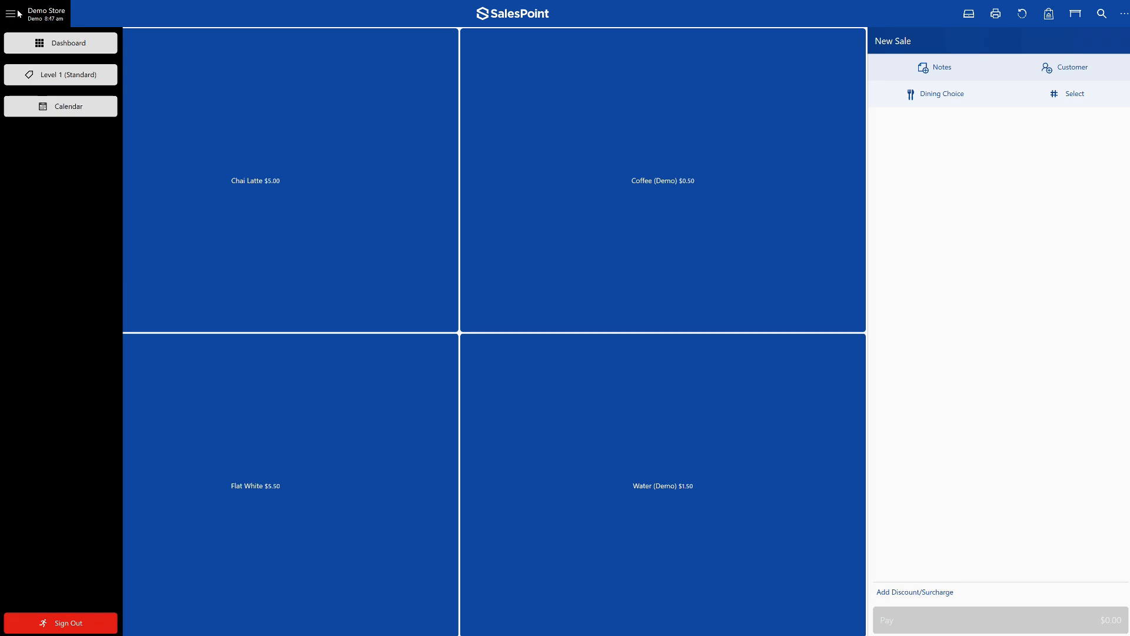
{"action": "left_click", "coordinate": [91, 106]}
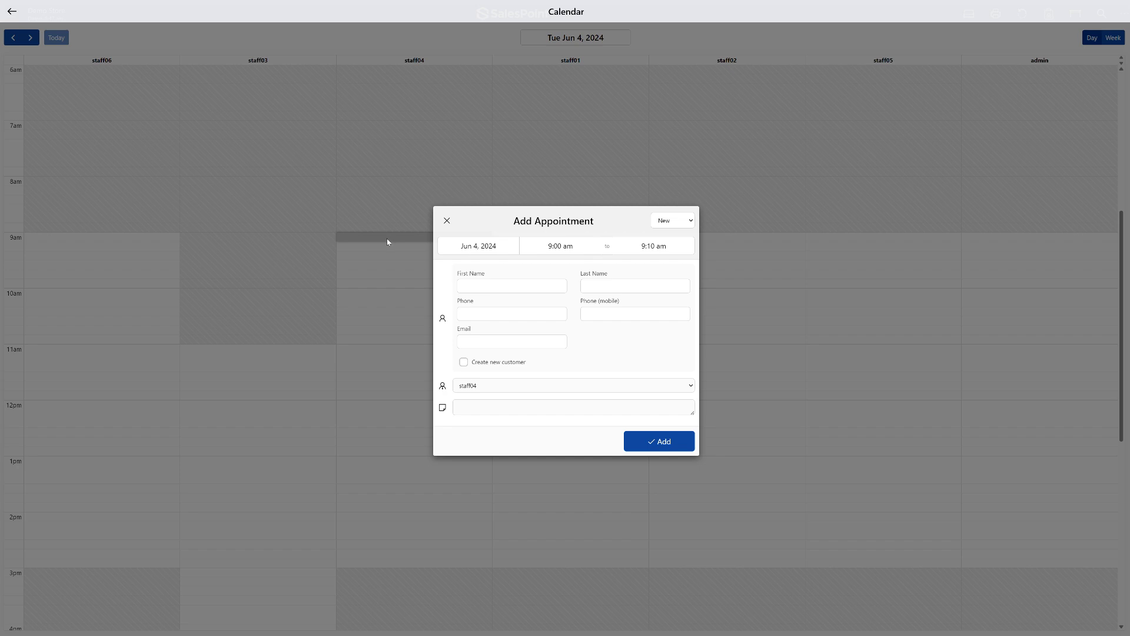
{"action": "left_click", "coordinate": [388, 242]}
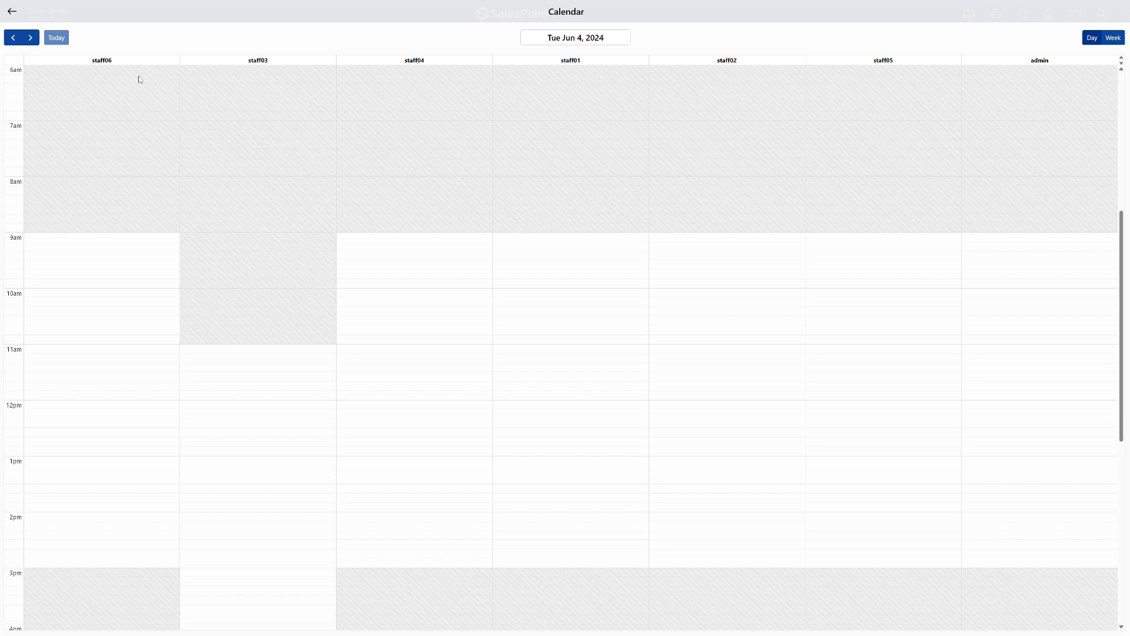
{"action": "left_click", "coordinate": [17, 9]}
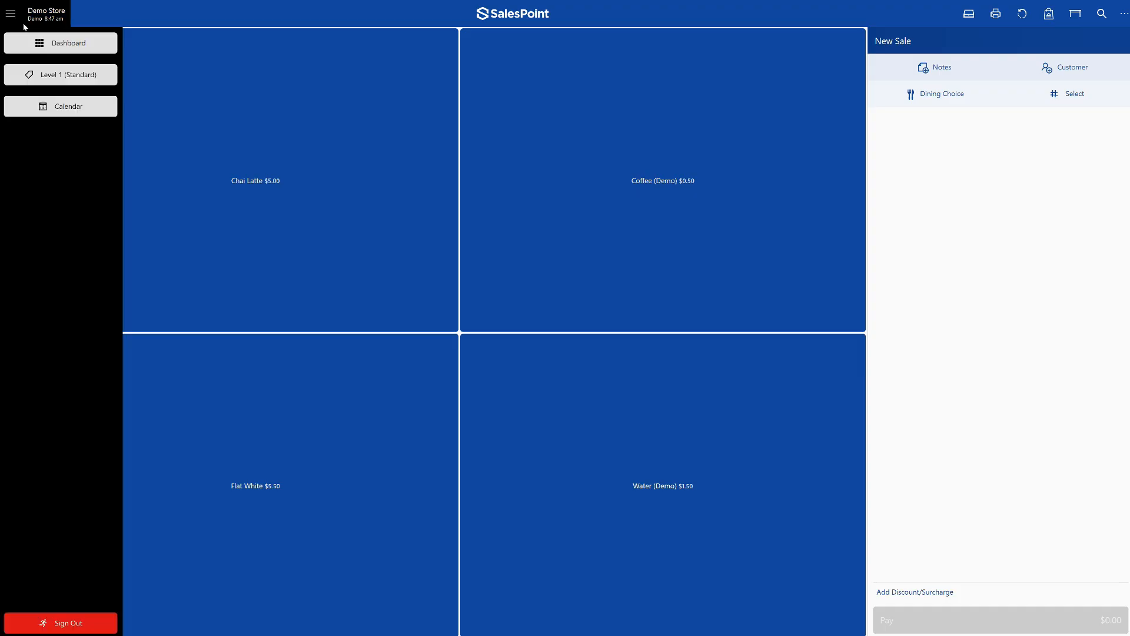
{"action": "left_click", "coordinate": [52, 53]}
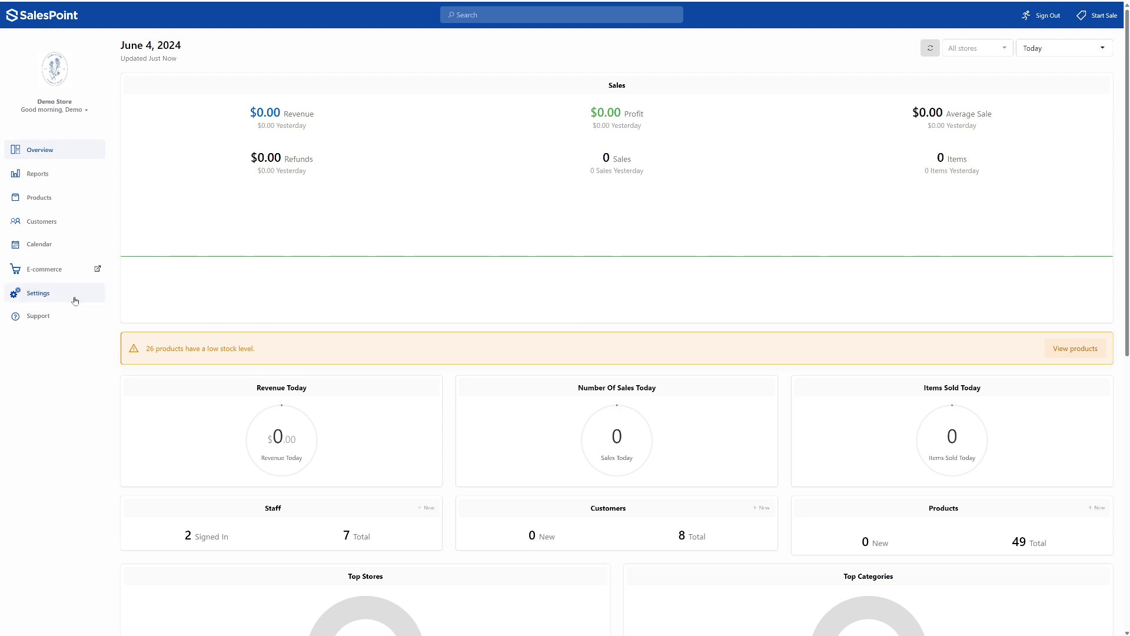
- Review the list of stores and the customer receipt and kitchen ticket layouts in the settings
{"action": "left_click", "coordinate": [73, 300]}
{"action": "left_click", "coordinate": [764, 86]}
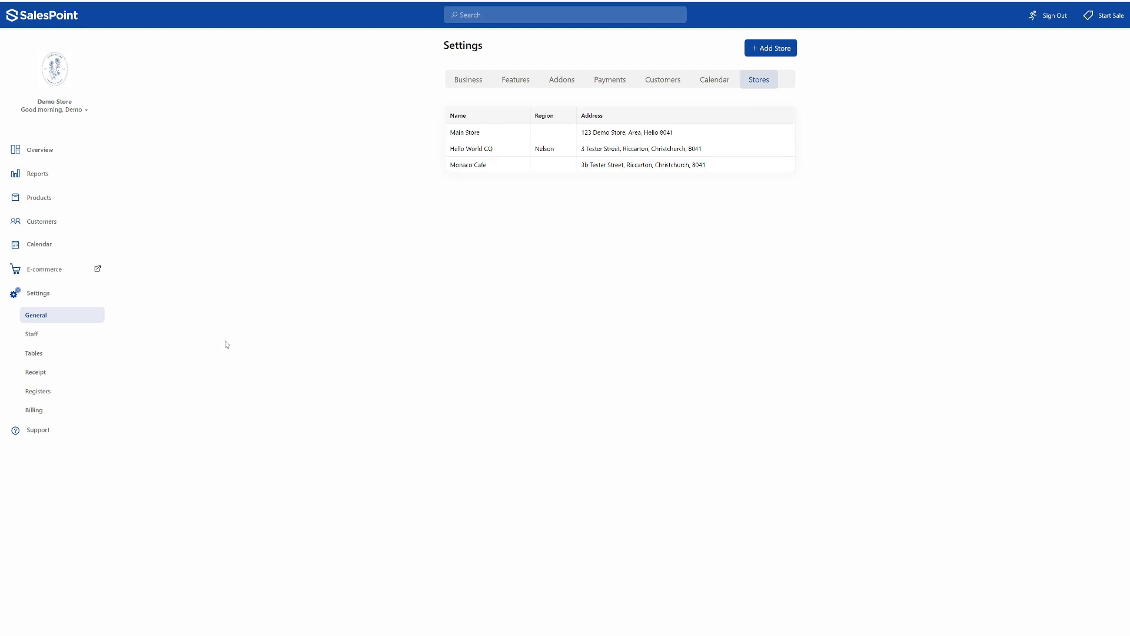
{"action": "left_click", "coordinate": [91, 381]}
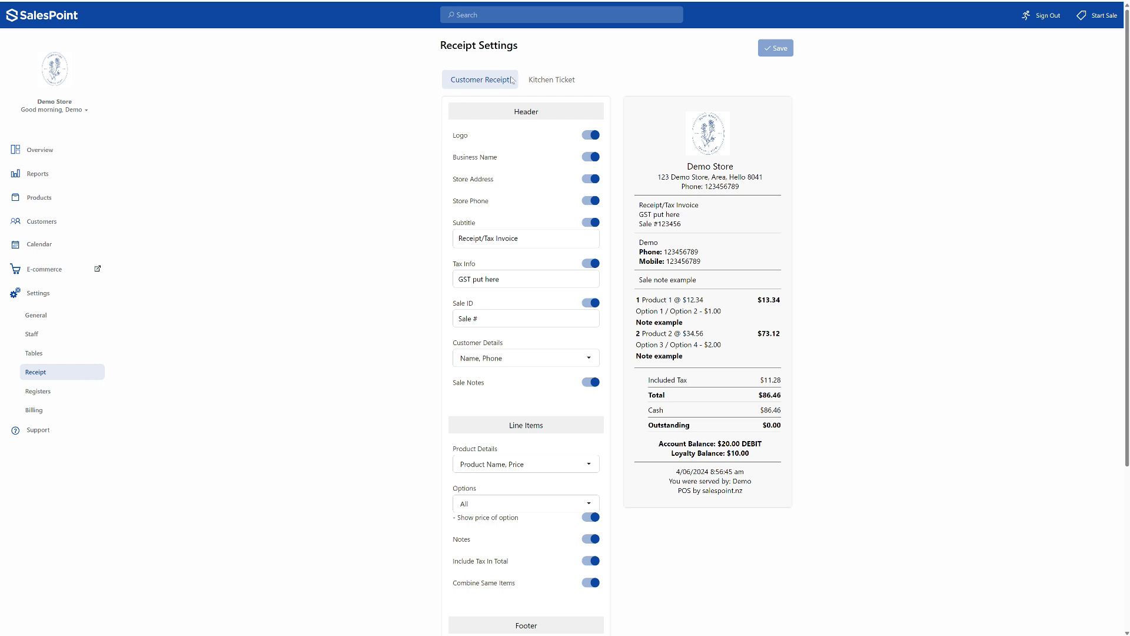
{"action": "left_click", "coordinate": [551, 82]}
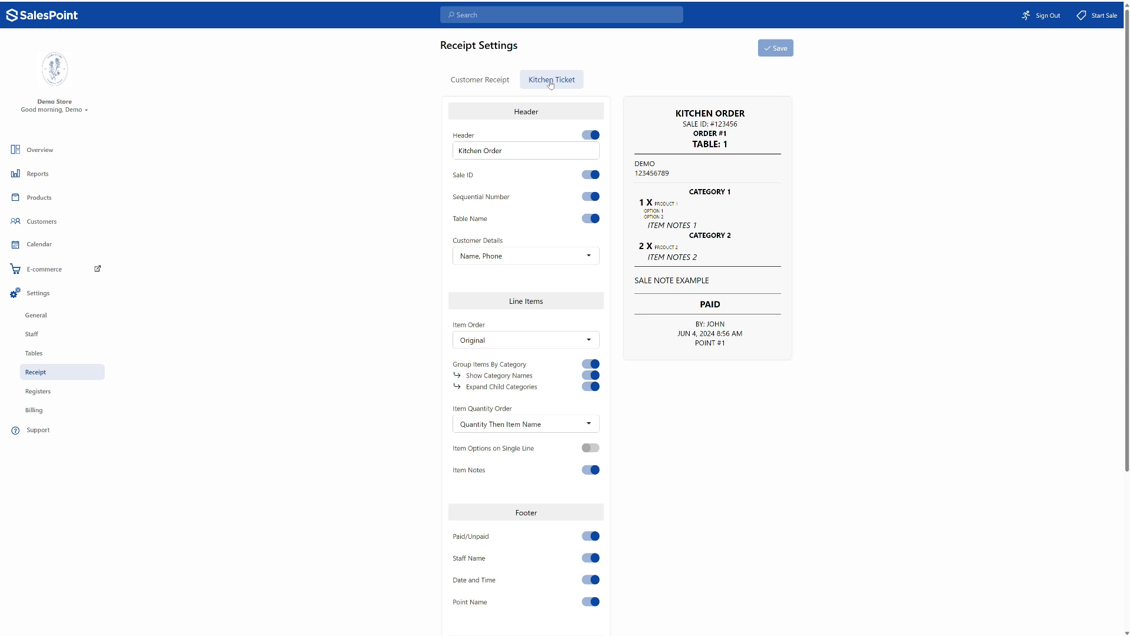
{"action": "left_click", "coordinate": [510, 86]}
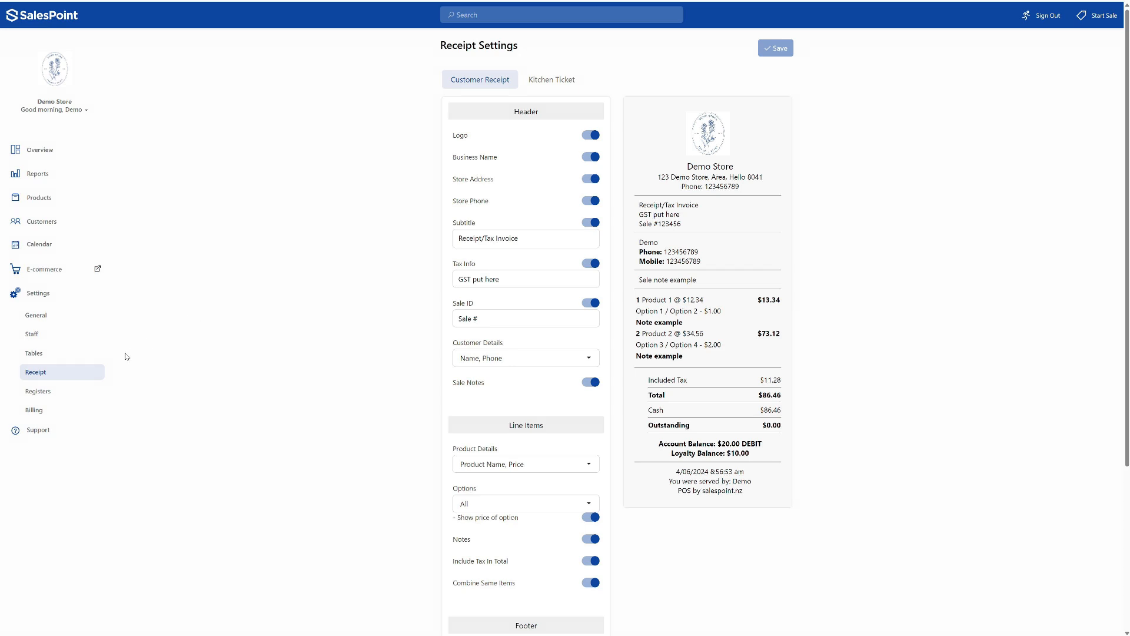
- Examine the current register's security and functionality options, and open the support articles
{"action": "left_click", "coordinate": [64, 391]}
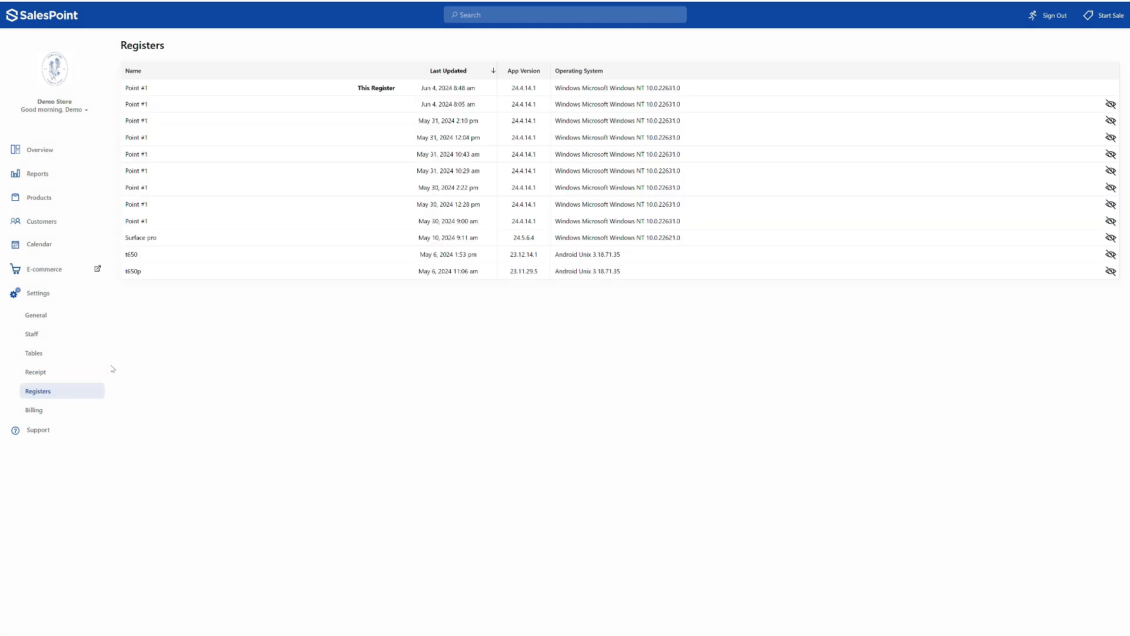
{"action": "left_click", "coordinate": [295, 96]}
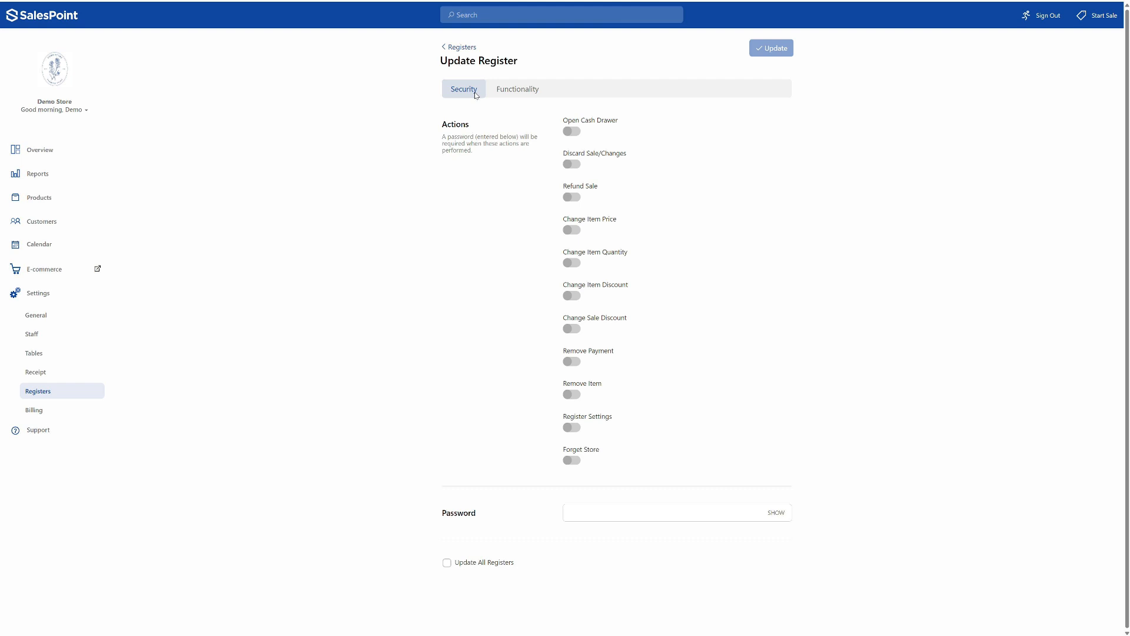
{"action": "left_click", "coordinate": [503, 97]}
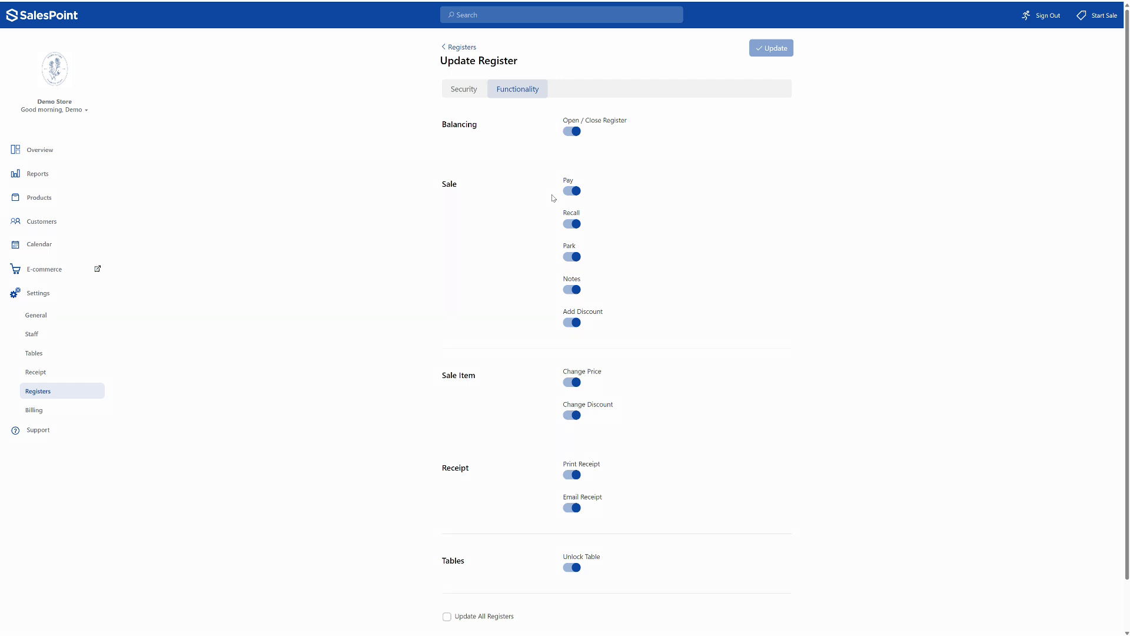
{"action": "left_click", "coordinate": [70, 432]}
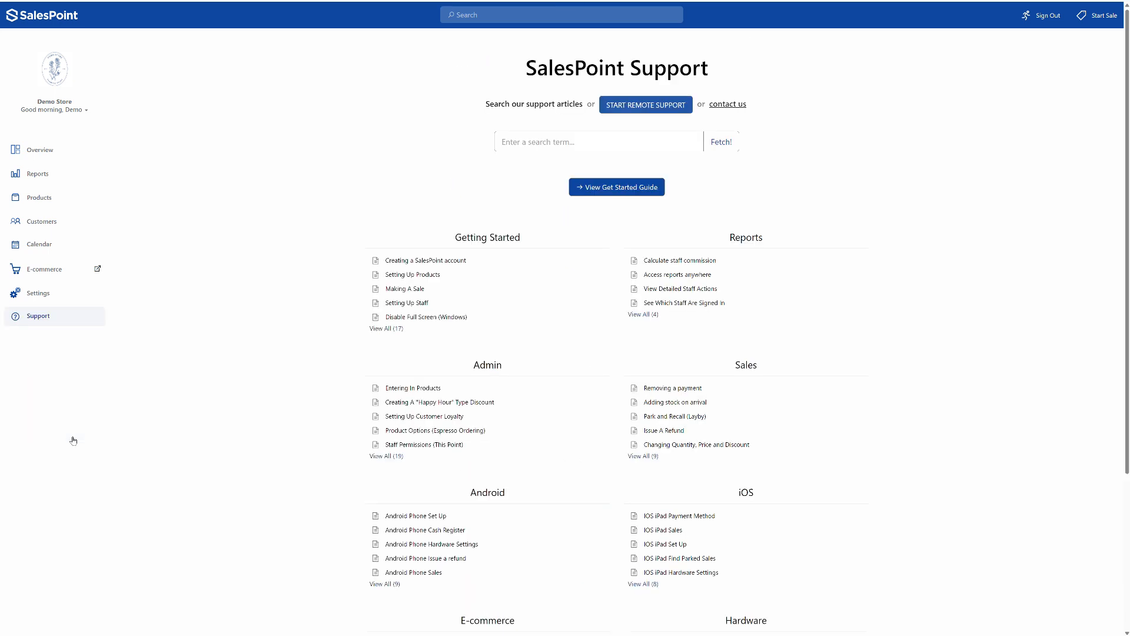